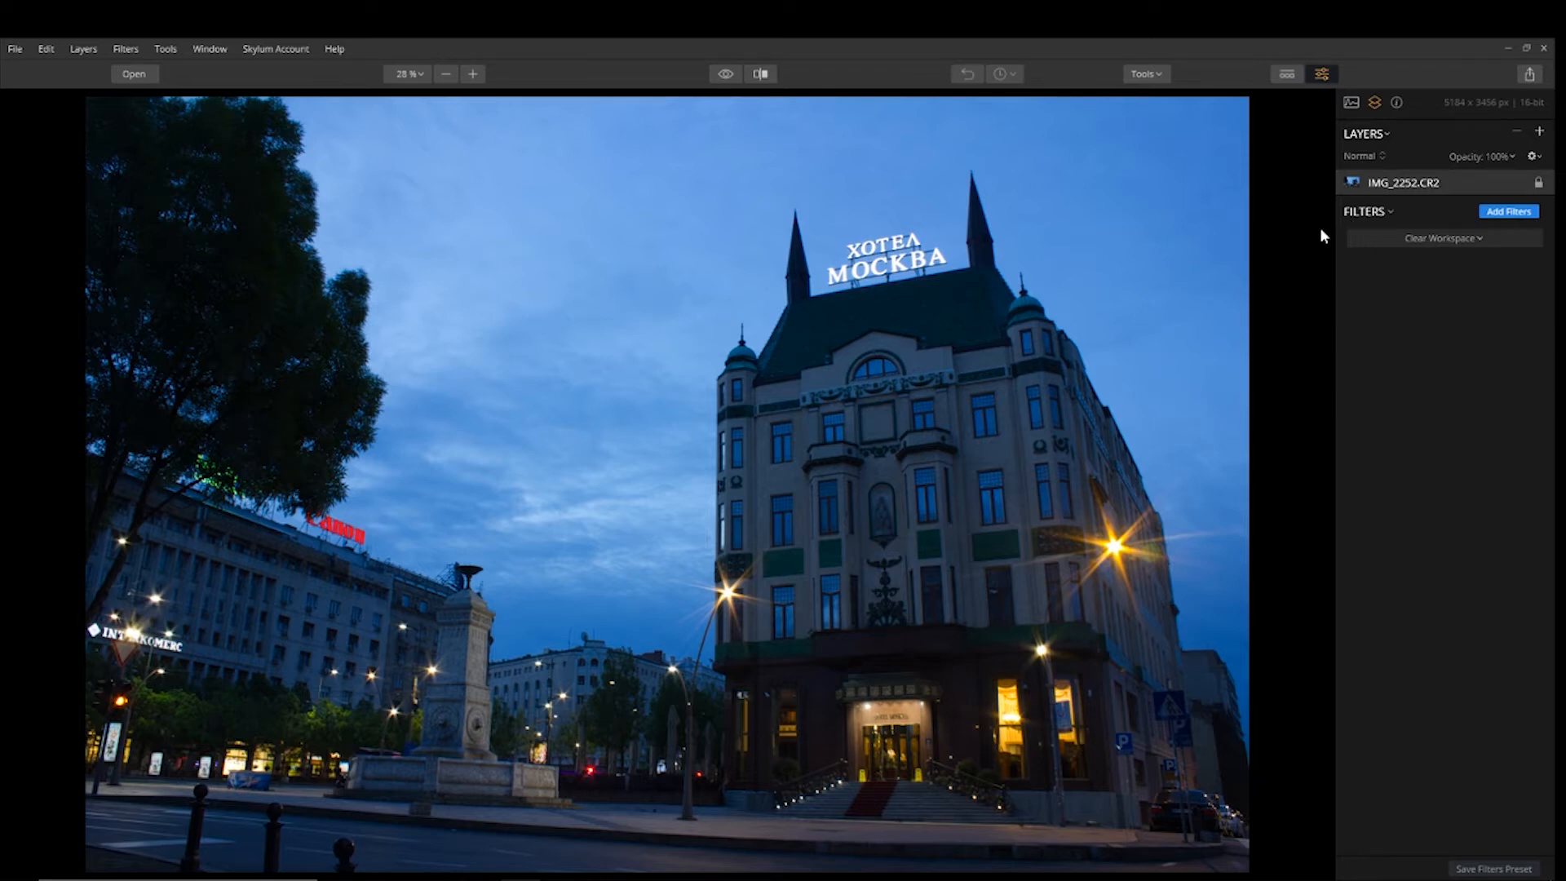
# Add a RAW Develop filter to the photo and set both Highlights and Shadows to 100.
pyautogui.click(1505, 214)
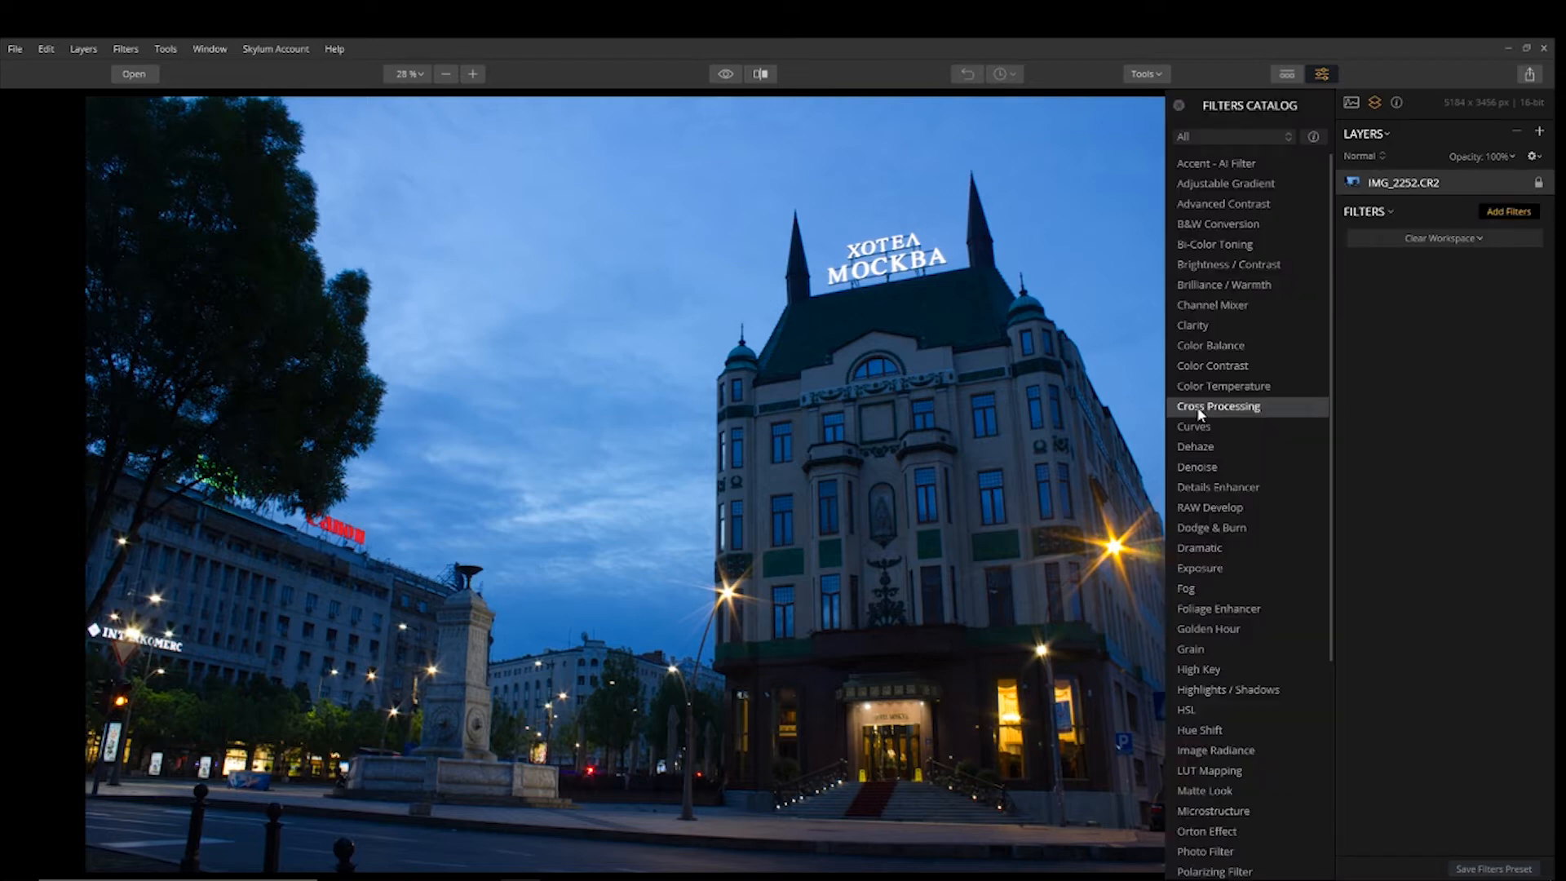
pyautogui.click(1226, 508)
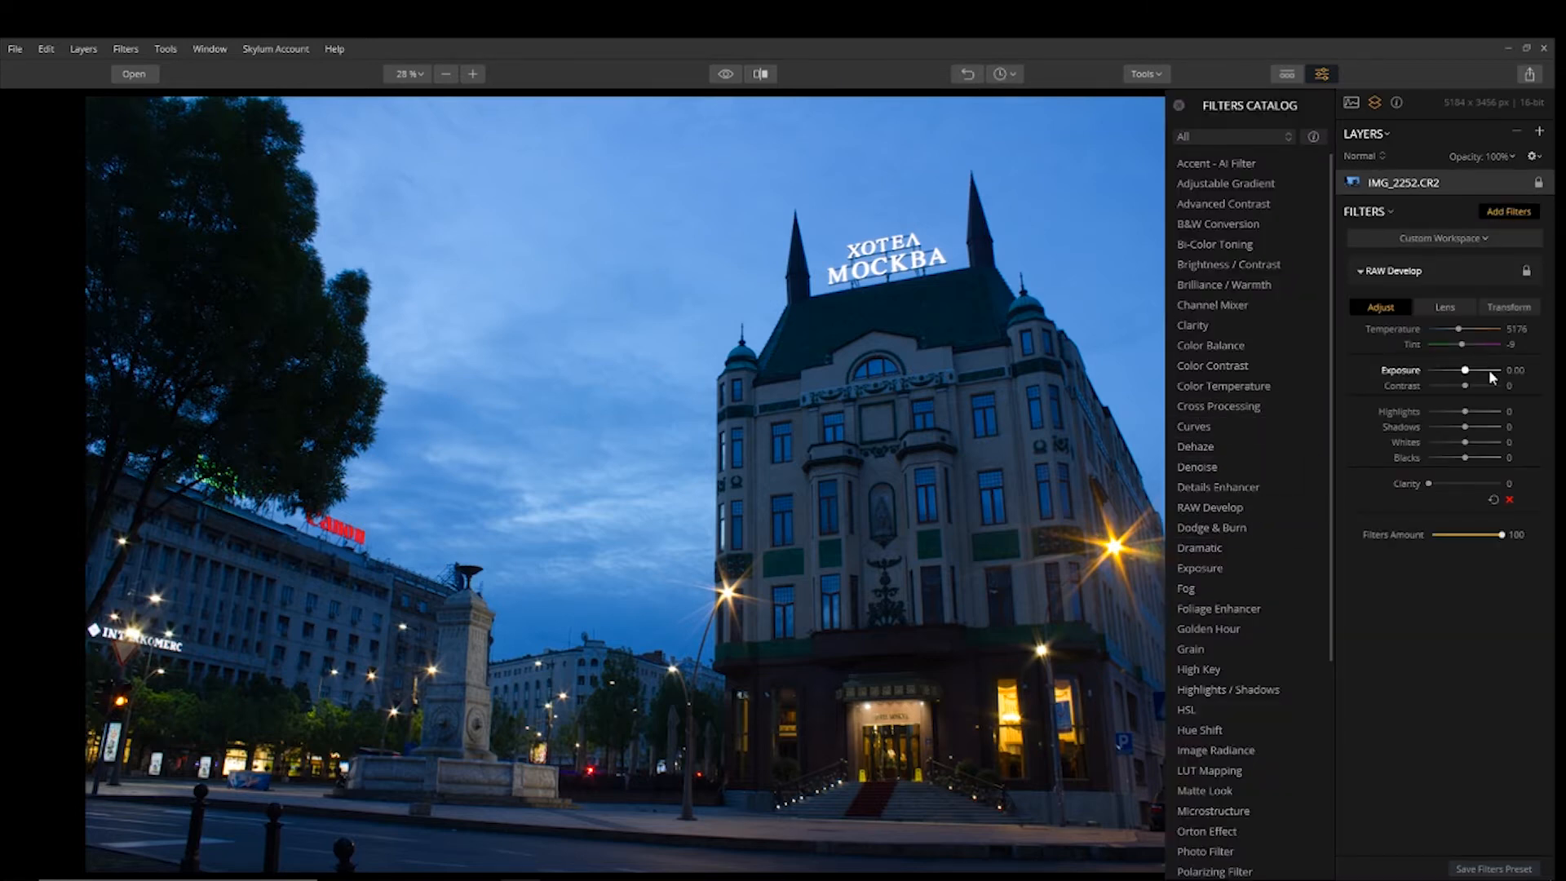
pyautogui.moveTo(1466, 412); pyautogui.dragTo(1505, 429)
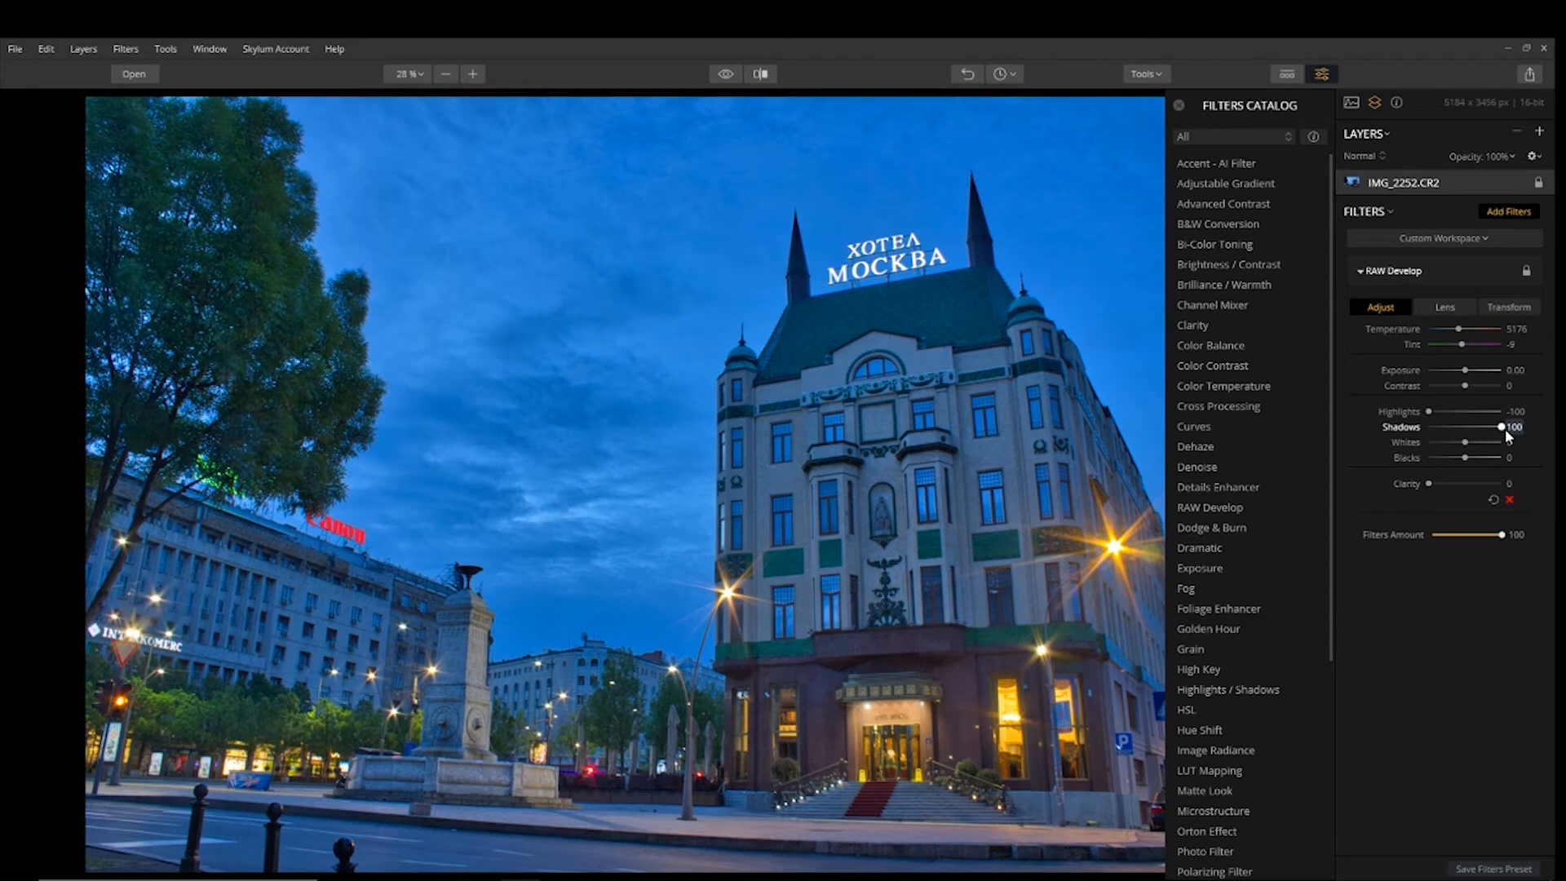
pyautogui.moveTo(1432, 410); pyautogui.dragTo(1502, 412)
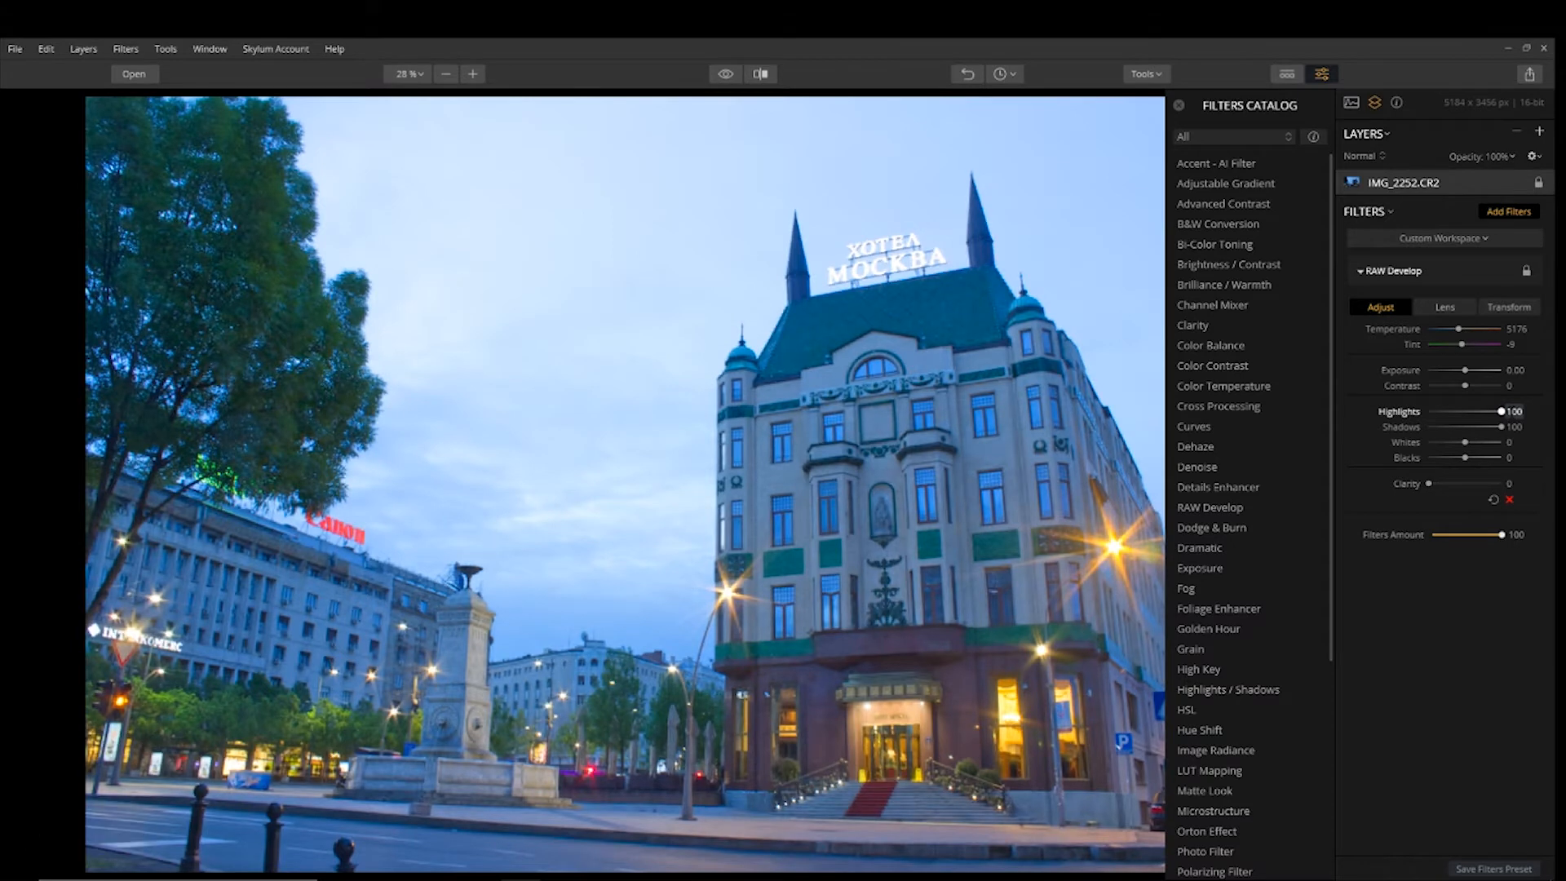
# Set RAW Develop Whites to 13, Blacks to -20, Exposure to 0.44, Contrast to 13 and Clarity to 10.
pyautogui.moveTo(1465, 441)
pyautogui.mouseDown()
pyautogui.moveTo(1478, 445)
pyautogui.moveTo(1457, 457)
pyautogui.mouseUp()
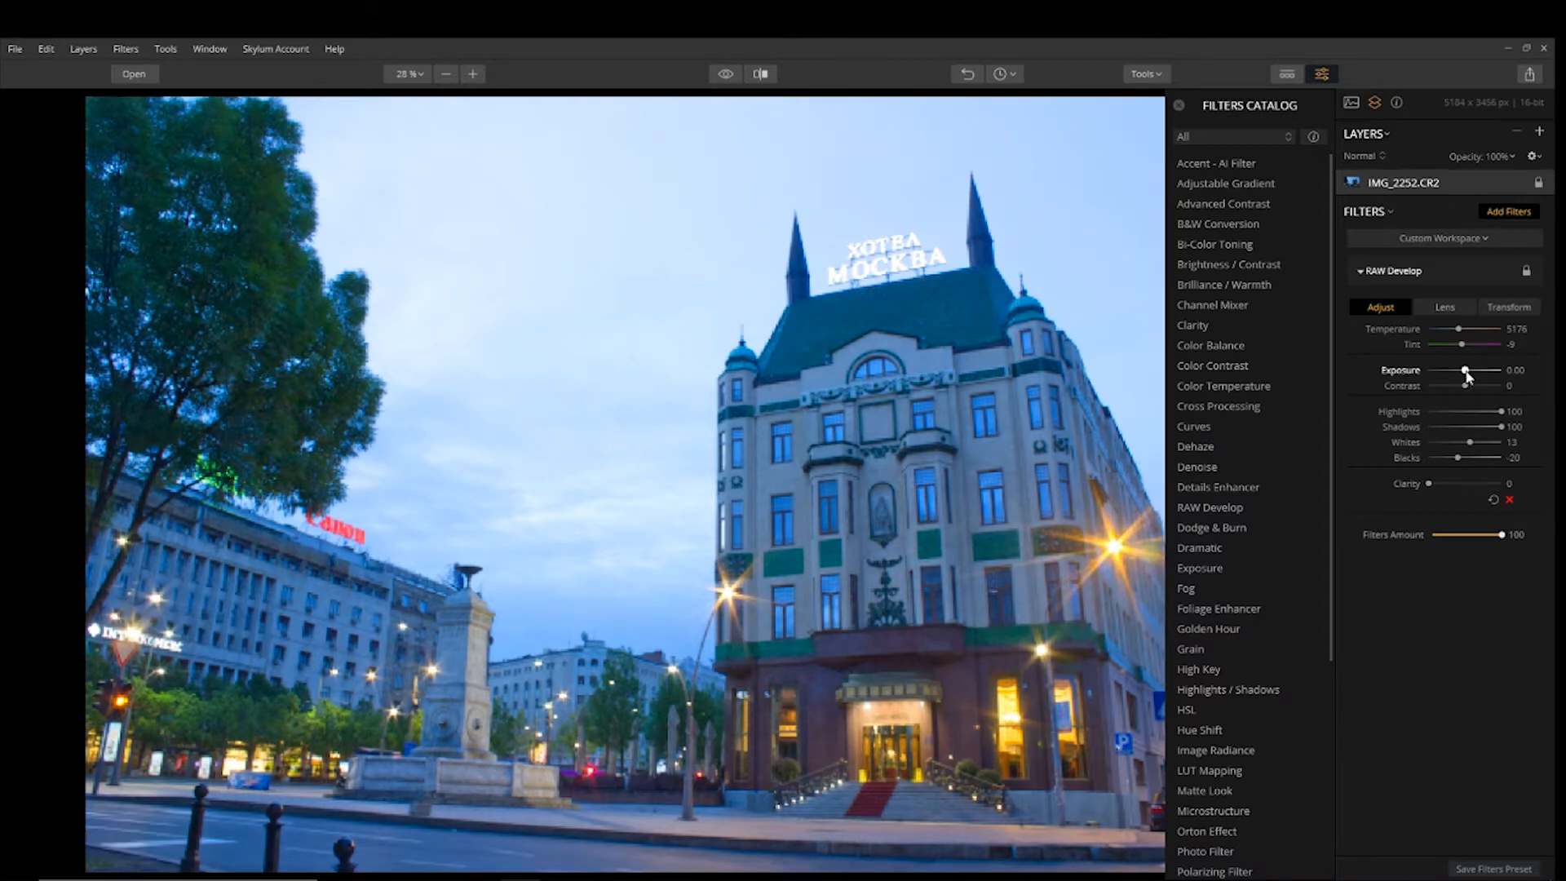
pyautogui.moveTo(1470, 372); pyautogui.dragTo(1470, 385)
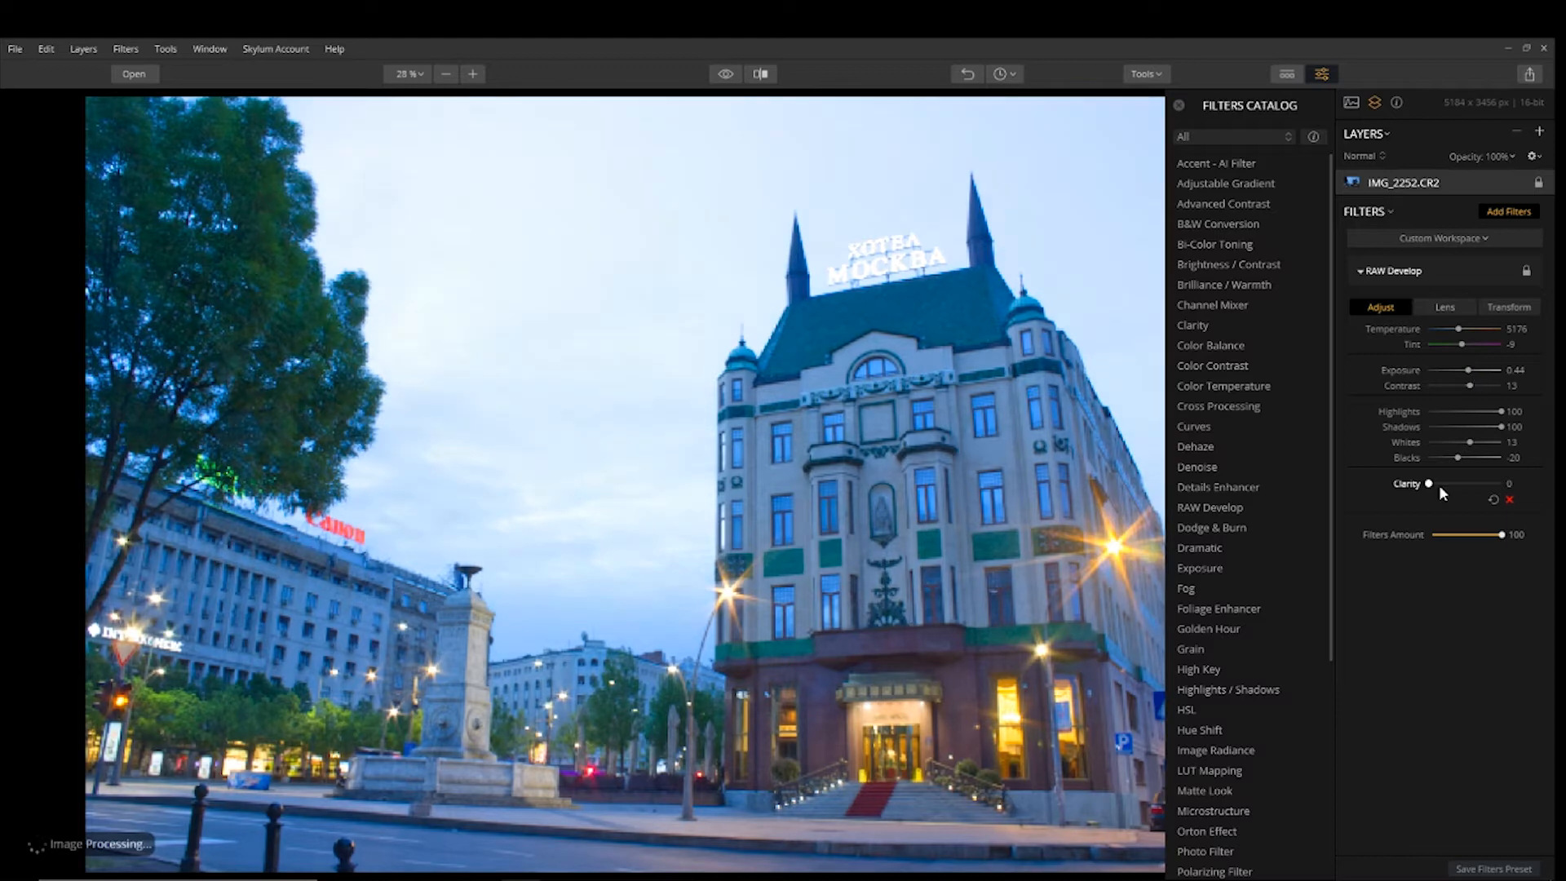
pyautogui.moveTo(1439, 484); pyautogui.dragTo(1436, 483)
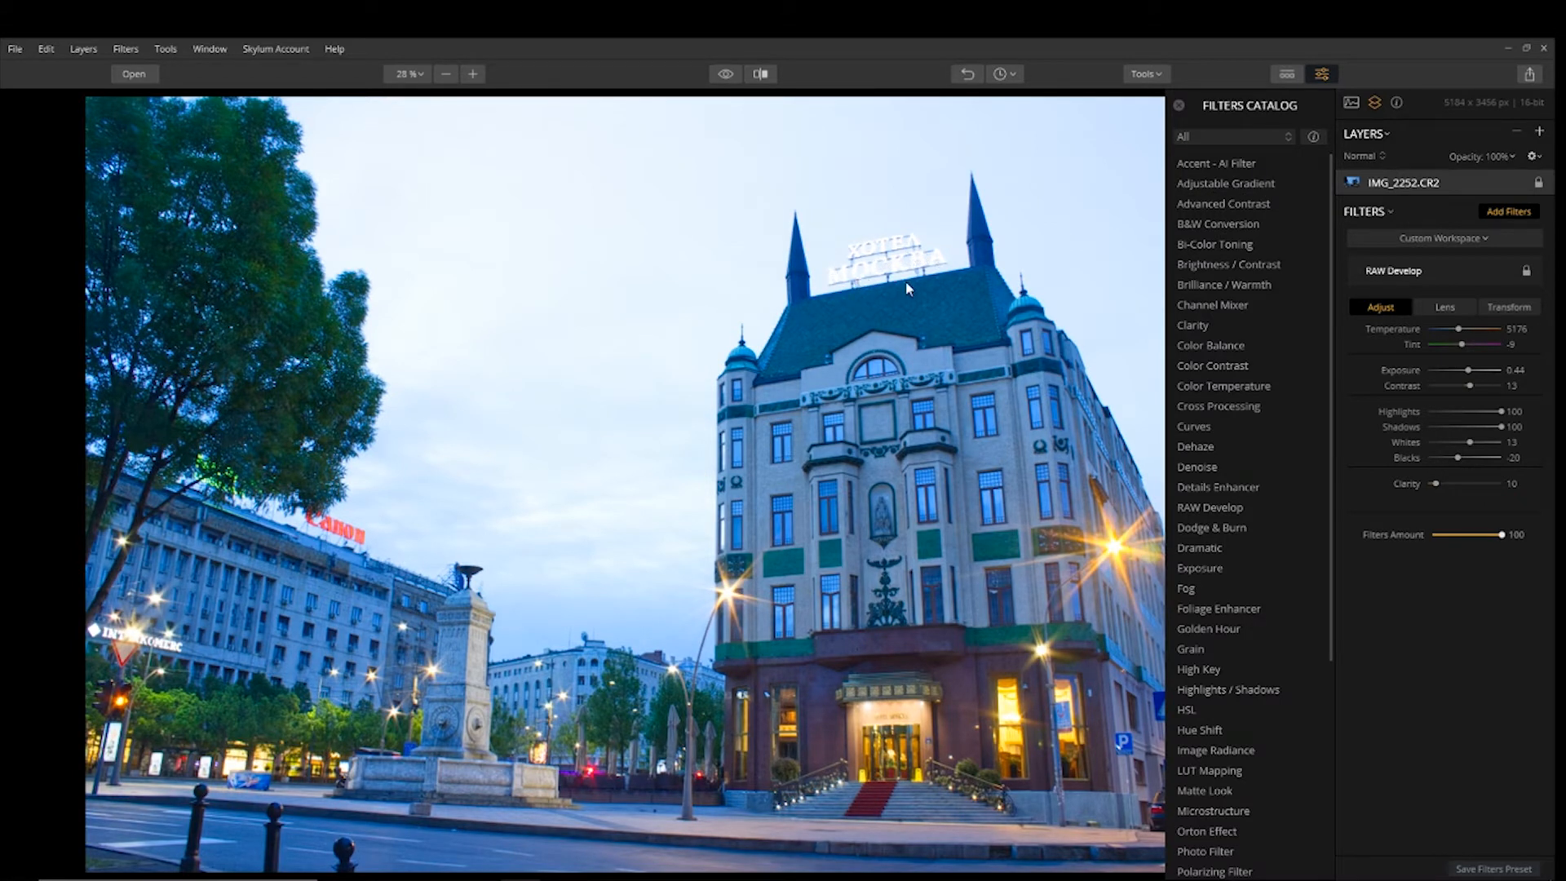
# Correct the building's perspective with Vertical -22, and reposition the photo with X Offset 18 and Y Offset -33.
pyautogui.click(1501, 307)
pyautogui.moveTo(1460, 327); pyautogui.dragTo(1459, 334)
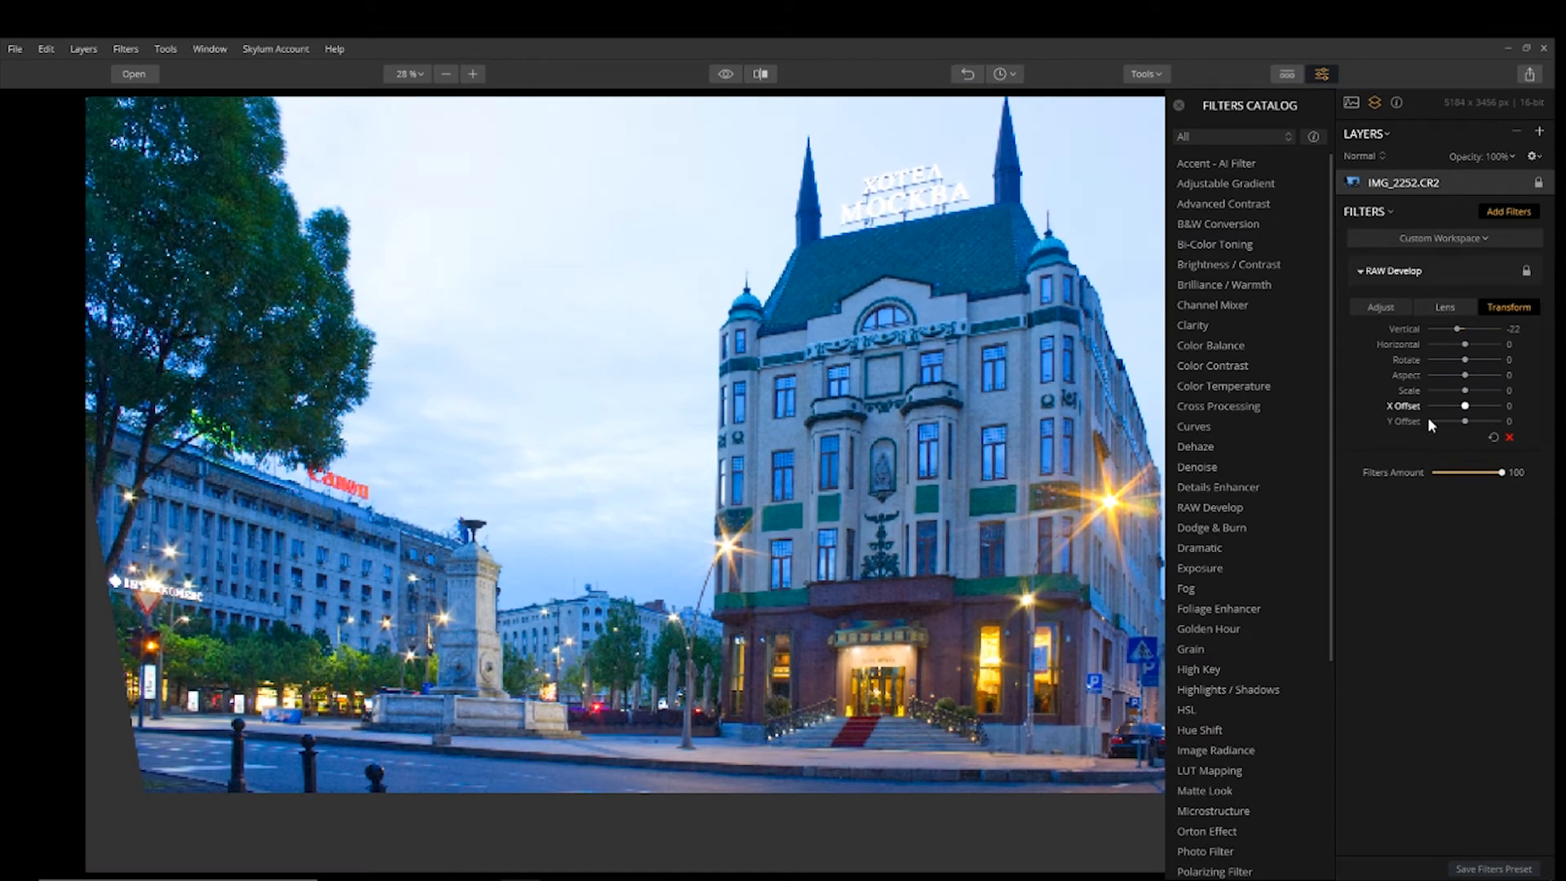
pyautogui.moveTo(1465, 421); pyautogui.dragTo(1452, 424)
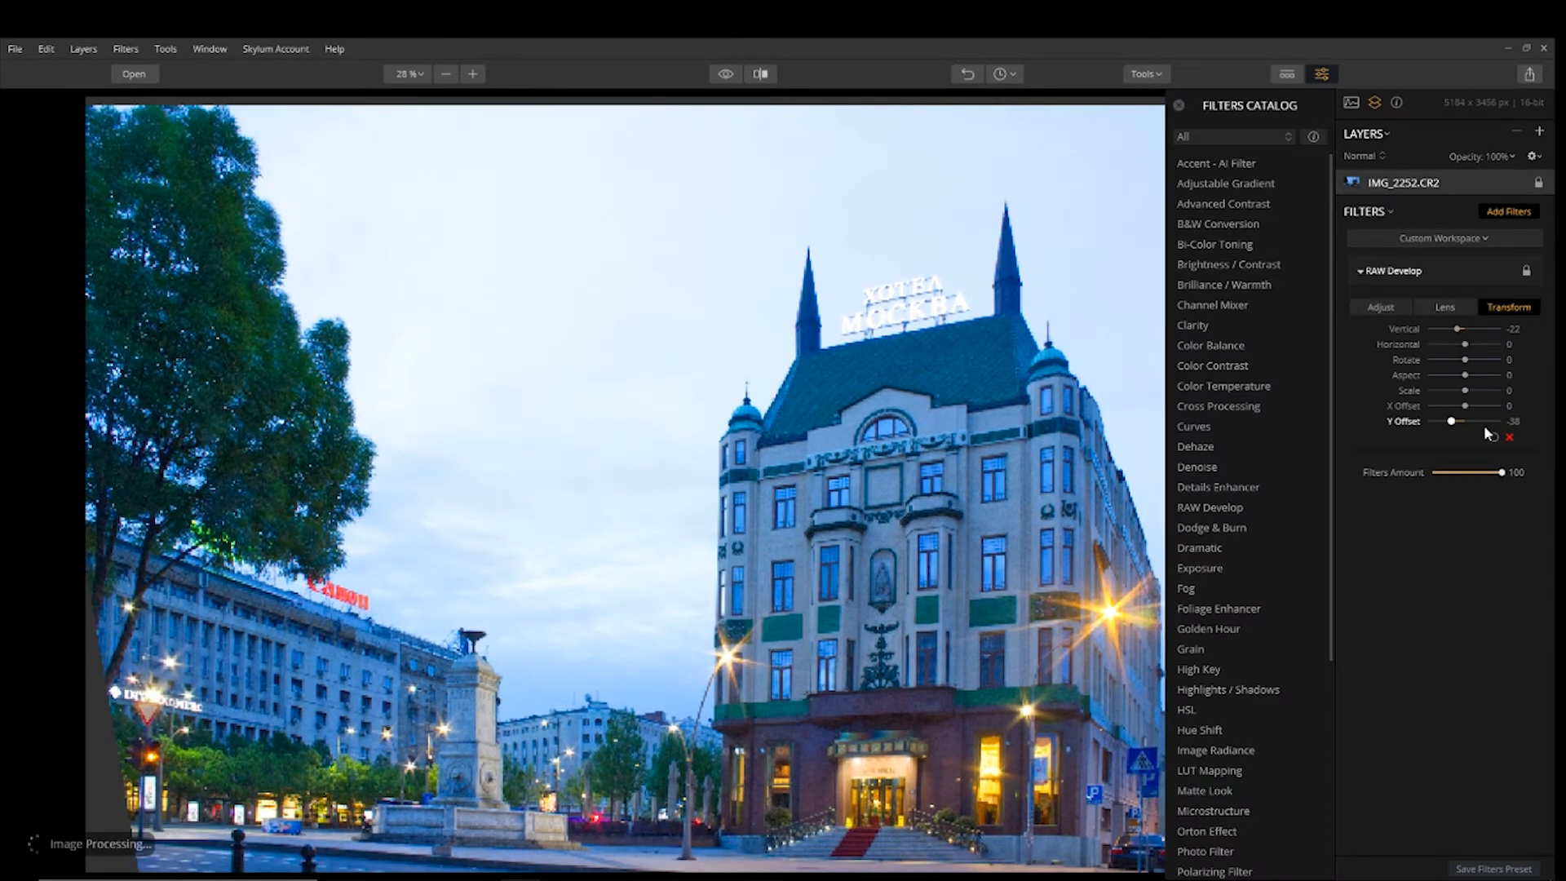
pyautogui.moveTo(1451, 421); pyautogui.dragTo(1453, 425)
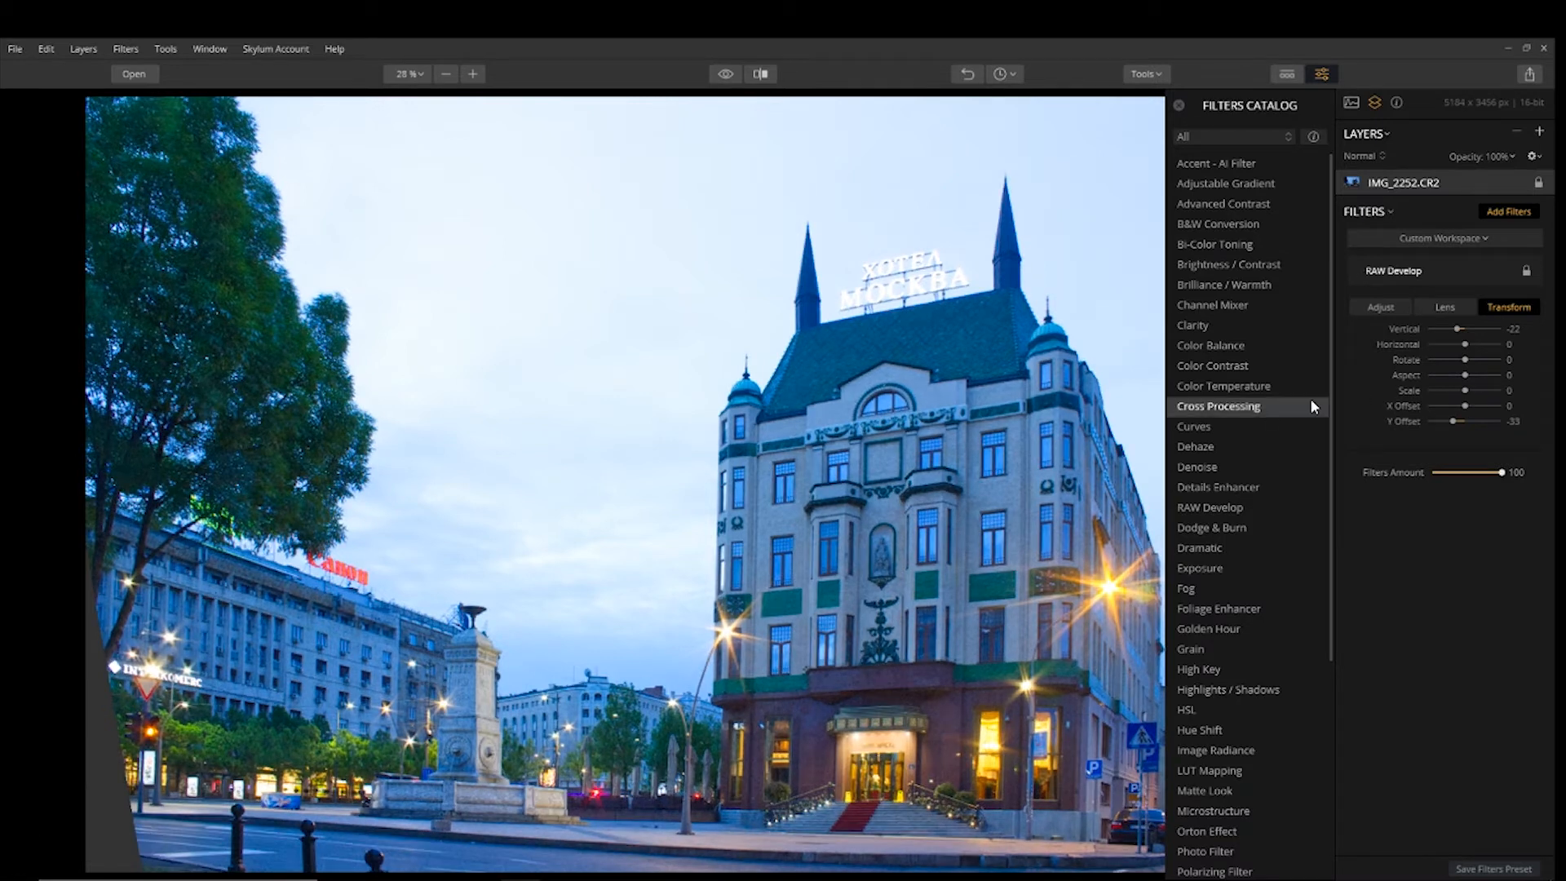
pyautogui.moveTo(1466, 408); pyautogui.dragTo(1474, 414)
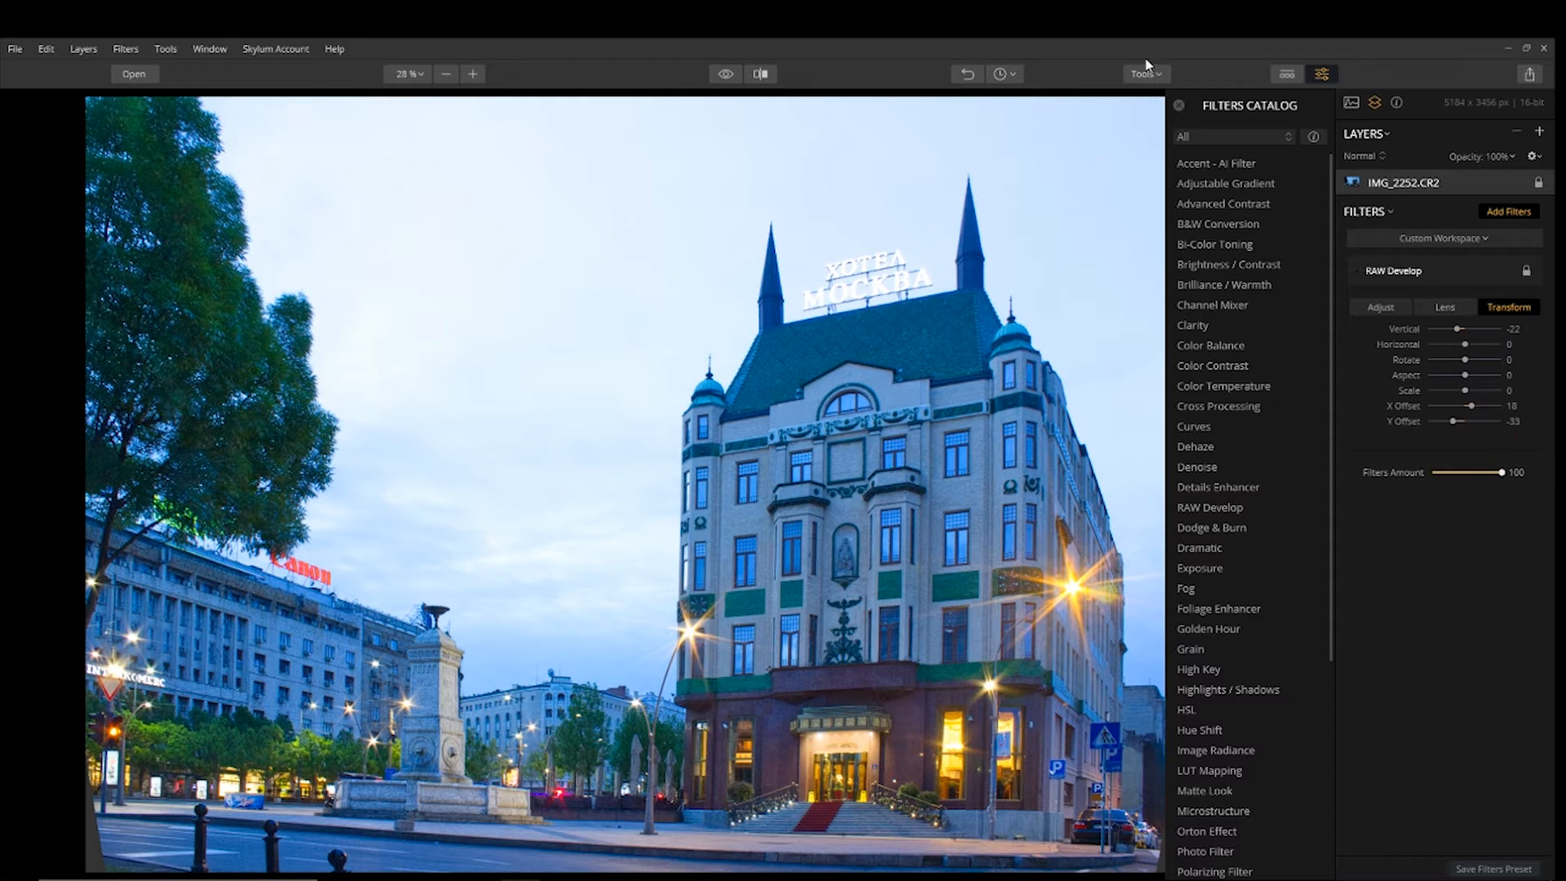
pyautogui.click(1178, 105)
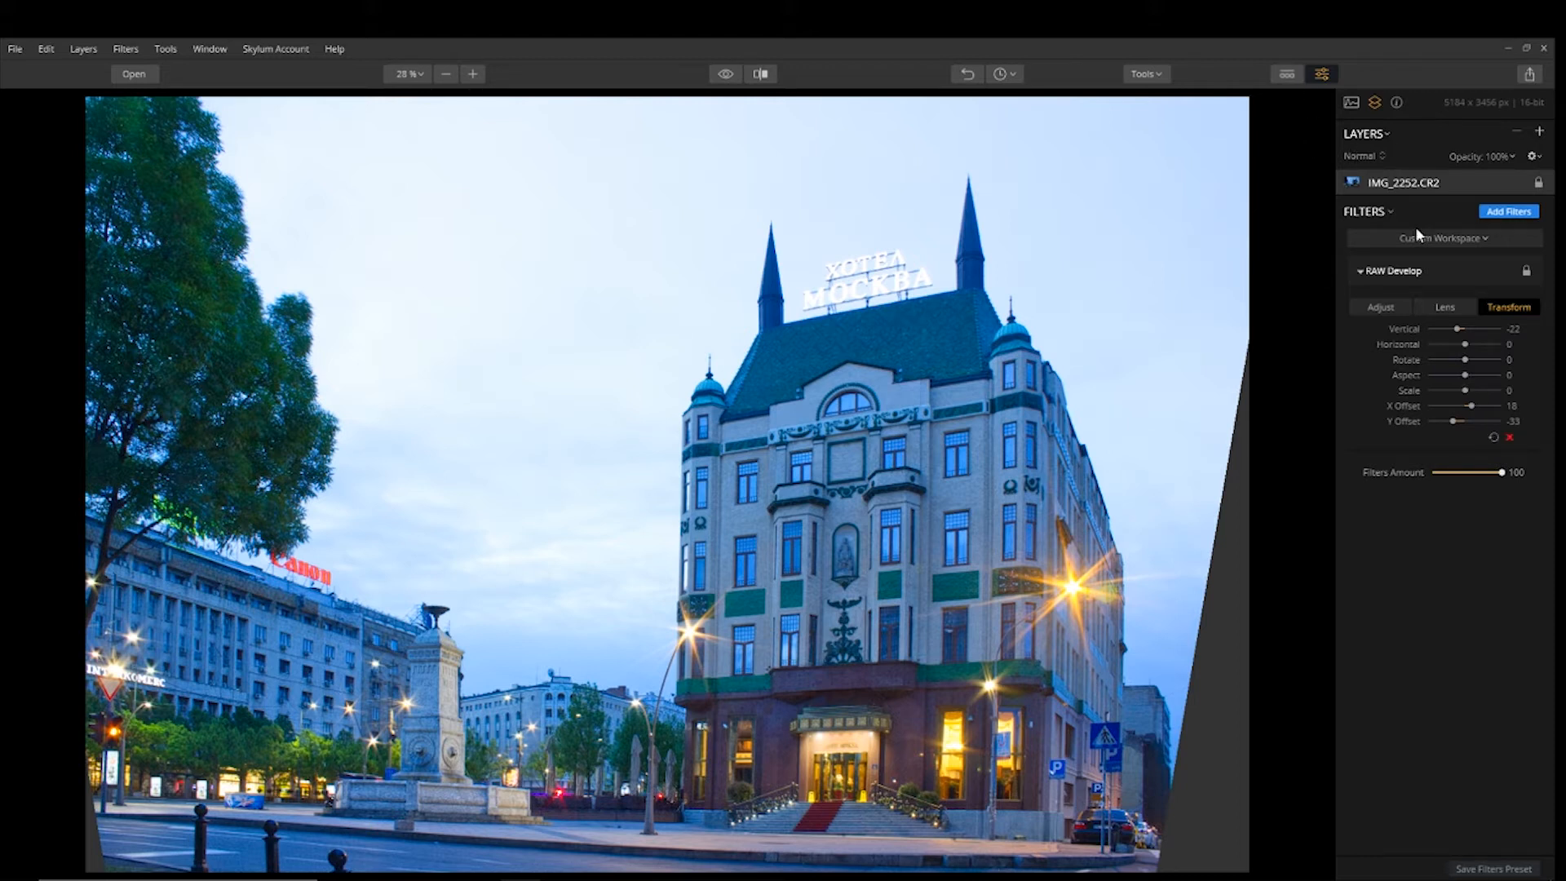
# Crop the photo with a free aspect, trimming its right edge to cut off most of the empty wedge.
pyautogui.click(1165, 79)
pyautogui.click(1168, 95)
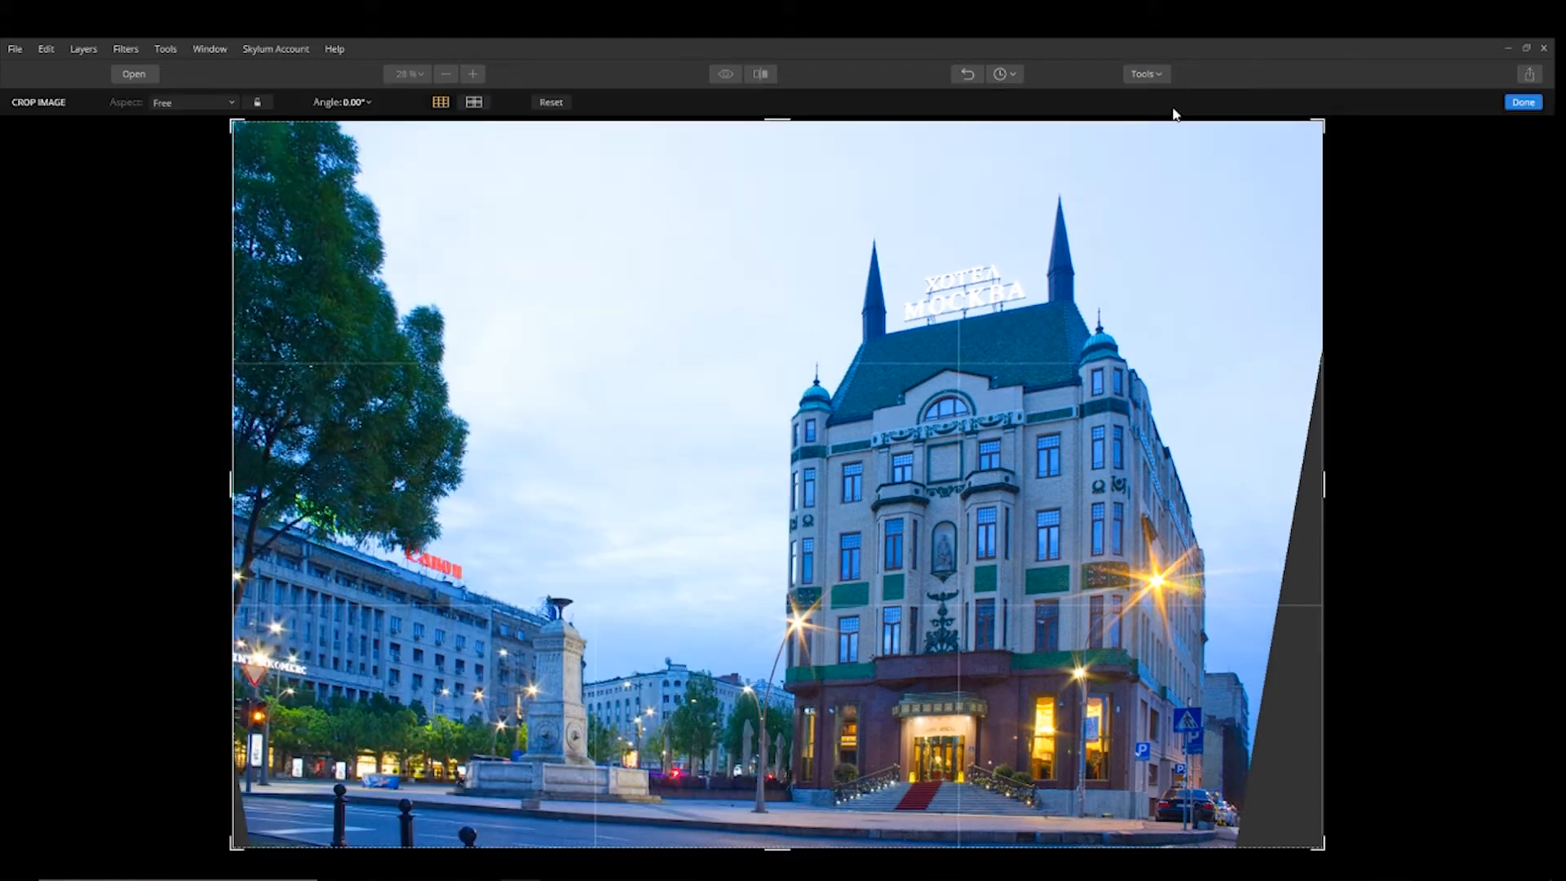
pyautogui.moveTo(1326, 494); pyautogui.dragTo(1287, 499)
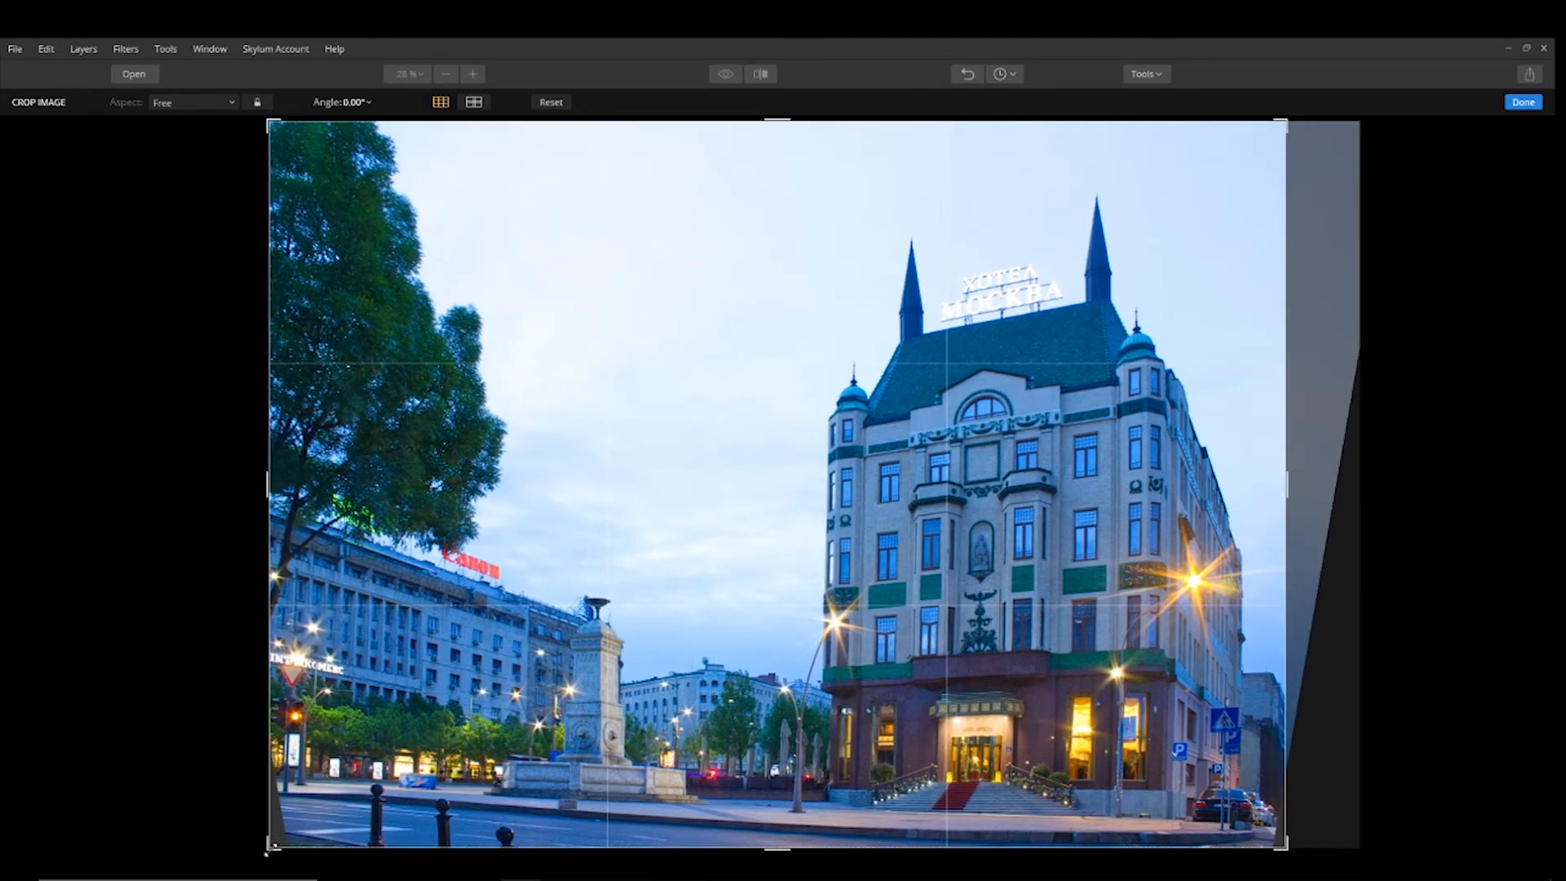
pyautogui.click(1515, 104)
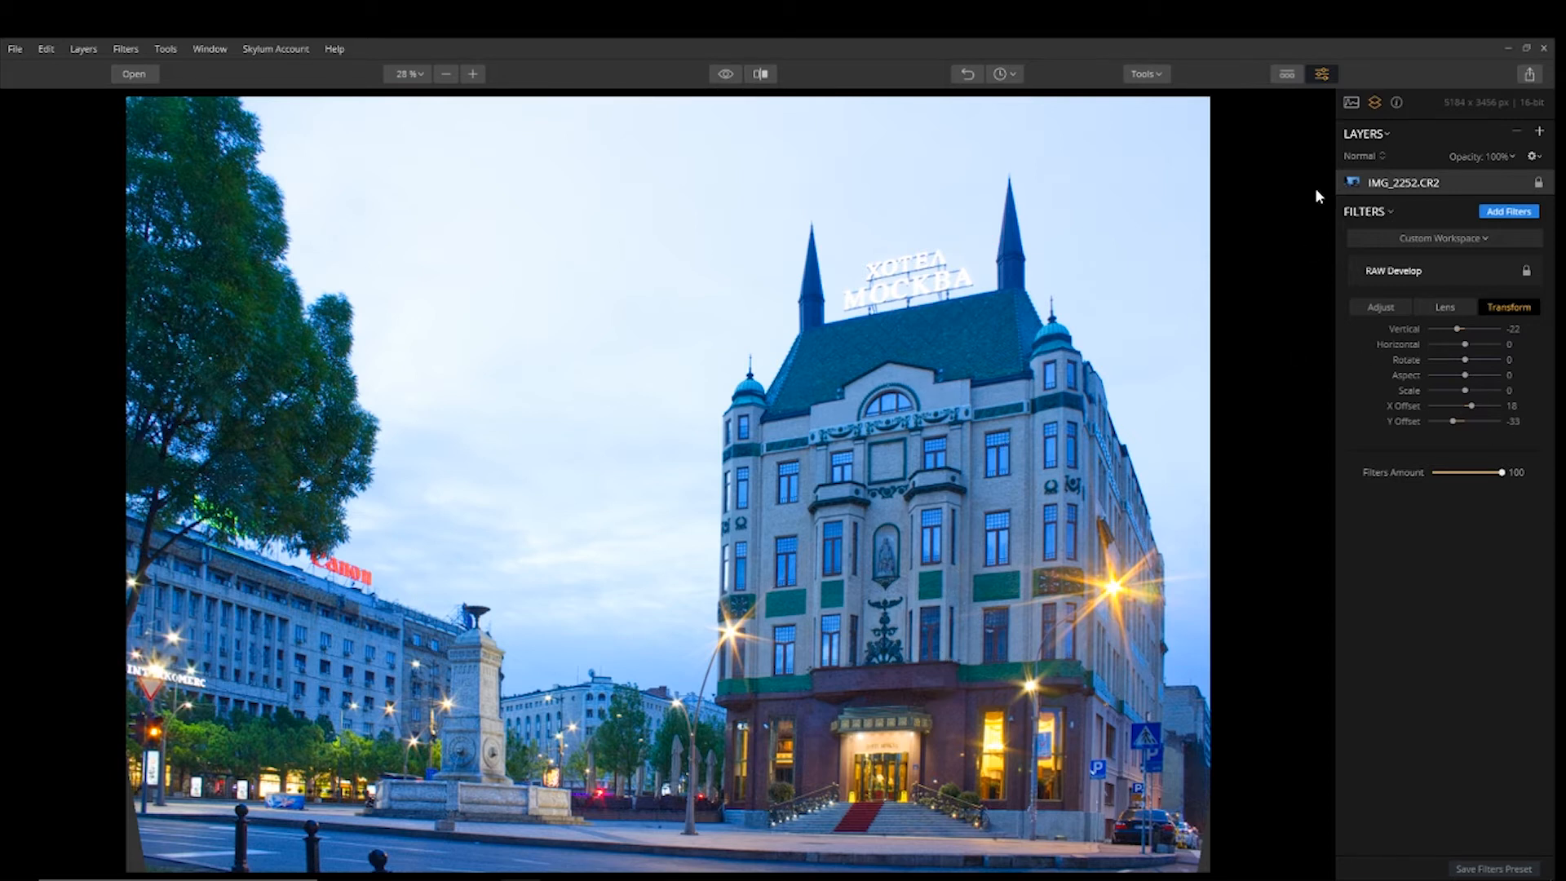
# Add a new adjustment layer above the photo and apply a luminosity mask to it.
pyautogui.click(1539, 131)
pyautogui.click(1511, 155)
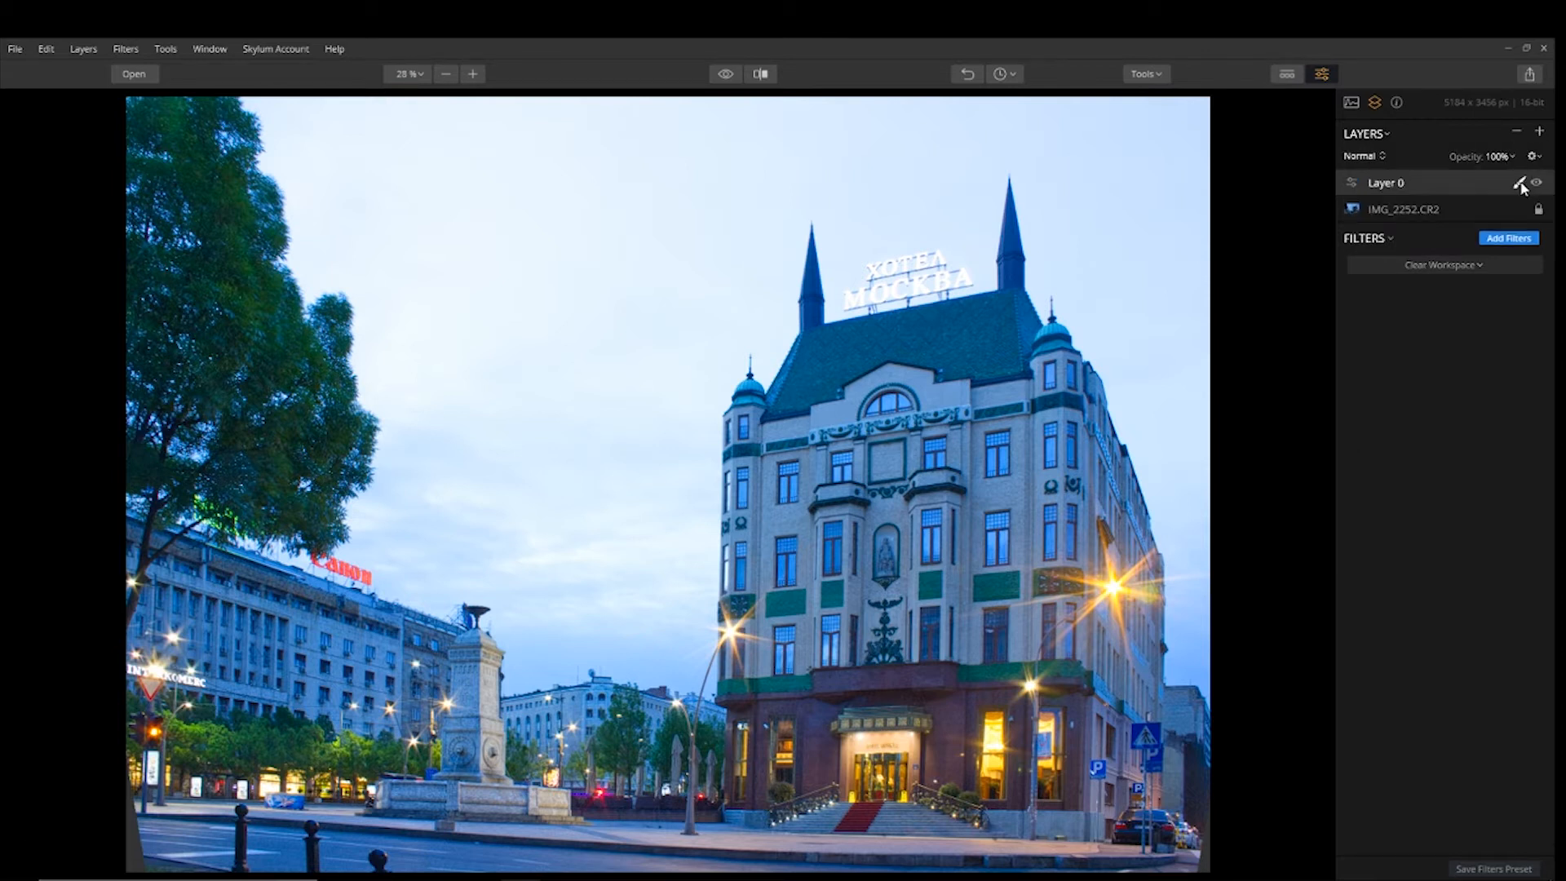
pyautogui.click(1521, 184)
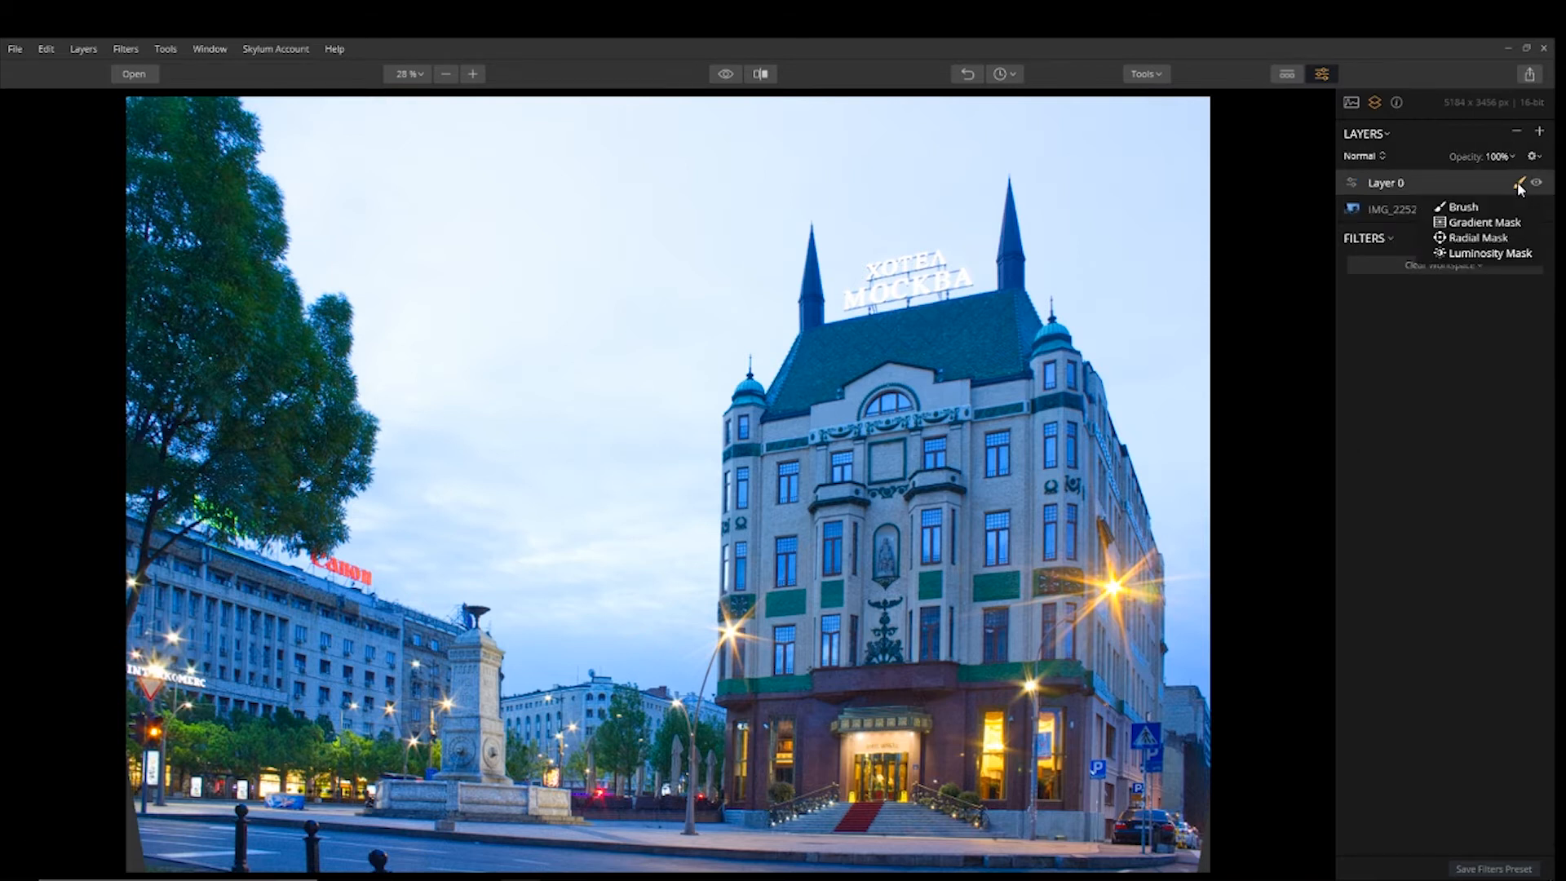
pyautogui.click(1473, 255)
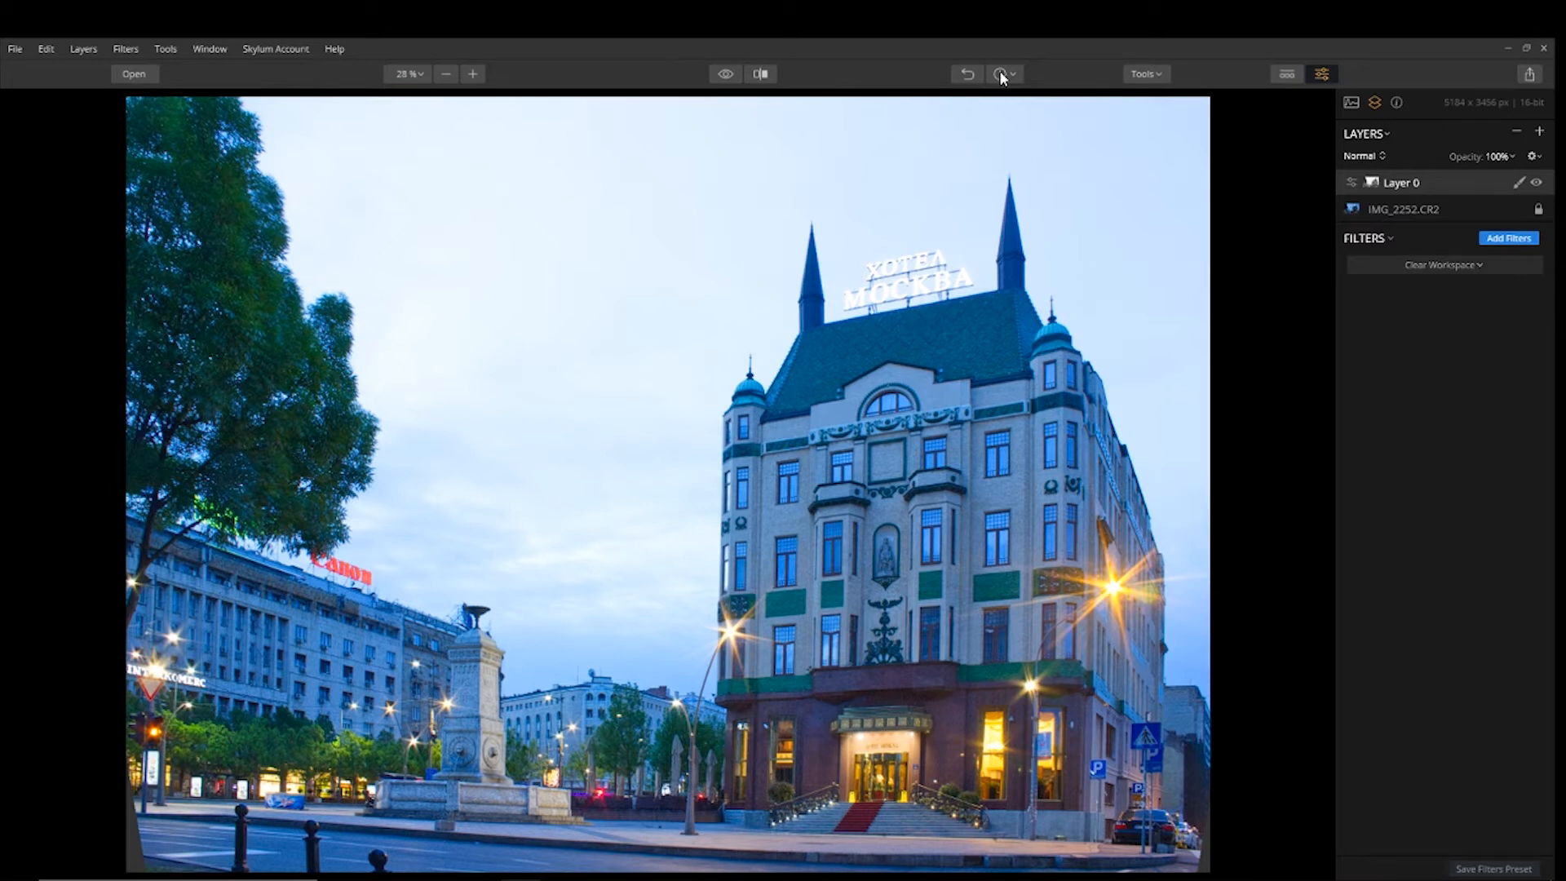
# Add a B&W Conversion filter with luminance Red, Yellow, Green and Magenta at -100 and Cyan and Blue at 100.
pyautogui.click(1505, 237)
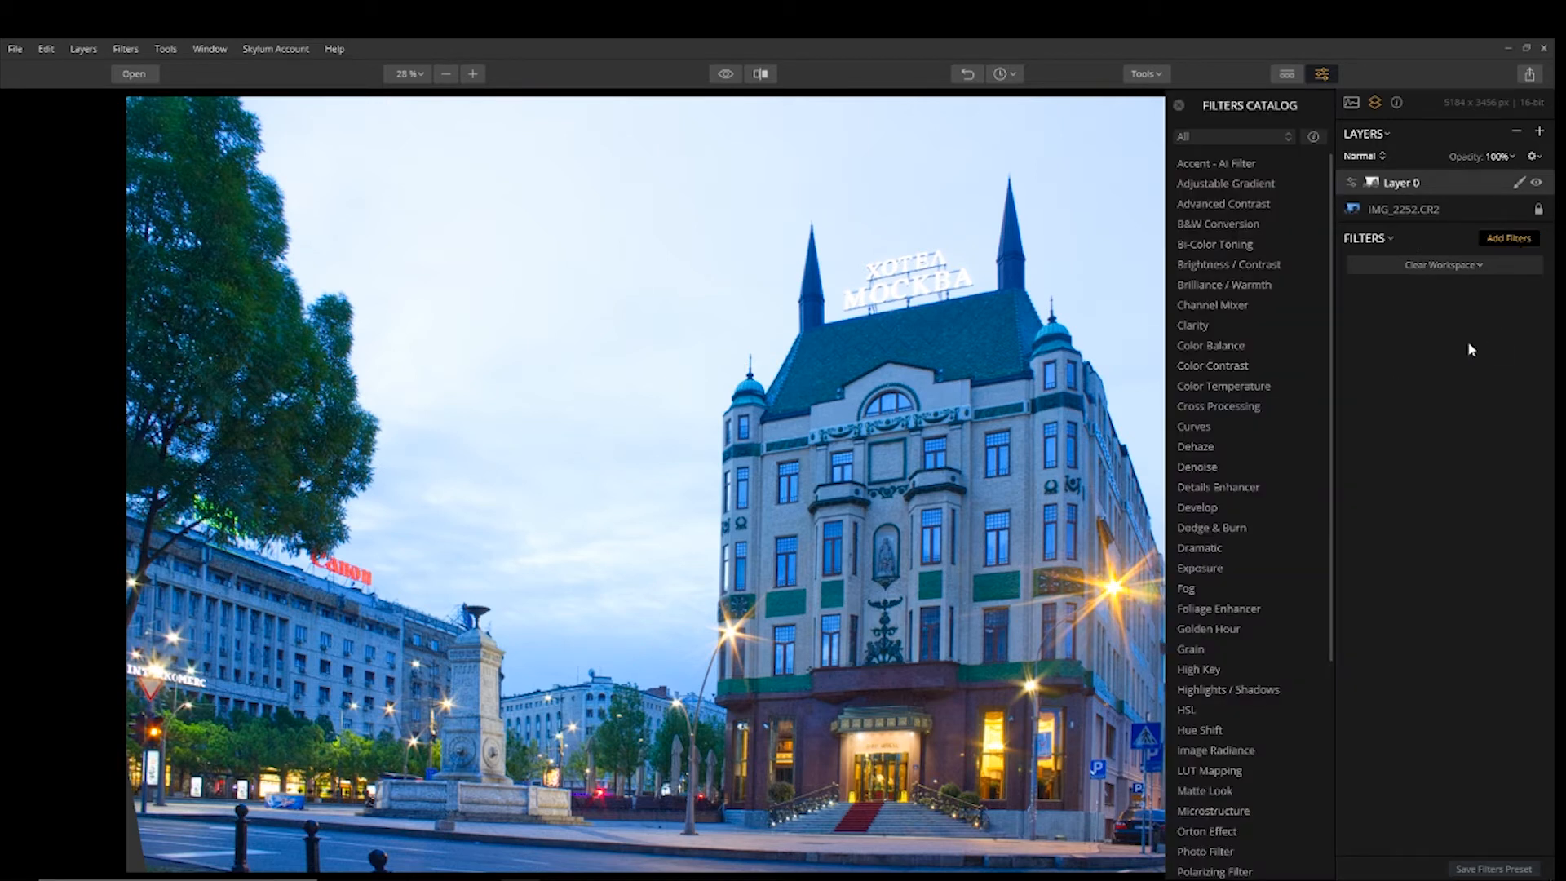
pyautogui.click(1263, 223)
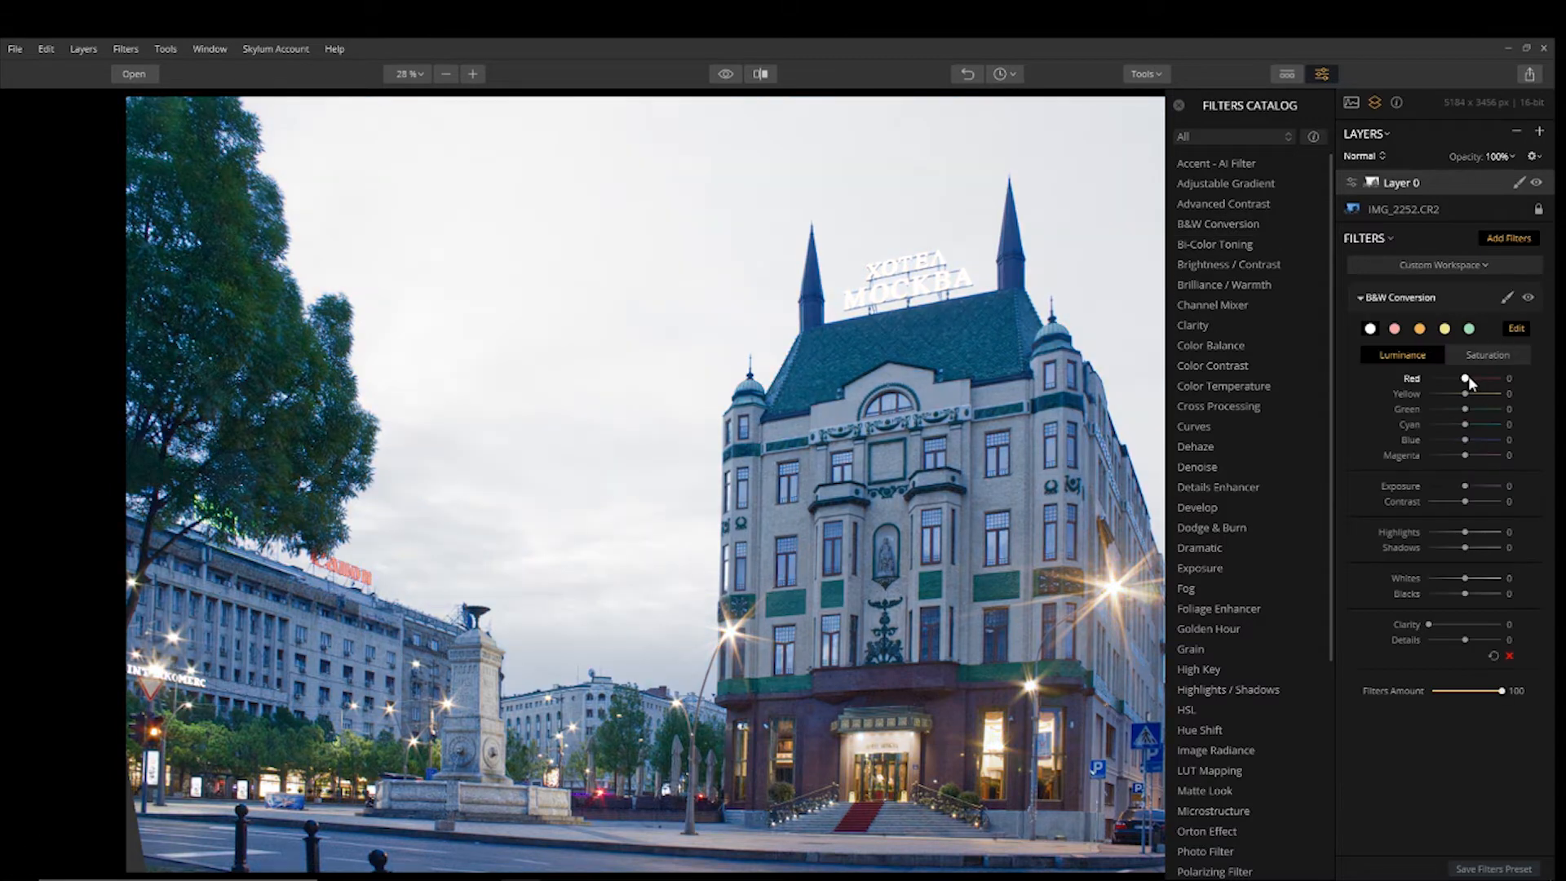
pyautogui.moveTo(1466, 378); pyautogui.dragTo(1429, 455)
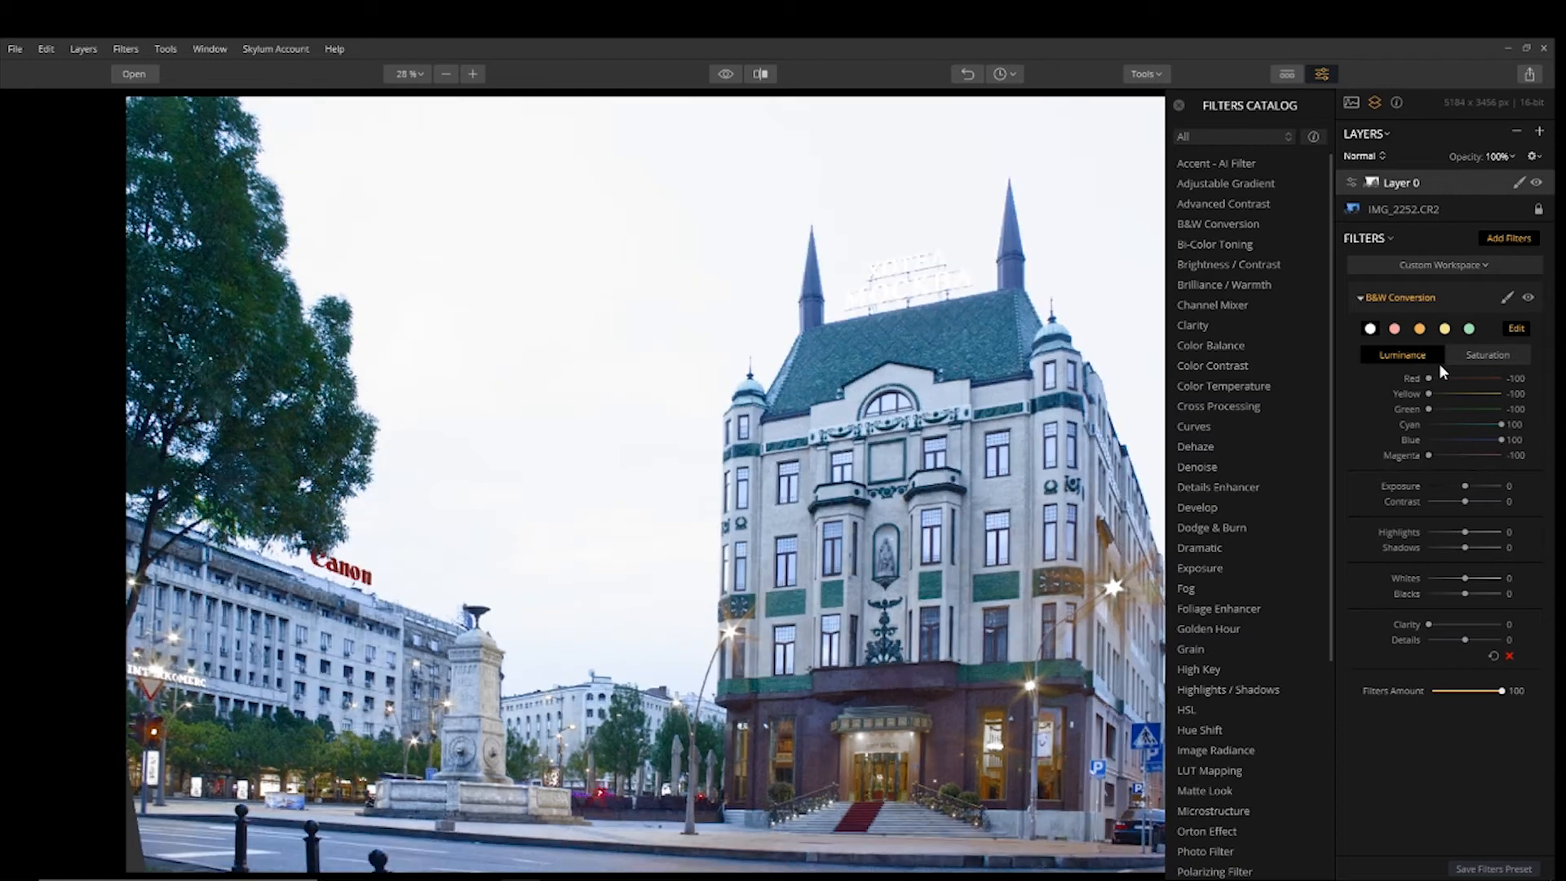
# Set the B&W Conversion Highlights to 49, Shadows to -60, Whites to 51 and Blacks to -40.
pyautogui.moveTo(1466, 534)
pyautogui.mouseDown()
pyautogui.moveTo(1483, 533)
pyautogui.moveTo(1452, 548)
pyautogui.mouseUp()
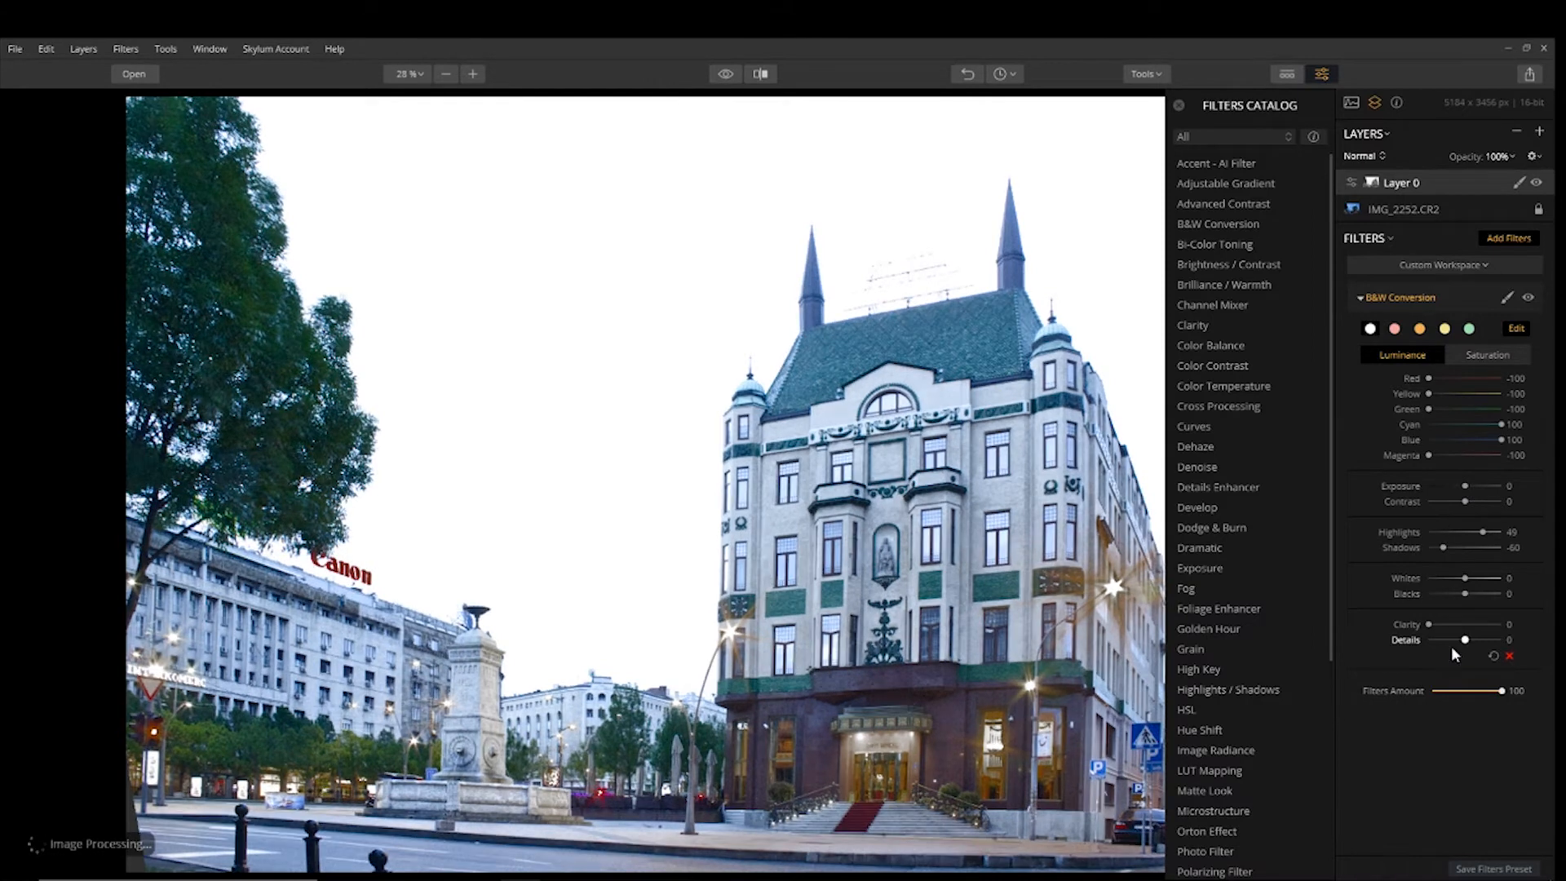
pyautogui.moveTo(1466, 578); pyautogui.dragTo(1479, 582)
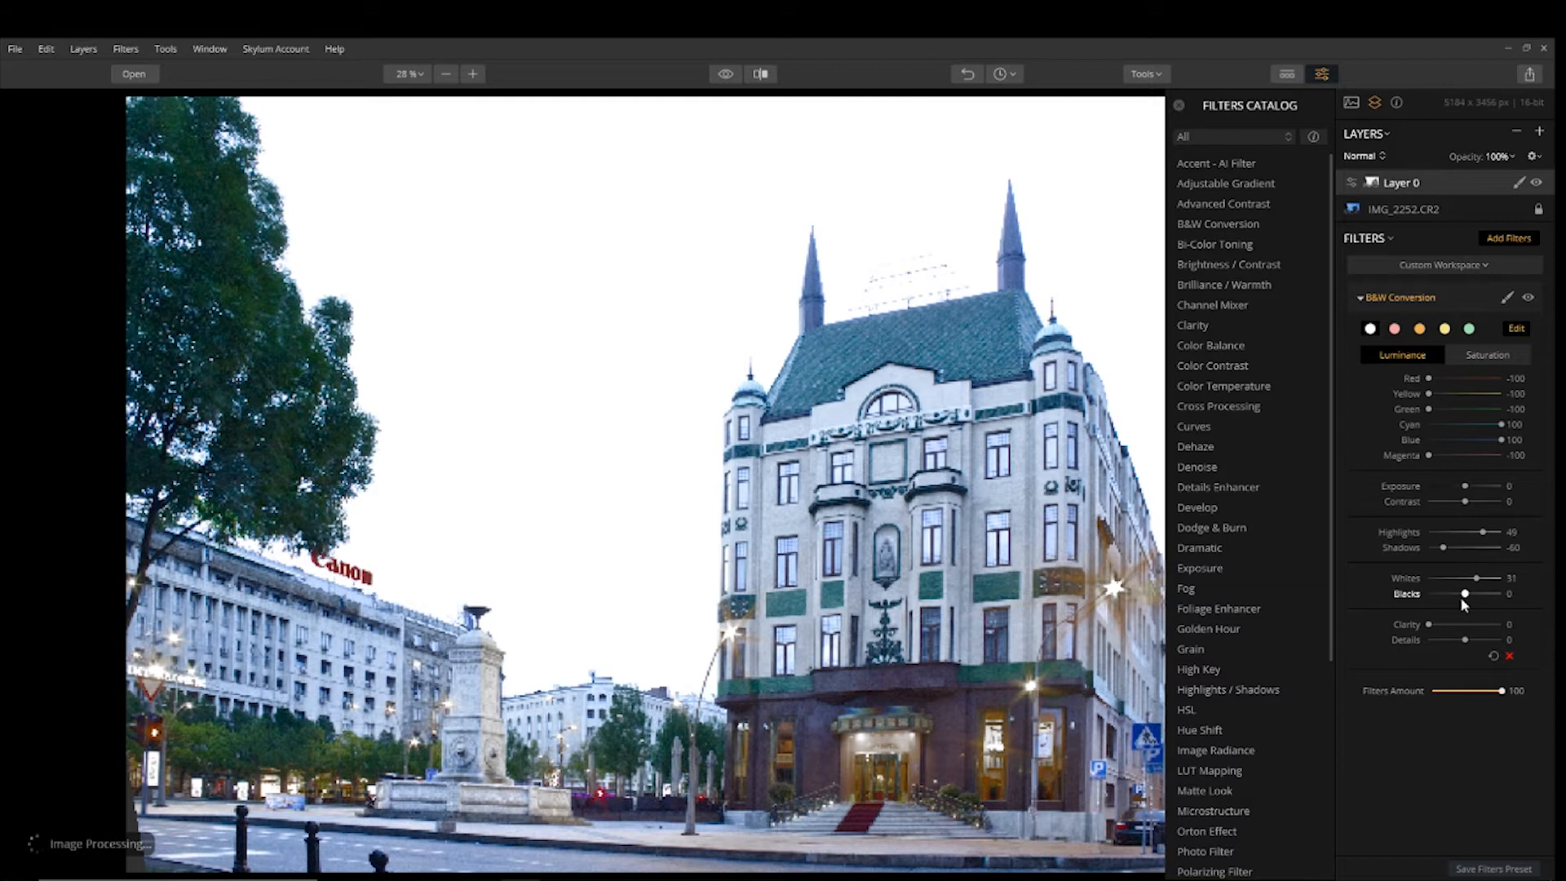
pyautogui.moveTo(1464, 599); pyautogui.dragTo(1449, 596)
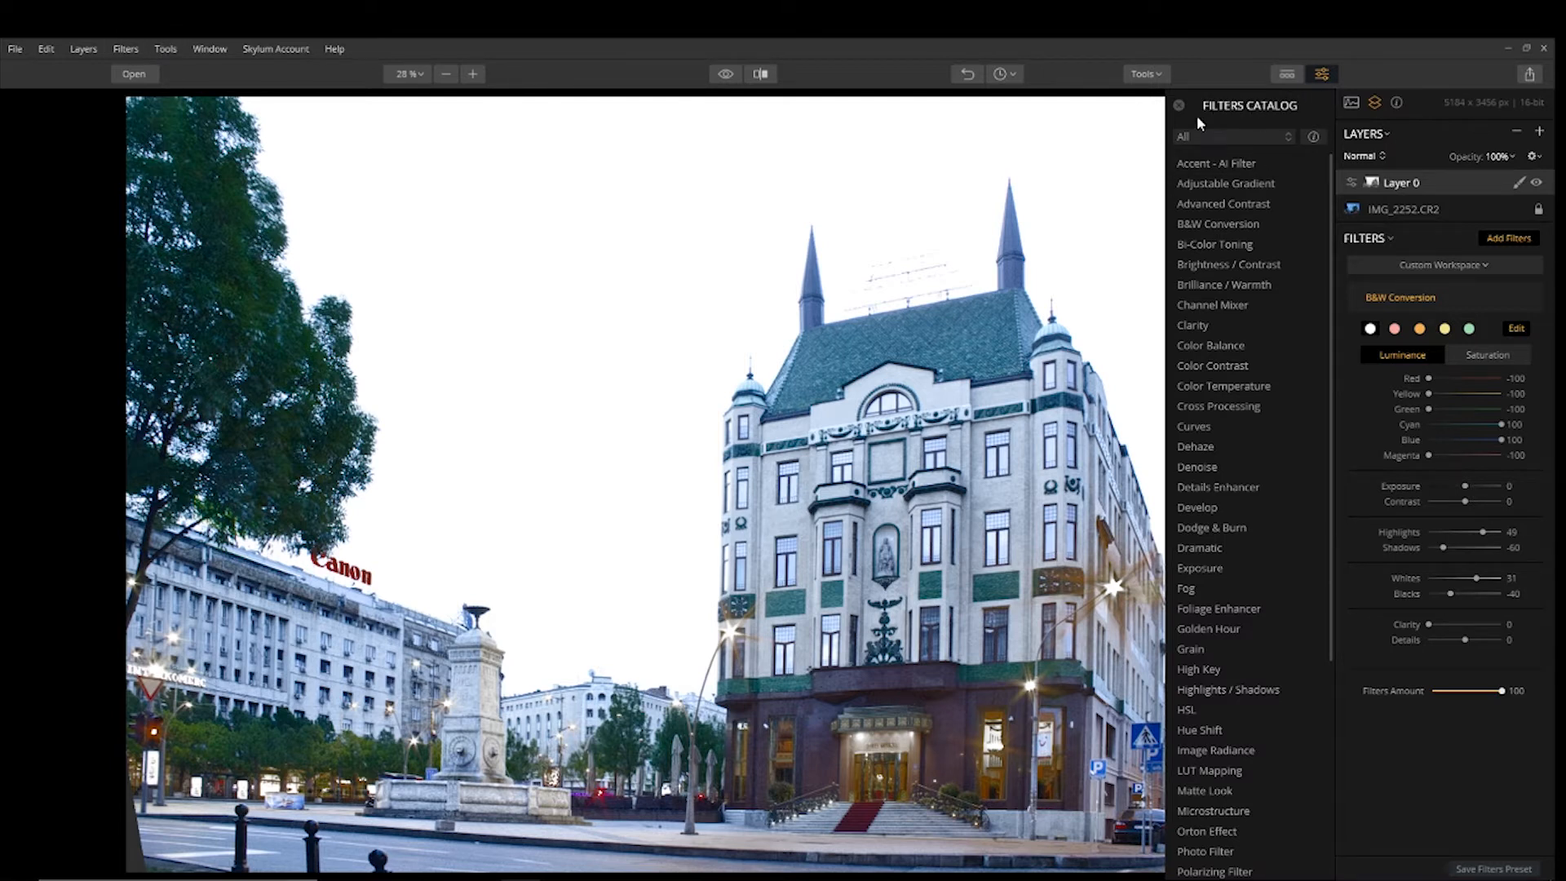
pyautogui.click(1178, 107)
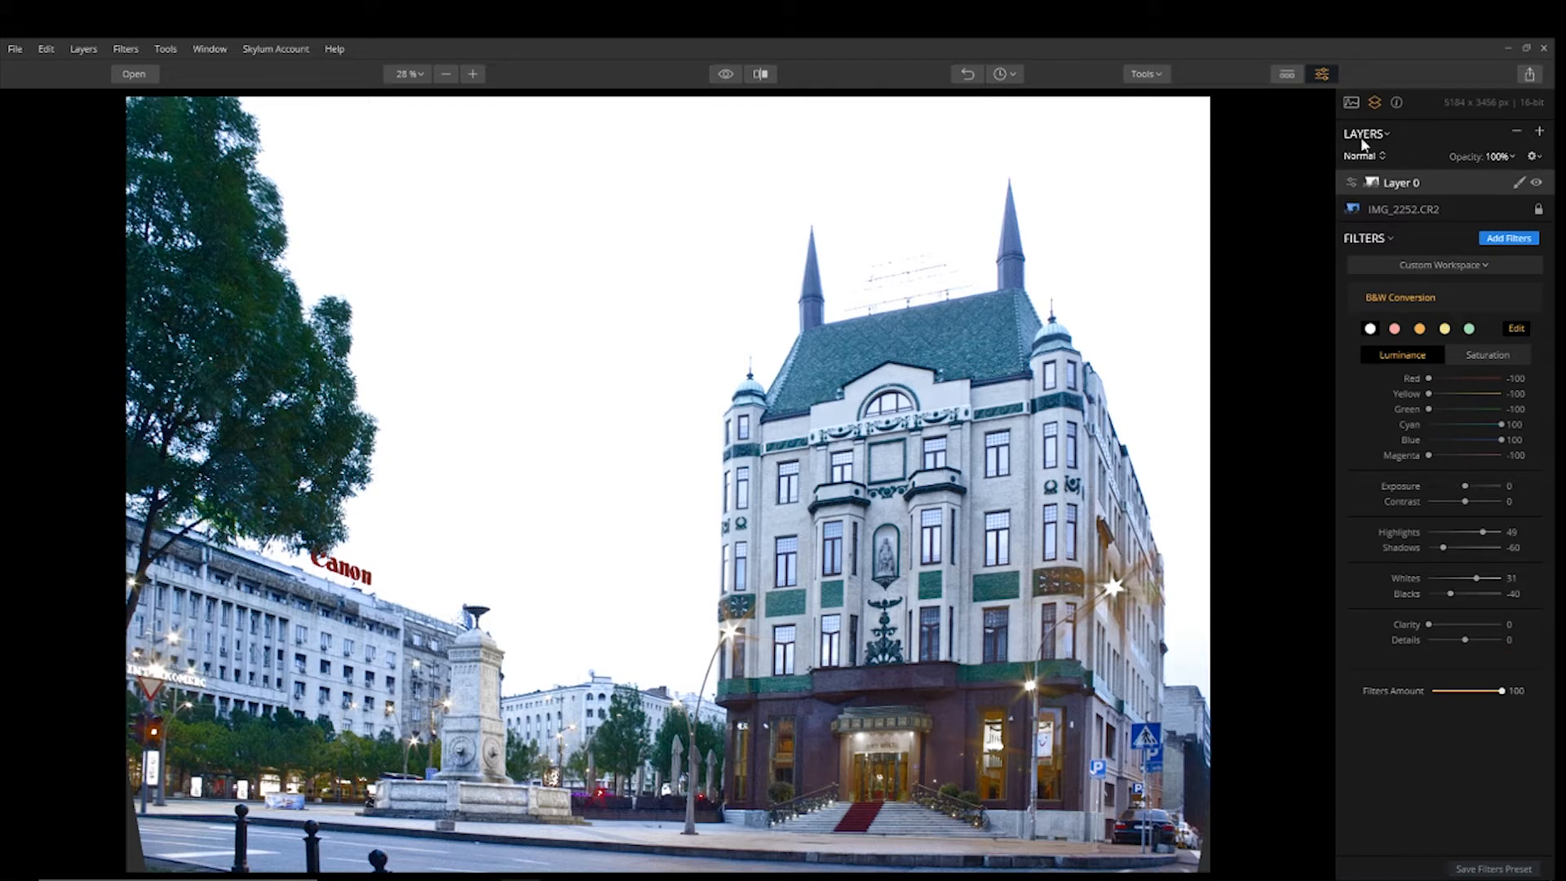
# Erase the layer's mask over the tree, buildings and street with a size 188 brush at 75% opacity, leaving the sky masked.
pyautogui.click(1520, 184)
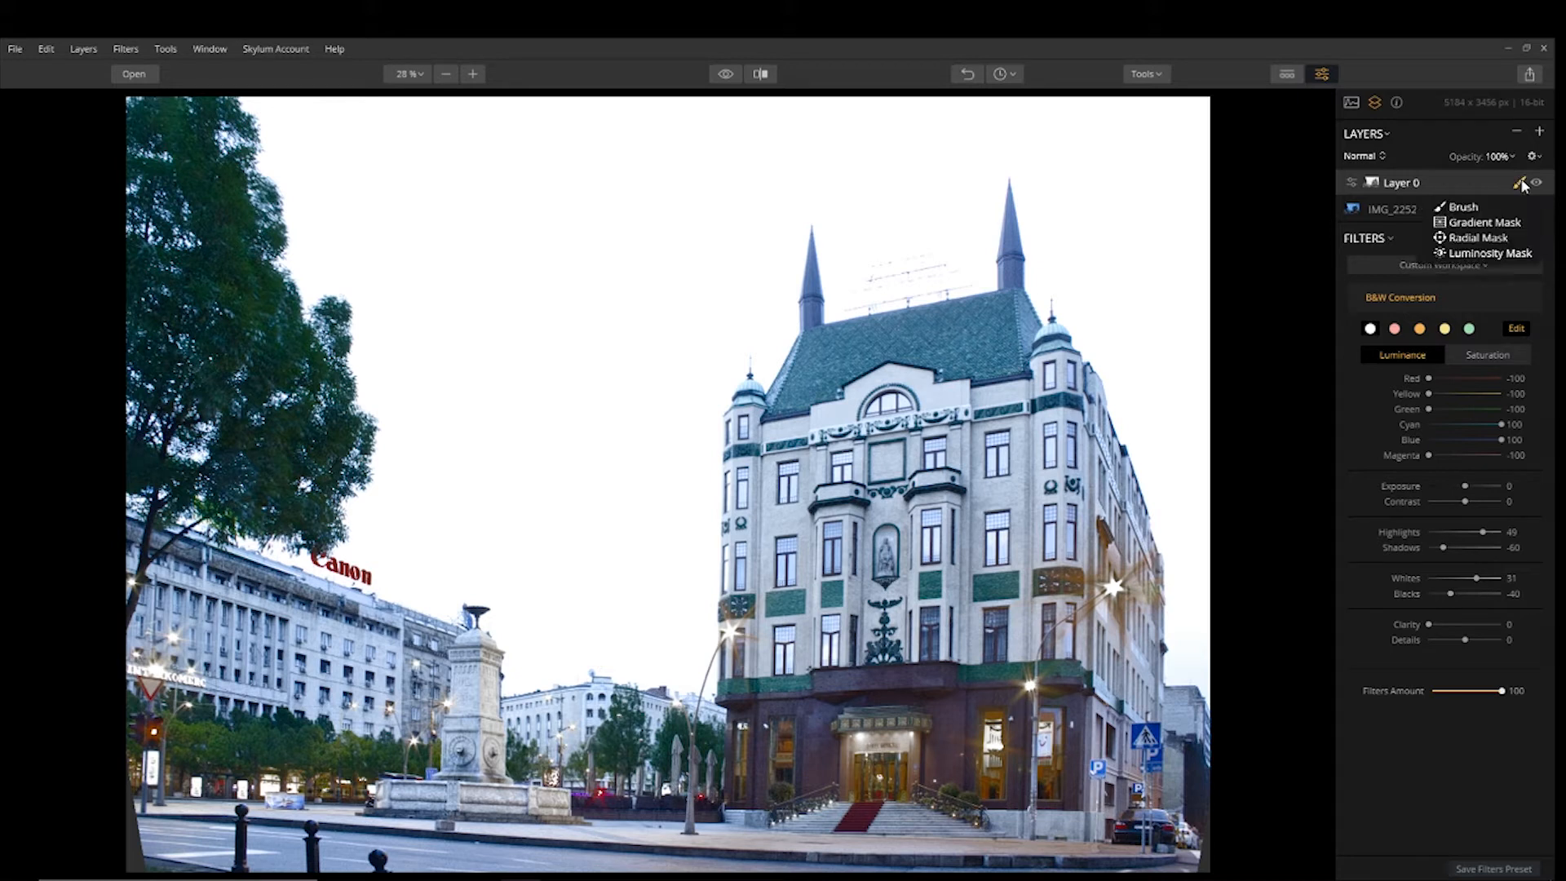
pyautogui.click(1468, 209)
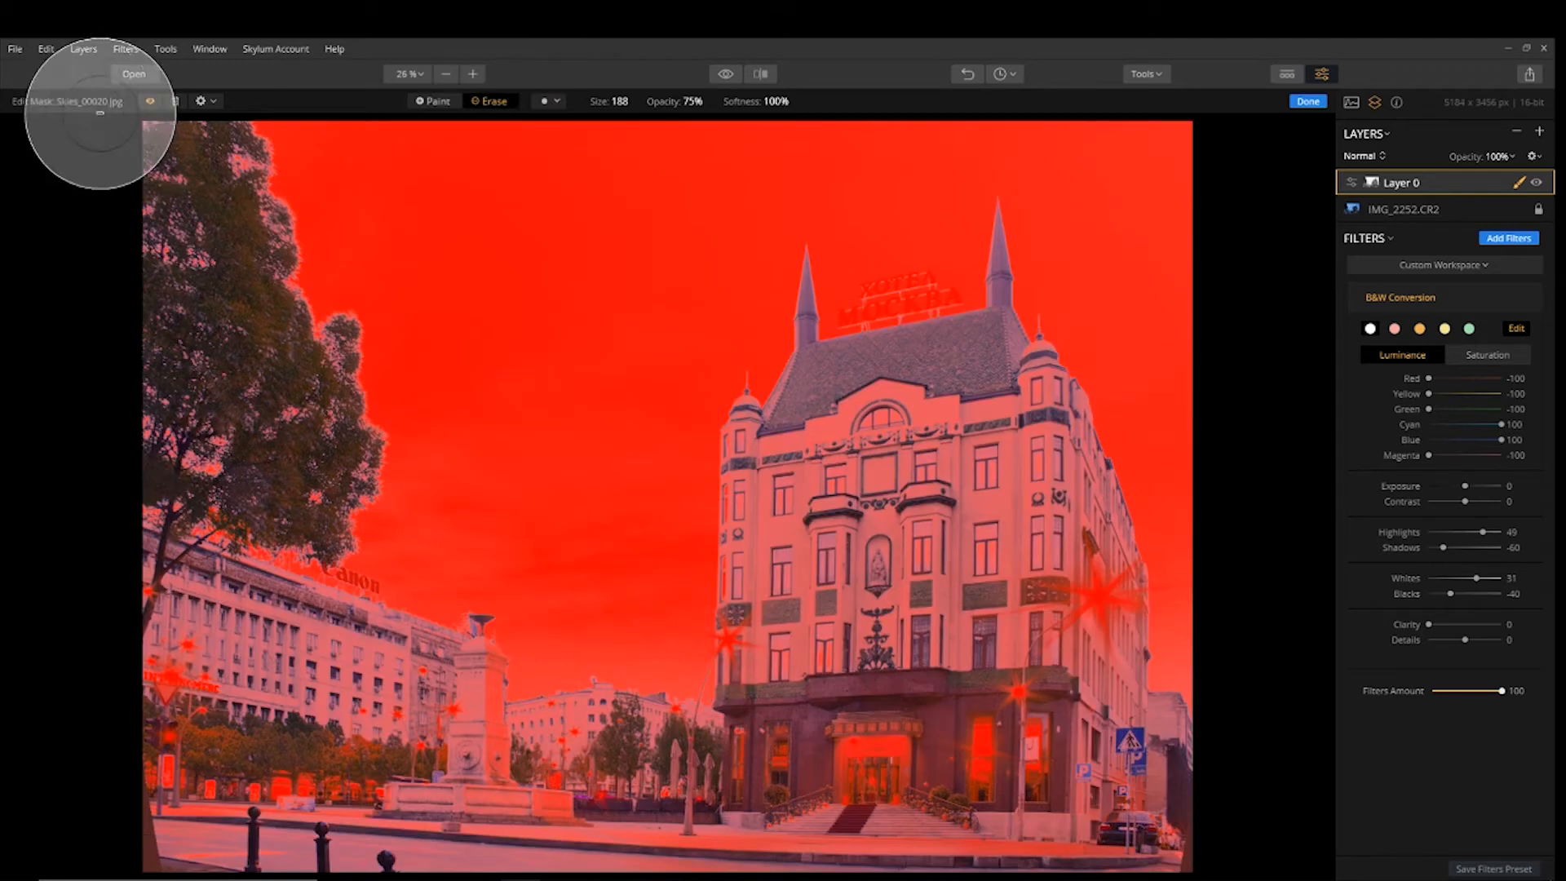
pyautogui.click(151, 102)
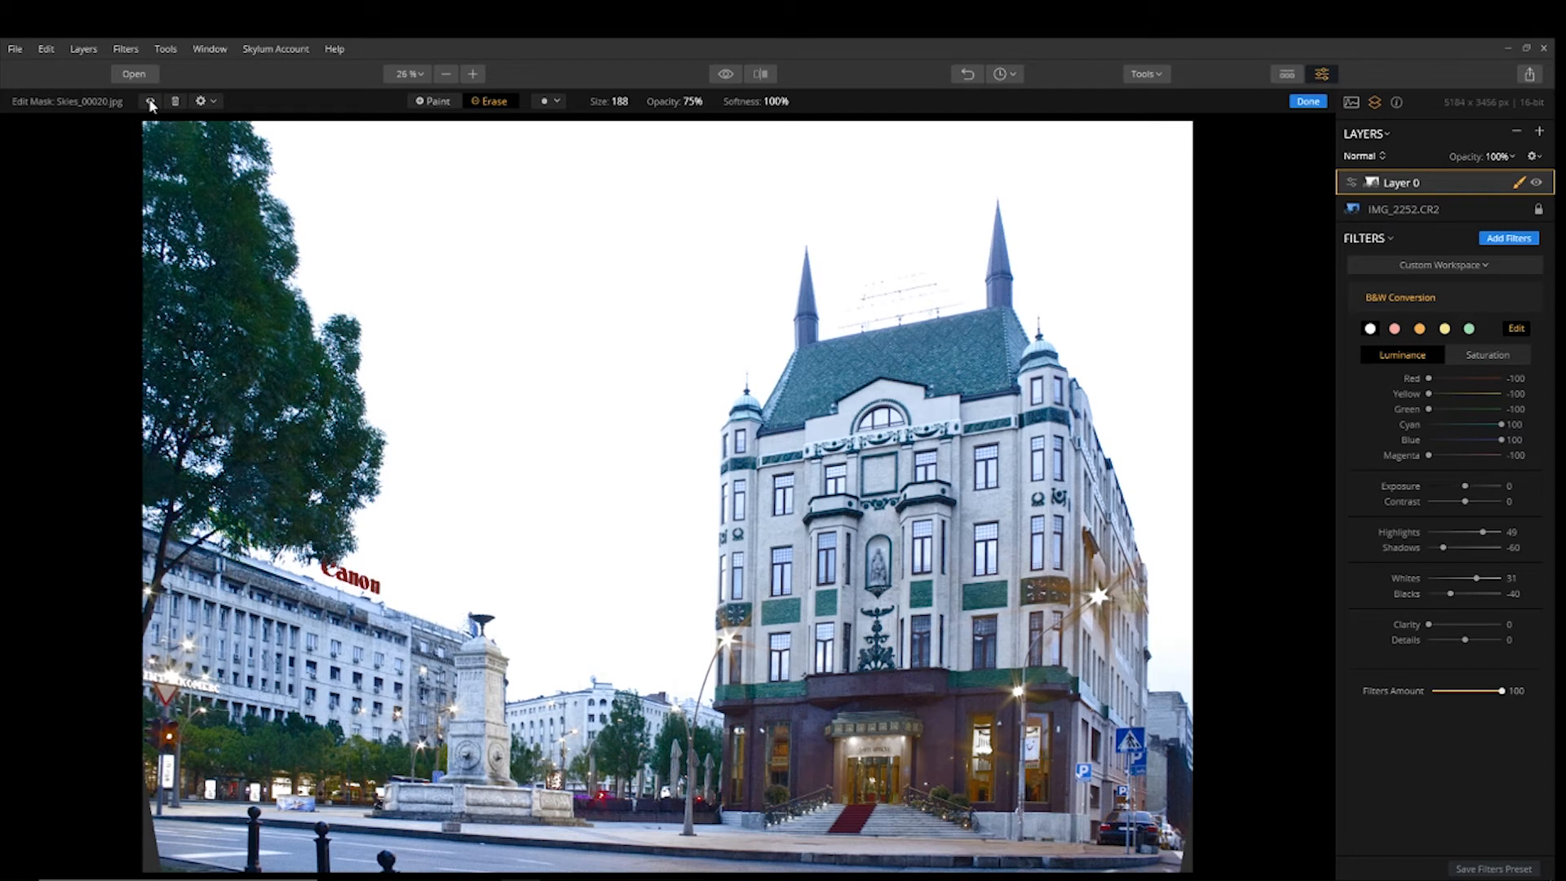
pyautogui.click(151, 102)
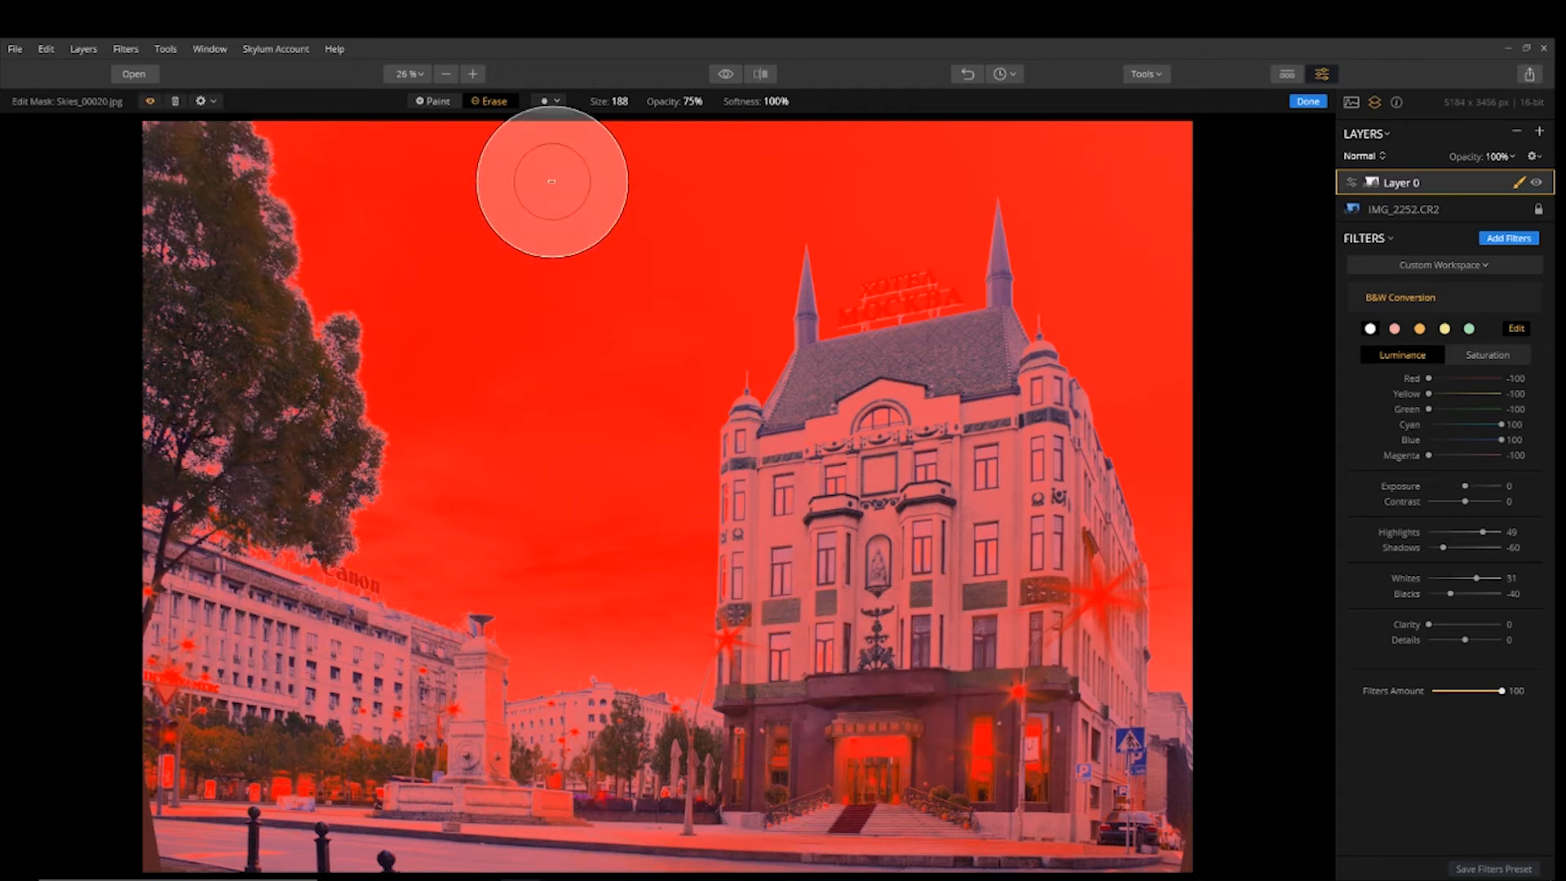
pyautogui.moveTo(194, 282)
pyautogui.mouseDown()
pyautogui.moveTo(170, 181)
pyautogui.moveTo(179, 253)
pyautogui.moveTo(188, 207)
pyautogui.moveTo(263, 399)
pyautogui.moveTo(206, 360)
pyautogui.moveTo(247, 436)
pyautogui.moveTo(227, 486)
pyautogui.moveTo(276, 479)
pyautogui.moveTo(257, 527)
pyautogui.moveTo(266, 436)
pyautogui.moveTo(283, 507)
pyautogui.moveTo(310, 455)
pyautogui.moveTo(246, 401)
pyautogui.moveTo(187, 540)
pyautogui.moveTo(240, 675)
pyautogui.moveTo(195, 617)
pyautogui.moveTo(158, 714)
pyautogui.moveTo(249, 772)
pyautogui.moveTo(187, 672)
pyautogui.moveTo(239, 656)
pyautogui.moveTo(365, 704)
pyautogui.moveTo(407, 759)
pyautogui.moveTo(430, 726)
pyautogui.moveTo(480, 776)
pyautogui.moveTo(452, 730)
pyautogui.moveTo(469, 661)
pyautogui.moveTo(479, 739)
pyautogui.moveTo(642, 758)
pyautogui.moveTo(608, 792)
pyautogui.moveTo(611, 748)
pyautogui.moveTo(696, 775)
pyautogui.moveTo(693, 751)
pyautogui.moveTo(251, 788)
pyautogui.moveTo(428, 811)
pyautogui.moveTo(184, 865)
pyautogui.moveTo(177, 716)
pyautogui.moveTo(251, 833)
pyautogui.moveTo(1059, 833)
pyautogui.moveTo(910, 816)
pyautogui.moveTo(1024, 724)
pyautogui.moveTo(795, 738)
pyautogui.moveTo(801, 501)
pyautogui.moveTo(718, 781)
pyautogui.moveTo(989, 619)
pyautogui.moveTo(1089, 630)
pyautogui.moveTo(1173, 773)
pyautogui.moveTo(953, 338)
pyautogui.moveTo(967, 267)
pyautogui.moveTo(874, 300)
pyautogui.moveTo(823, 413)
pyautogui.moveTo(830, 284)
pyautogui.moveTo(750, 479)
pyautogui.moveTo(806, 609)
pyautogui.moveTo(928, 444)
pyautogui.moveTo(992, 310)
pyautogui.moveTo(987, 211)
pyautogui.moveTo(1041, 347)
pyautogui.moveTo(1125, 467)
pyautogui.moveTo(1187, 648)
pyautogui.moveTo(1174, 734)
pyautogui.moveTo(984, 534)
pyautogui.moveTo(1022, 468)
pyautogui.moveTo(1153, 427)
pyautogui.moveTo(1154, 346)
pyautogui.moveTo(990, 182)
pyautogui.moveTo(781, 327)
pyautogui.moveTo(717, 622)
pyautogui.moveTo(646, 735)
pyautogui.moveTo(359, 620)
pyautogui.moveTo(392, 604)
pyautogui.moveTo(283, 405)
pyautogui.moveTo(350, 615)
pyautogui.moveTo(555, 790)
pyautogui.mouseUp()
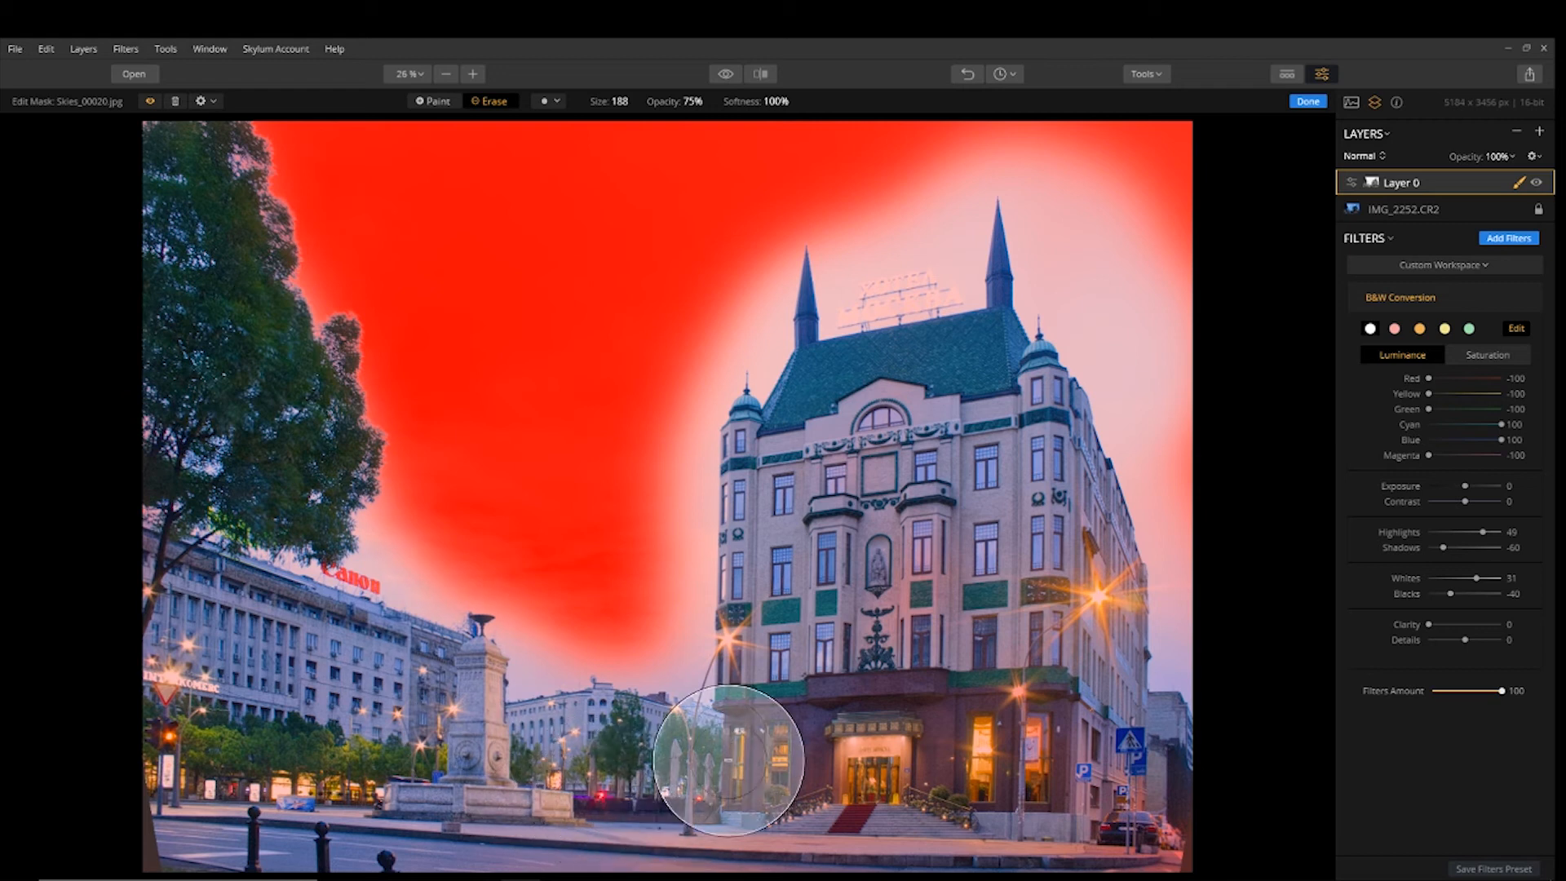
pyautogui.moveTo(847, 367)
pyautogui.mouseDown()
pyautogui.moveTo(979, 338)
pyautogui.moveTo(950, 261)
pyautogui.moveTo(808, 342)
pyautogui.moveTo(744, 502)
pyautogui.mouseUp()
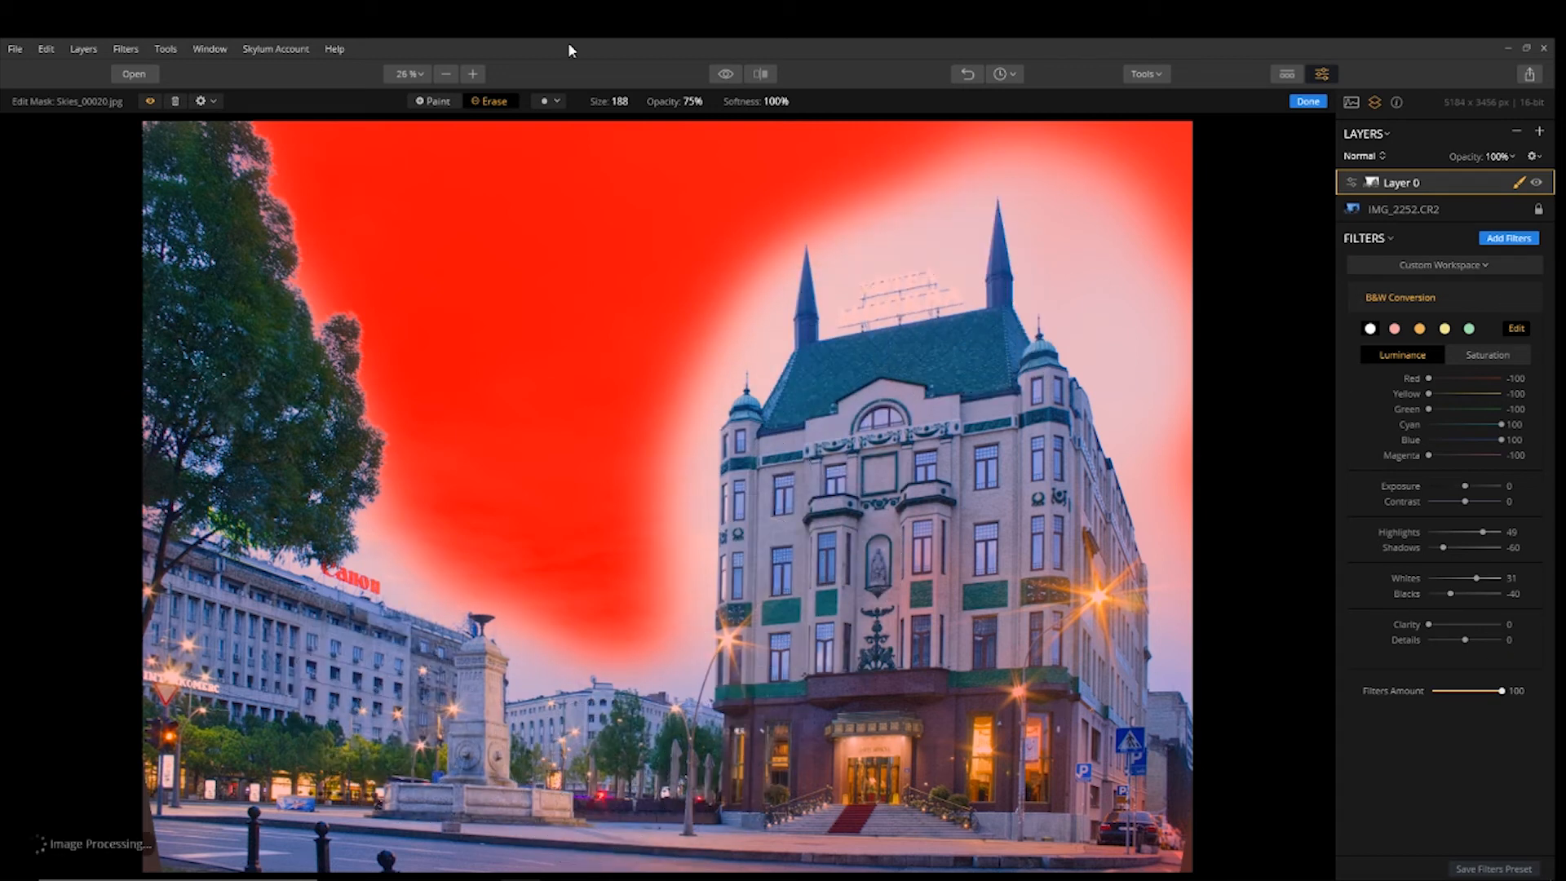
# Paint the mask back over the sky around the hotel with the brush at 41% opacity.
pyautogui.click(443, 101)
pyautogui.click(707, 101)
pyautogui.click(699, 133)
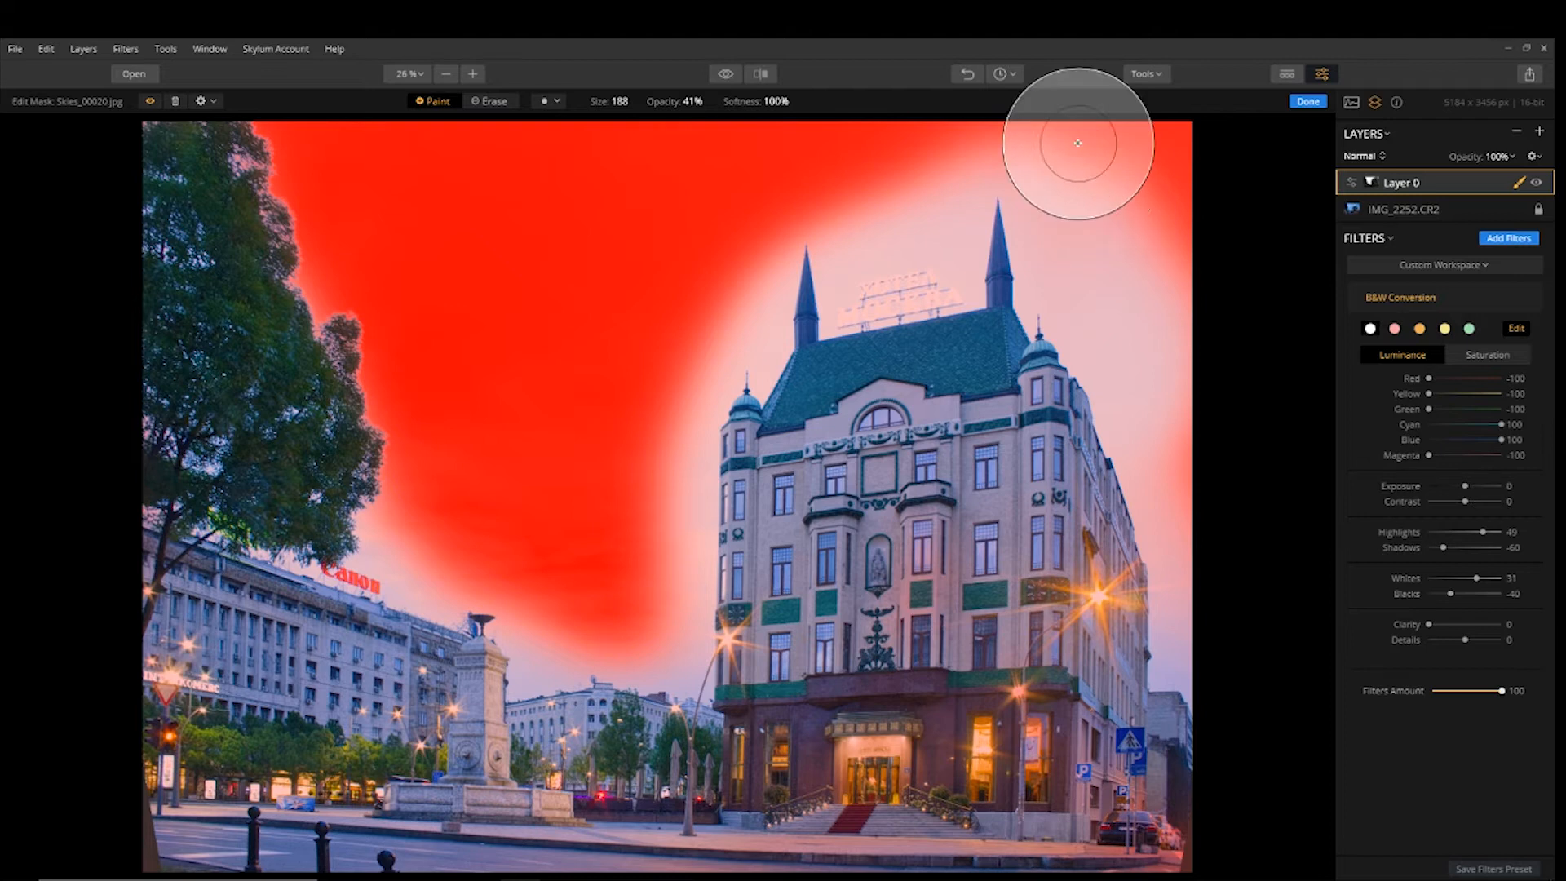
pyautogui.moveTo(1078, 144); pyautogui.dragTo(1221, 427)
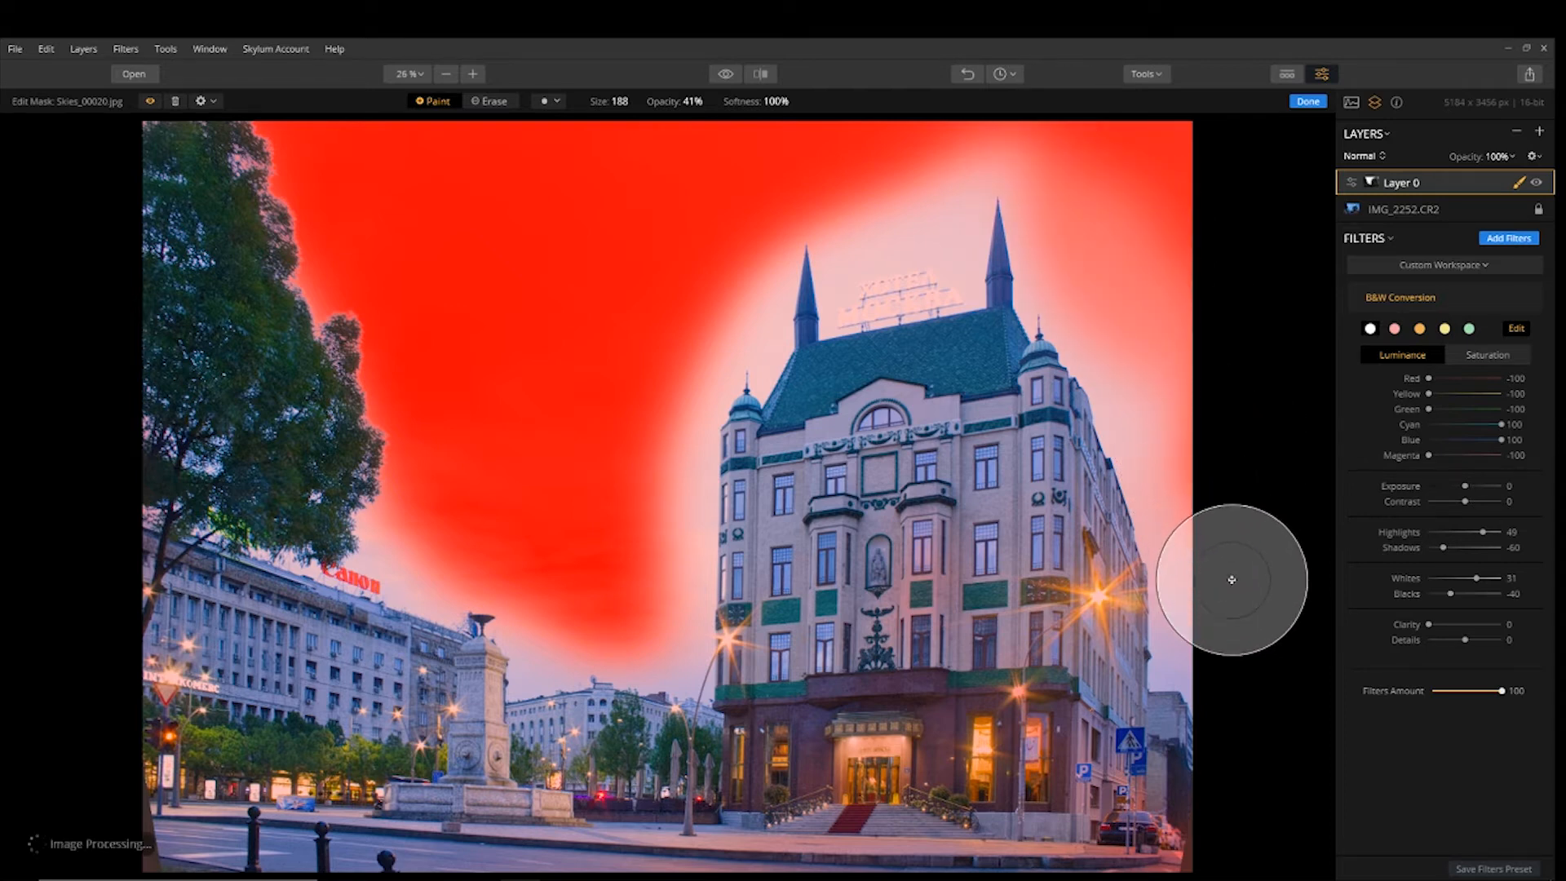
pyautogui.moveTo(1115, 234); pyautogui.dragTo(1227, 541)
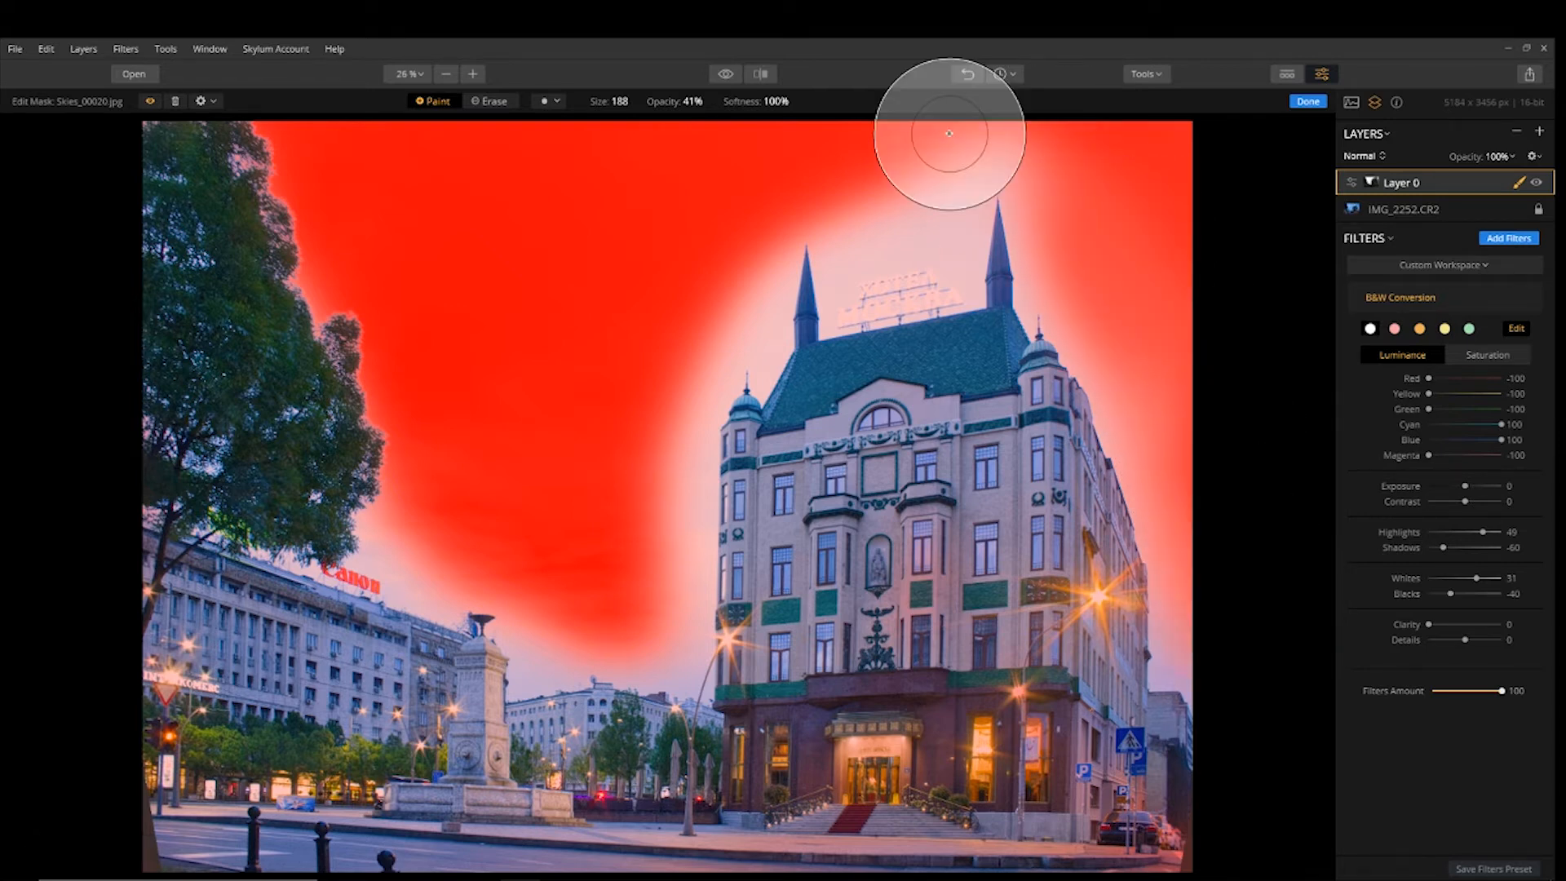
pyautogui.moveTo(766, 200)
pyautogui.mouseDown()
pyautogui.moveTo(681, 315)
pyautogui.moveTo(664, 392)
pyautogui.moveTo(561, 584)
pyautogui.mouseUp()
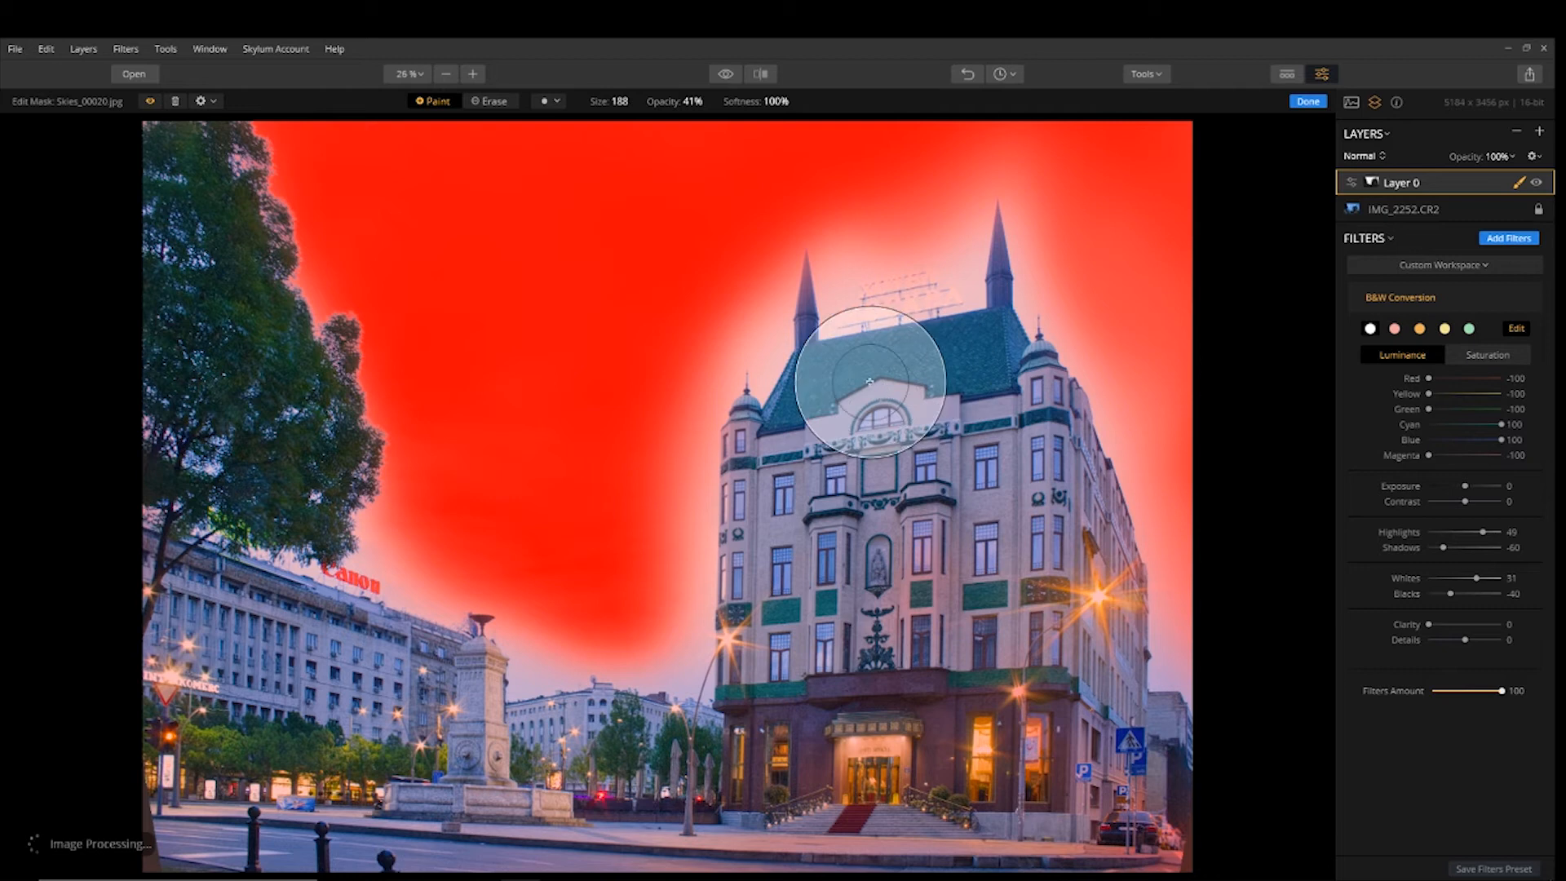
# Switch the mask brush to Erase and finish editing the mask of the B&W Conversion layer.
pyautogui.click(493, 102)
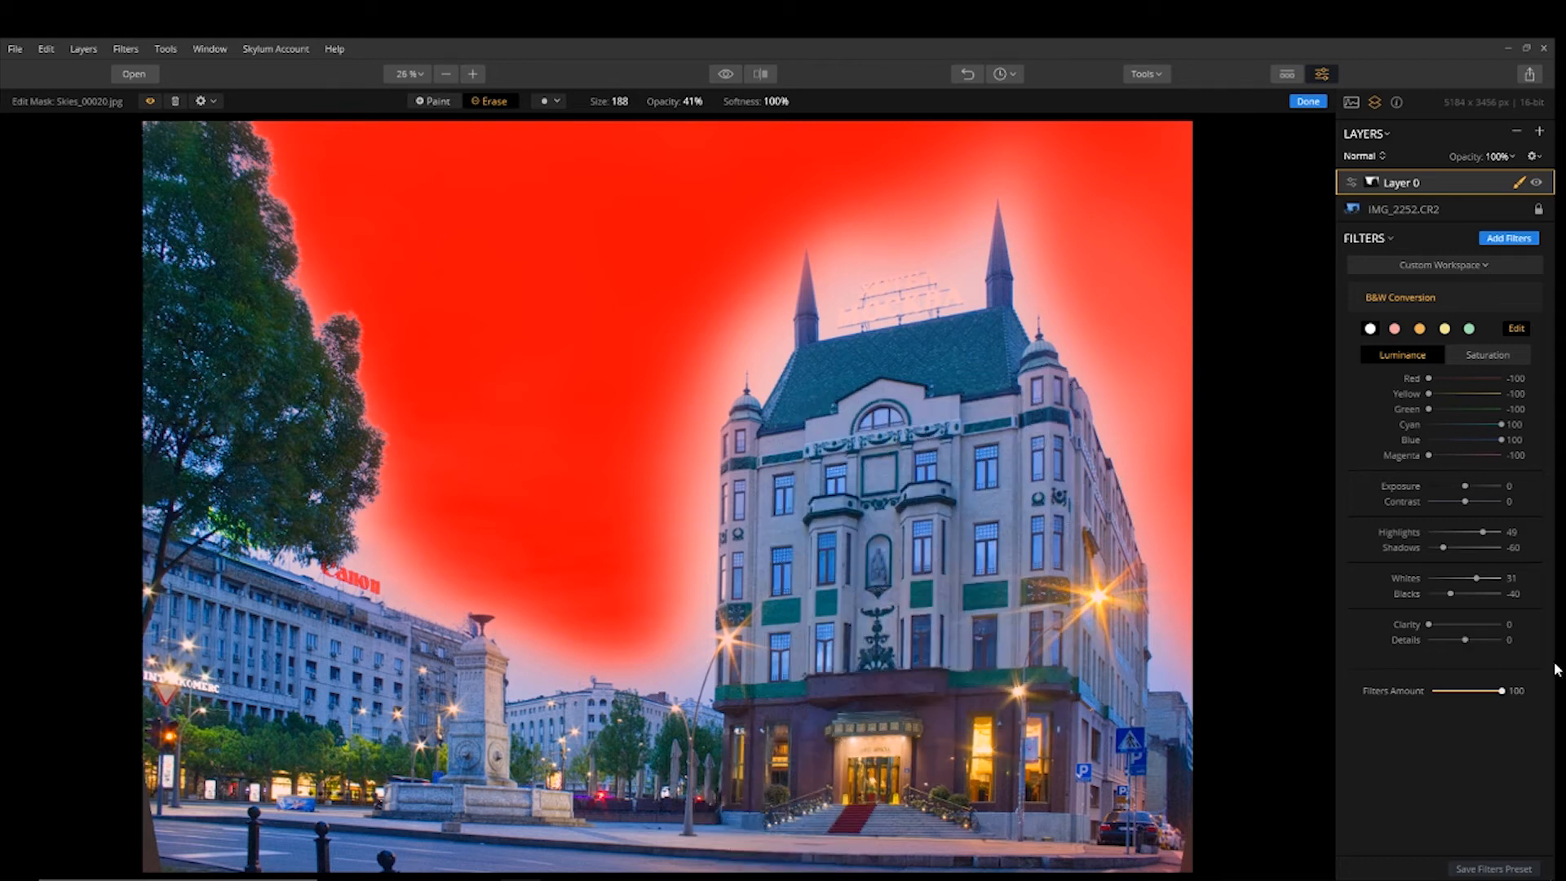
pyautogui.click(1306, 102)
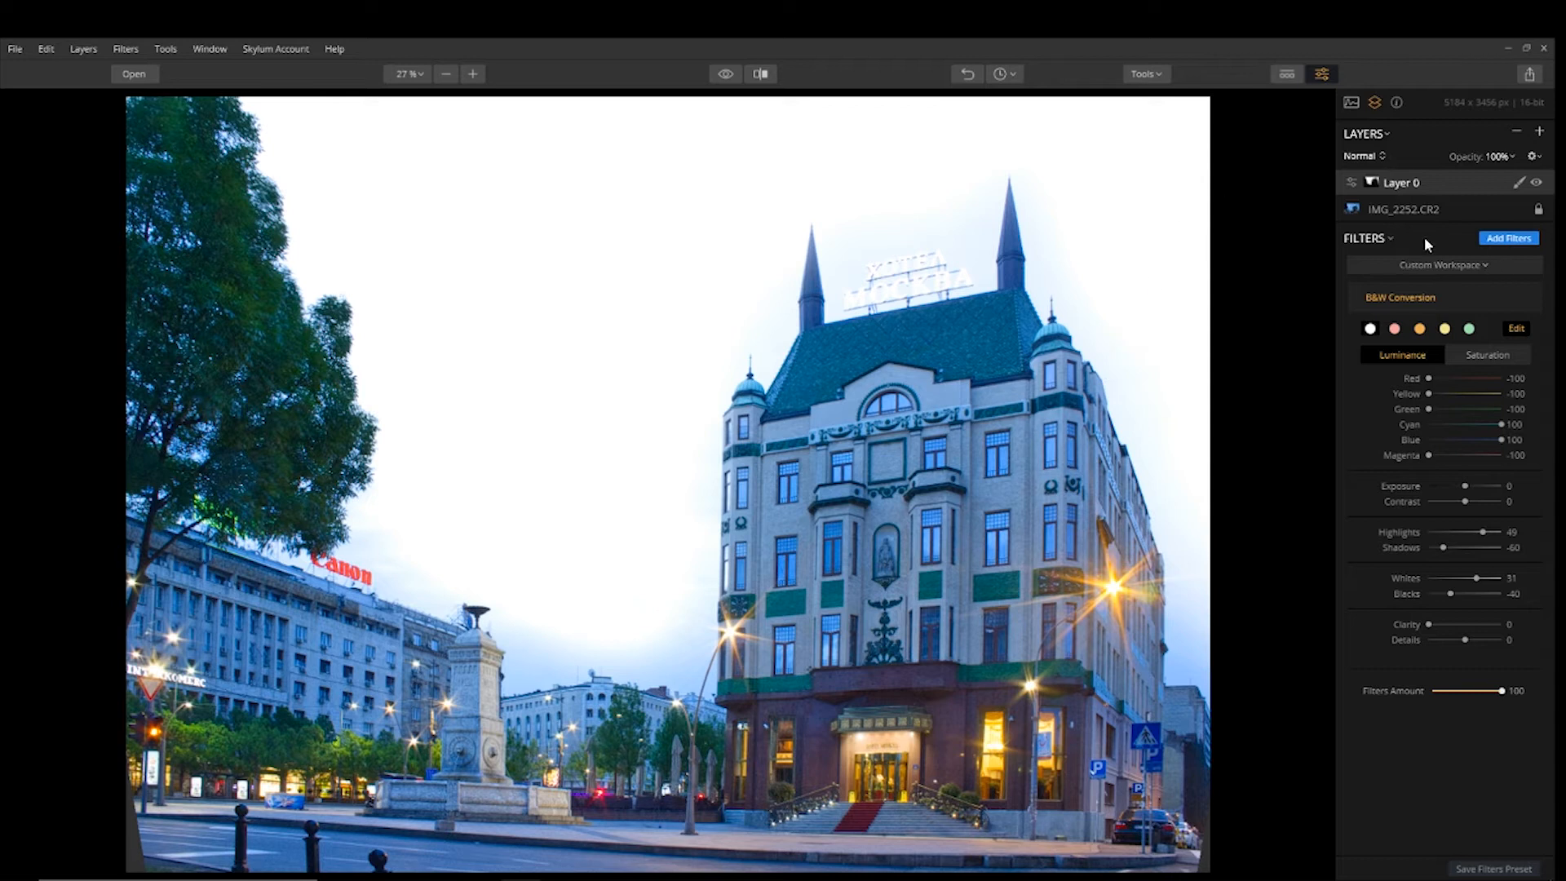
pyautogui.click(1539, 133)
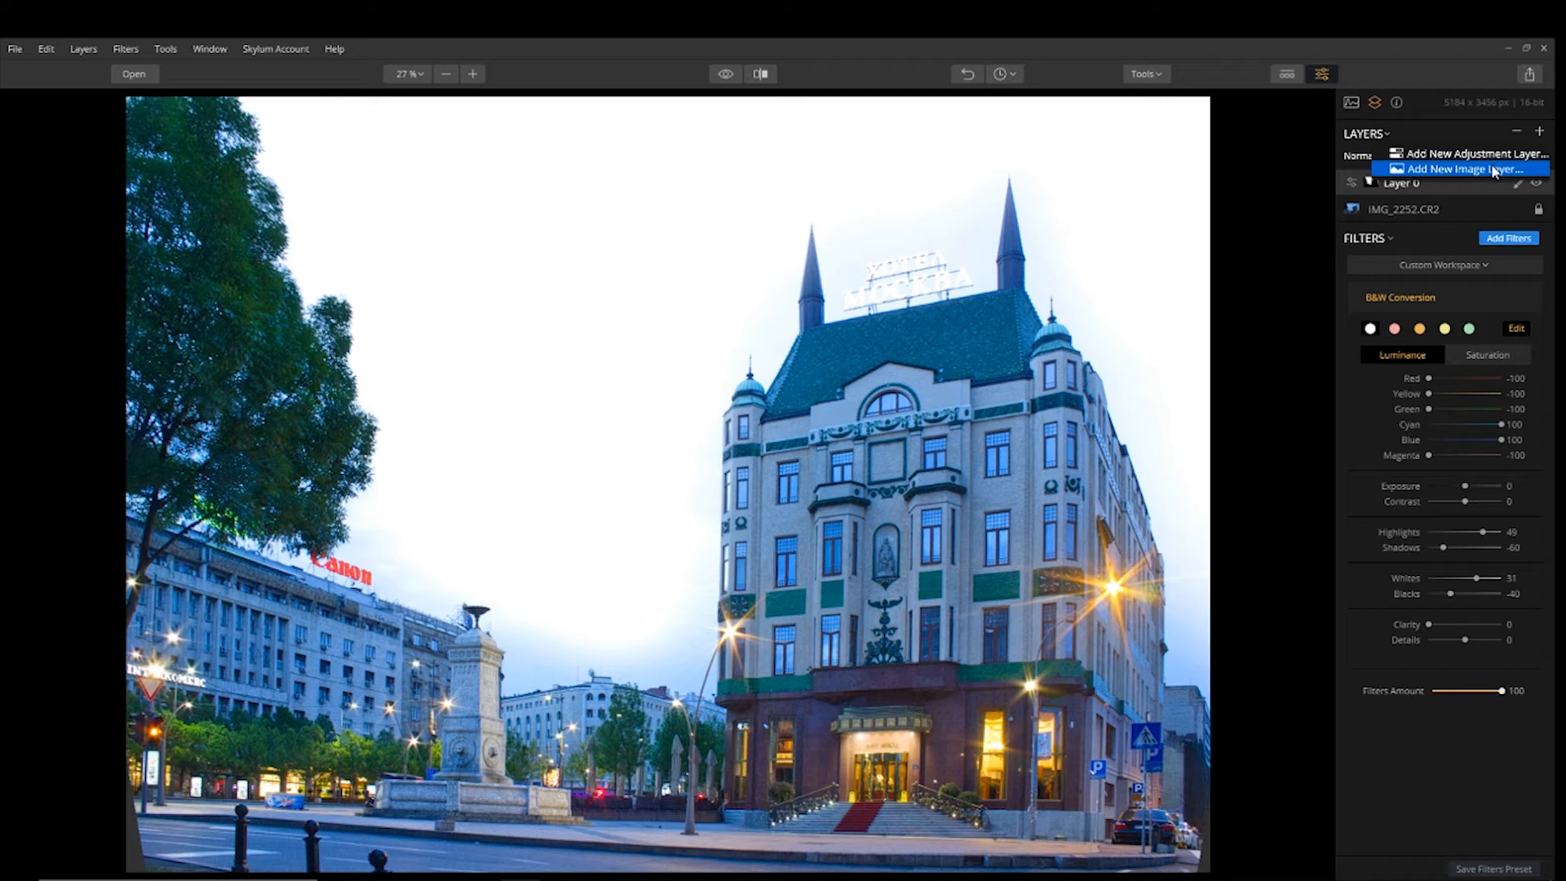
pyautogui.click(1301, 145)
# Compare the edited photo with the original several times.
pyautogui.click(727, 71)
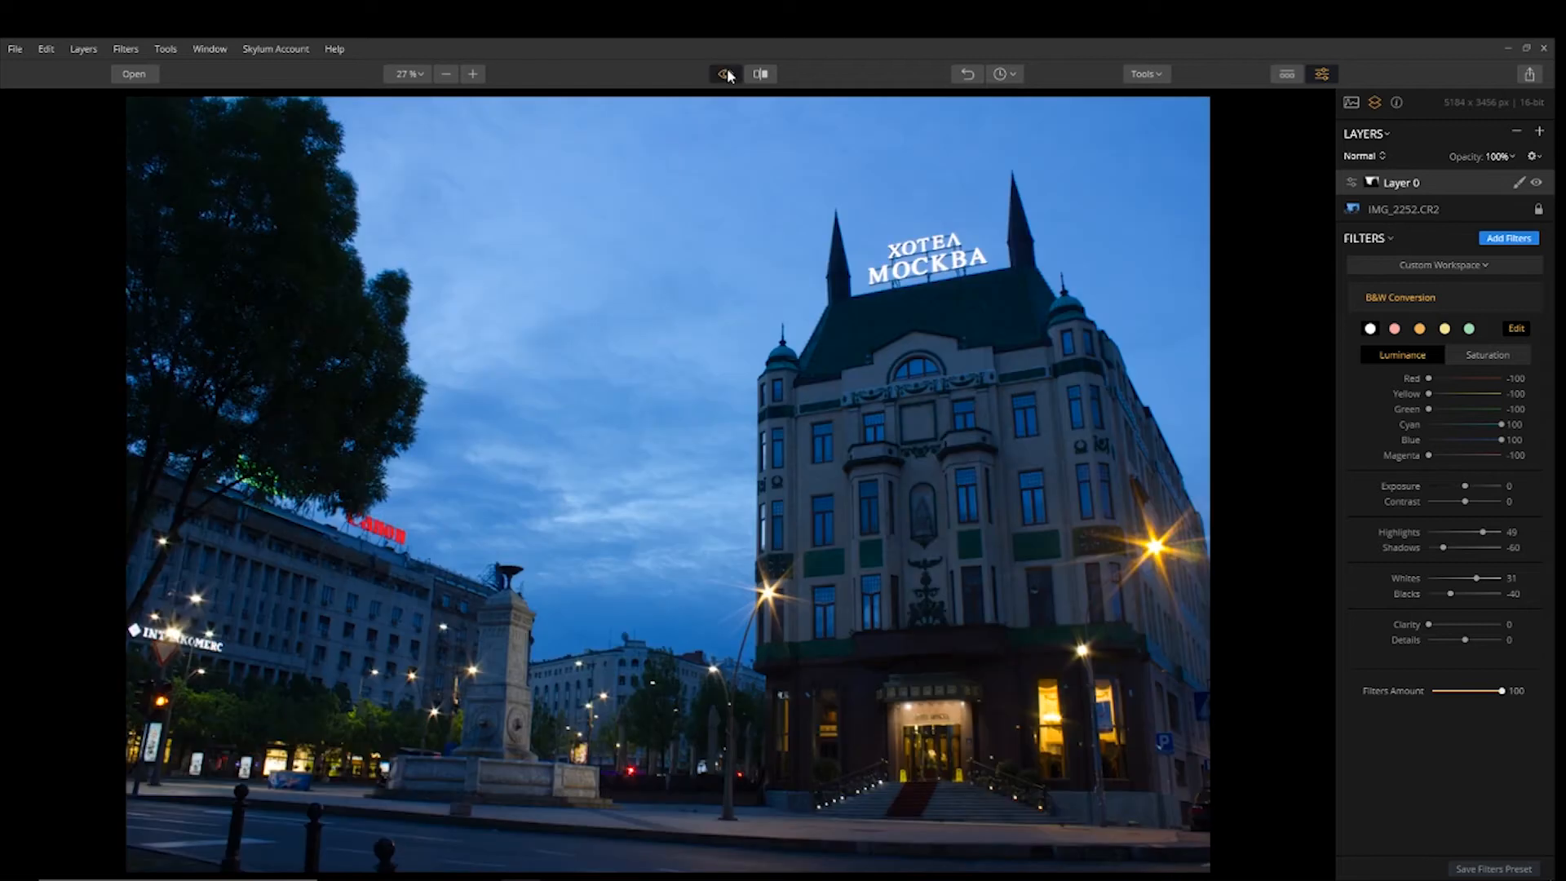
pyautogui.click(727, 73)
pyautogui.click(726, 74)
pyautogui.click(727, 73)
pyautogui.click(727, 74)
pyautogui.click(727, 71)
pyautogui.click(727, 71)
pyautogui.click(727, 72)
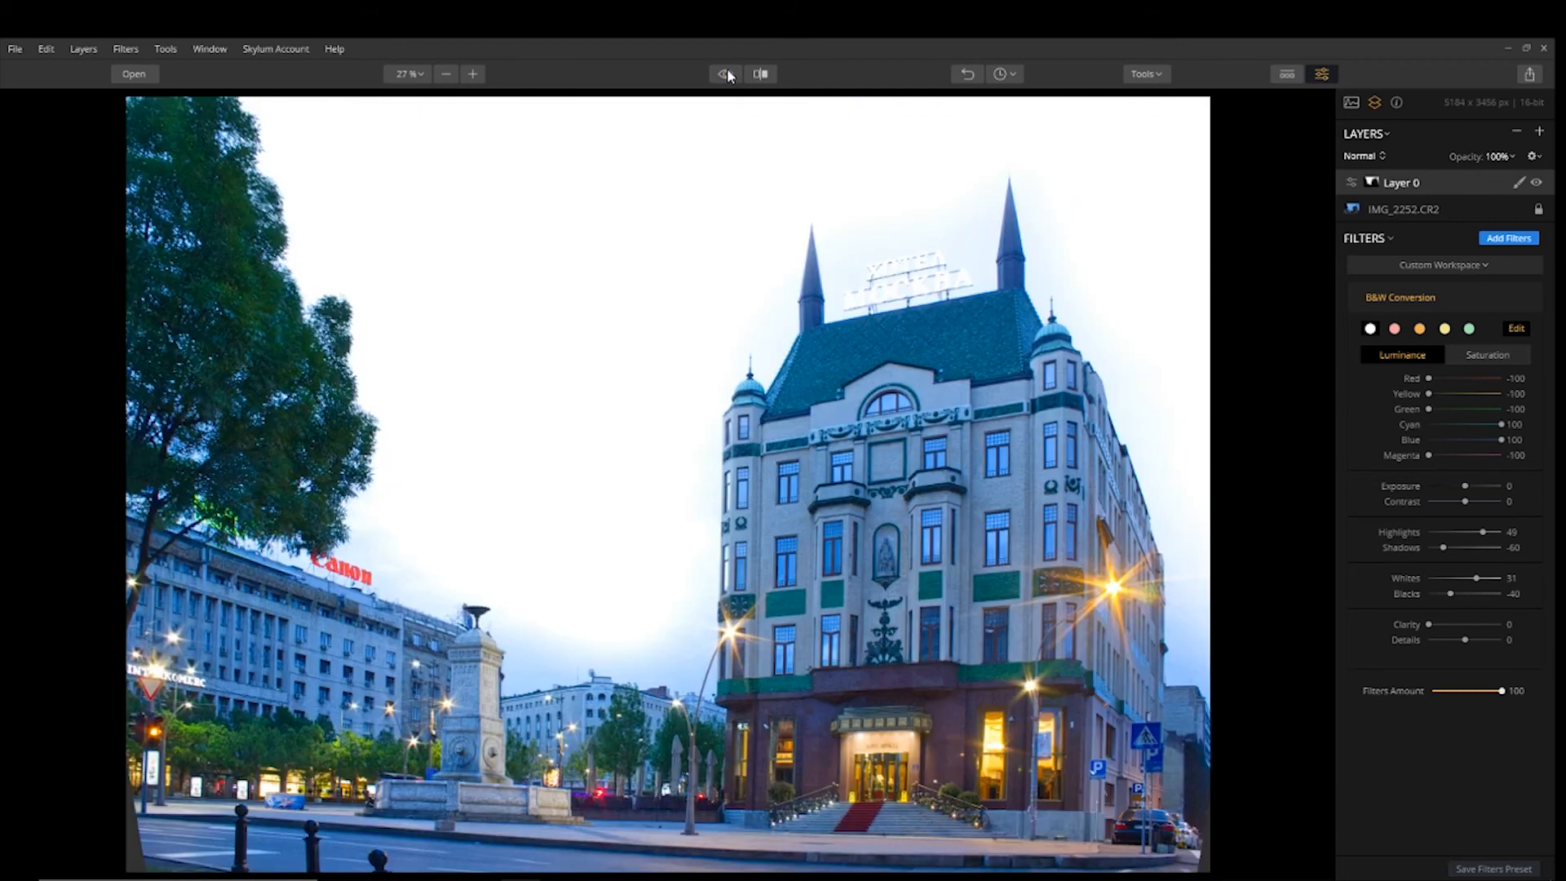
# Hide Layer 0 and add an adjustment layer with a Dodge & Burn filter directly above the IMG_2252.CR2 base layer.
pyautogui.click(1405, 211)
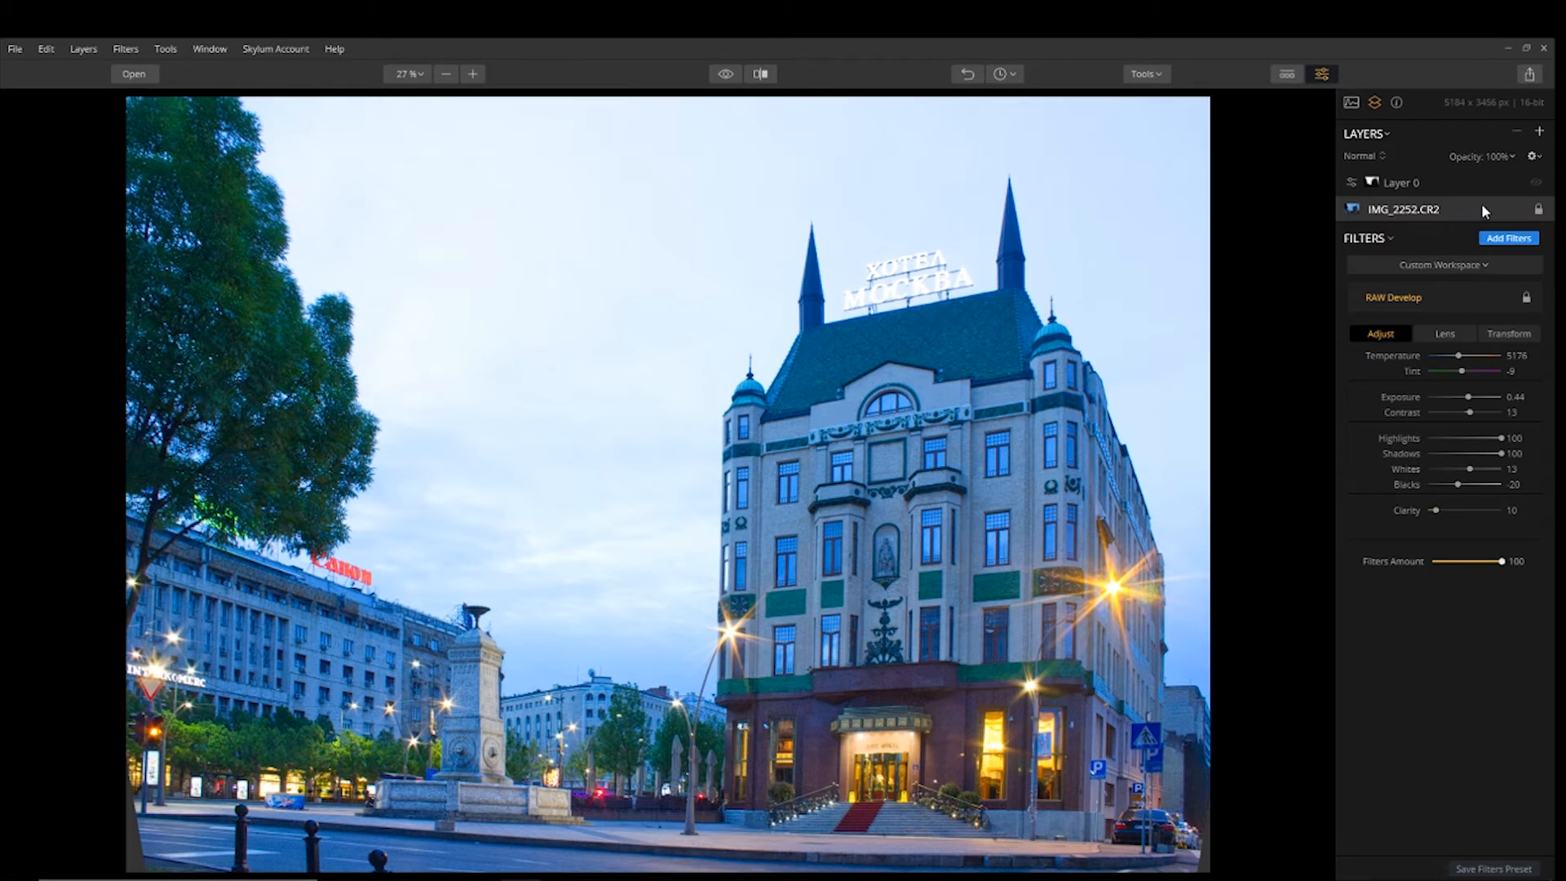
pyautogui.click(1541, 132)
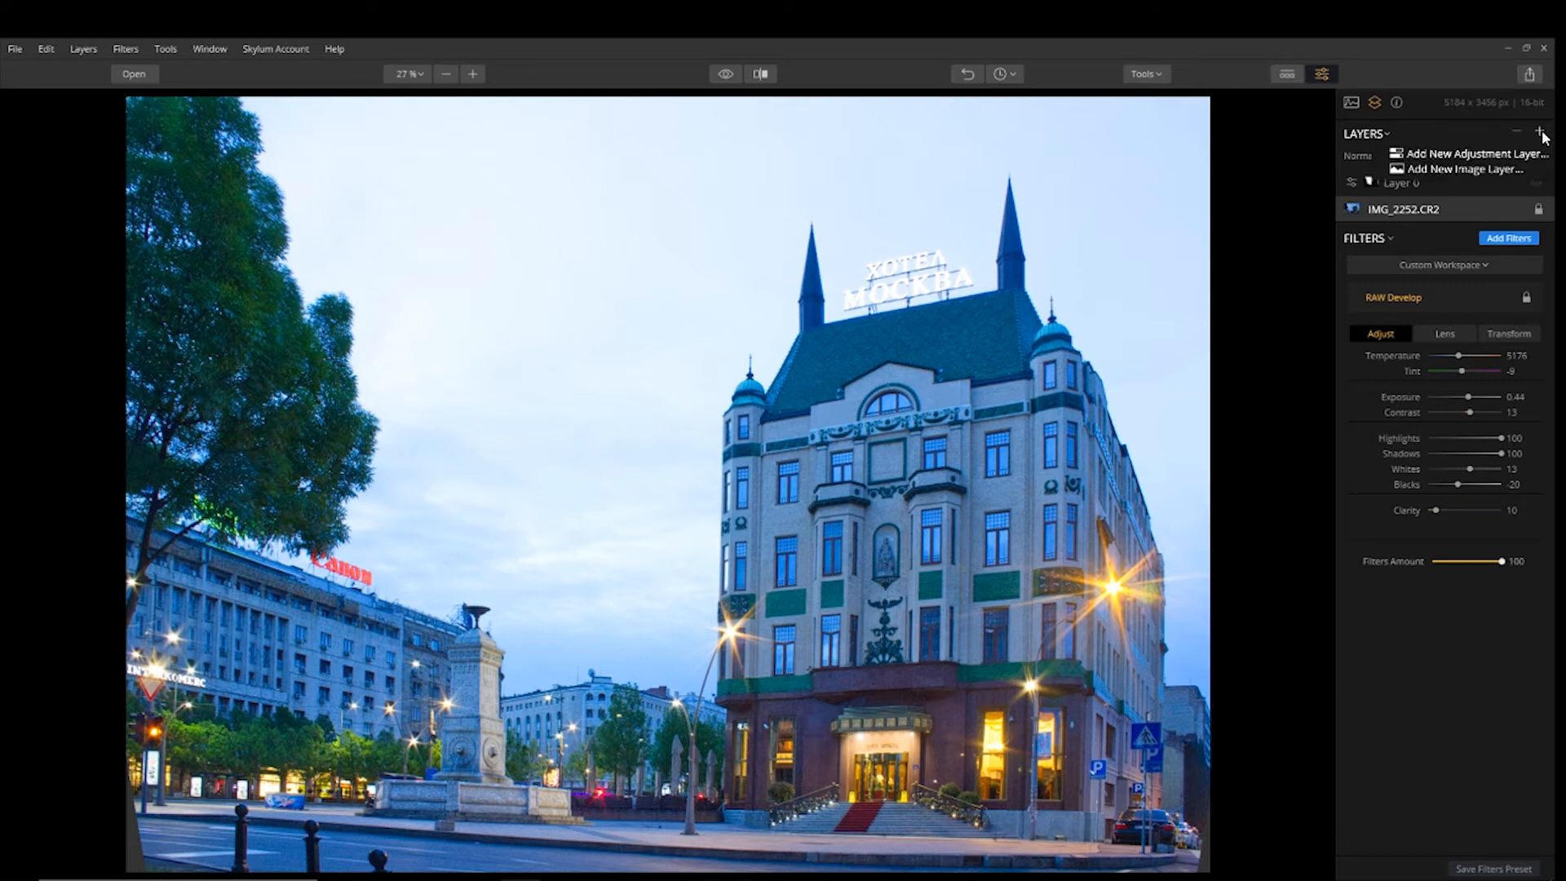
pyautogui.click(1486, 149)
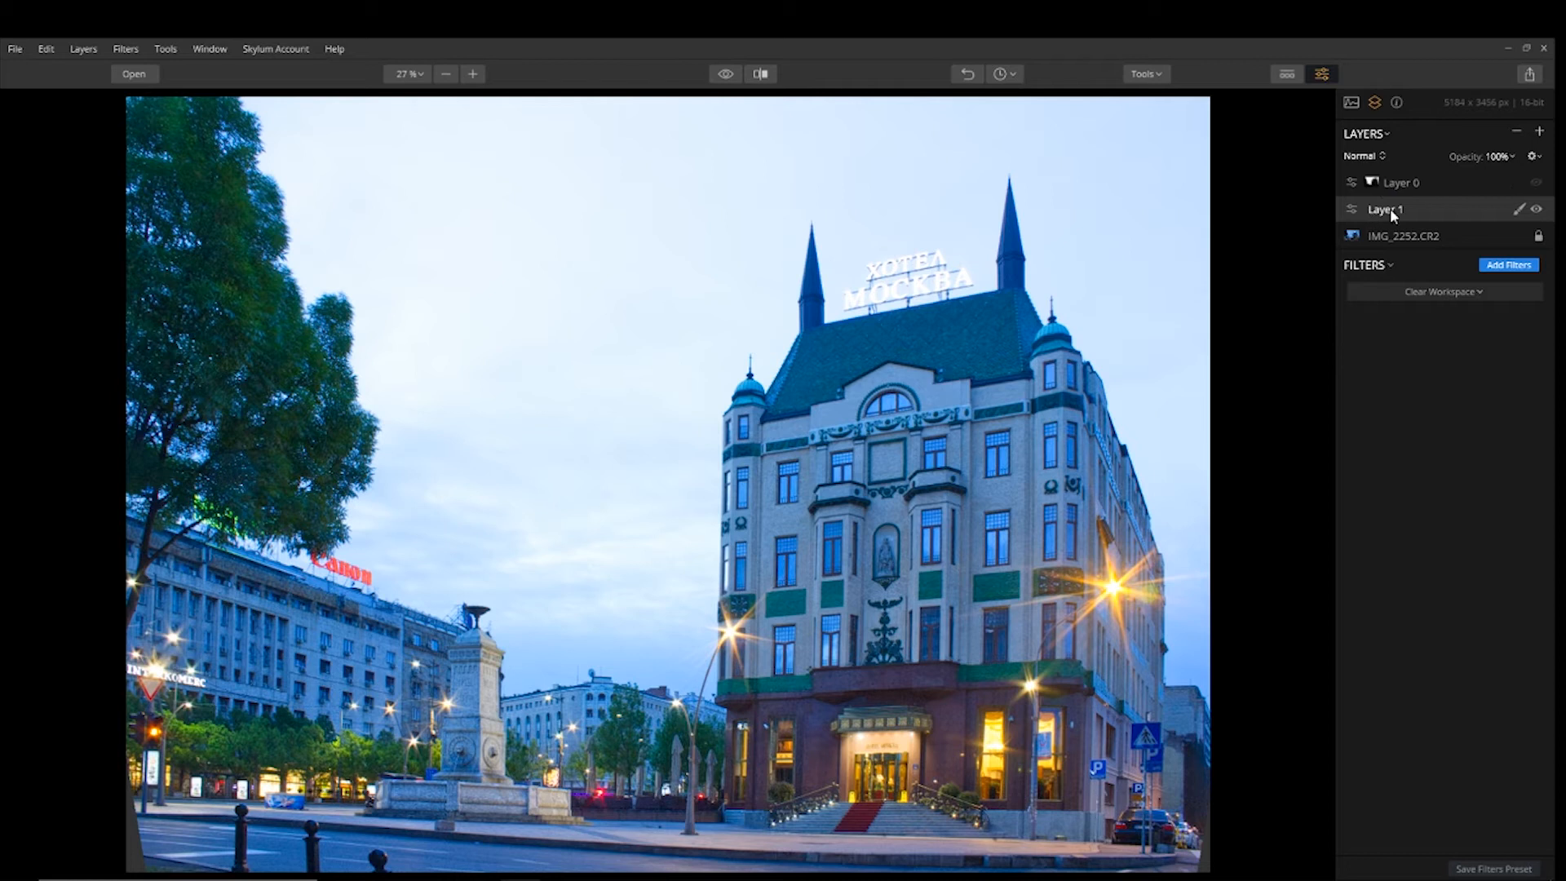
pyautogui.click(1515, 266)
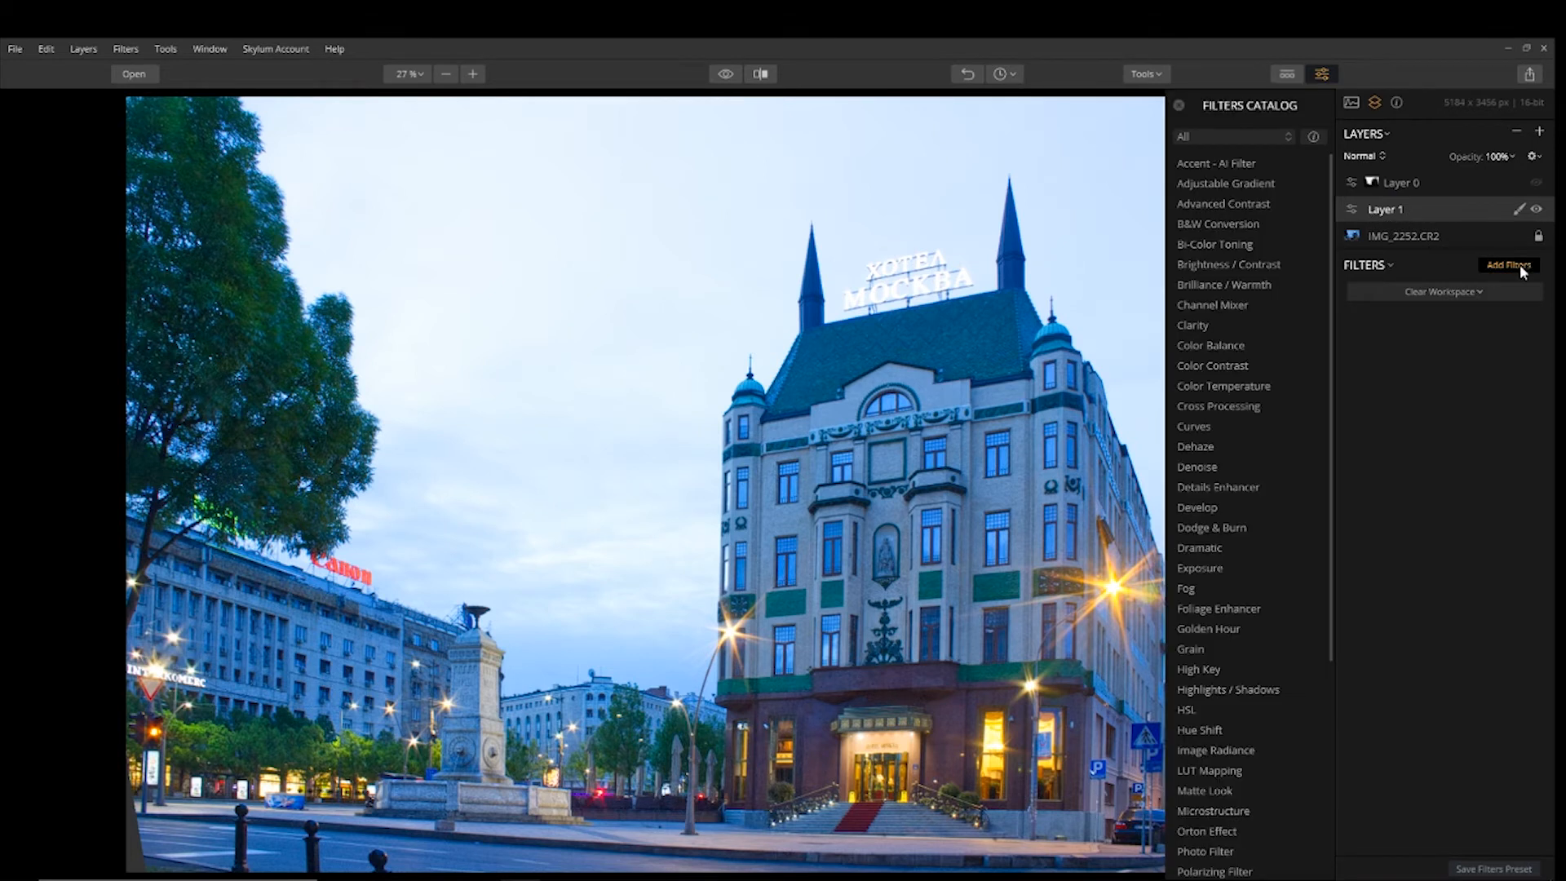
pyautogui.click(1265, 532)
# Darken the hotel's rooftop sign and the area around it with the size 100 Dodge & Burn brush at 50% strength.
pyautogui.click(1422, 383)
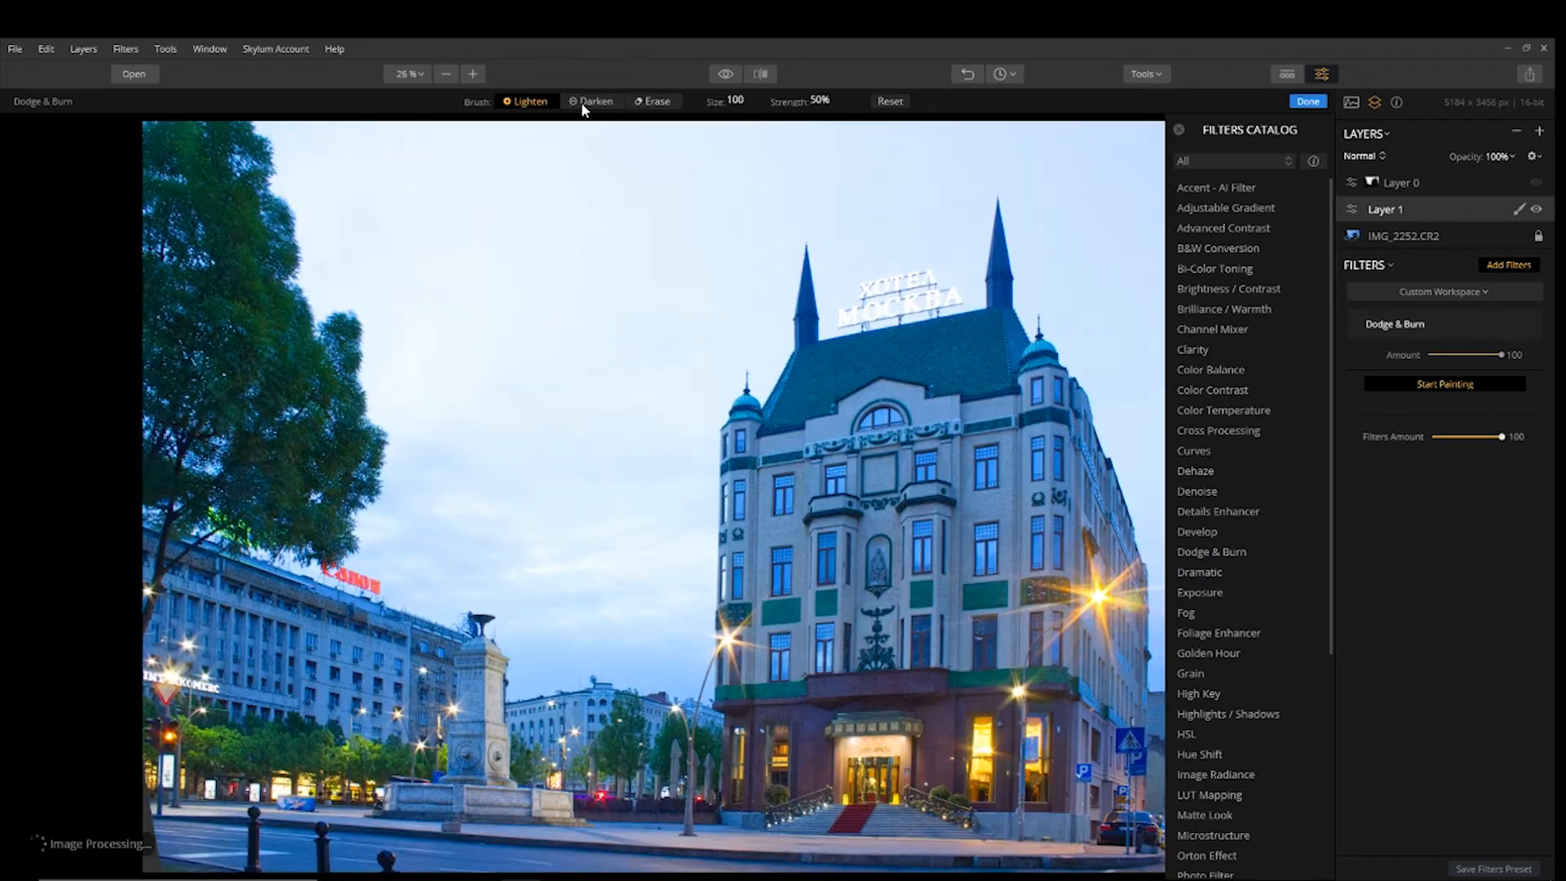
pyautogui.click(585, 101)
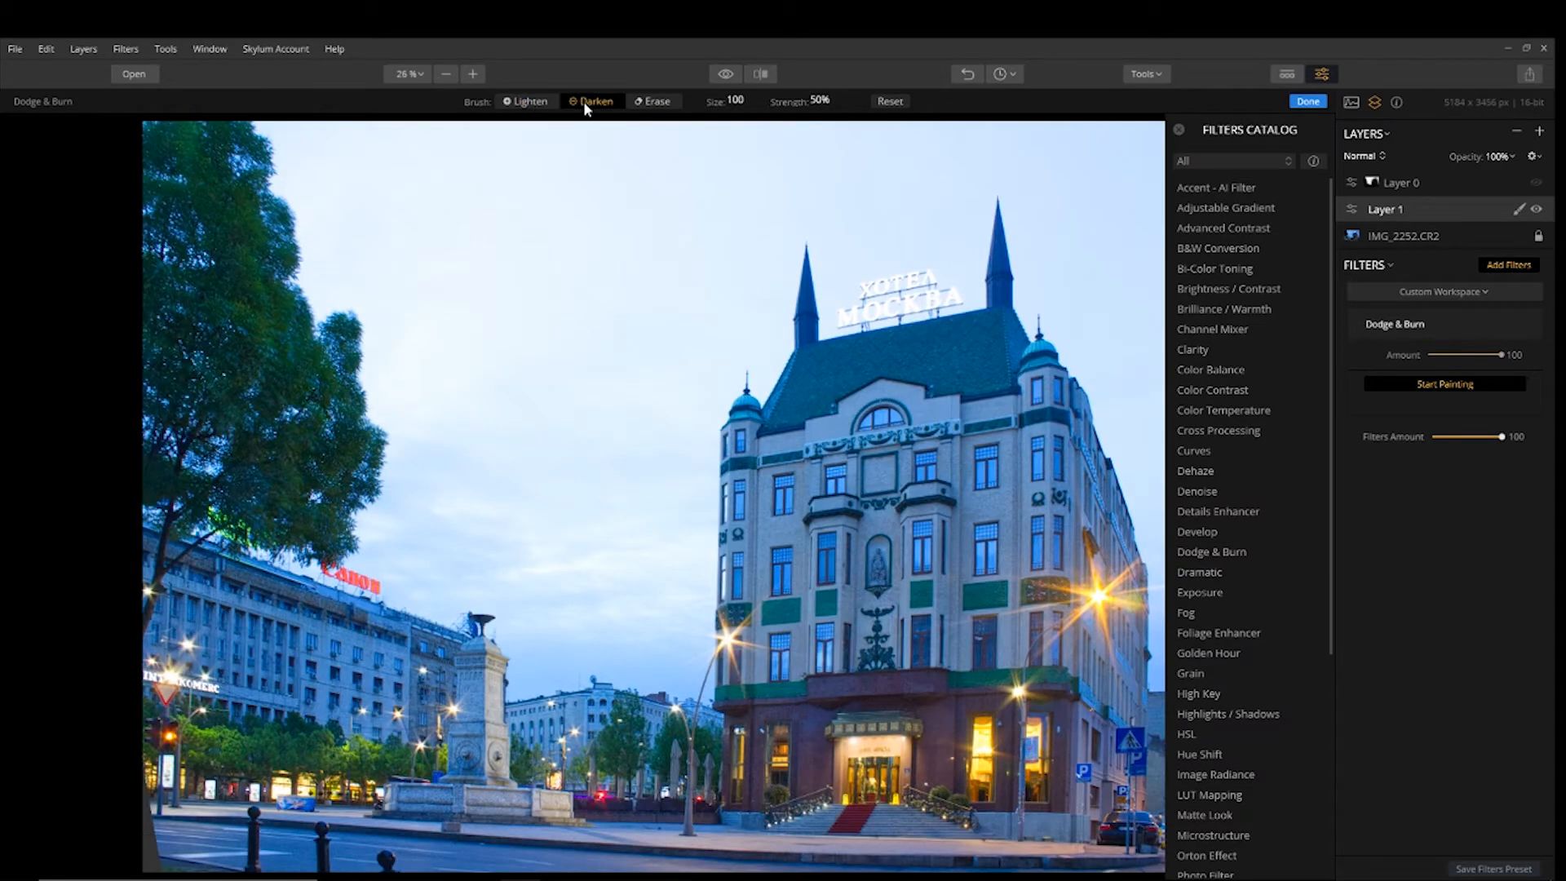
pyautogui.moveTo(819, 307); pyautogui.dragTo(926, 279)
pyautogui.moveTo(825, 287)
pyautogui.mouseDown()
pyautogui.moveTo(893, 283)
pyautogui.moveTo(957, 269)
pyautogui.moveTo(985, 241)
pyautogui.moveTo(844, 308)
pyautogui.moveTo(941, 271)
pyautogui.moveTo(858, 317)
pyautogui.moveTo(941, 285)
pyautogui.mouseUp()
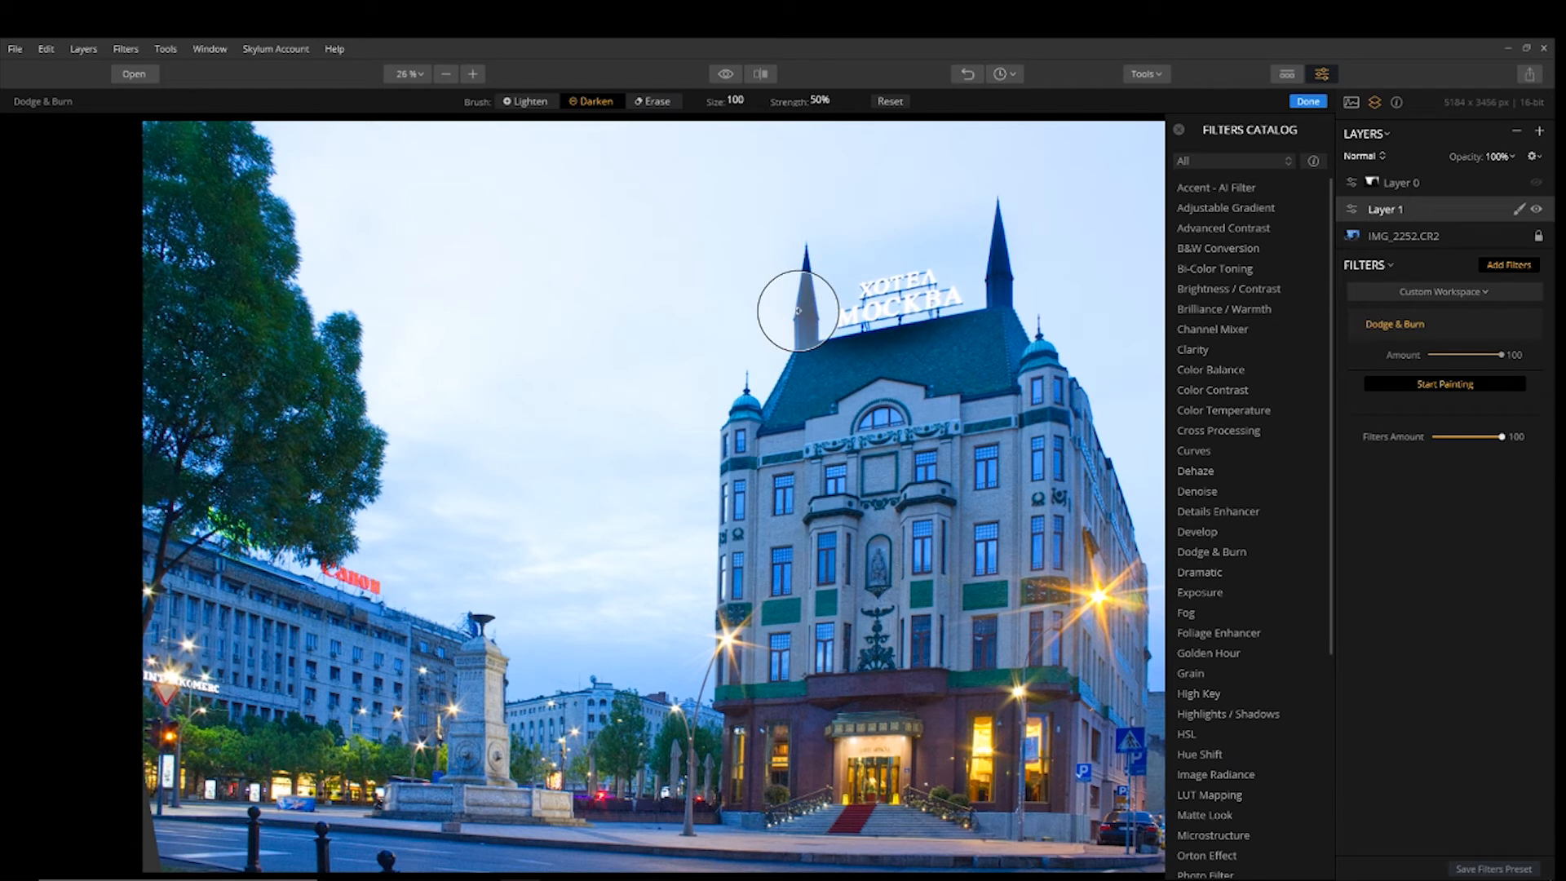
pyautogui.moveTo(846, 339); pyautogui.dragTo(962, 289)
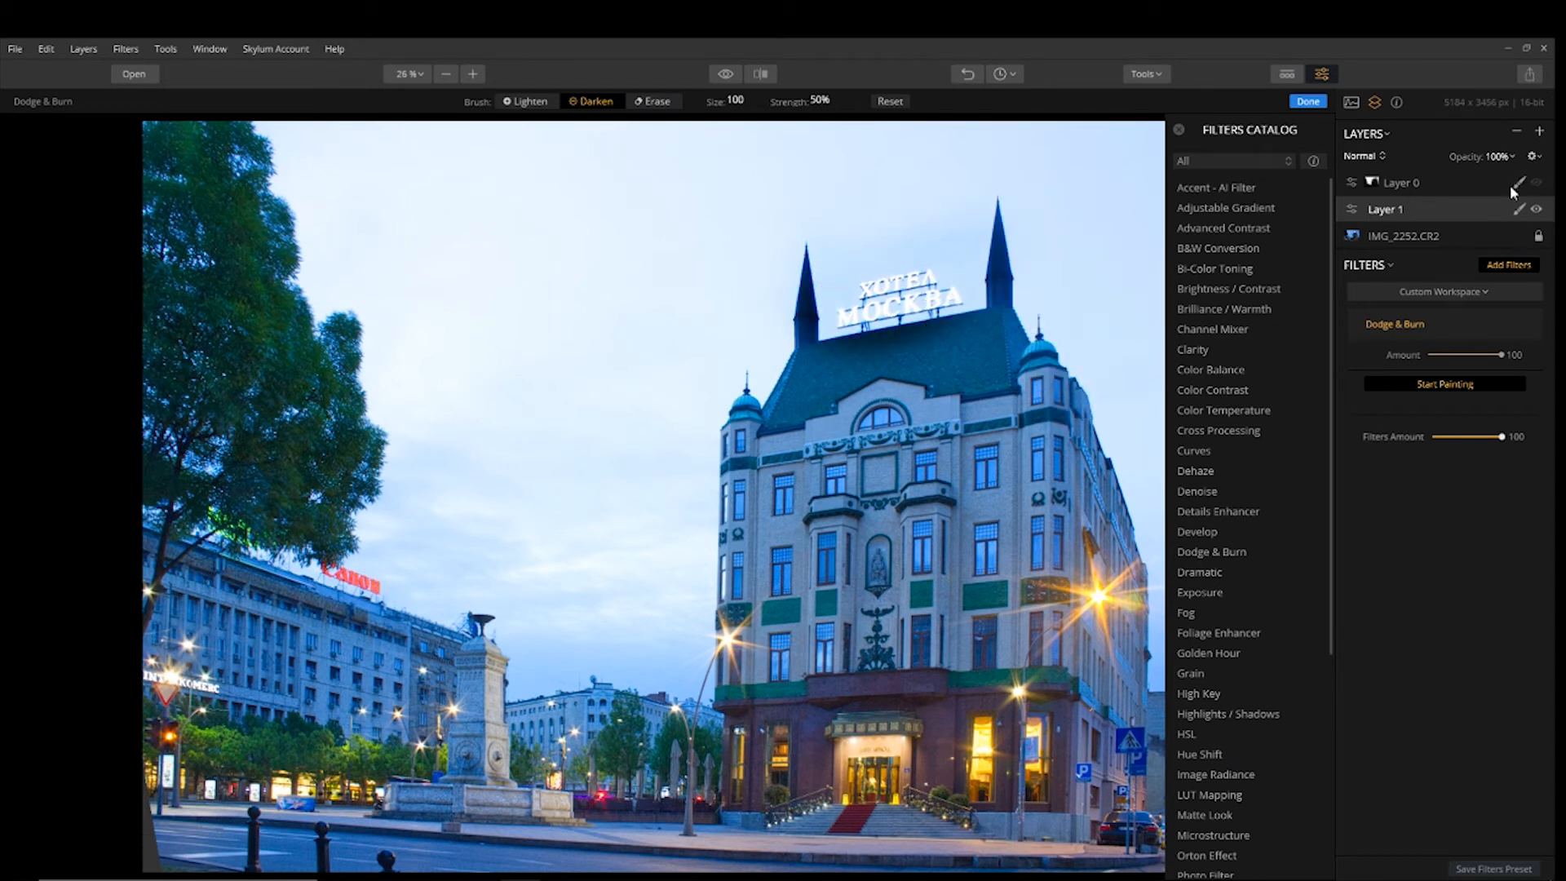
pyautogui.click(1308, 101)
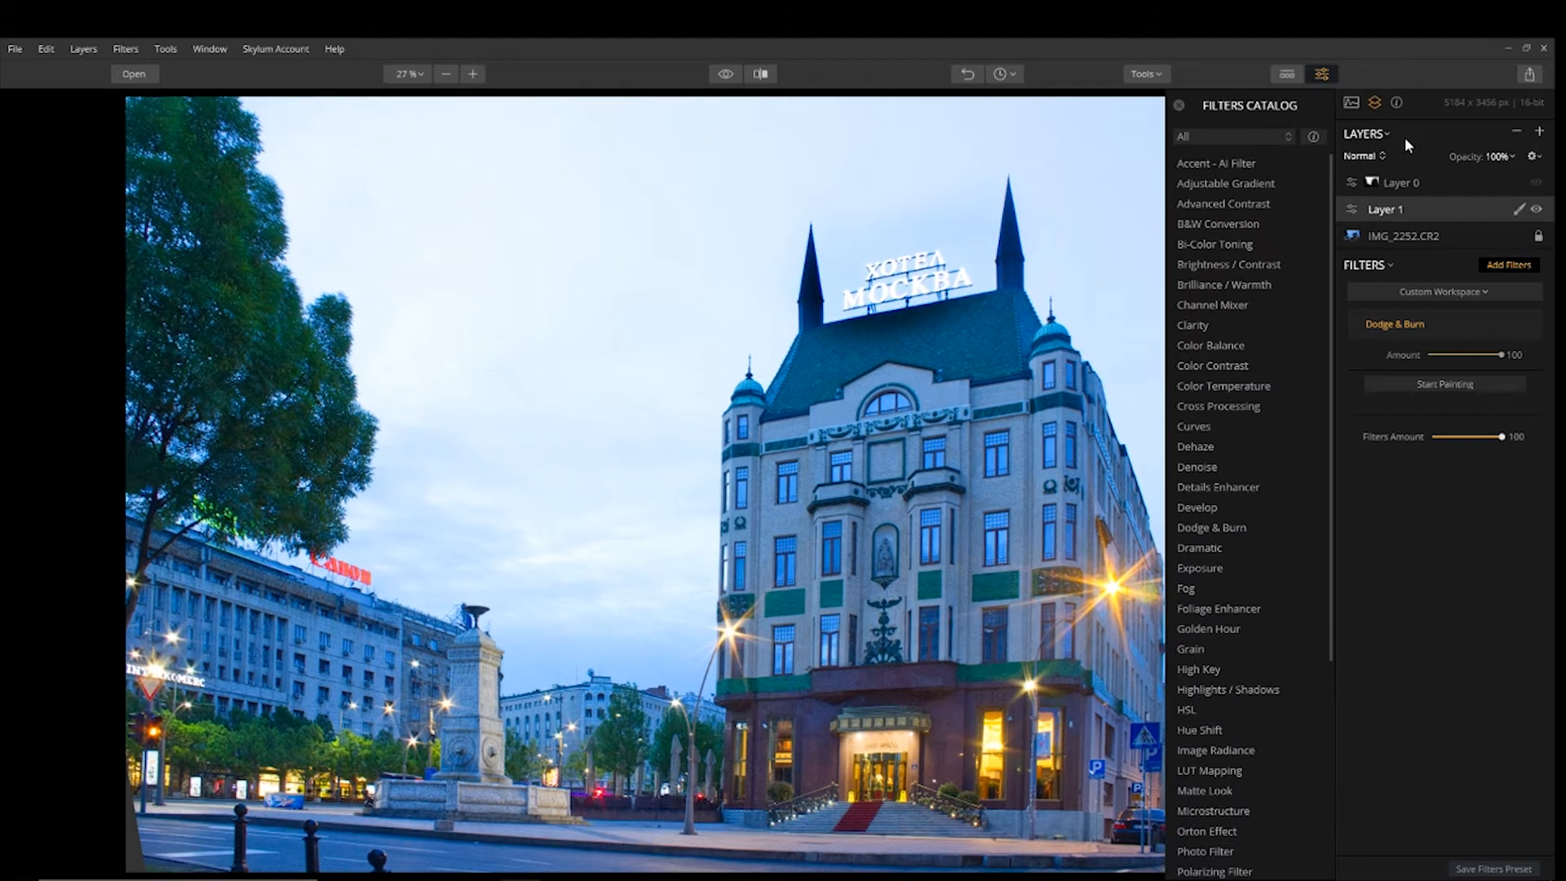
# Show Layer 0 again and add Skies_01295.jpg from the Sky Overlays Part 4 folder as an image layer above it.
pyautogui.click(1442, 183)
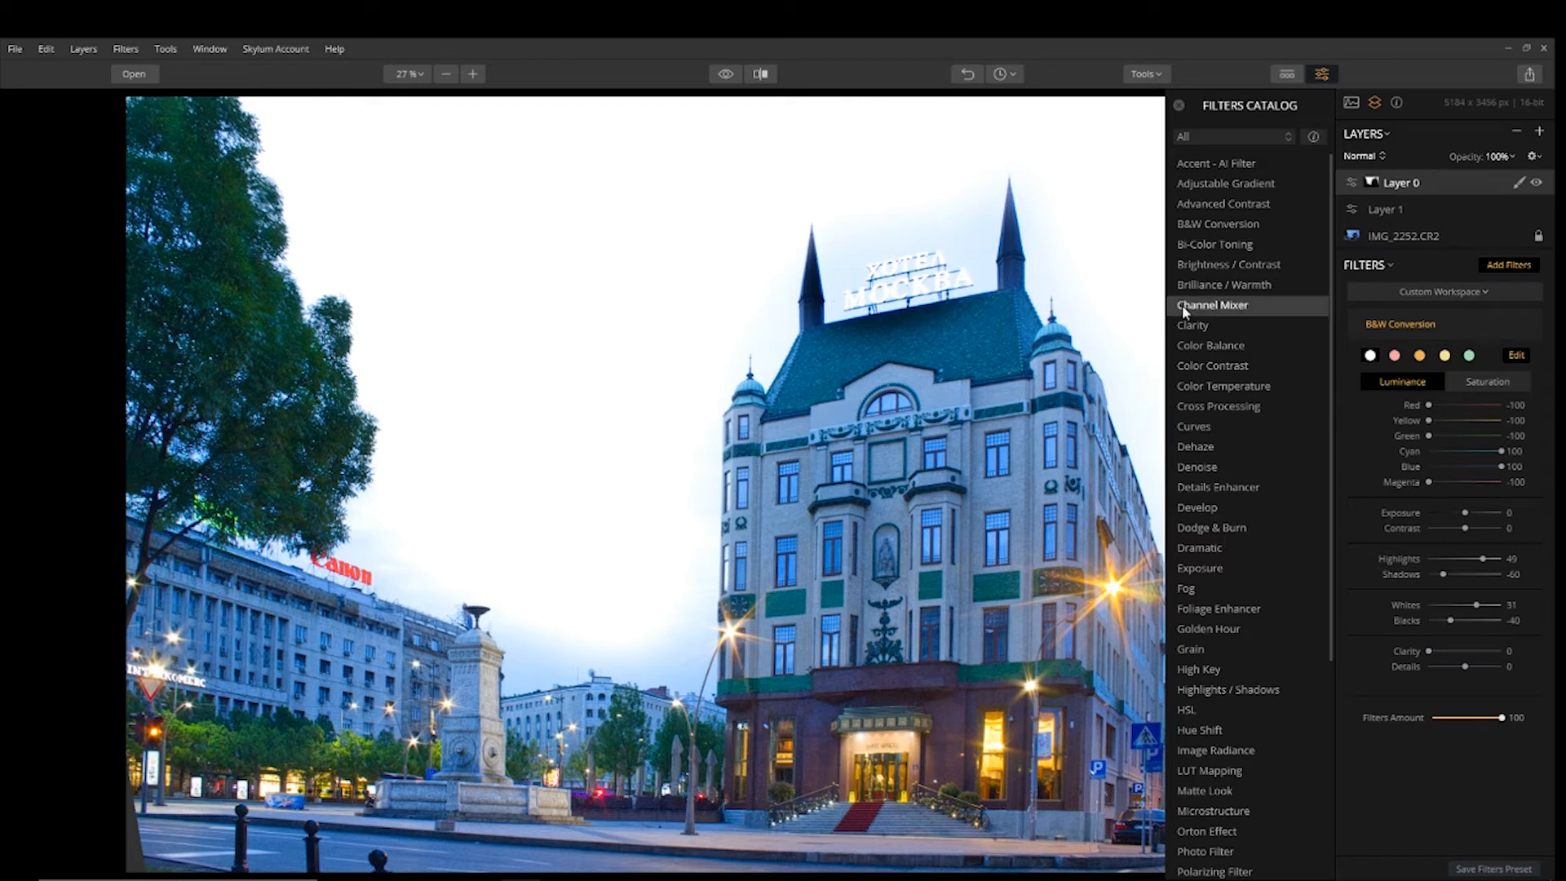
pyautogui.click(1540, 132)
pyautogui.click(1486, 168)
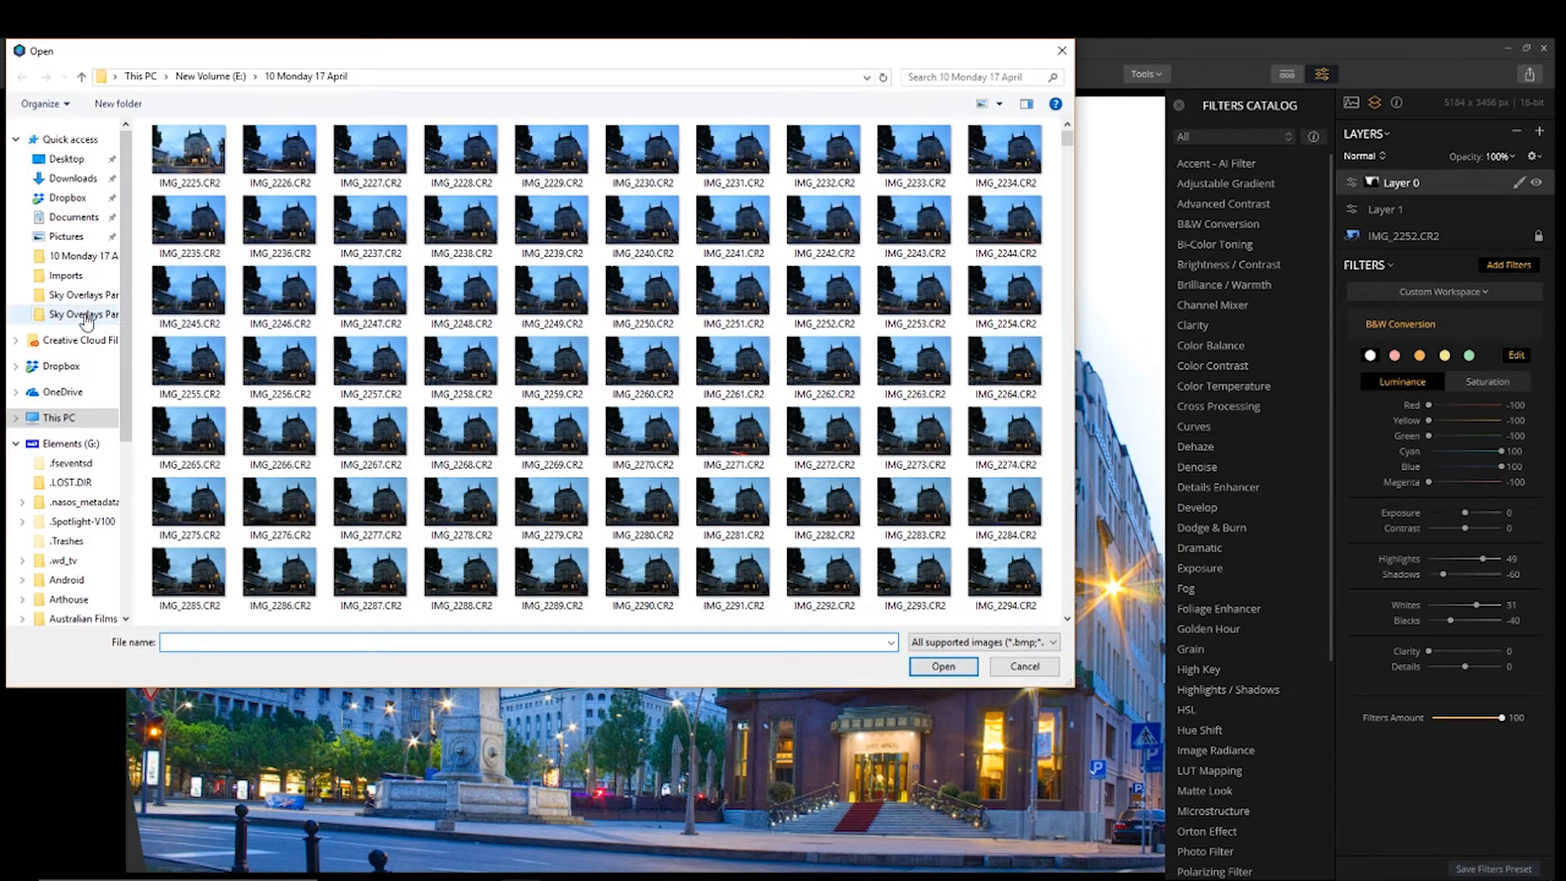
pyautogui.click(86, 317)
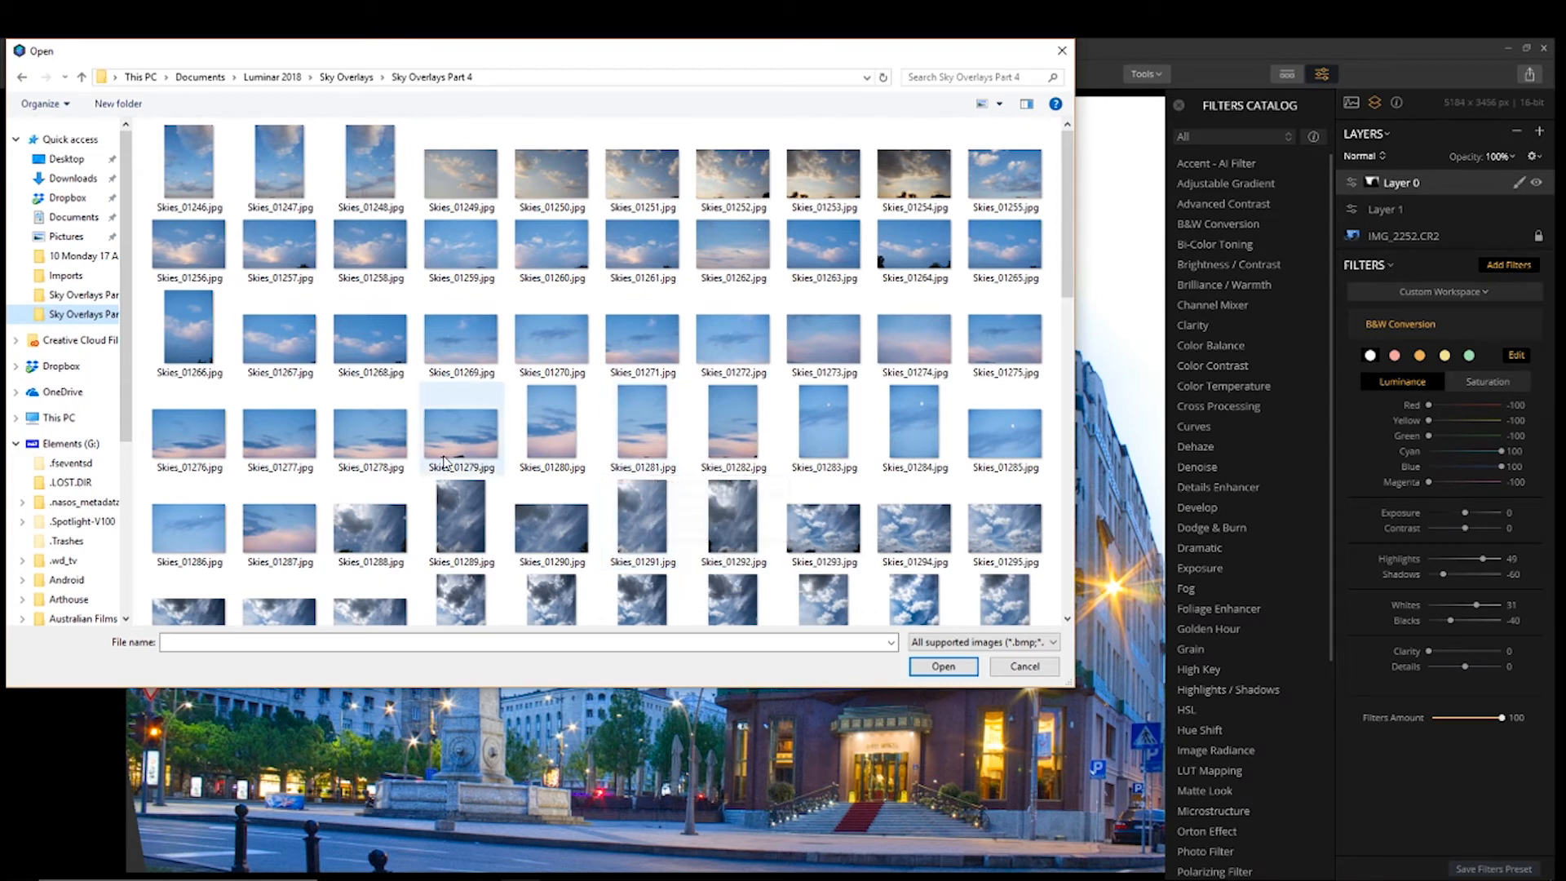
pyautogui.scroll(-5, 445, 461)
pyautogui.scroll(5, 446, 461)
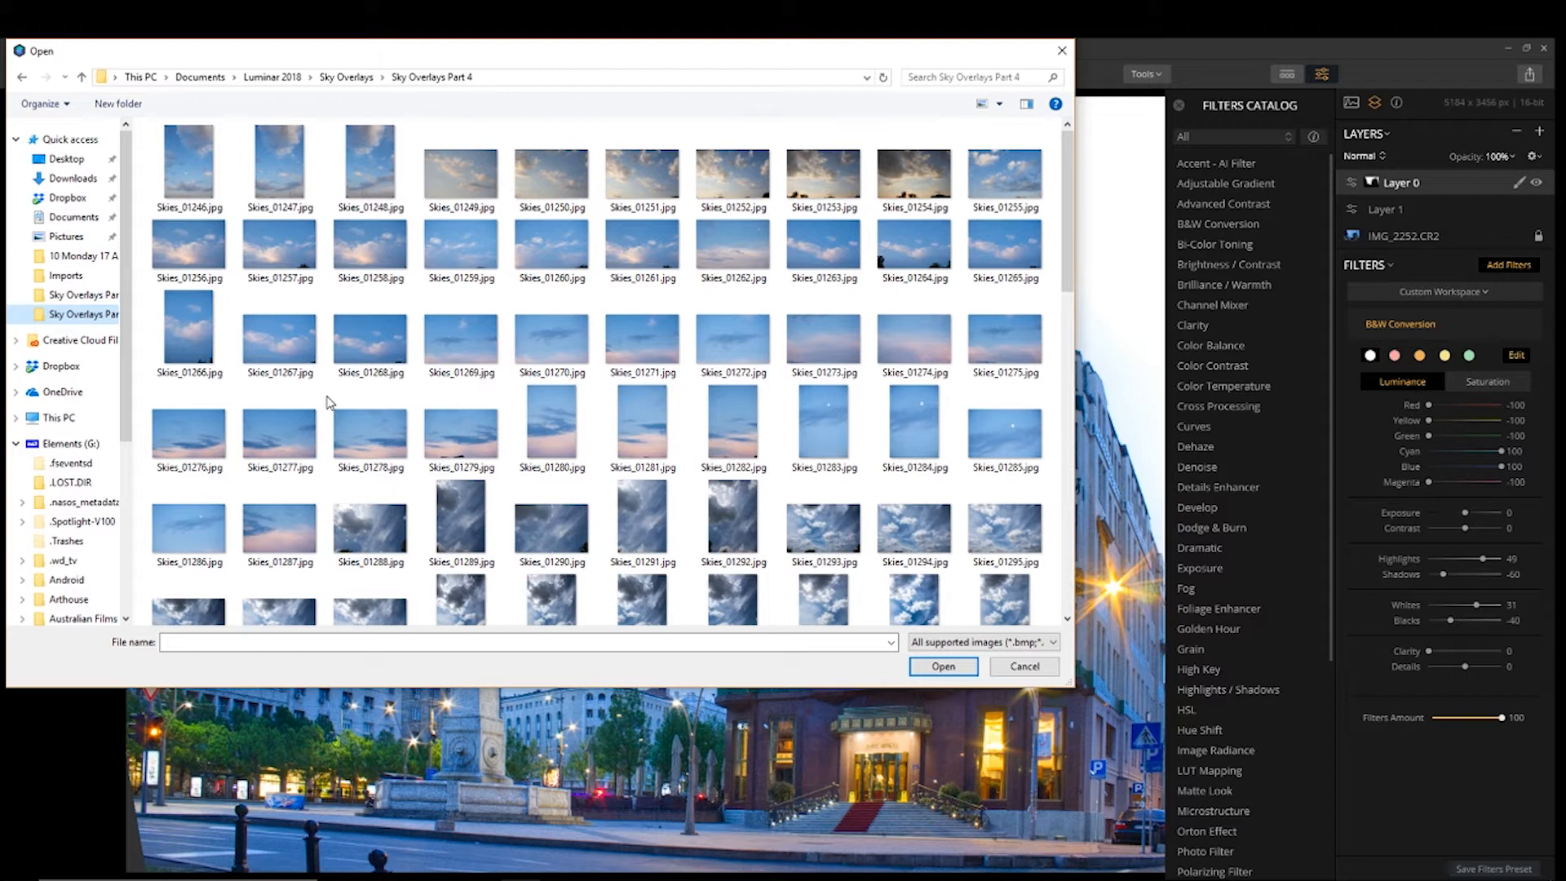
pyautogui.click(1017, 535)
pyautogui.click(943, 667)
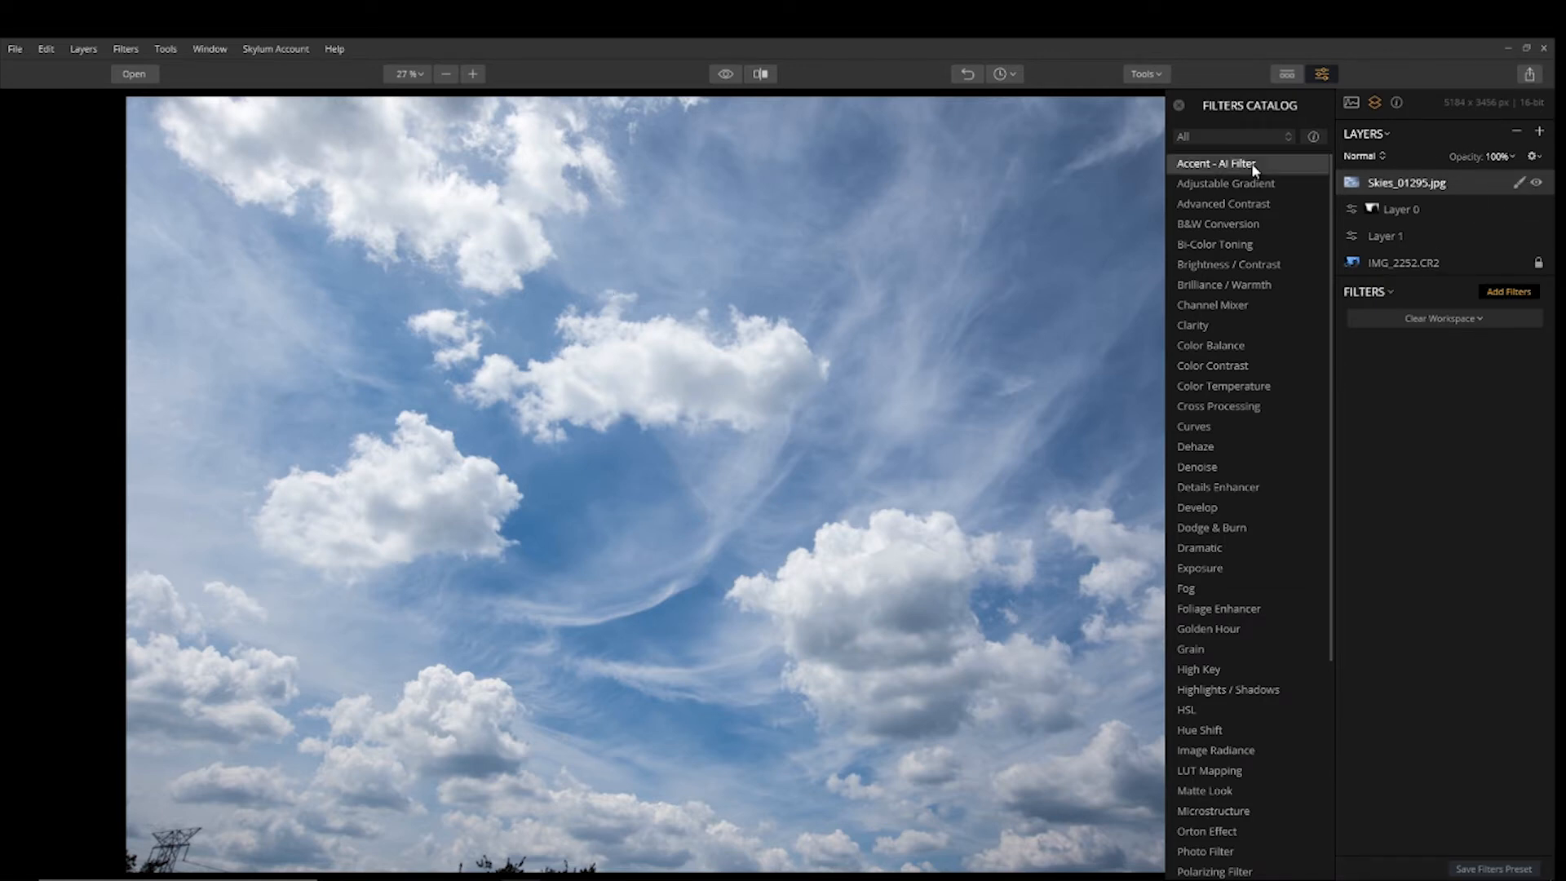
# Set the blend mode of the Skies_01295.jpg layer to Multiply and compare the result with the original photo.
pyautogui.click(1382, 155)
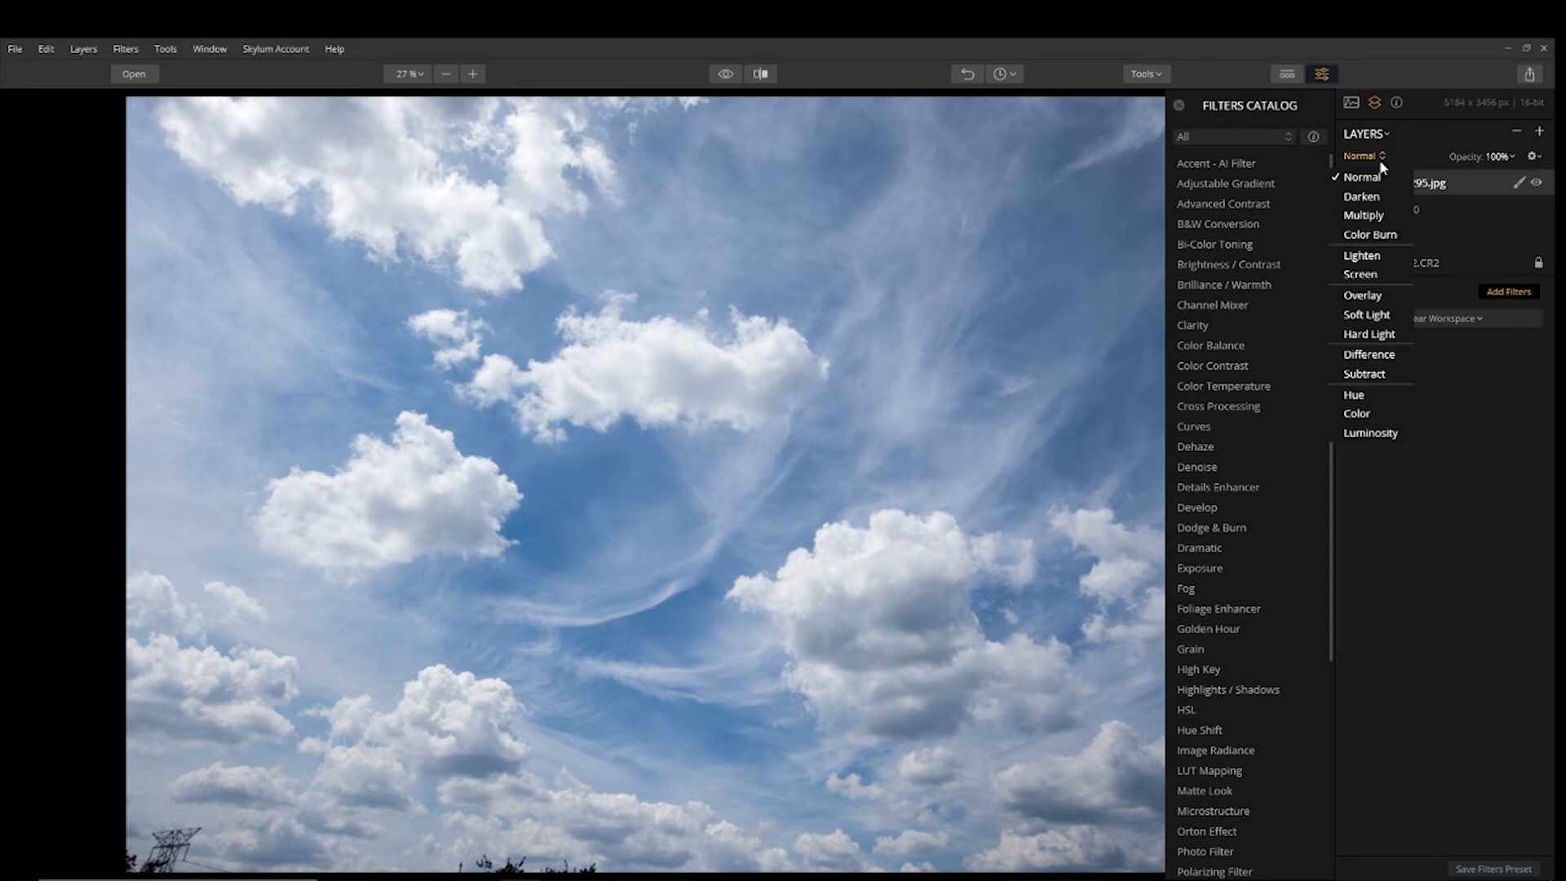
pyautogui.click(1373, 215)
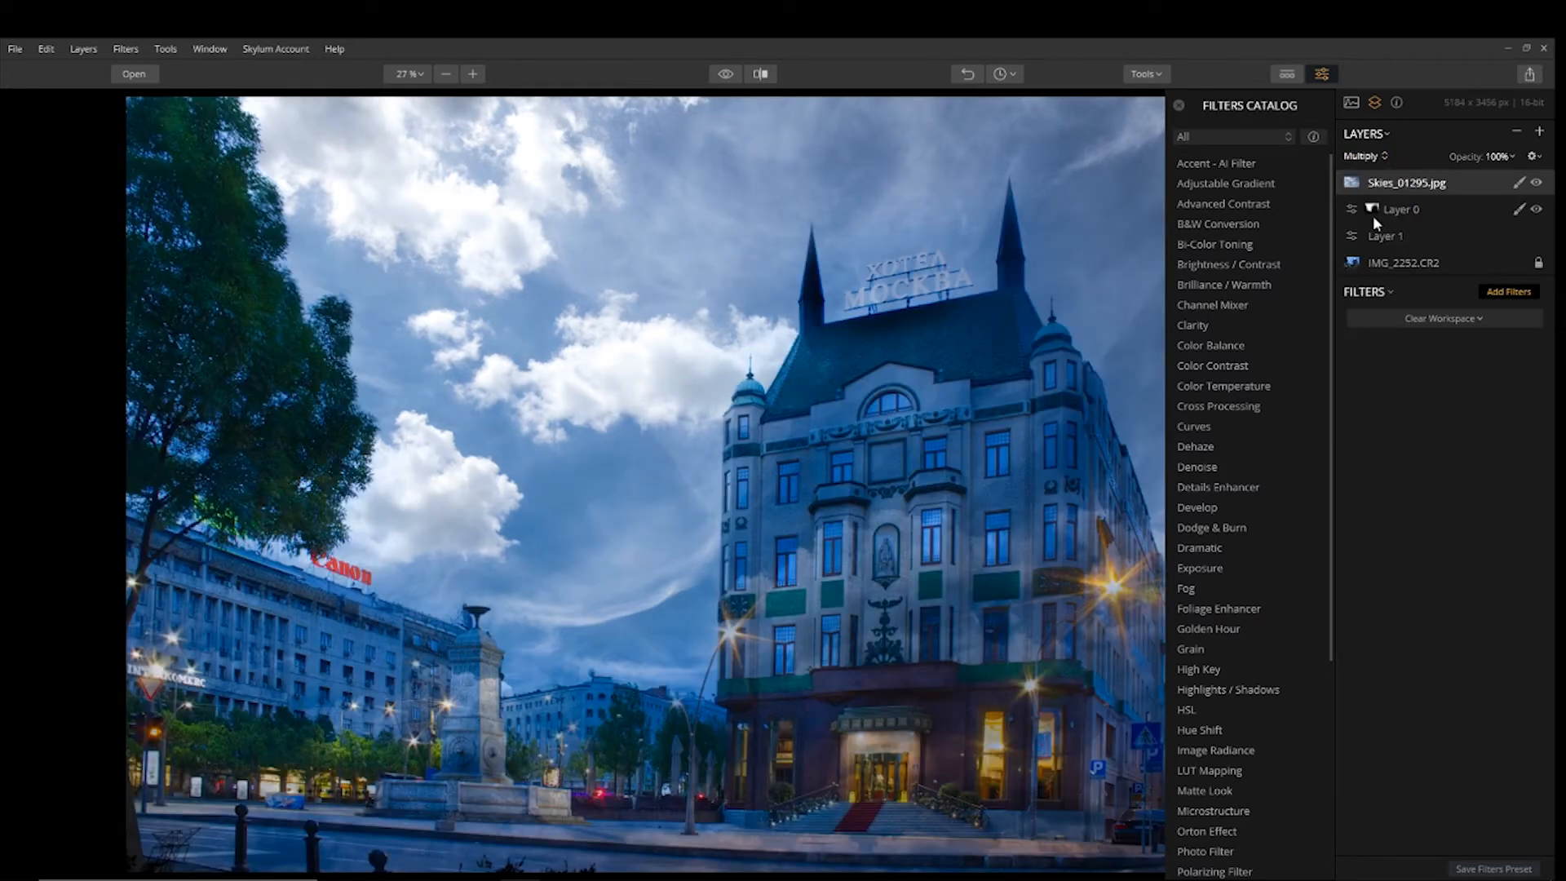
pyautogui.click(727, 73)
pyautogui.click(727, 74)
pyautogui.click(727, 73)
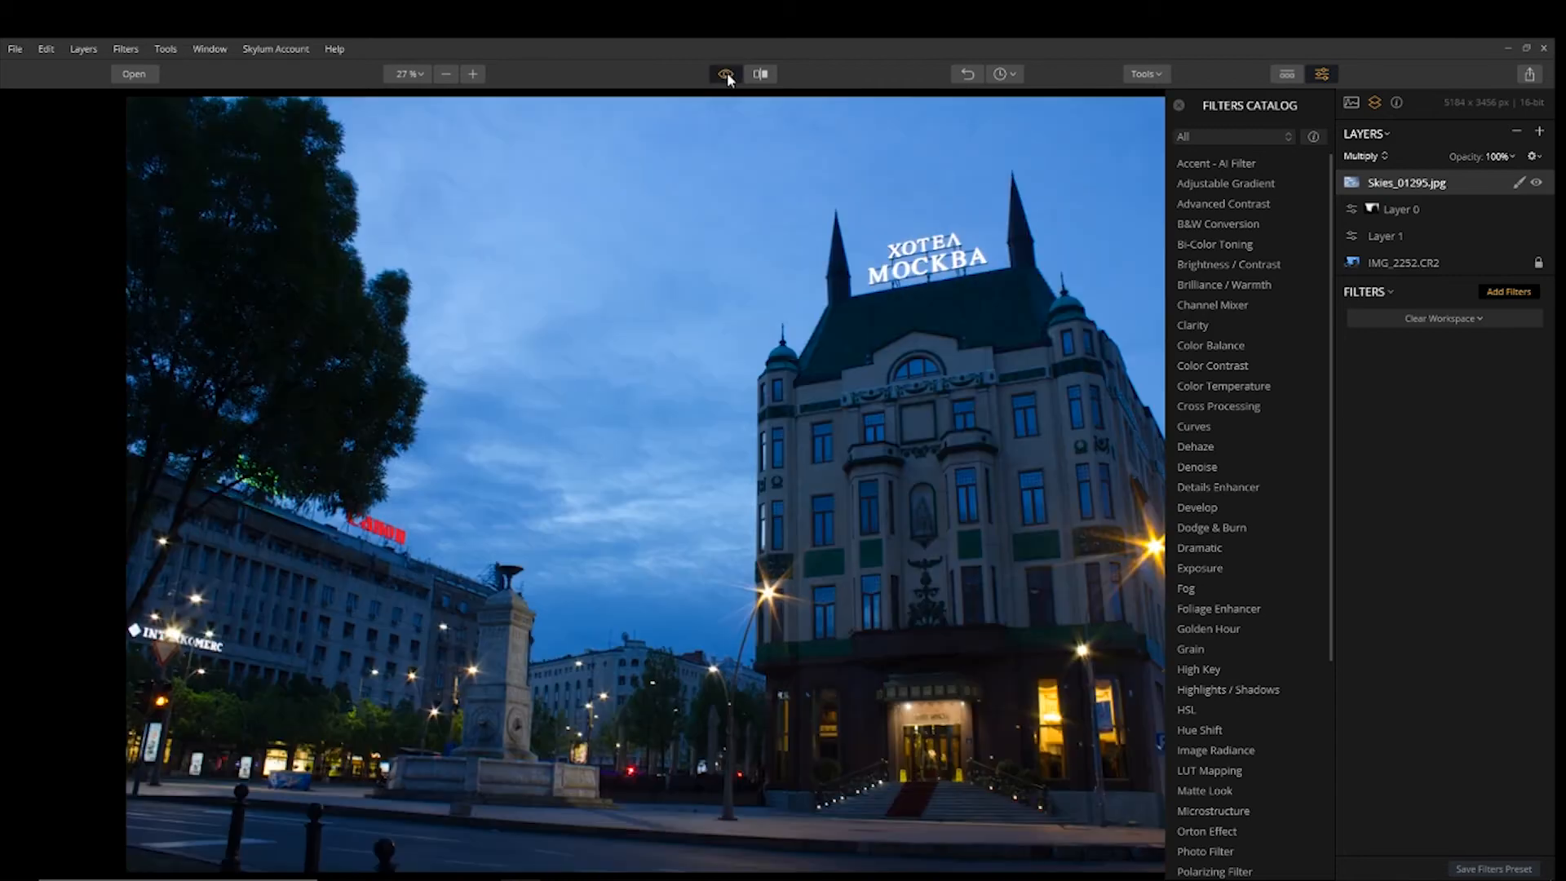
pyautogui.click(727, 73)
pyautogui.click(727, 74)
pyautogui.click(727, 73)
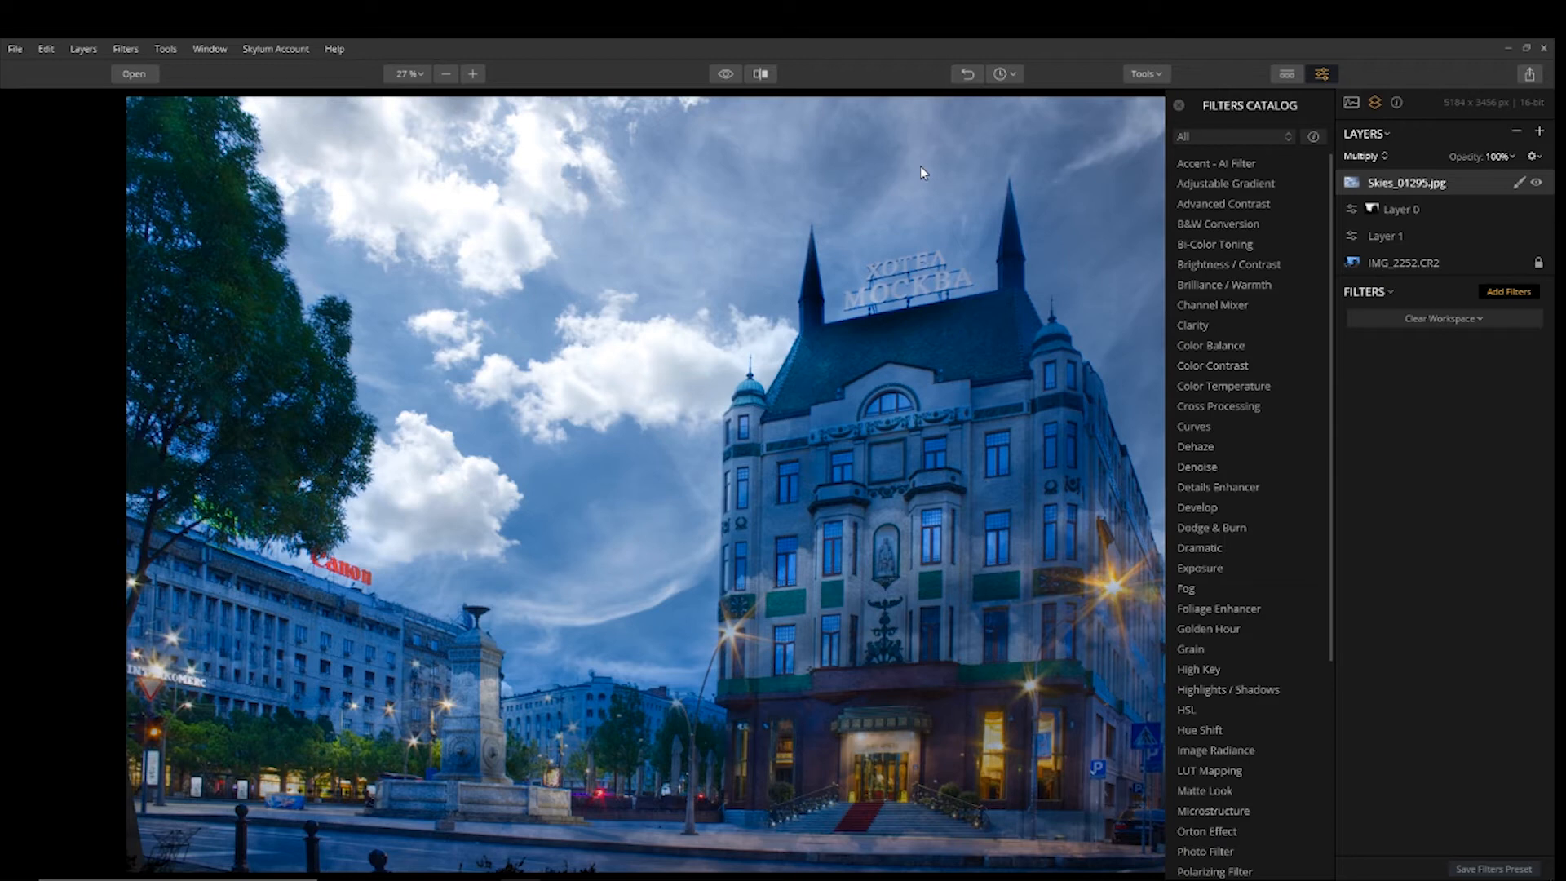
pyautogui.click(1522, 185)
pyautogui.click(1478, 210)
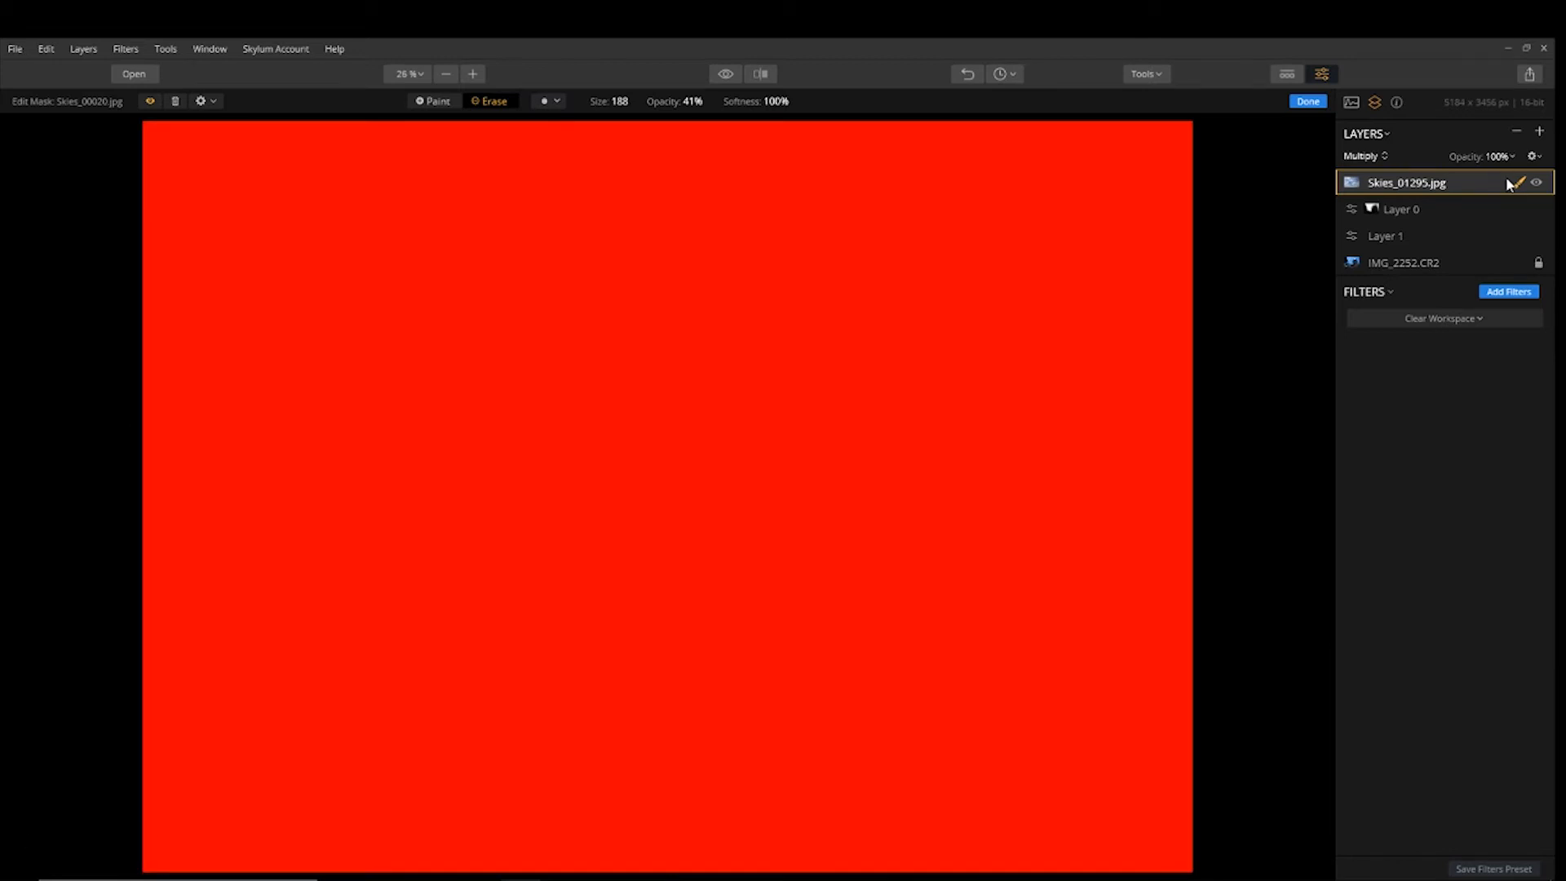
pyautogui.click(150, 101)
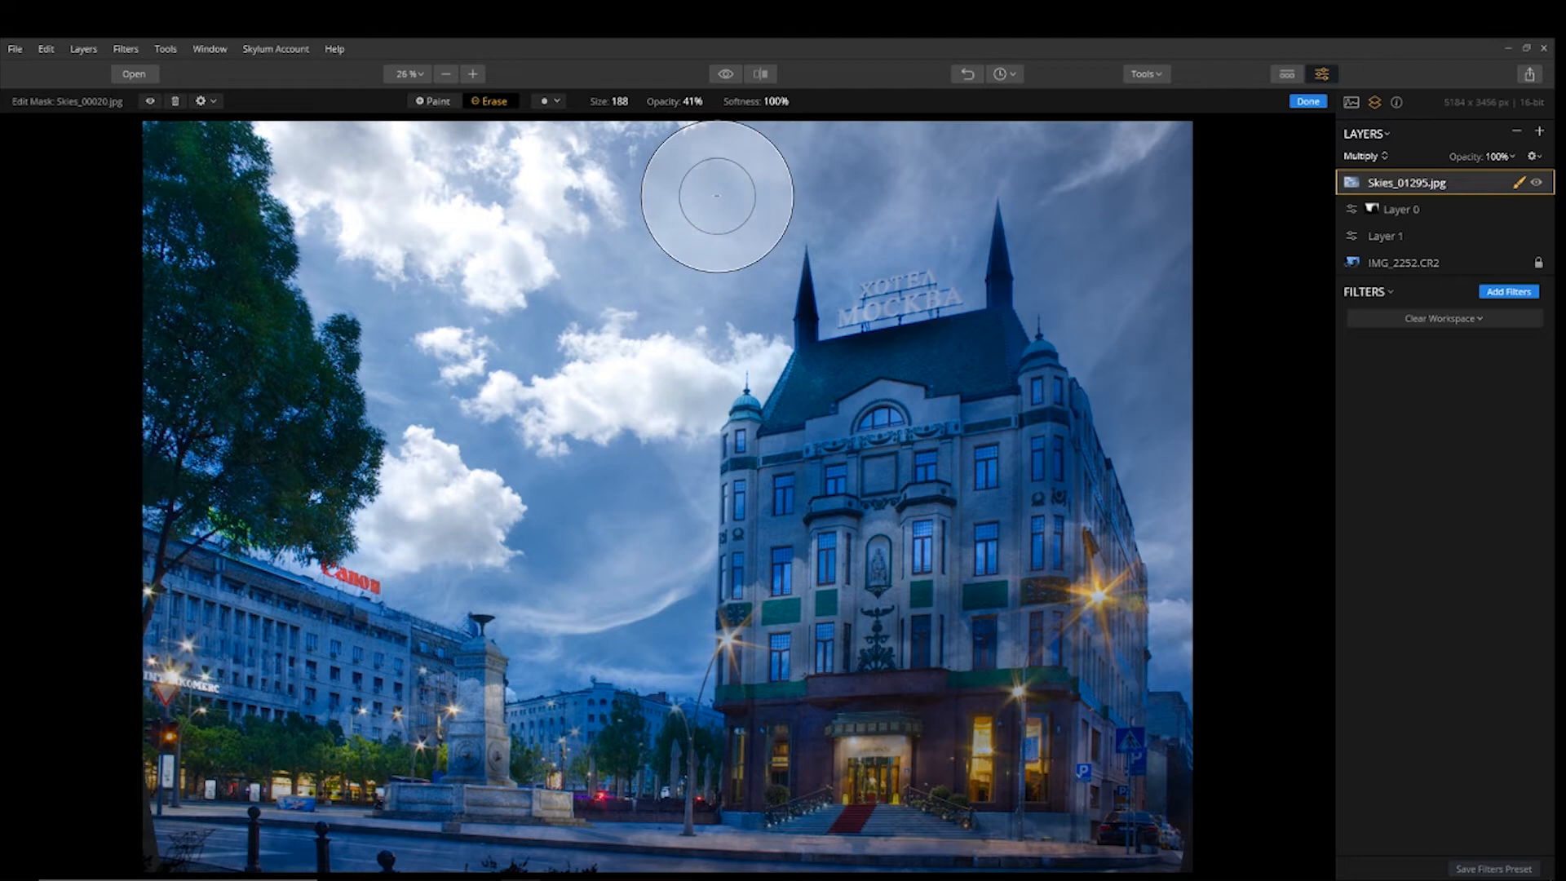
pyautogui.click(1522, 185)
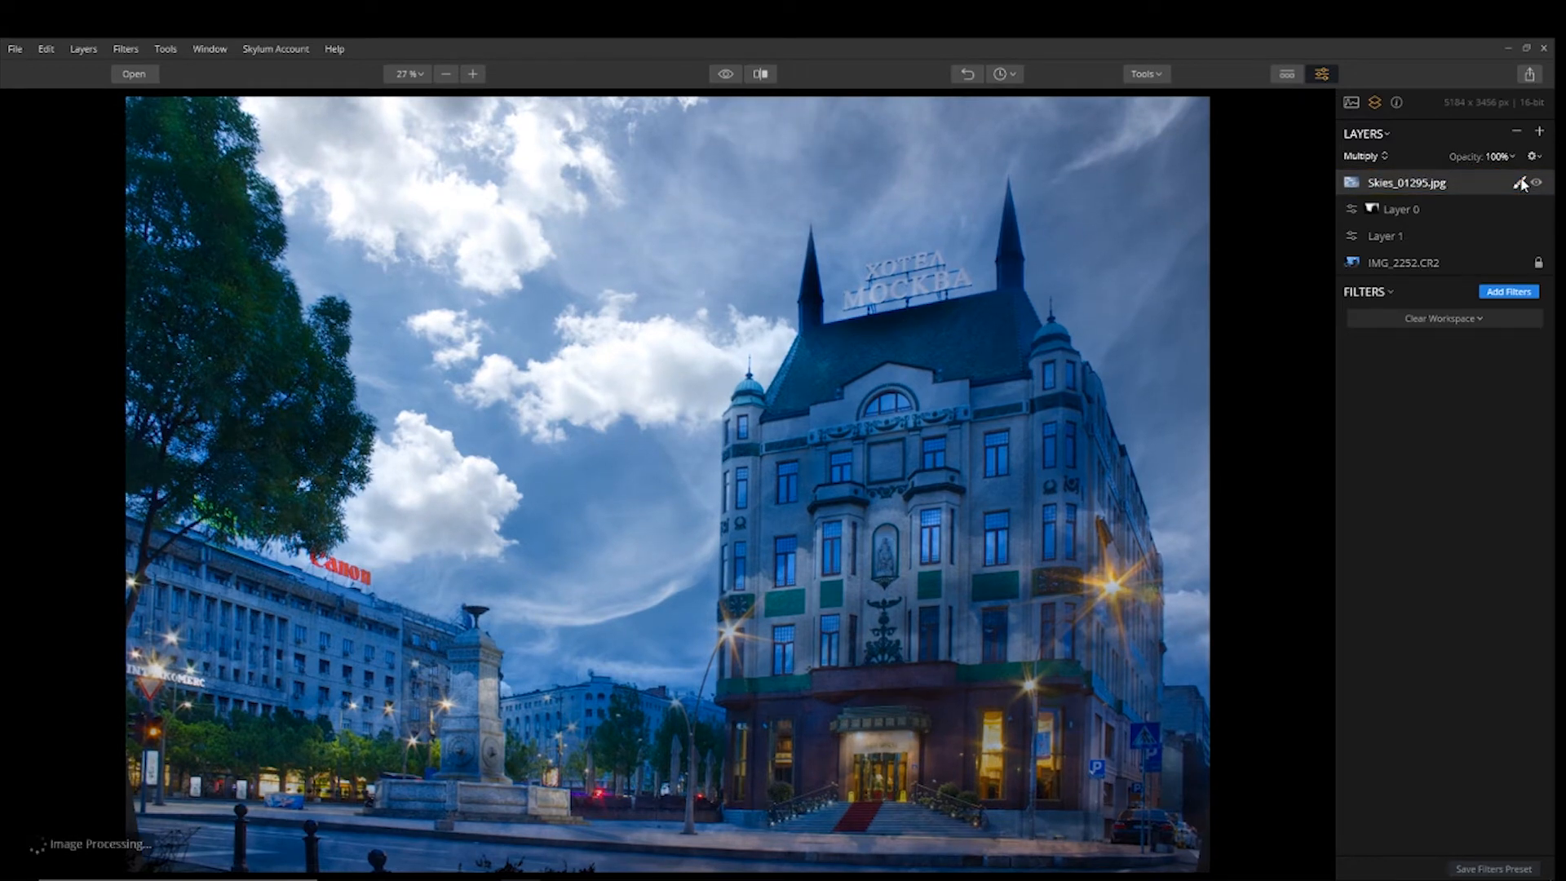
# Add a gradient mask to the Skies_01295.jpg layer, fading it out from the height of the hotel's upper windows down to the street.
pyautogui.click(1518, 187)
pyautogui.click(1486, 223)
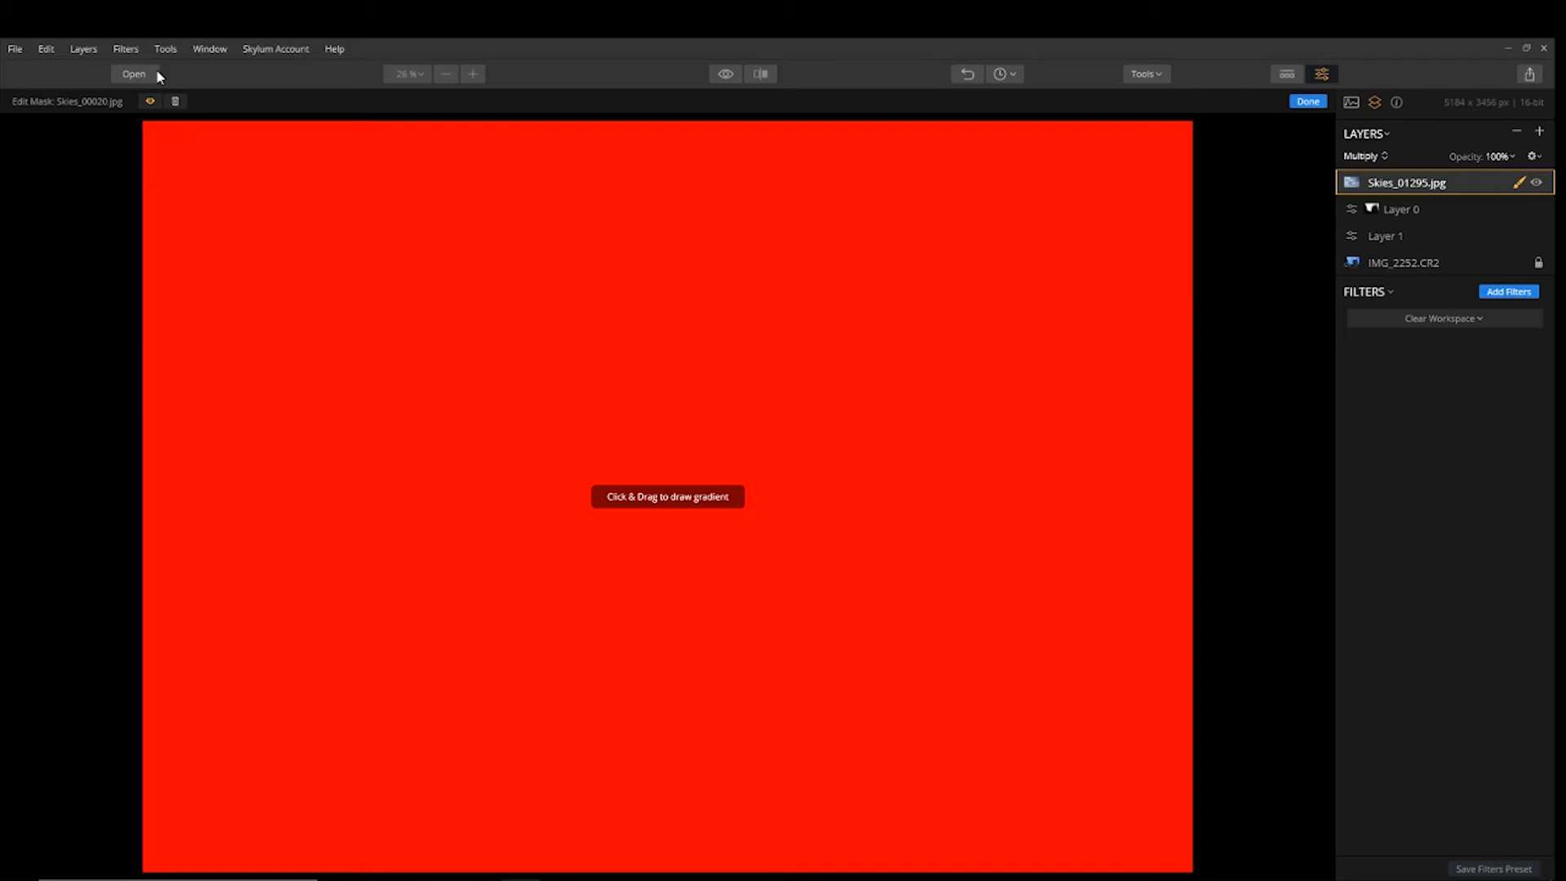
pyautogui.click(150, 102)
pyautogui.moveTo(152, 120); pyautogui.dragTo(186, 495)
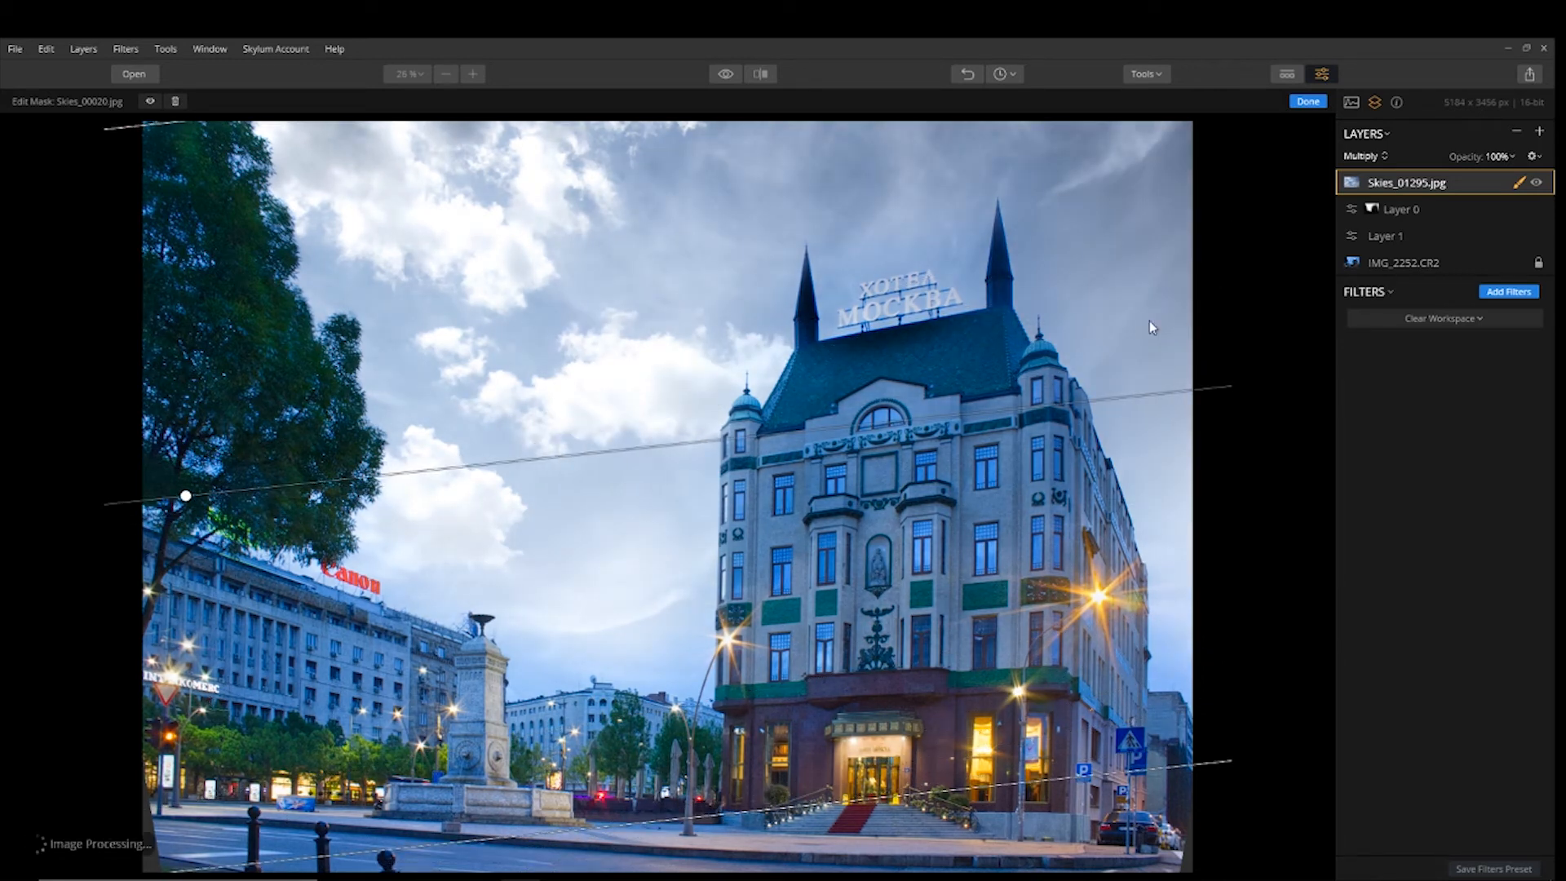
pyautogui.moveTo(151, 124); pyautogui.dragTo(181, 263)
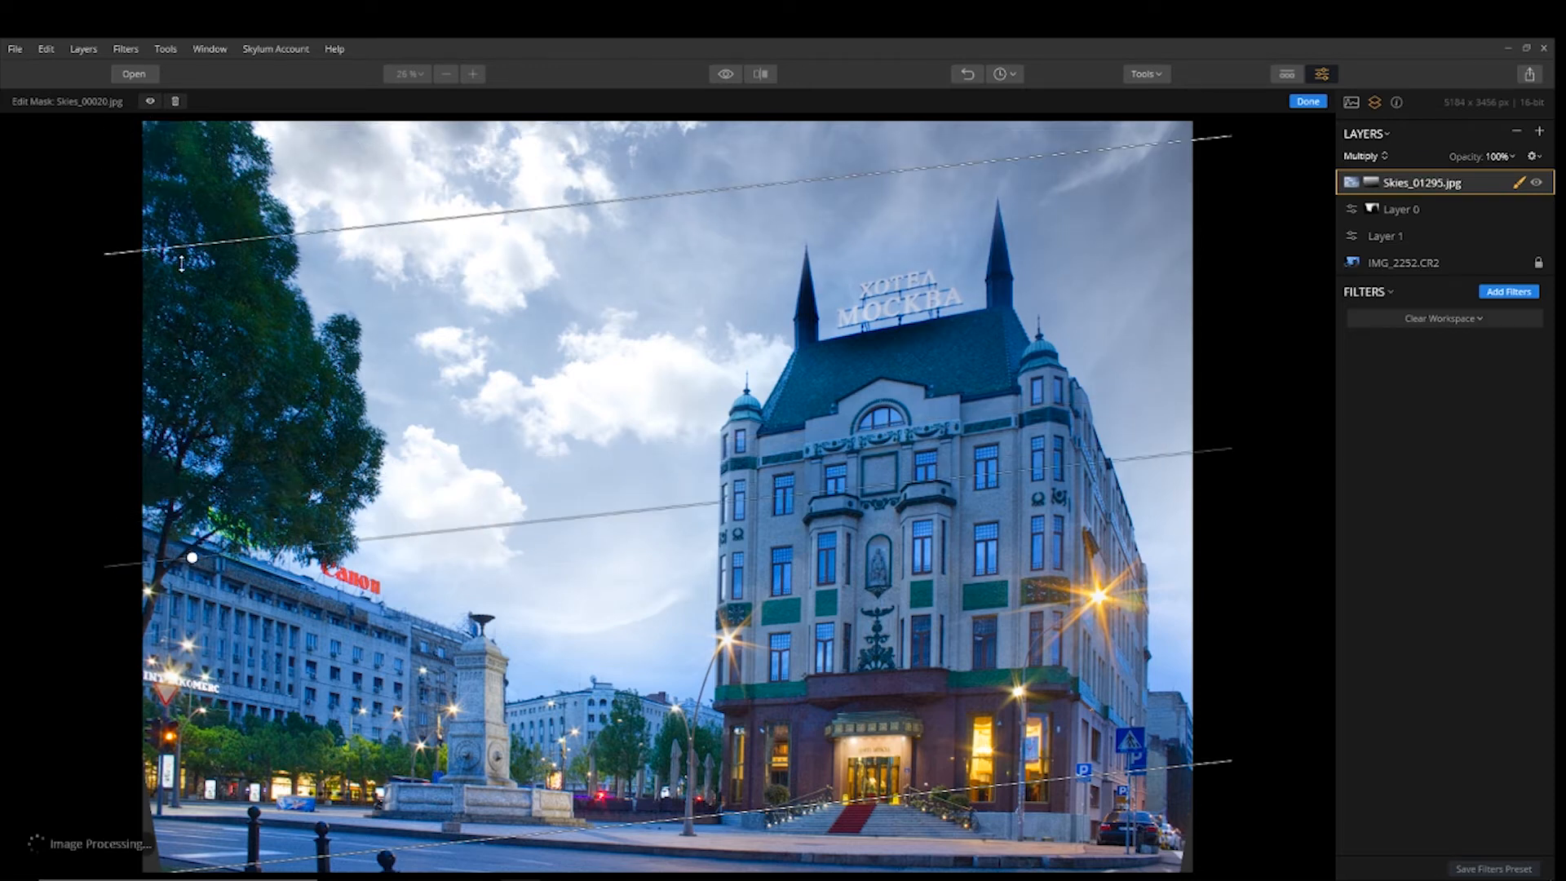
pyautogui.moveTo(181, 263); pyautogui.dragTo(271, 483)
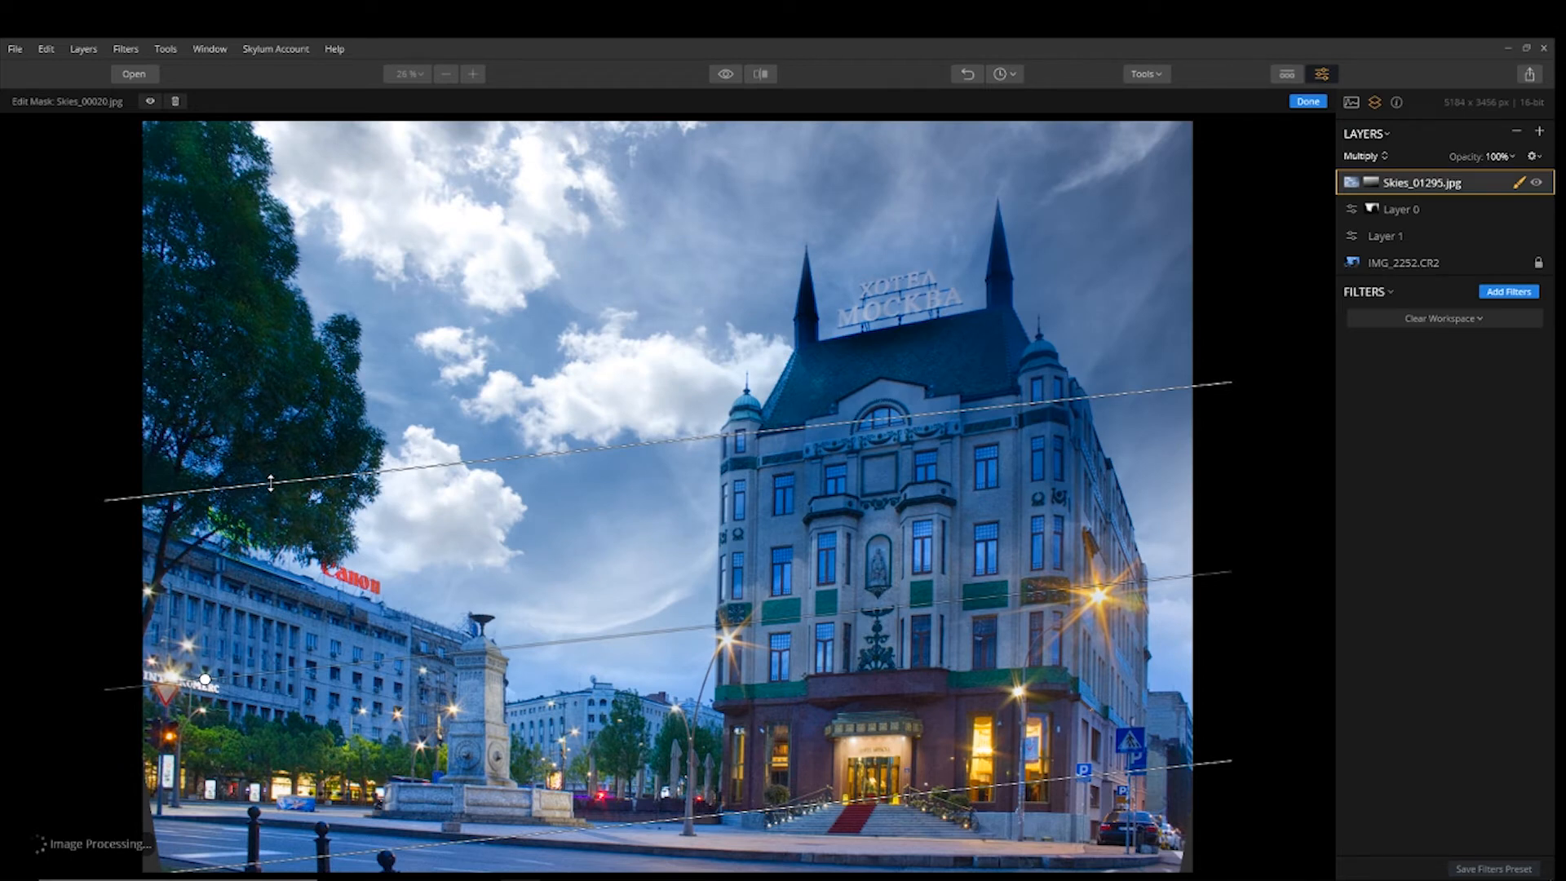
pyautogui.moveTo(271, 483); pyautogui.dragTo(273, 515)
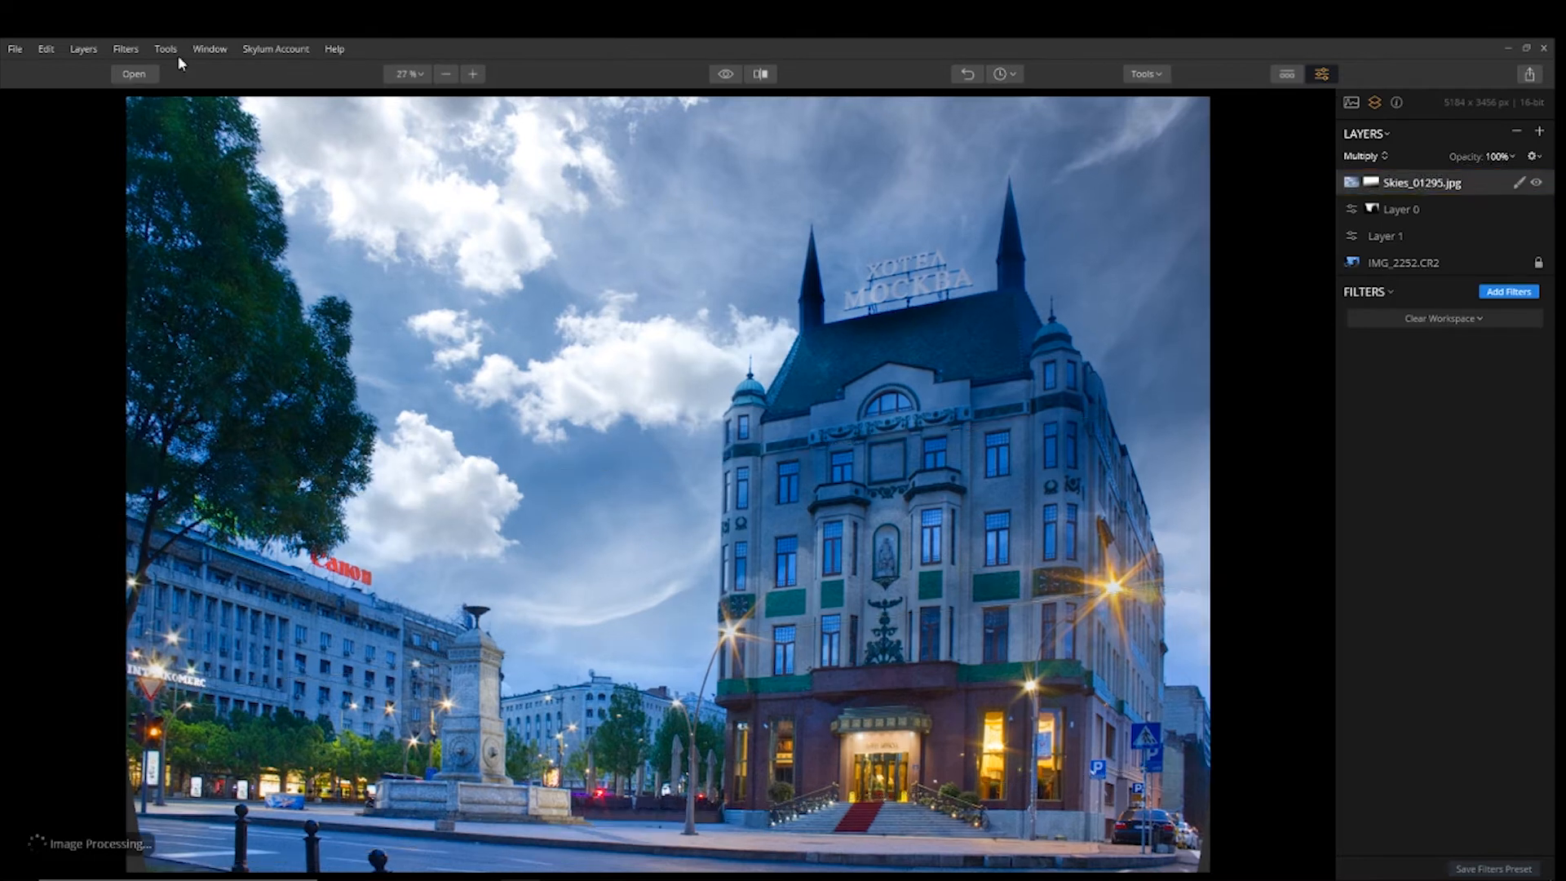
# Erase the Skies_01295.jpg mask over the hotel's sign, roof and facade with the size 188 brush at 41% opacity.
pyautogui.click(1518, 177)
pyautogui.click(1461, 206)
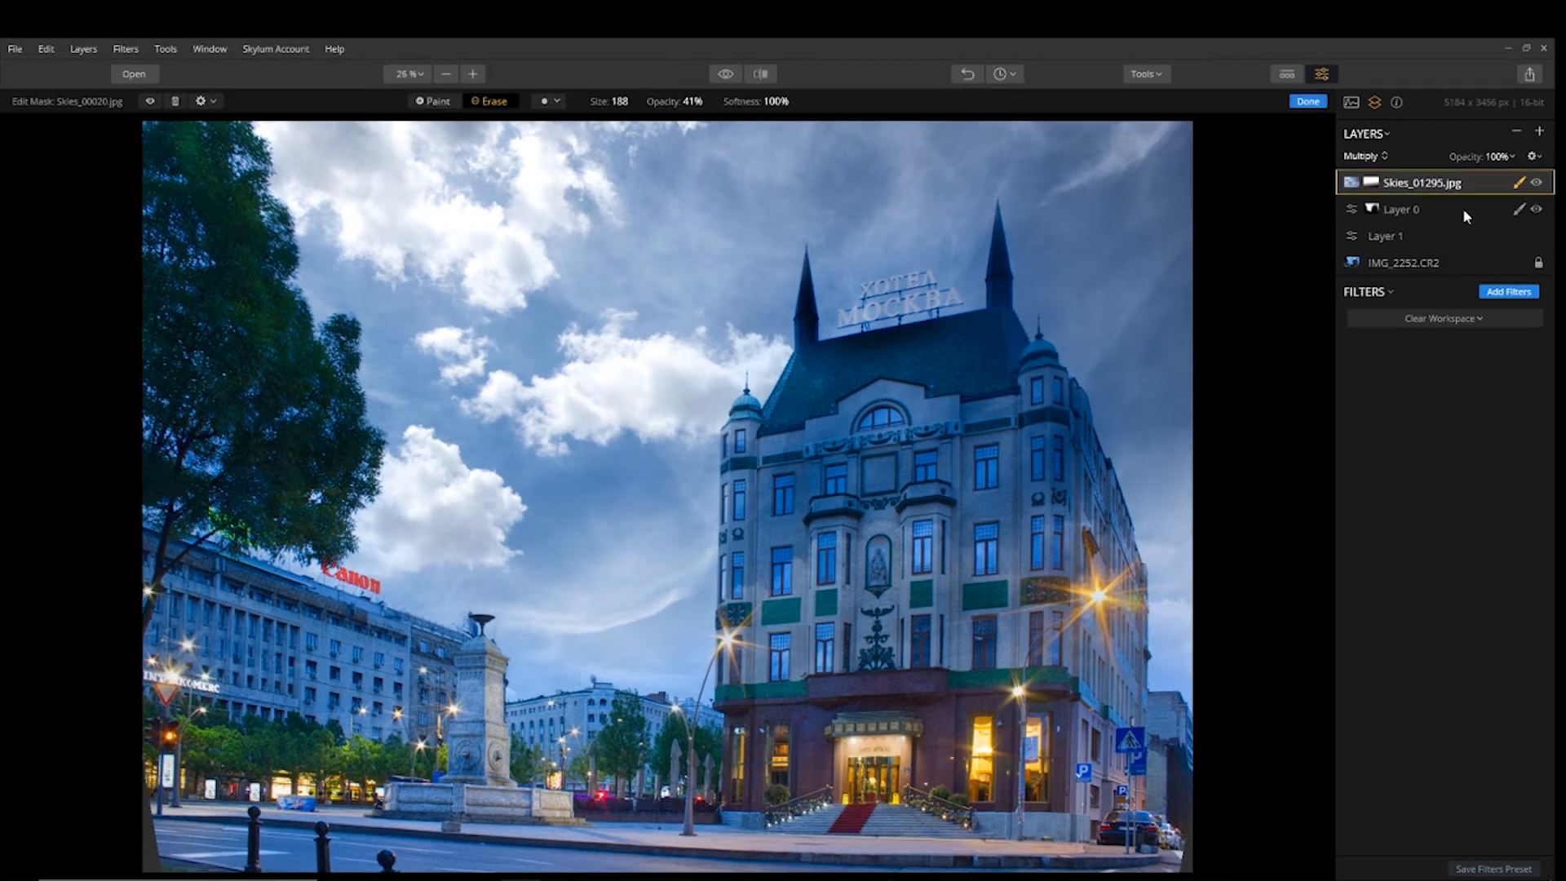
pyautogui.click(149, 101)
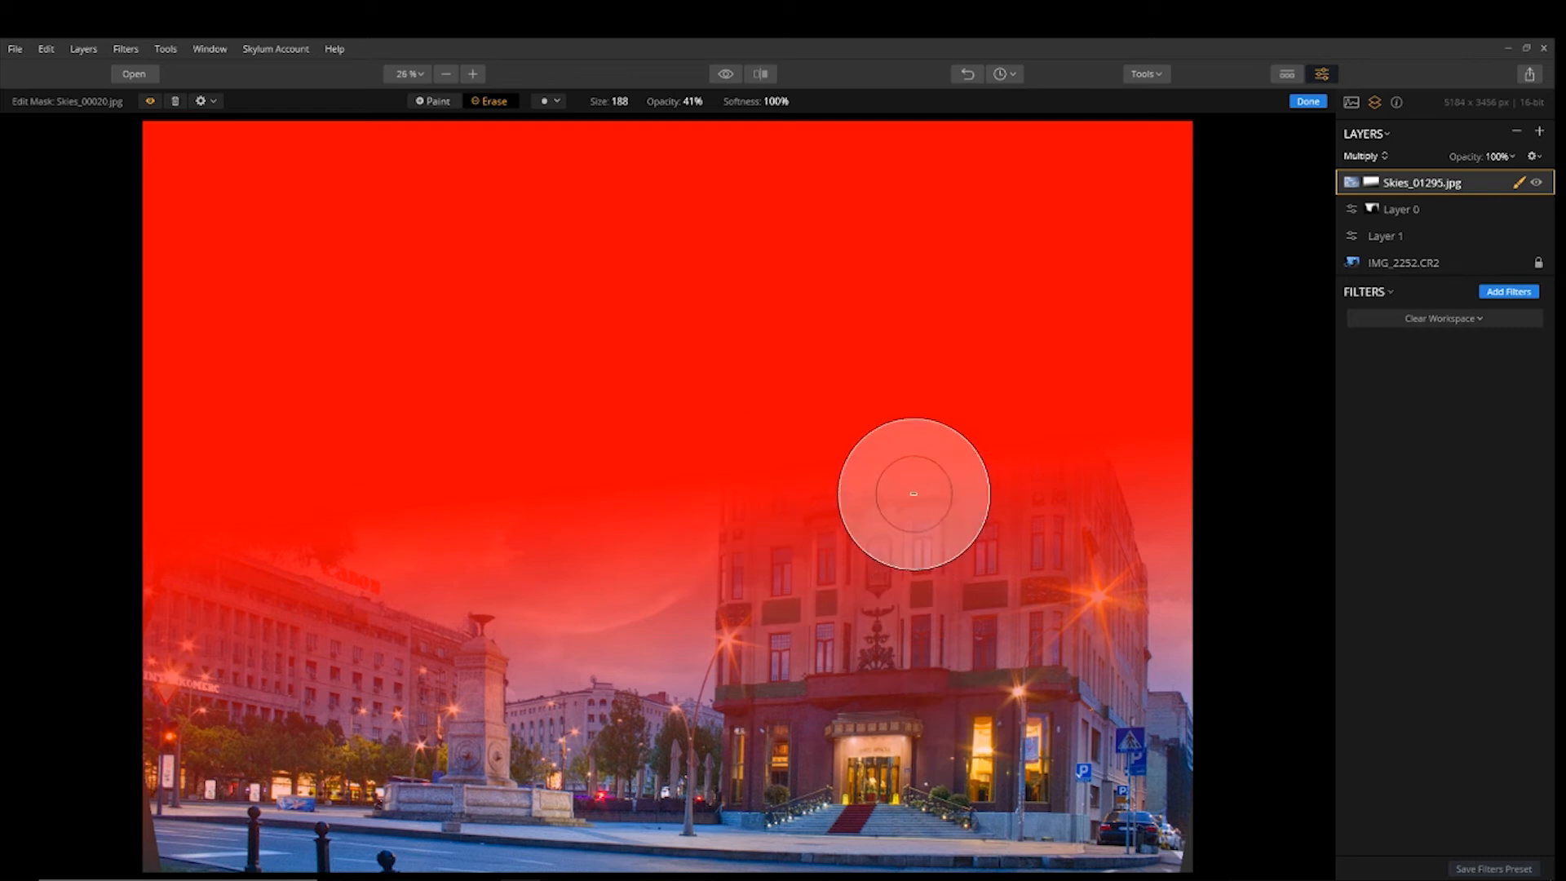
pyautogui.click(150, 102)
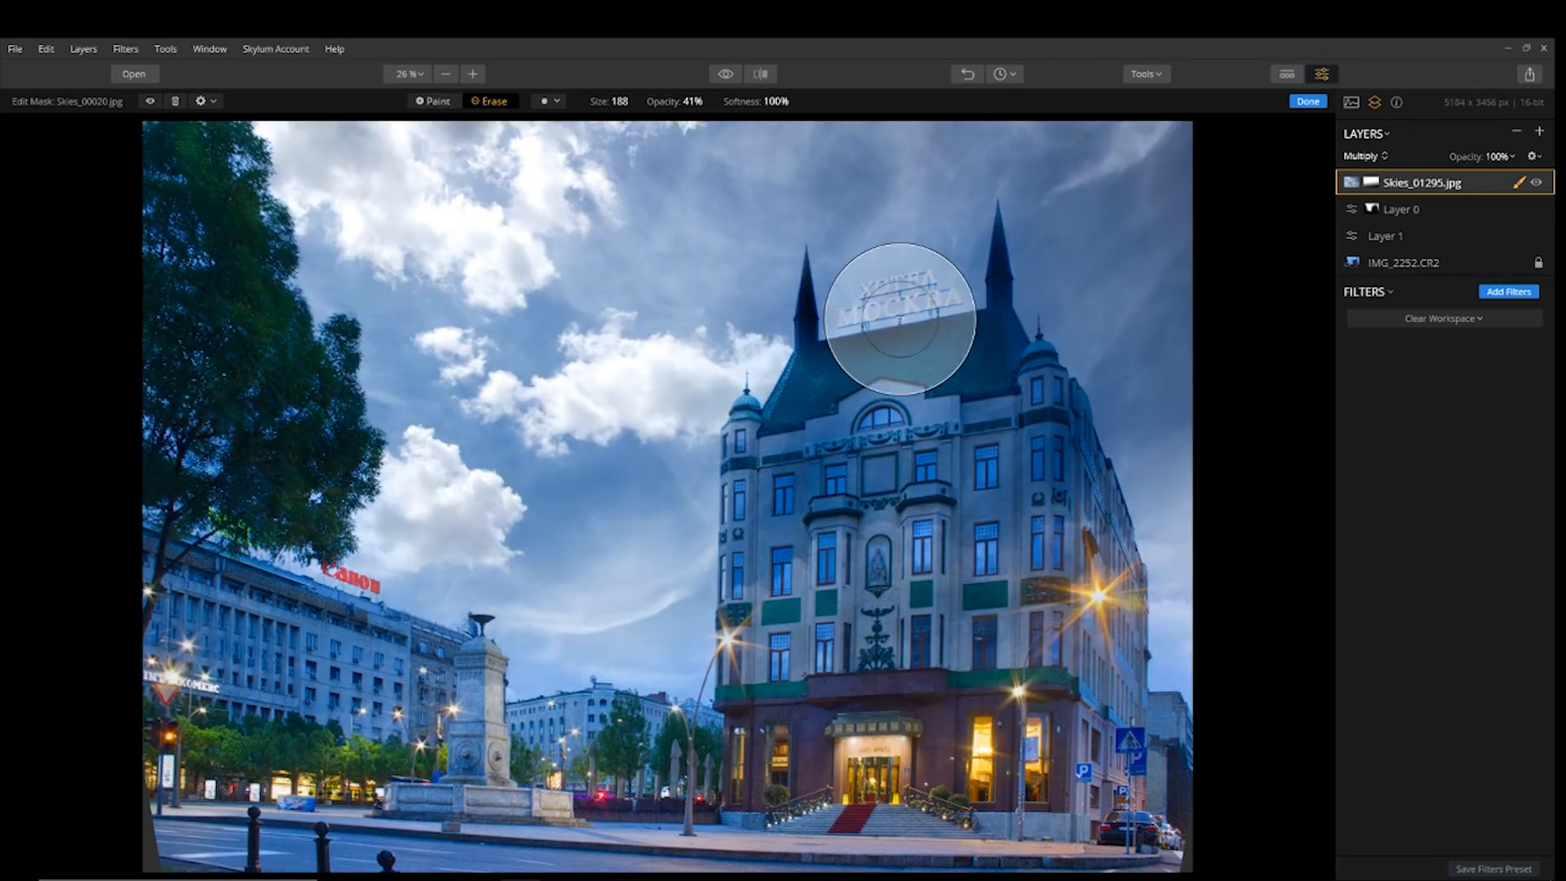
pyautogui.moveTo(899, 318); pyautogui.dragTo(895, 370)
pyautogui.moveTo(1034, 535)
pyautogui.mouseDown()
pyautogui.moveTo(1151, 601)
pyautogui.moveTo(1066, 762)
pyautogui.moveTo(944, 559)
pyautogui.moveTo(775, 632)
pyautogui.mouseUp()
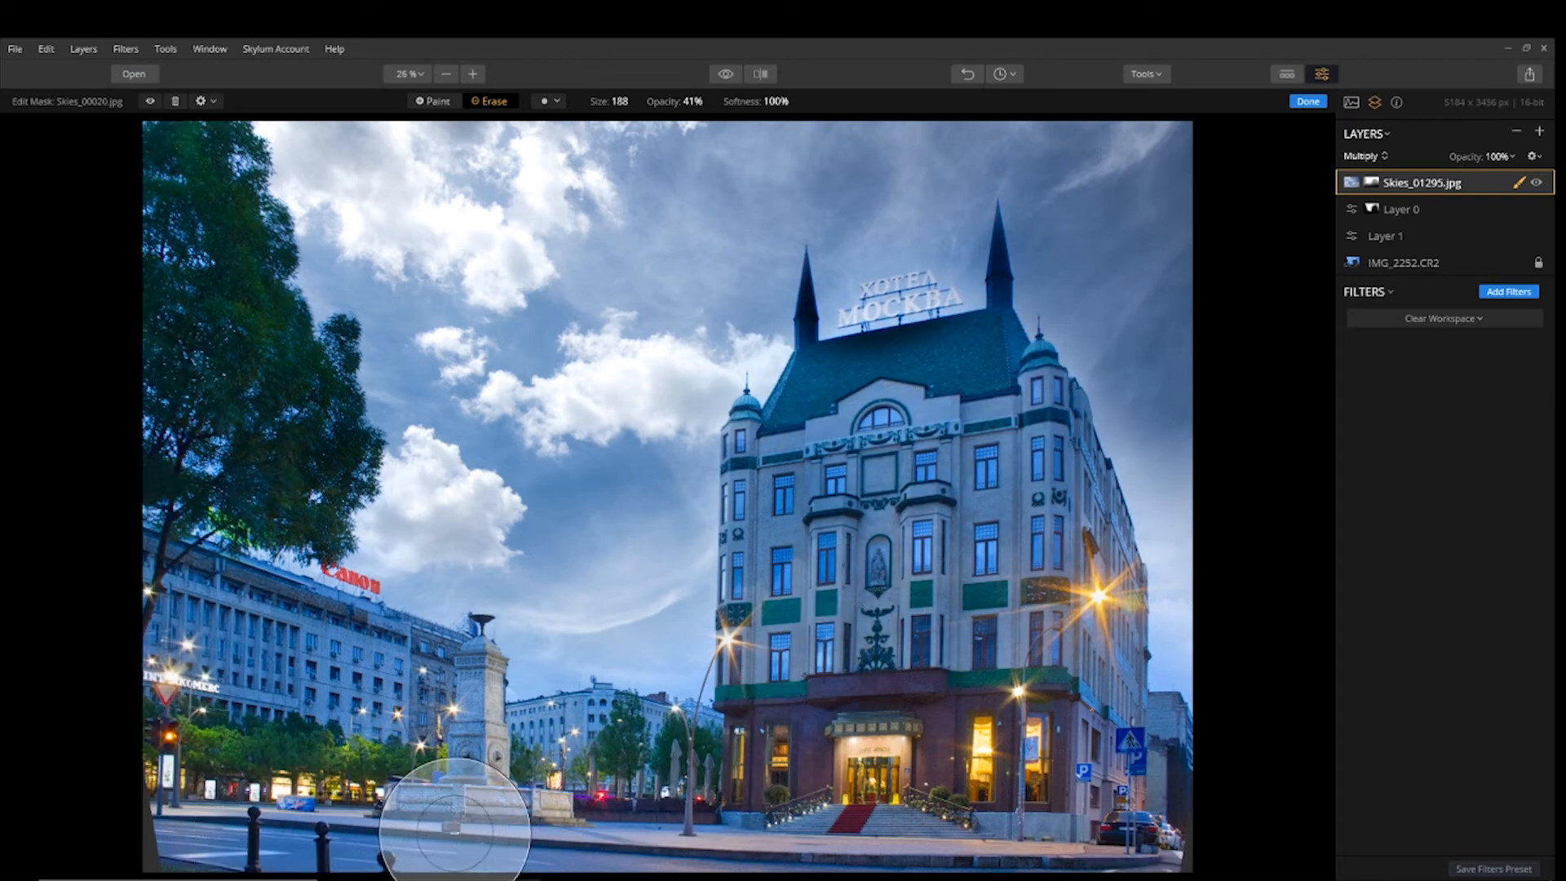
# Finish editing the Skies_01295.jpg mask and compare the blended sky with the original photo.
pyautogui.click(733, 69)
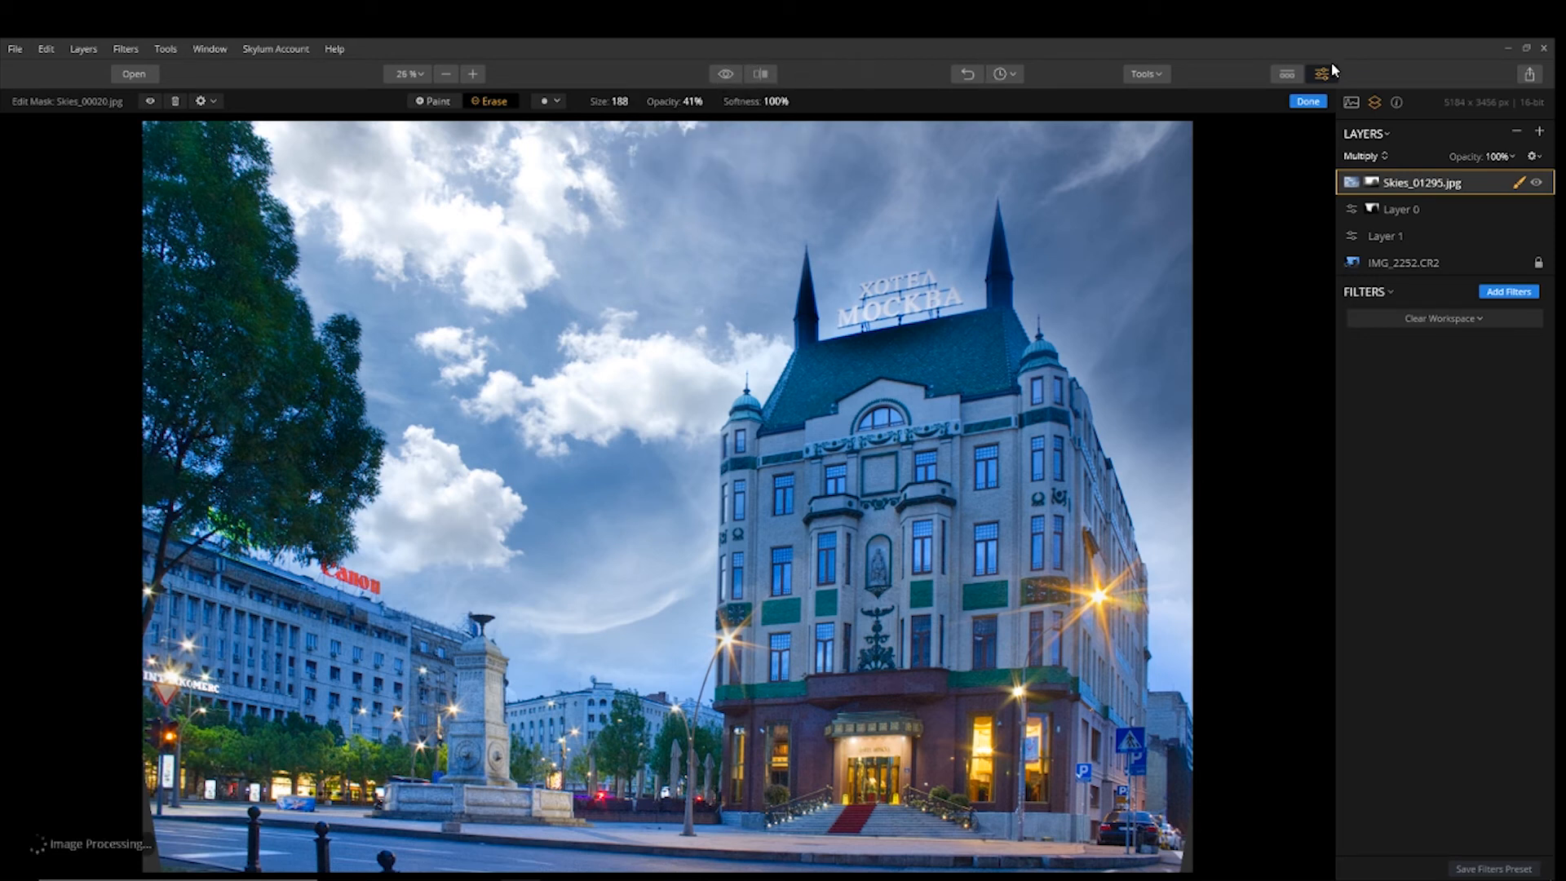
pyautogui.click(1305, 101)
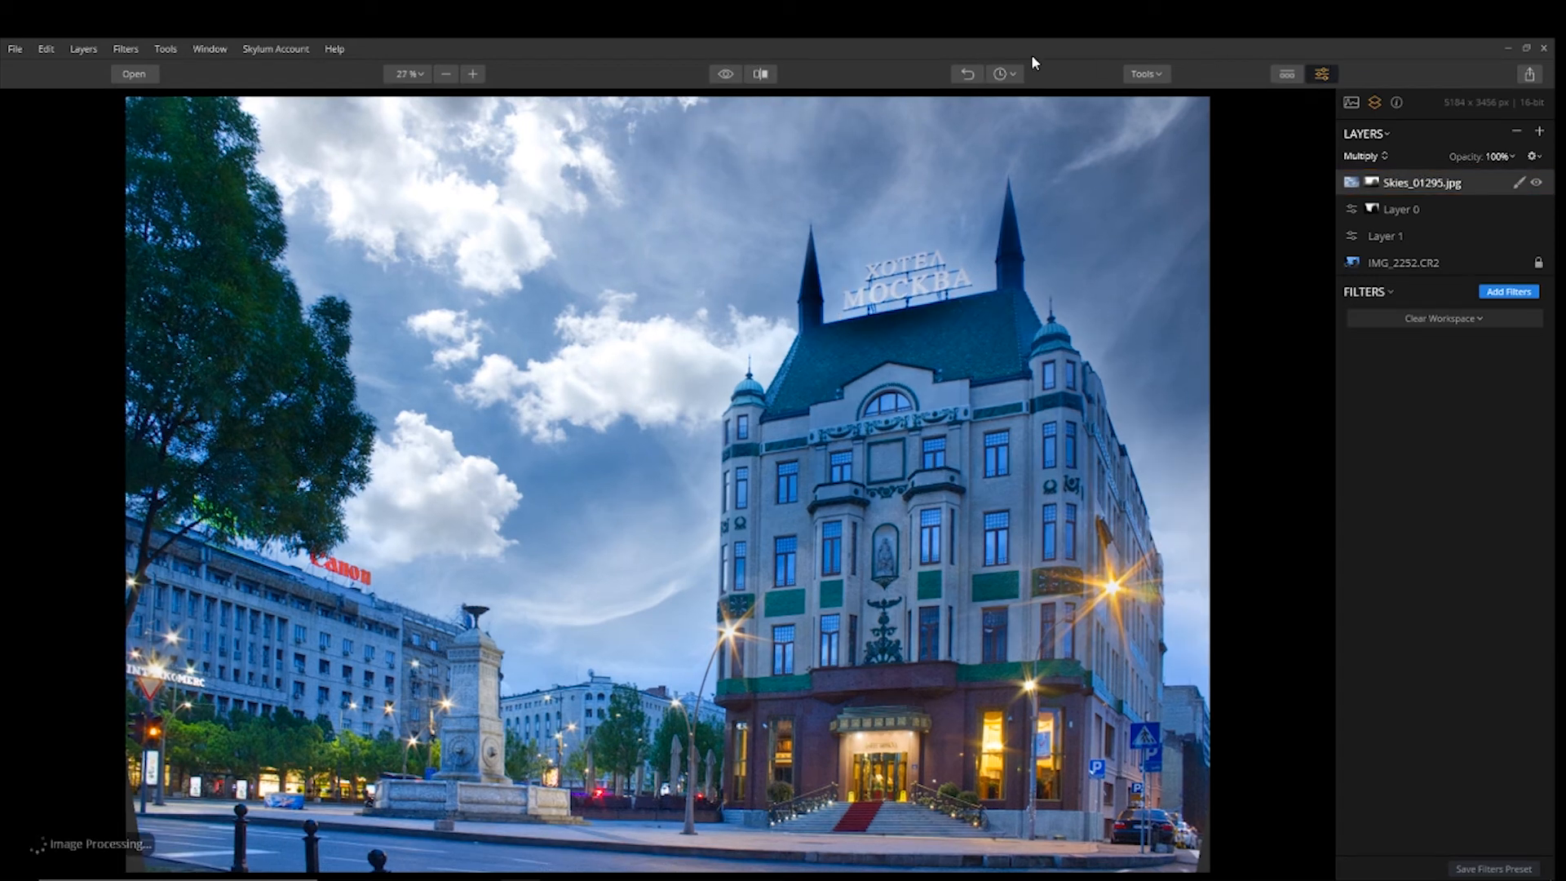
pyautogui.click(723, 74)
pyautogui.click(720, 72)
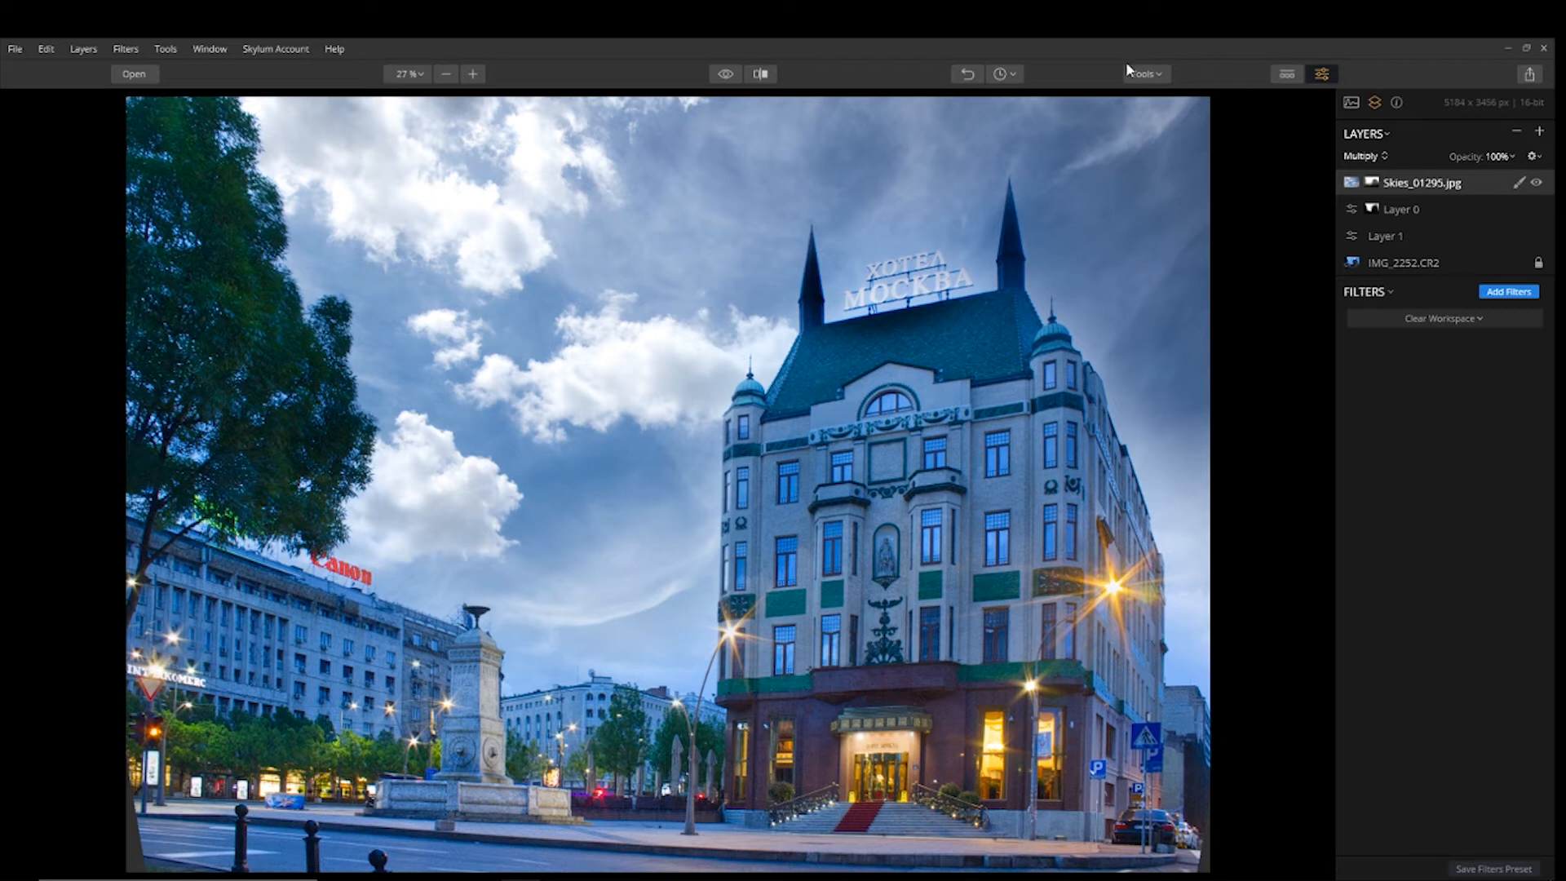
pyautogui.moveTo(724, 72); pyautogui.dragTo(724, 72)
# Add a Develop filter to the Skies_01295.jpg layer with exposure -0.89, contrast 18, temperature -7 and tint 7.
pyautogui.click(1522, 295)
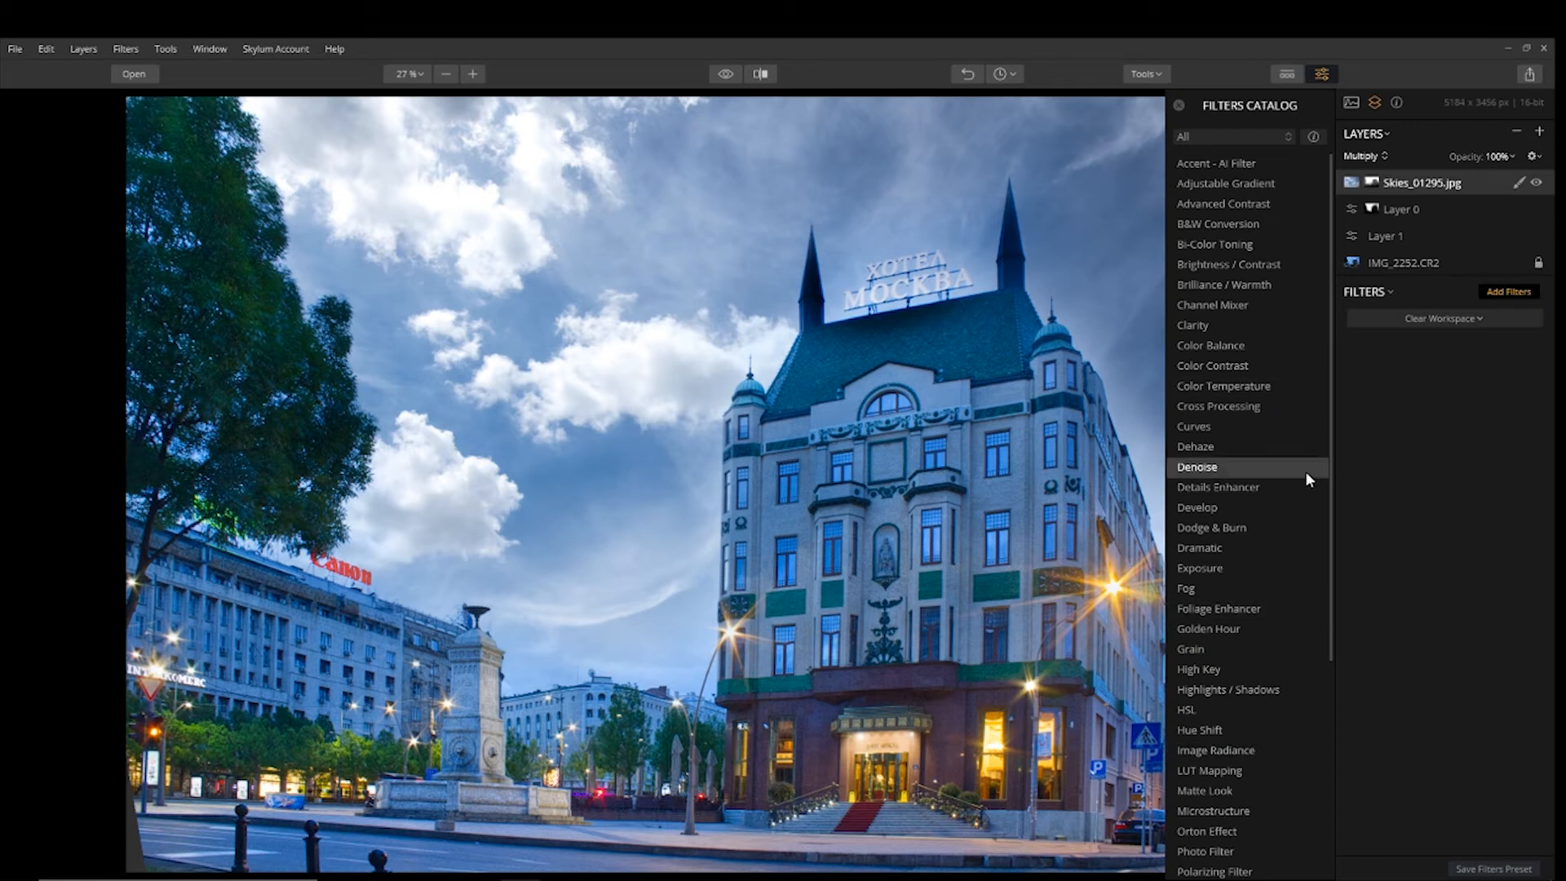
pyautogui.click(1206, 507)
pyautogui.moveTo(1466, 450); pyautogui.dragTo(1459, 453)
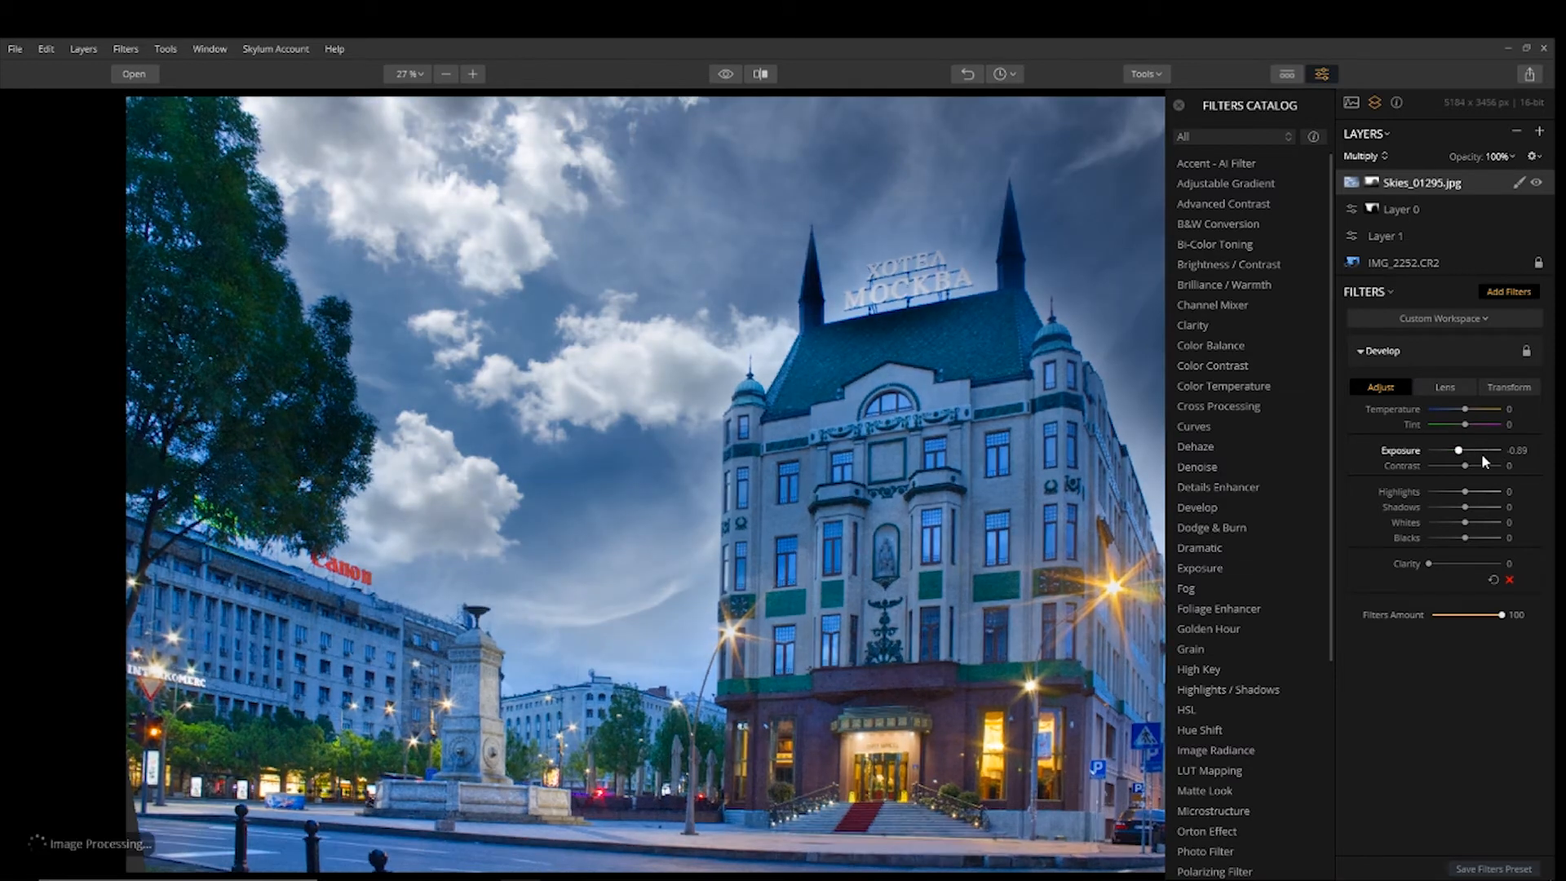
pyautogui.moveTo(1466, 467); pyautogui.dragTo(1473, 471)
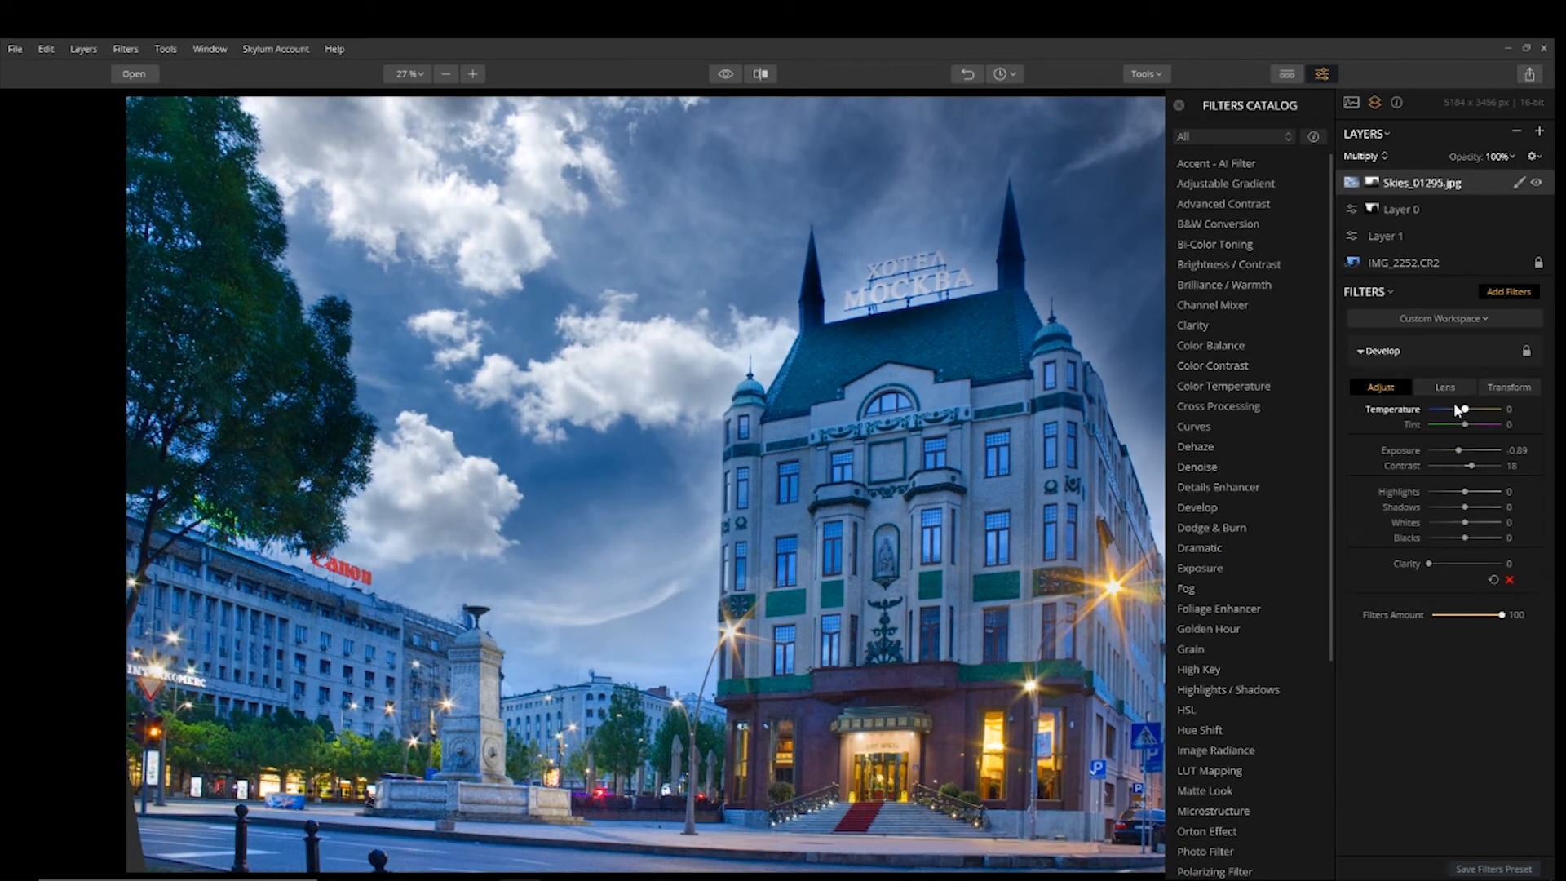
pyautogui.moveTo(1463, 415); pyautogui.dragTo(1468, 425)
# Add a Brilliance / Warmth filter to the sky layer with vividness 29 and warmth 33.
pyautogui.click(1241, 285)
pyautogui.moveTo(1468, 646); pyautogui.dragTo(1477, 649)
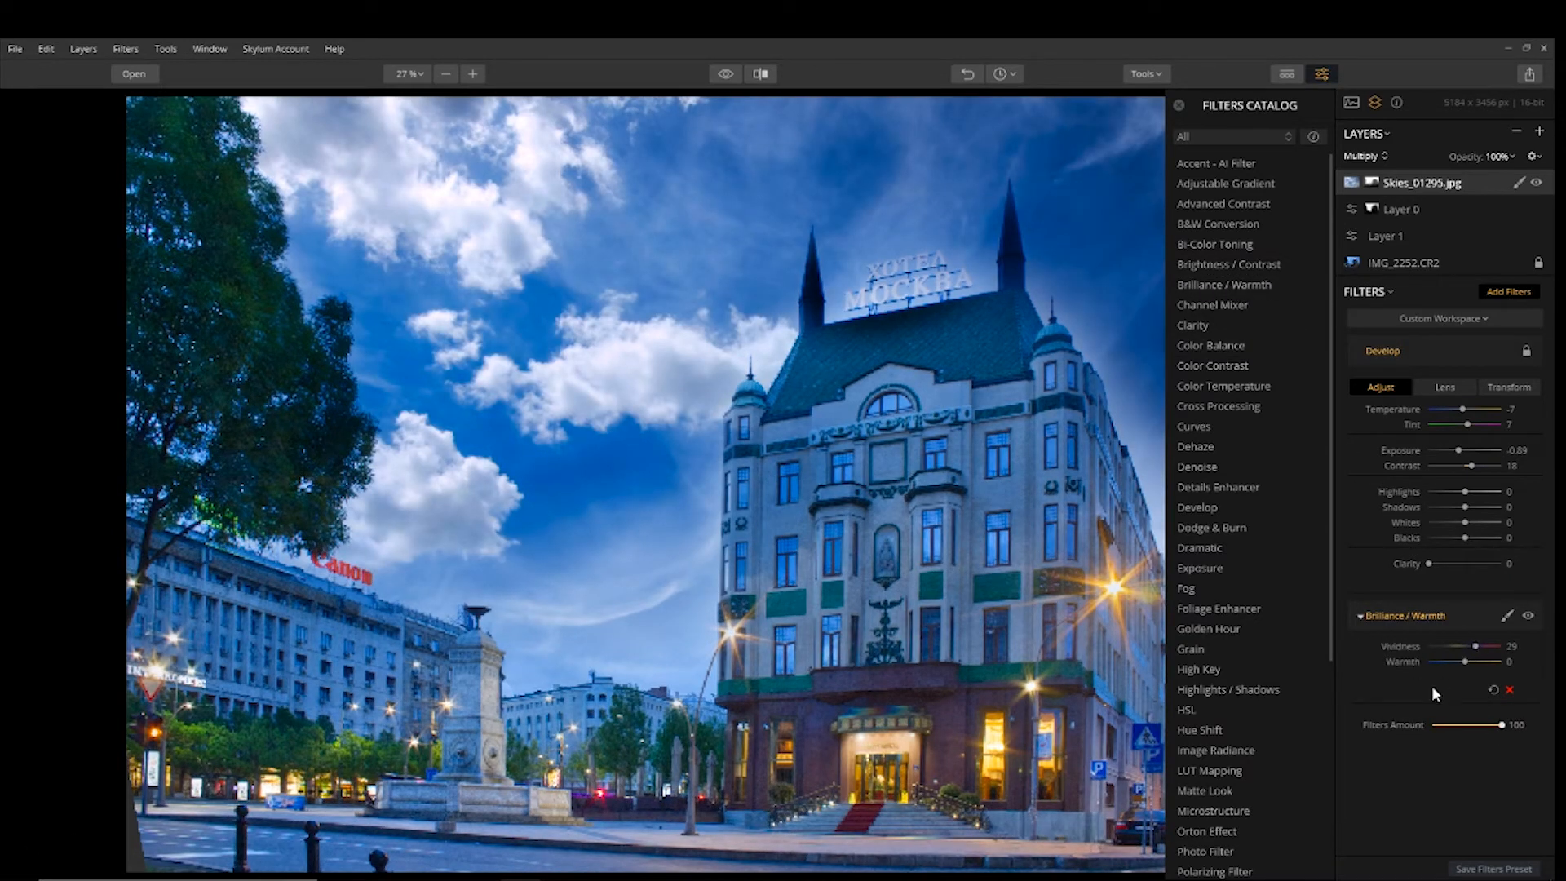
pyautogui.moveTo(1466, 662); pyautogui.dragTo(1475, 663)
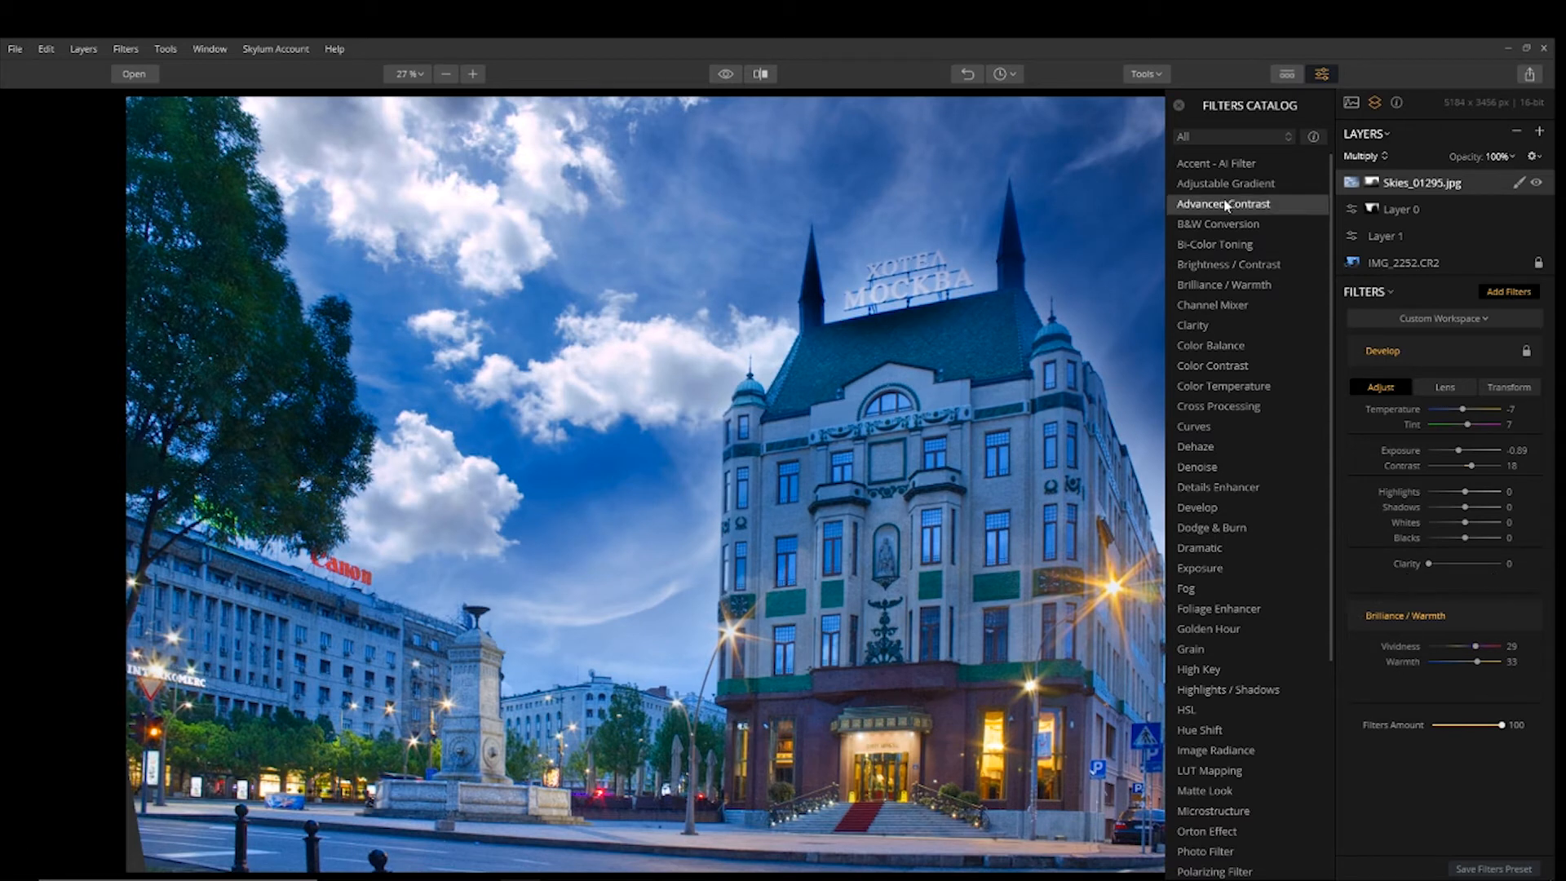
pyautogui.click(1179, 106)
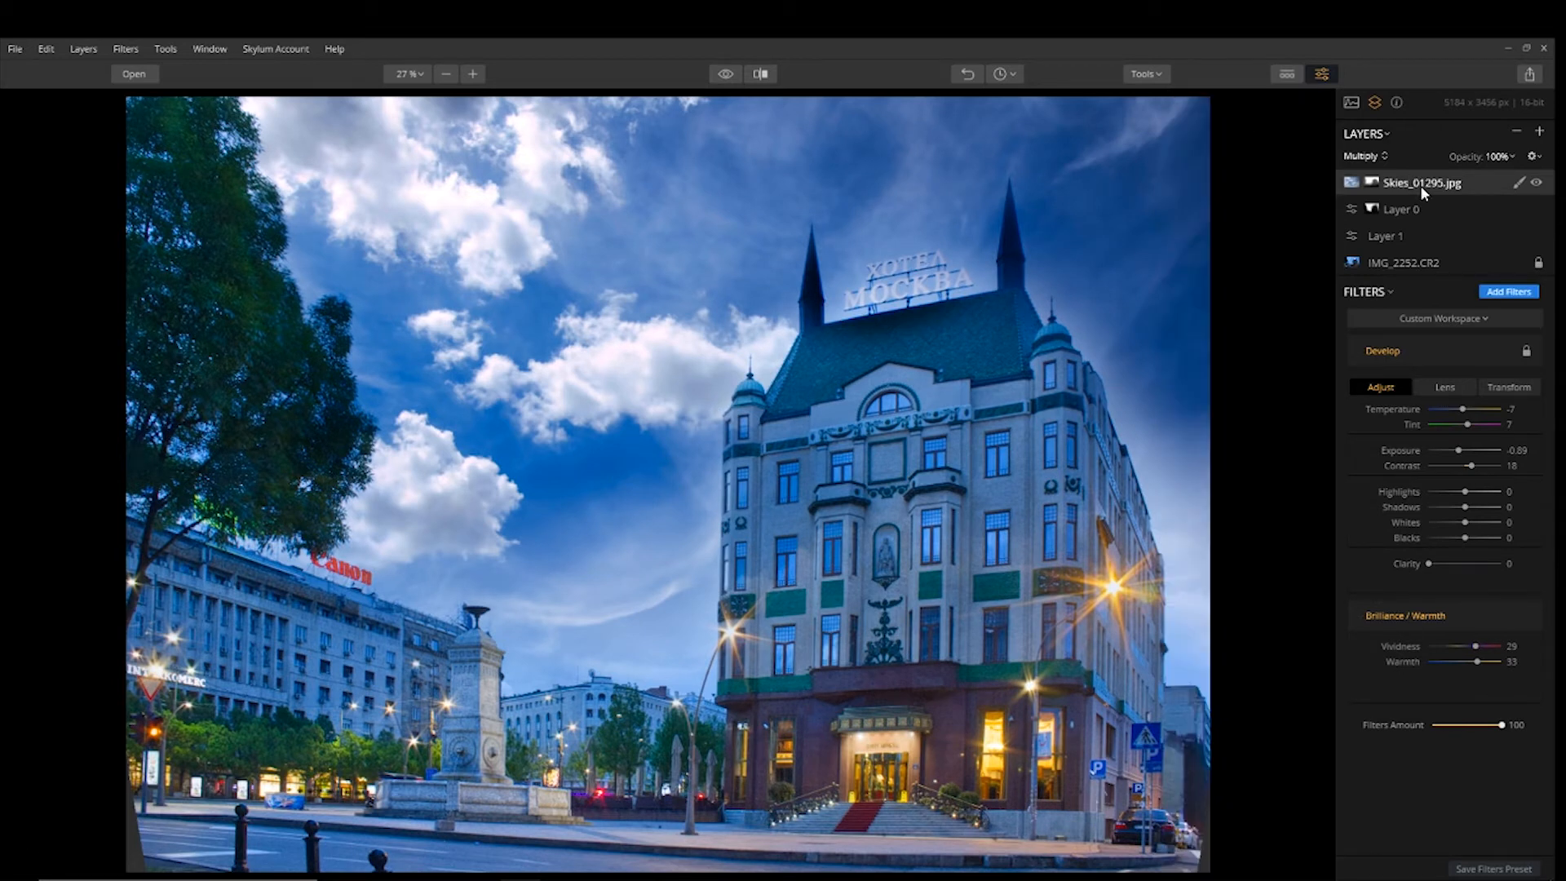
# Compare the edit with the original photo and view the image from Layer 0 down, without the sky layer.
pyautogui.click(730, 72)
pyautogui.click(731, 73)
pyautogui.click(731, 73)
pyautogui.click(731, 72)
pyautogui.click(1443, 212)
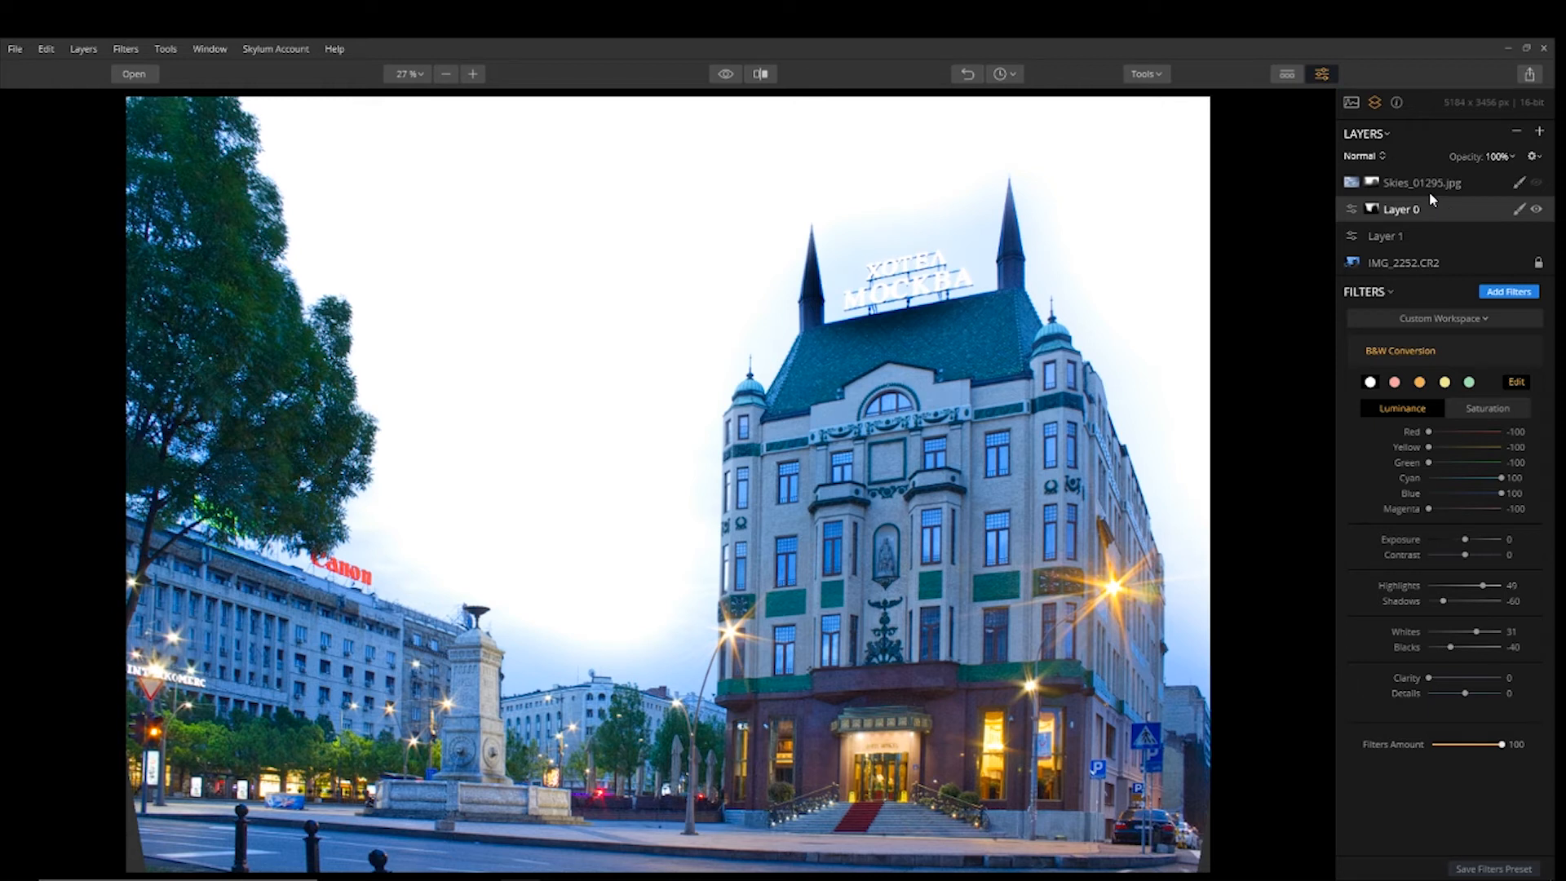
pyautogui.click(1436, 181)
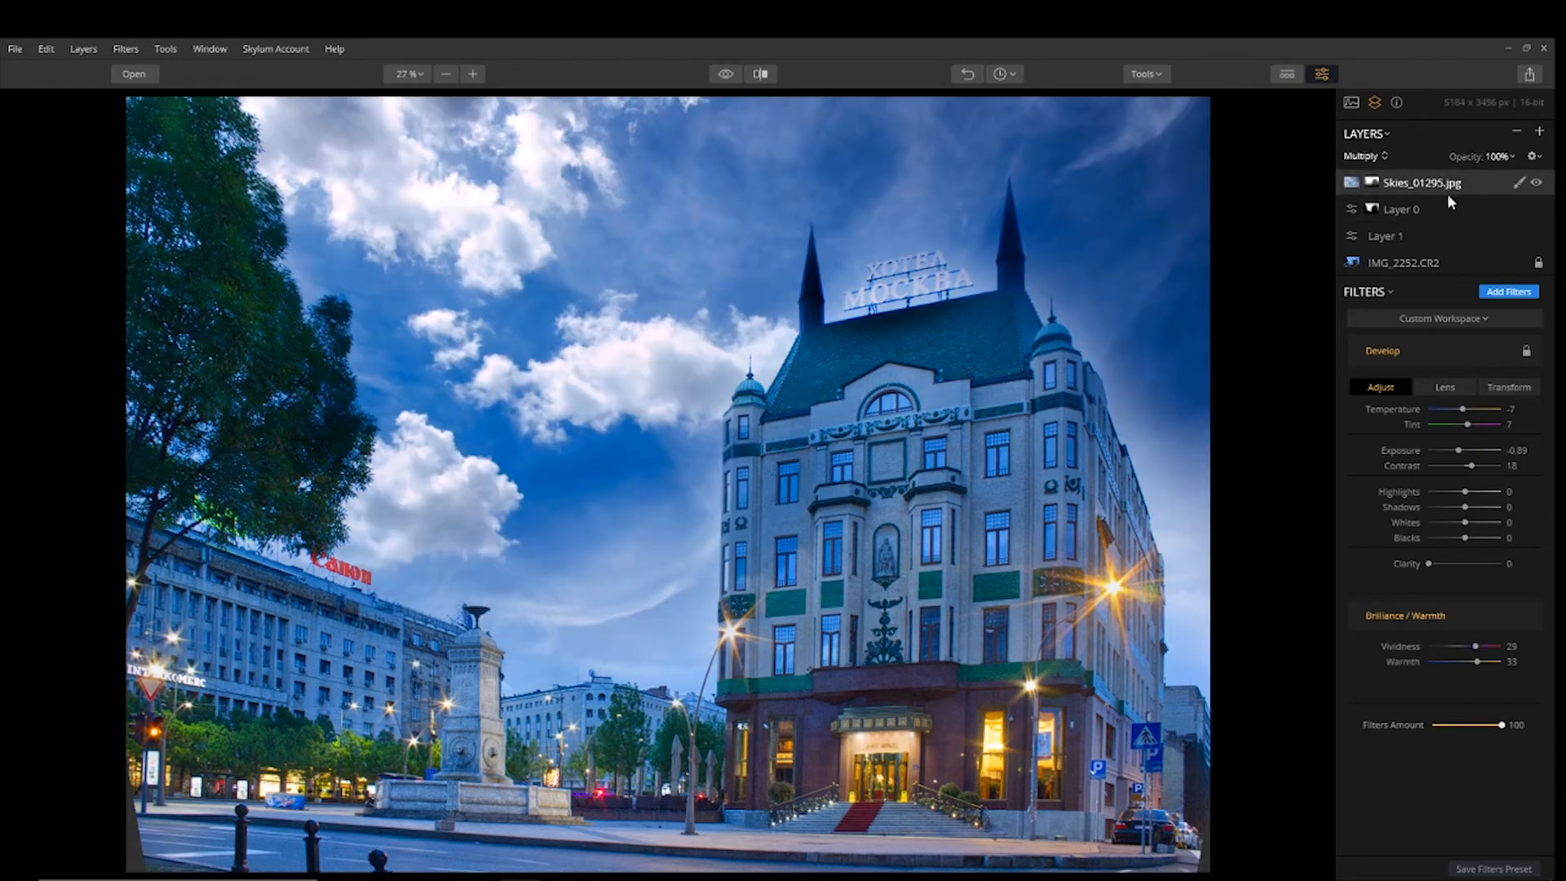
# Add a new adjustment layer above Layer 0 and apply the Accent - AI Filter with boost 33.
pyautogui.click(1442, 203)
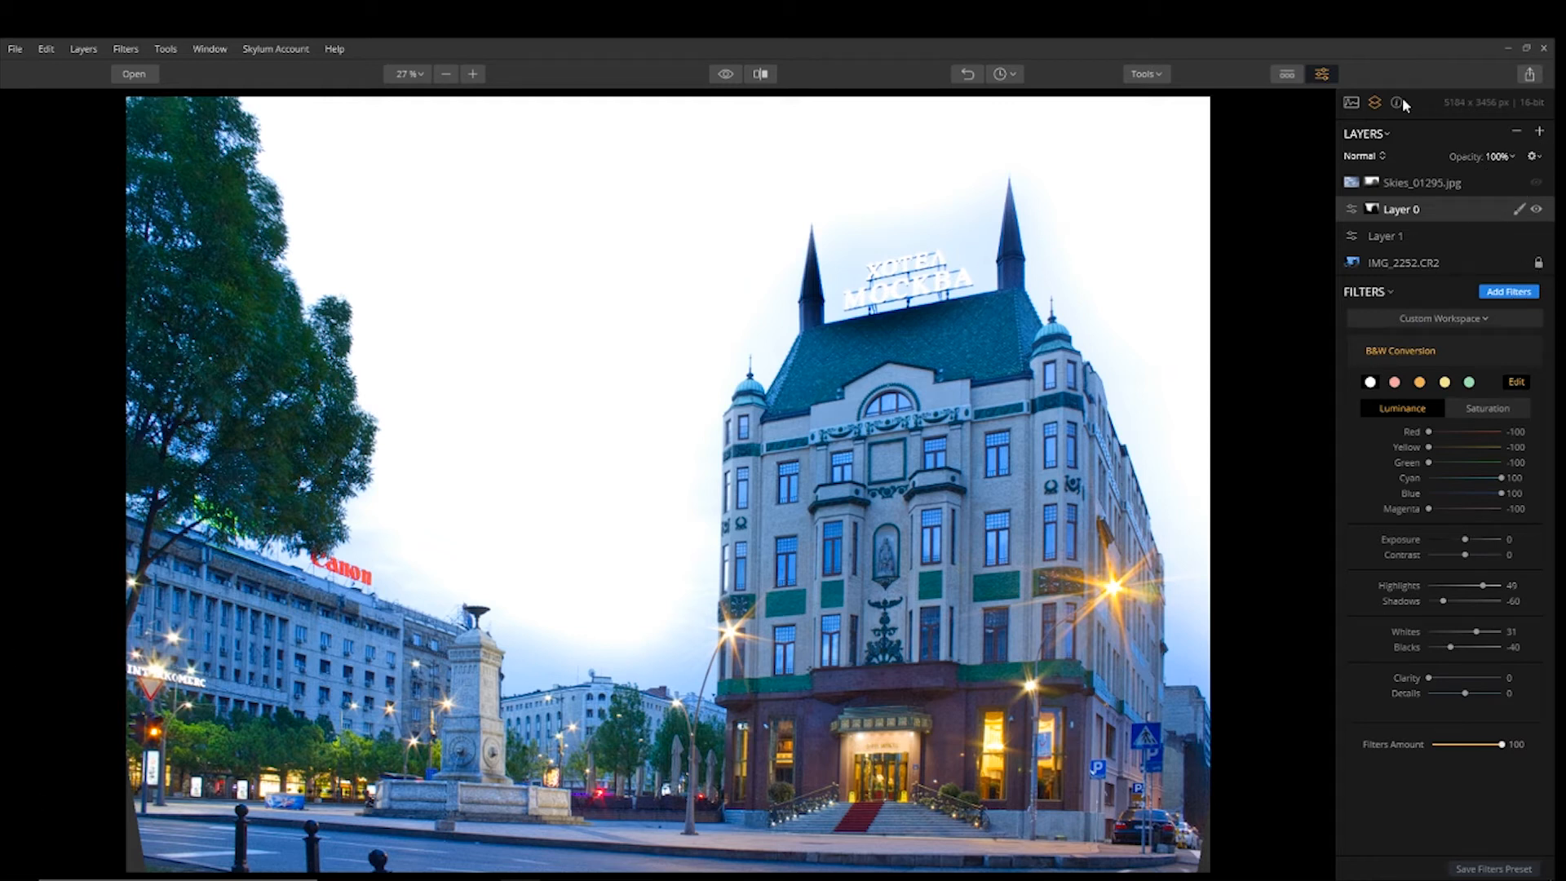
pyautogui.click(1540, 133)
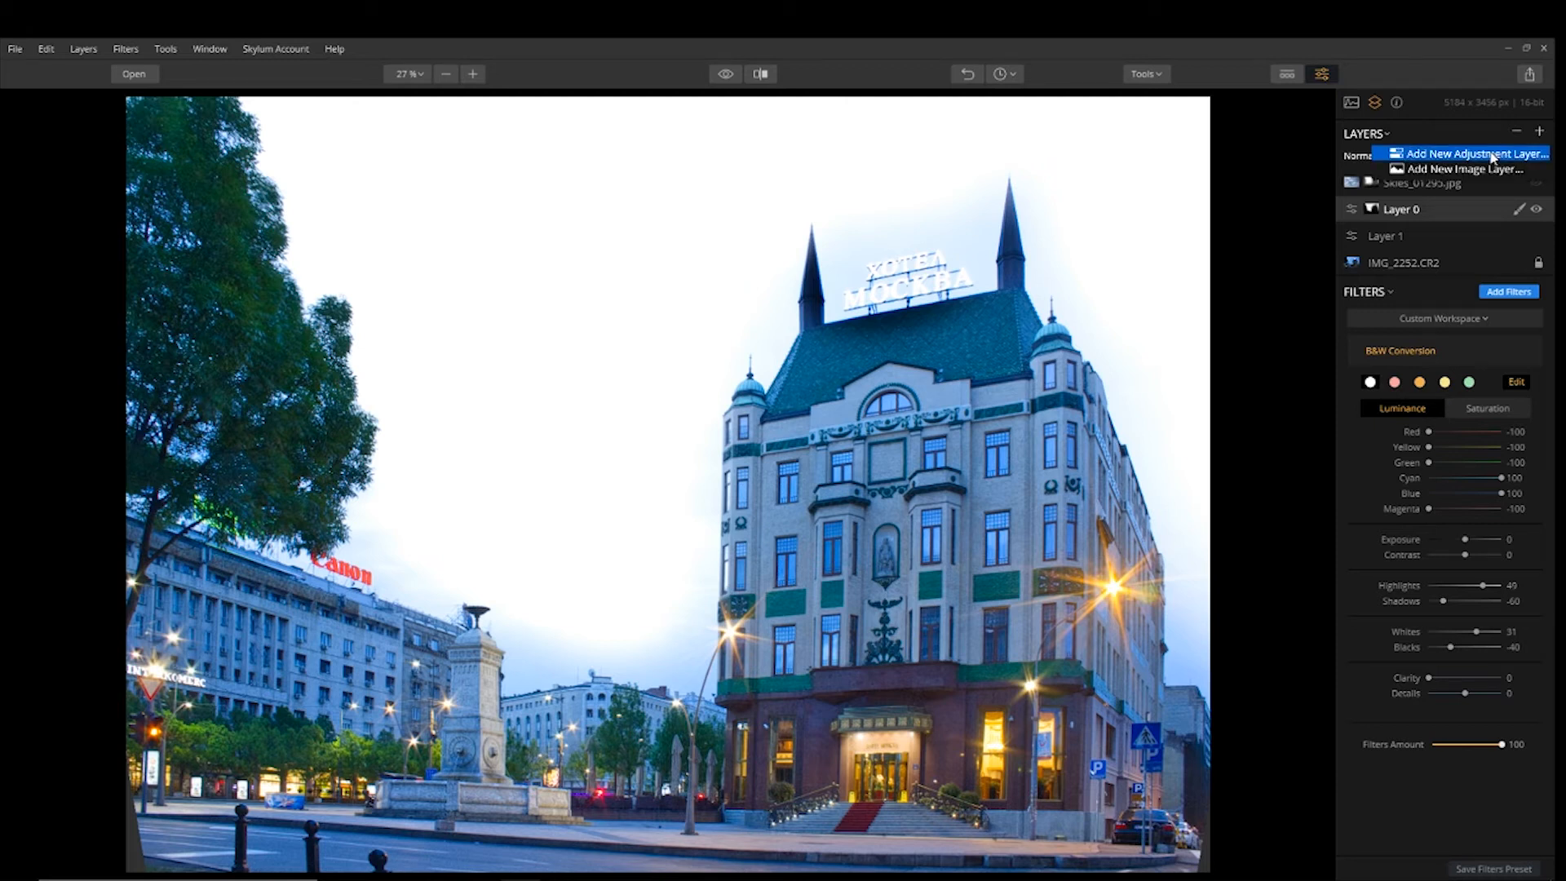
pyautogui.click(1503, 154)
pyautogui.click(1509, 322)
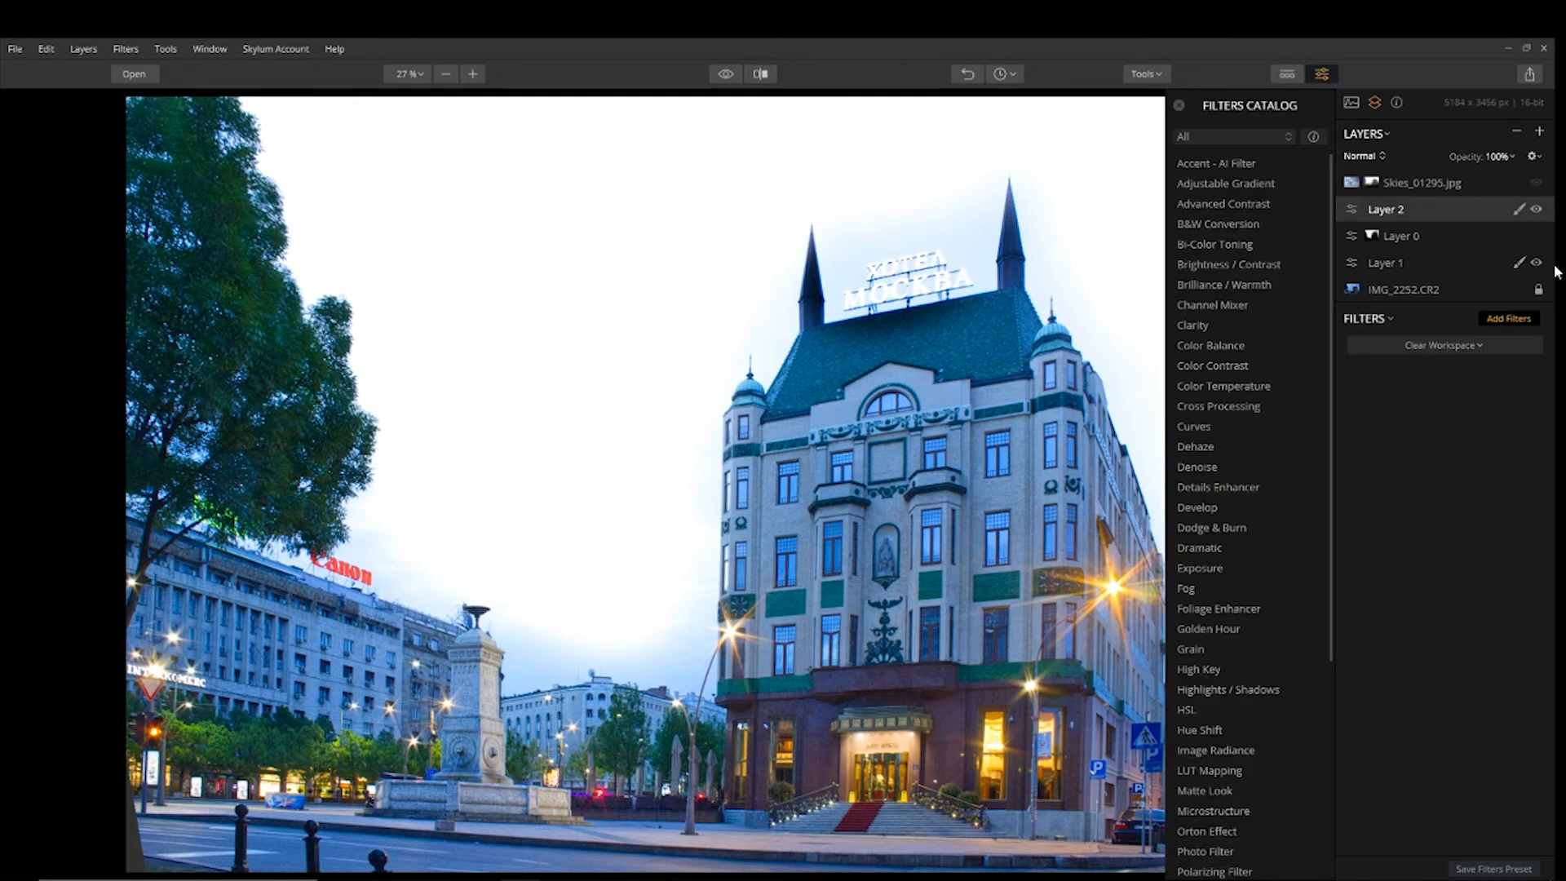
pyautogui.click(1210, 166)
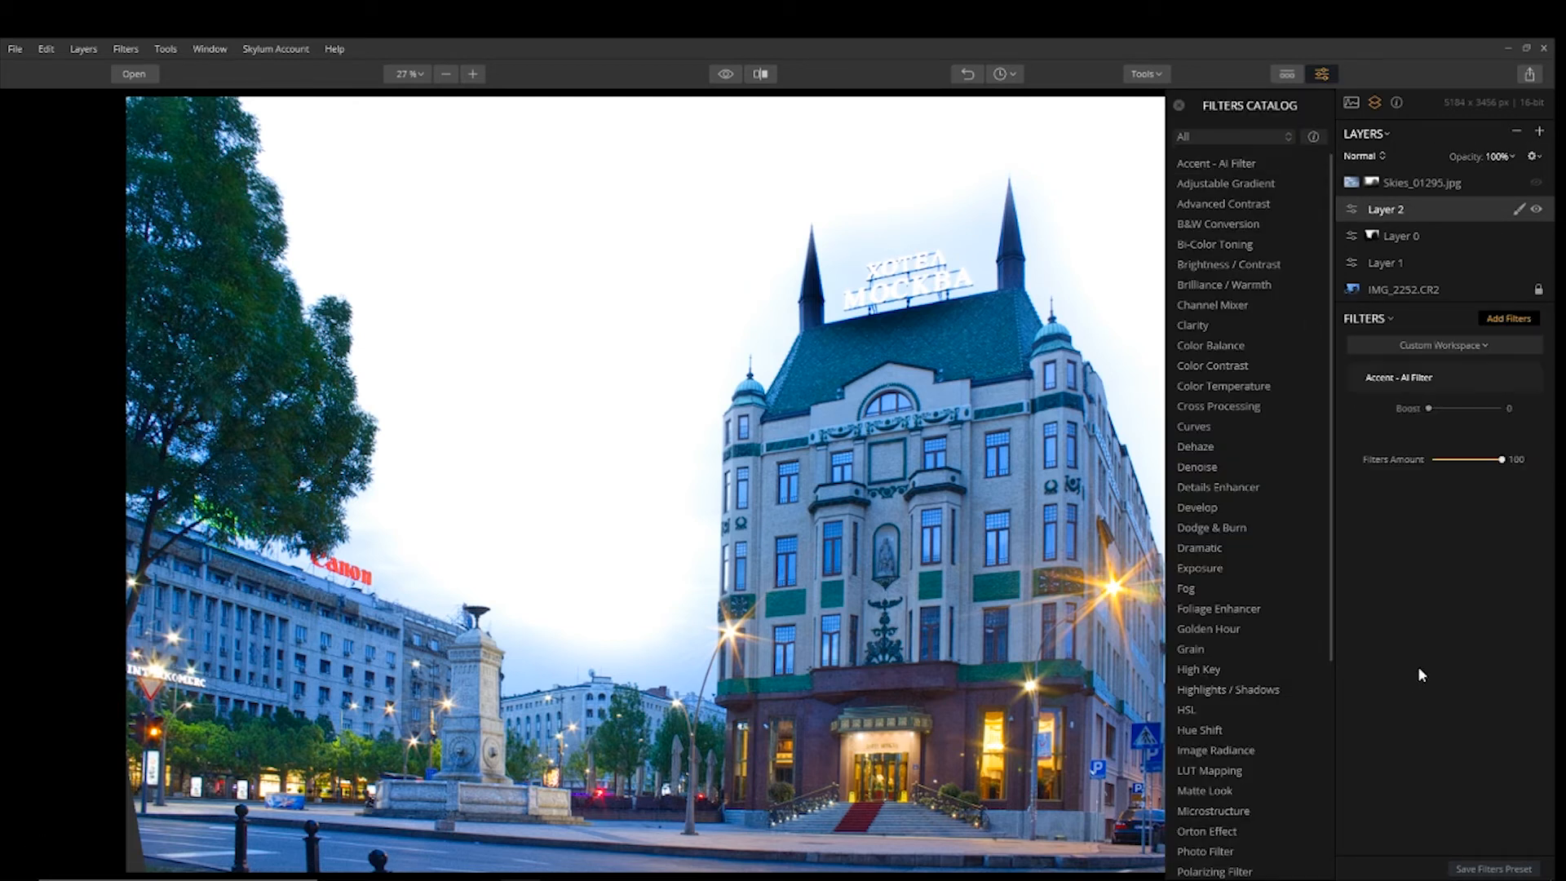
pyautogui.moveTo(1435, 411); pyautogui.dragTo(1449, 416)
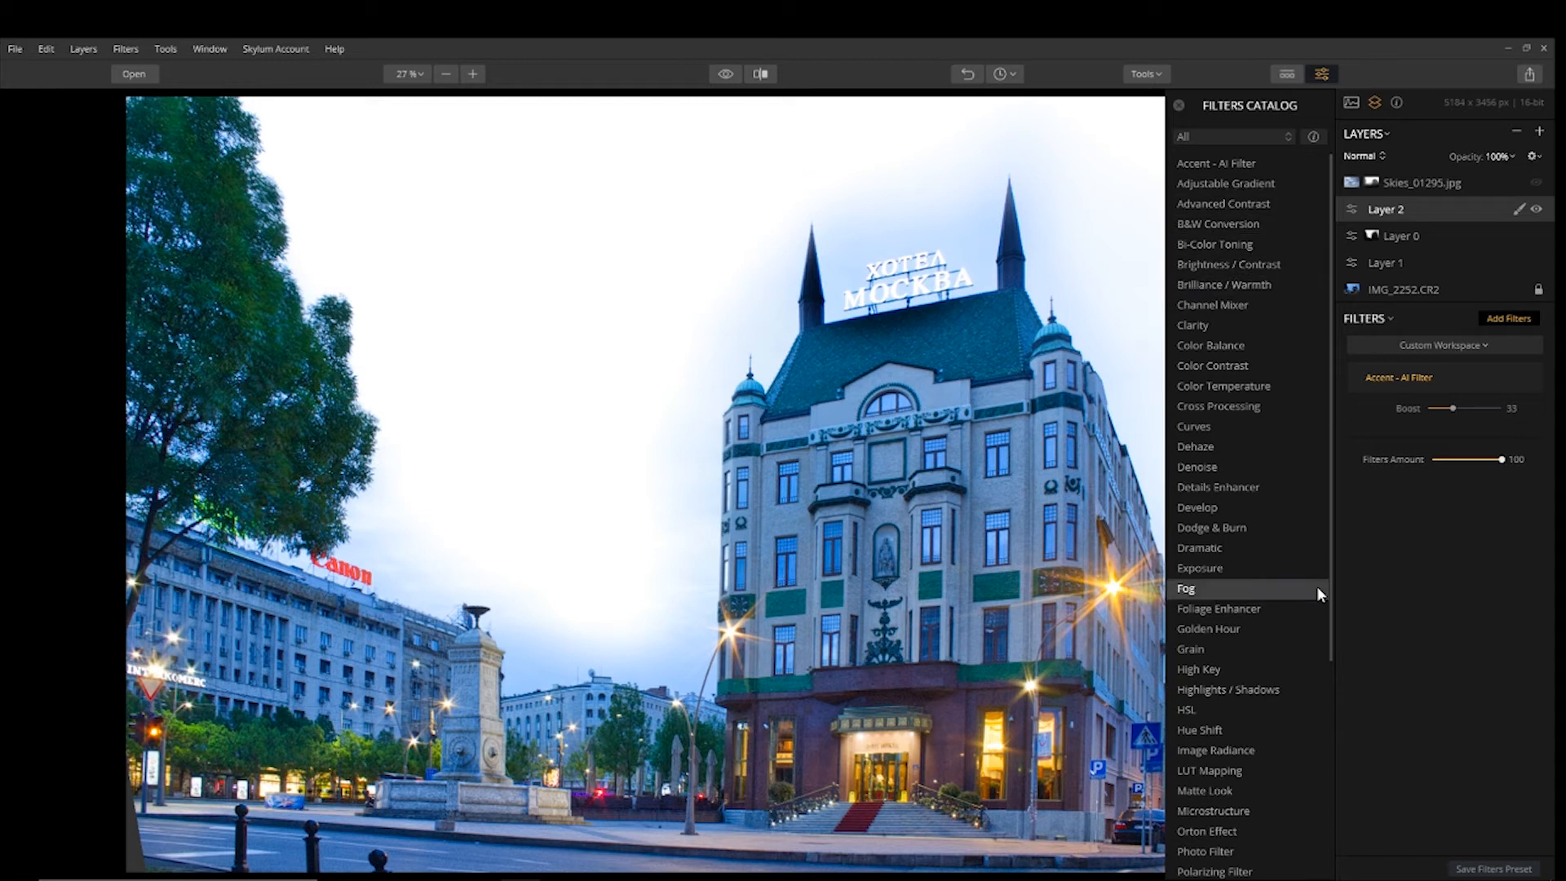
# Add a Golden Hour filter with amount 19 and a Foliage Enhancer filter with amount 31 to Layer 2.
pyautogui.click(1260, 633)
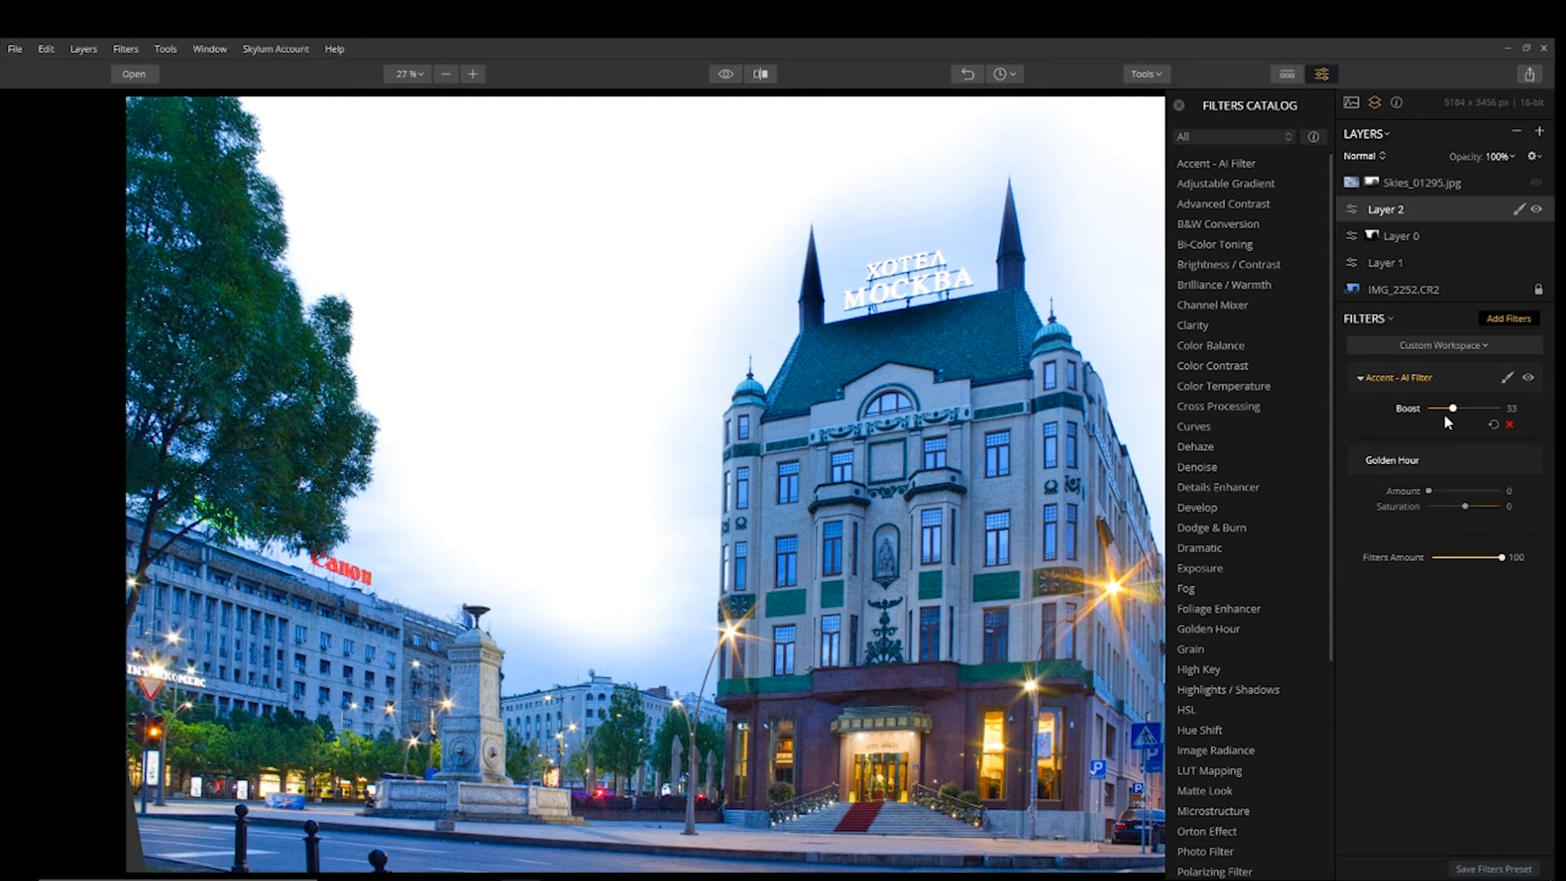
pyautogui.moveTo(1429, 492); pyautogui.dragTo(1439, 493)
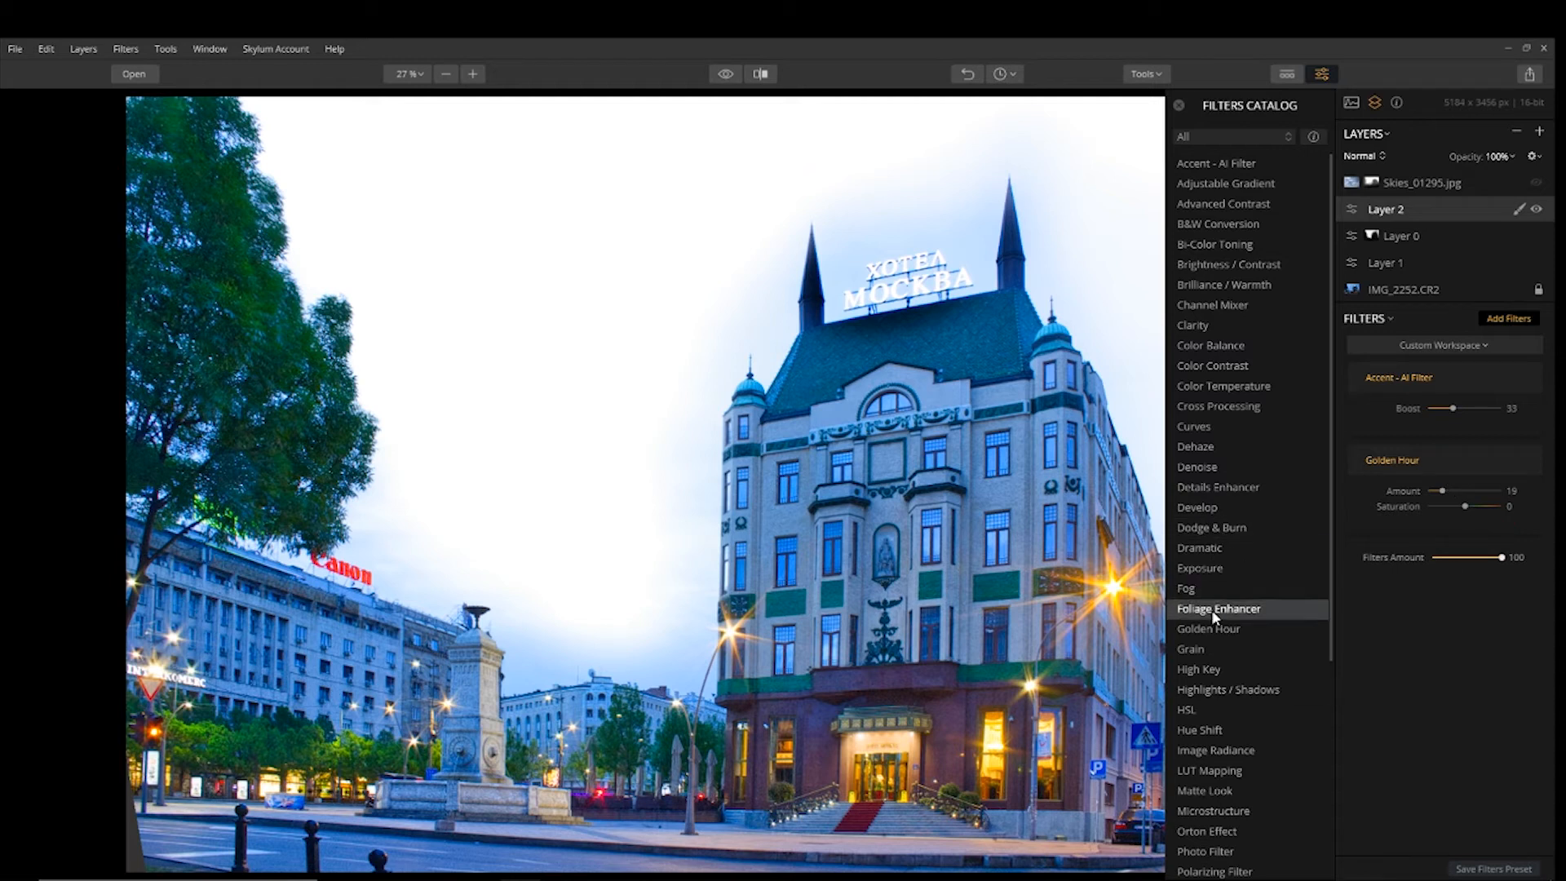
pyautogui.click(1255, 609)
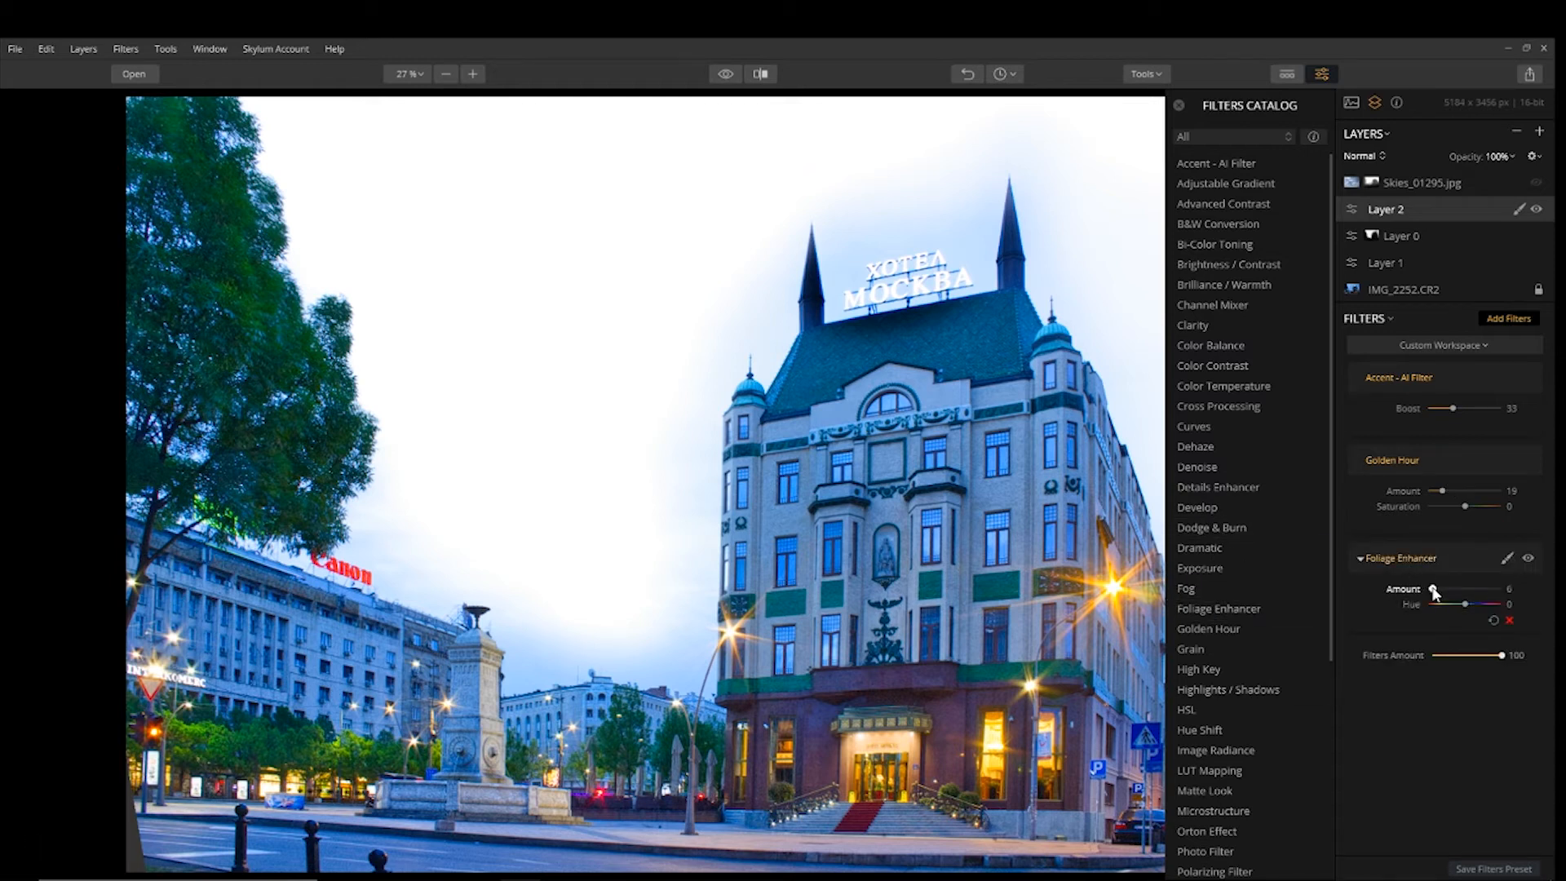
pyautogui.moveTo(1437, 590); pyautogui.dragTo(1452, 592)
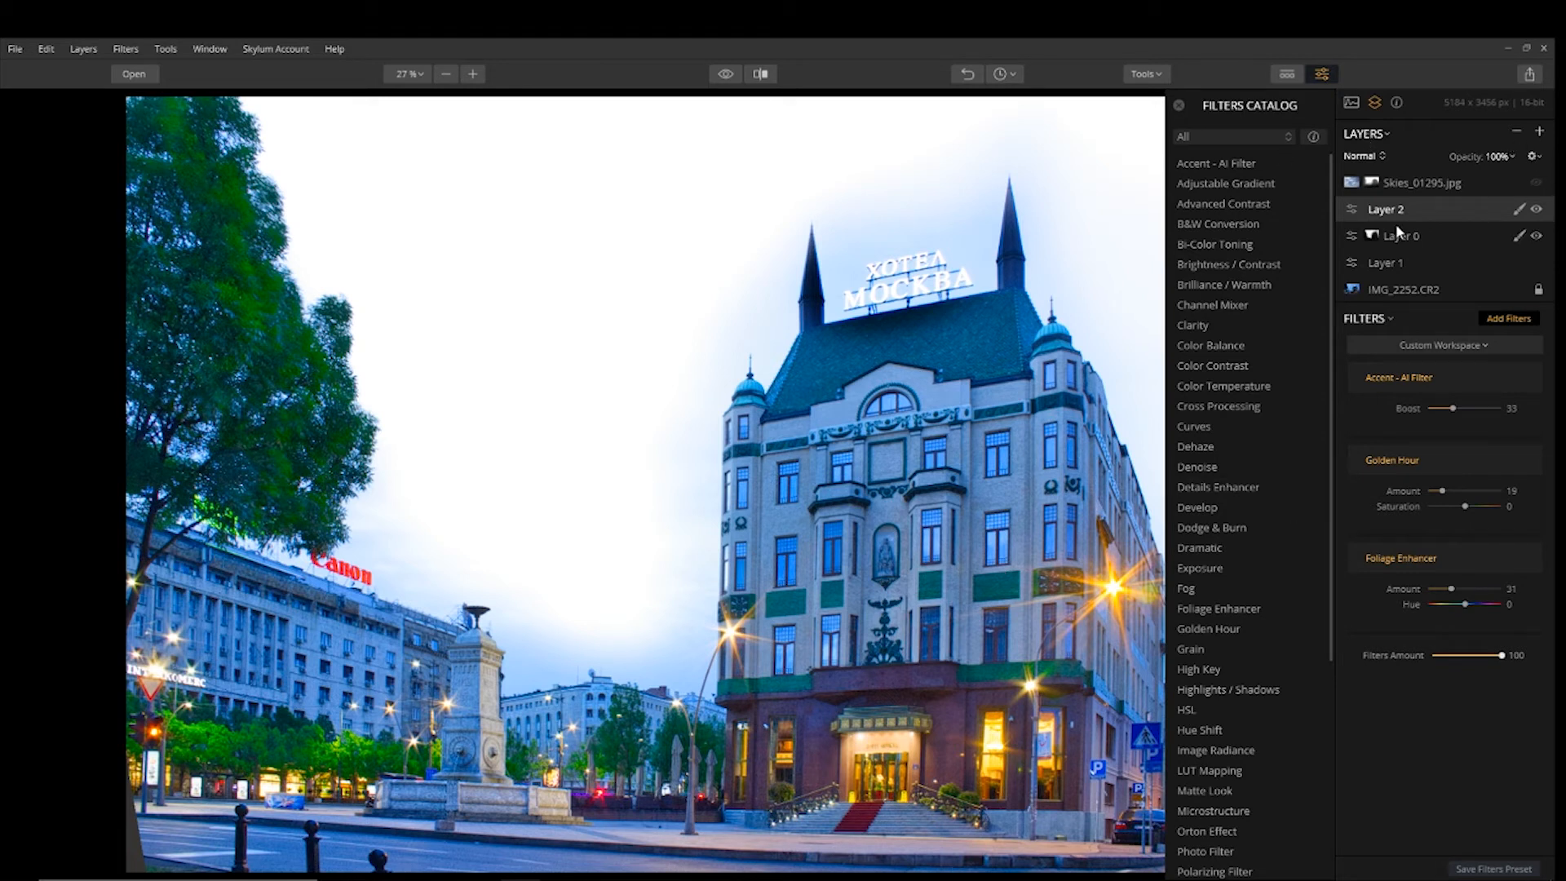
pyautogui.click(1538, 211)
# Add a new adjustment layer above Layer 2 and apply a Clarity filter with amount 17.
pyautogui.click(1540, 133)
pyautogui.click(1500, 151)
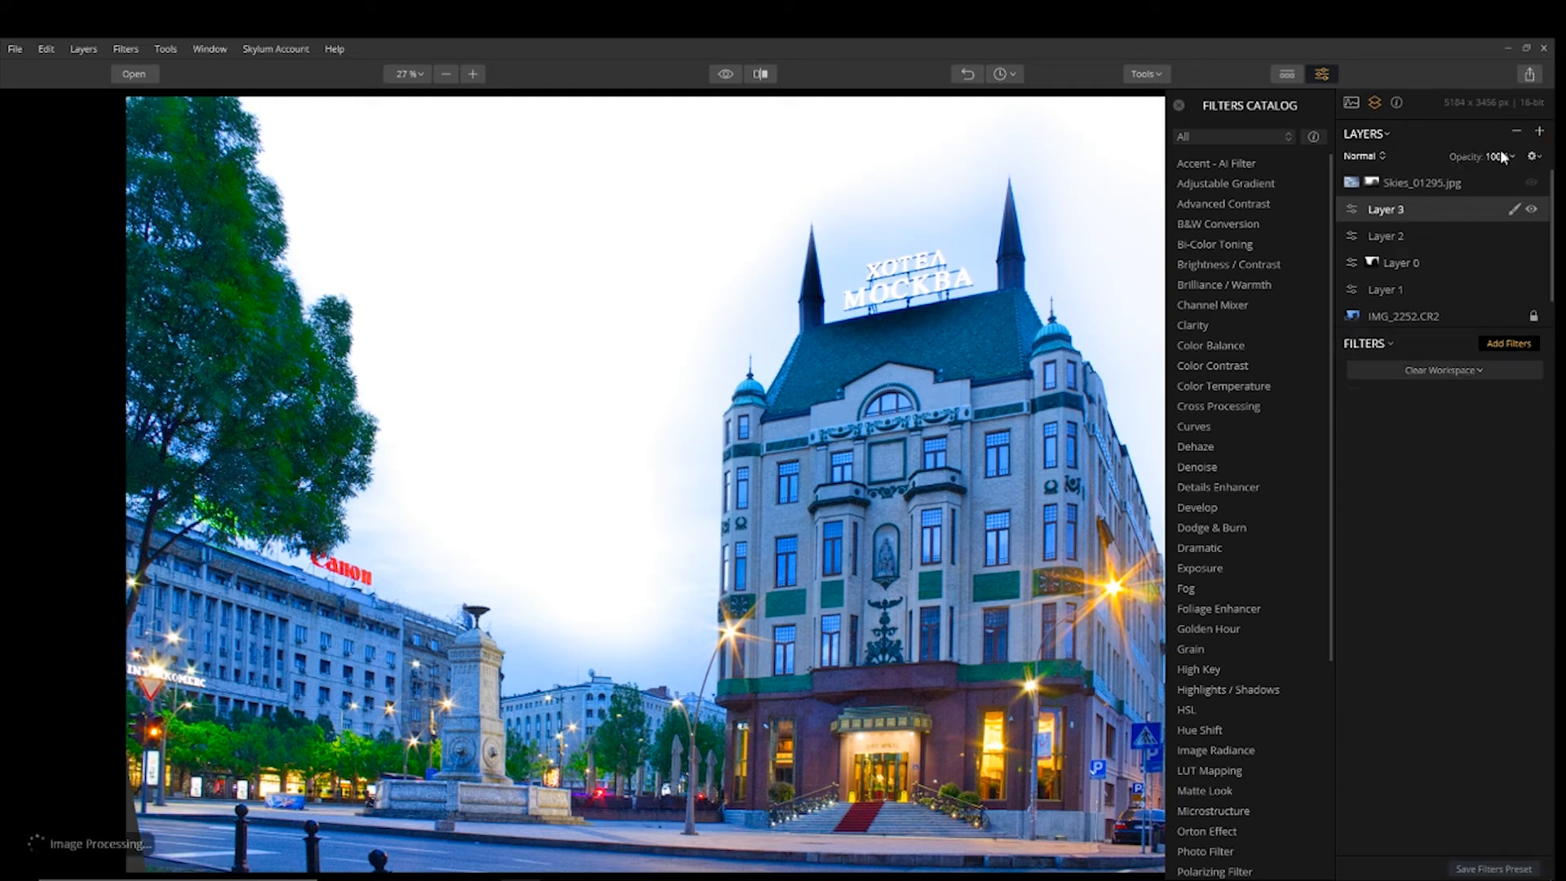
pyautogui.click(1199, 325)
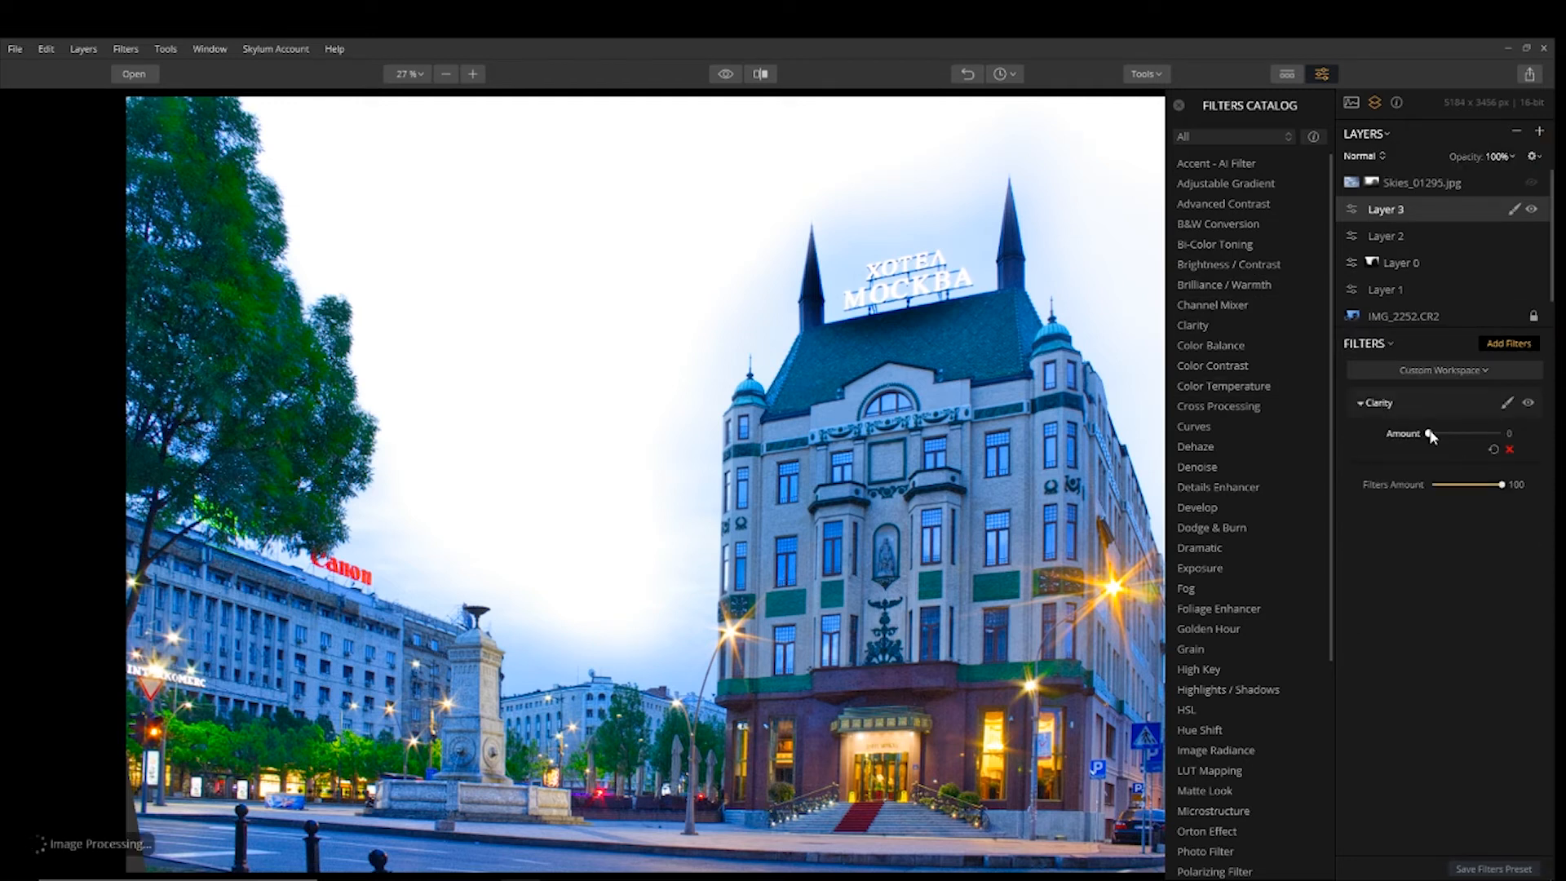
pyautogui.moveTo(1431, 436); pyautogui.dragTo(1437, 438)
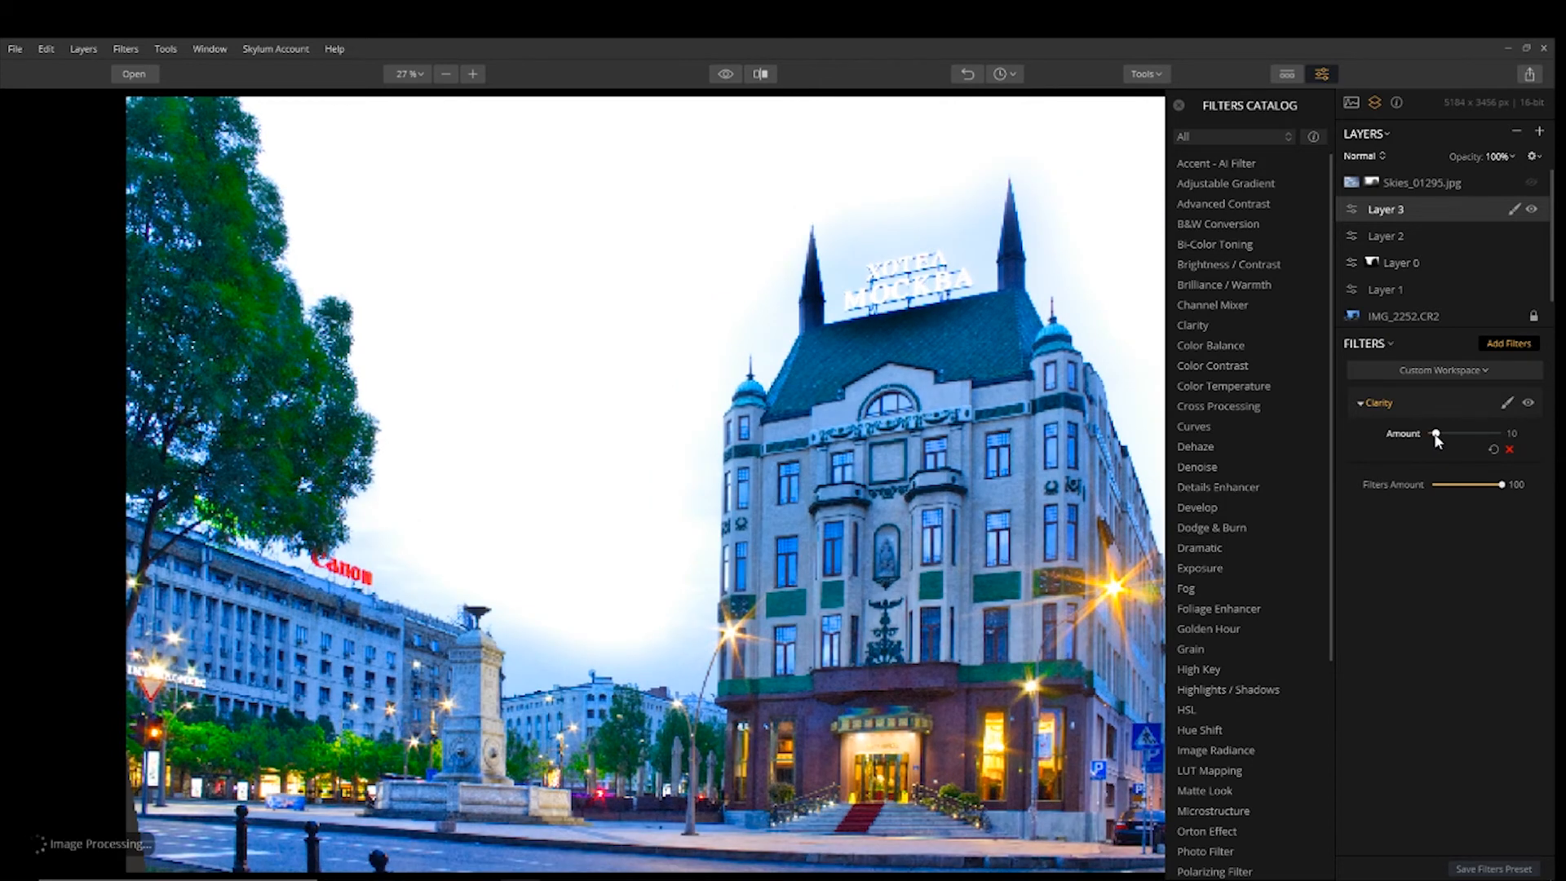
pyautogui.moveTo(1436, 438); pyautogui.dragTo(1443, 441)
# Add a Denoise filter to Layer 3 with luminosity 37 and close the filters catalog.
pyautogui.click(1306, 467)
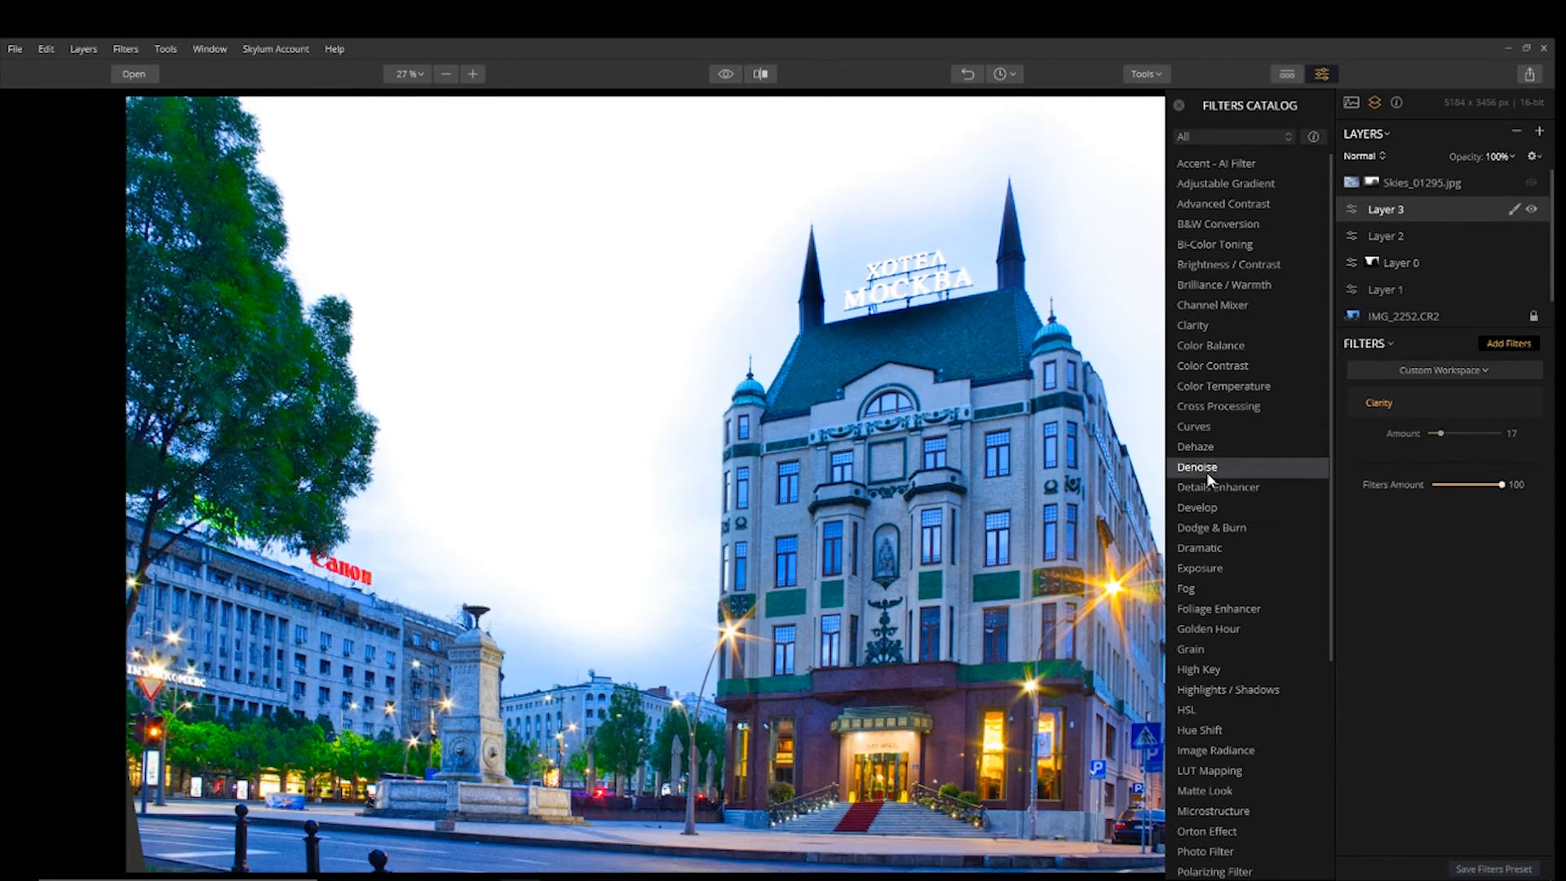
pyautogui.moveTo(1429, 516); pyautogui.dragTo(1446, 523)
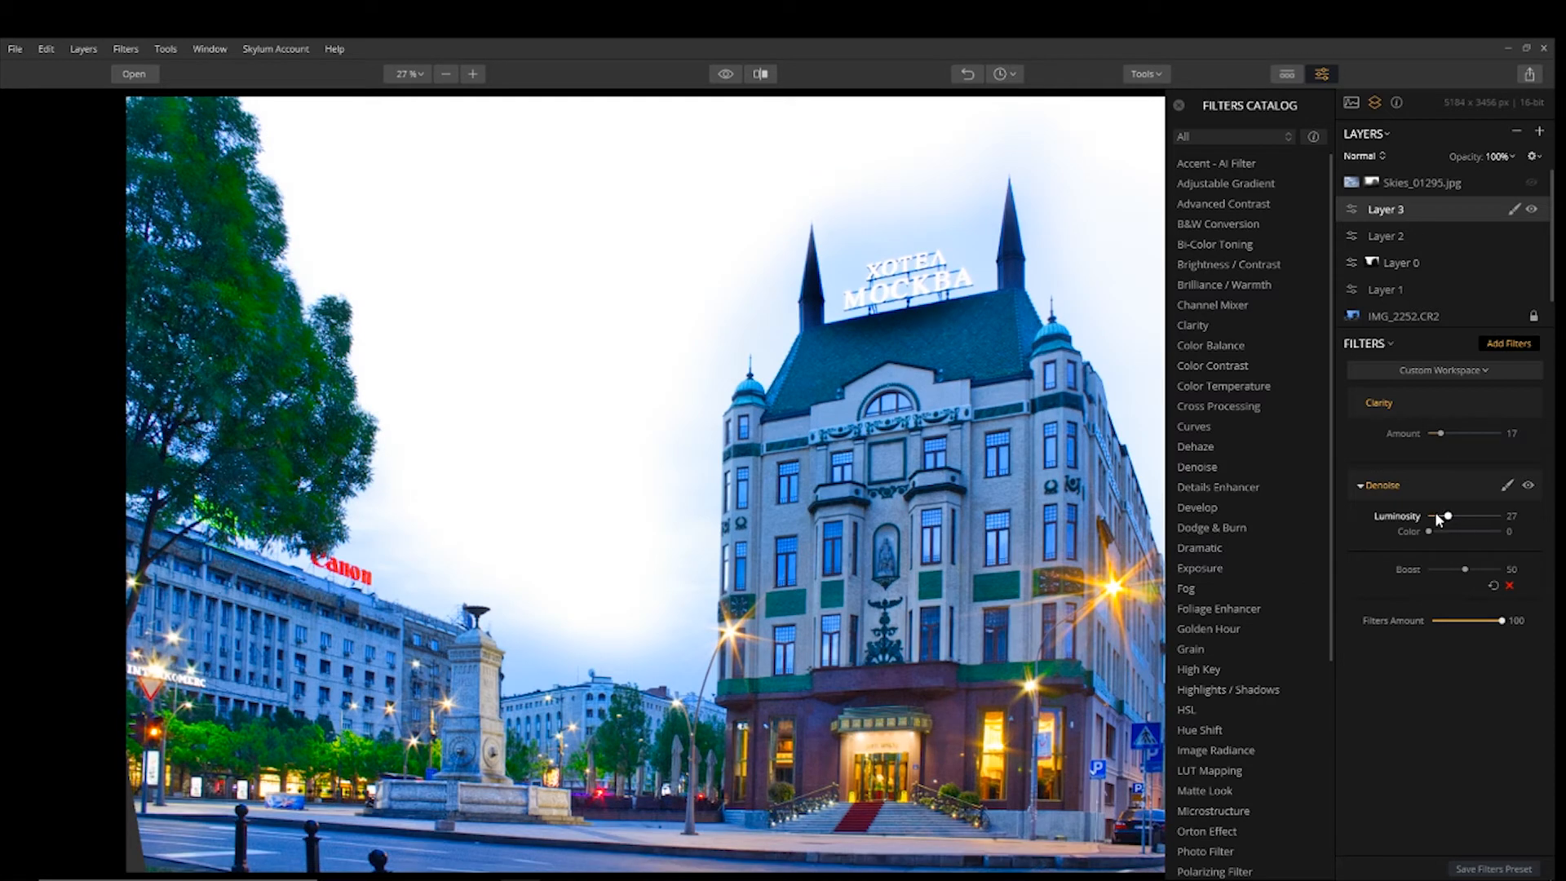
pyautogui.moveTo(1447, 517); pyautogui.dragTo(1456, 518)
pyautogui.click(1178, 106)
# Compare the image edited up to Layer 3 with the original photo.
pyautogui.click(1366, 210)
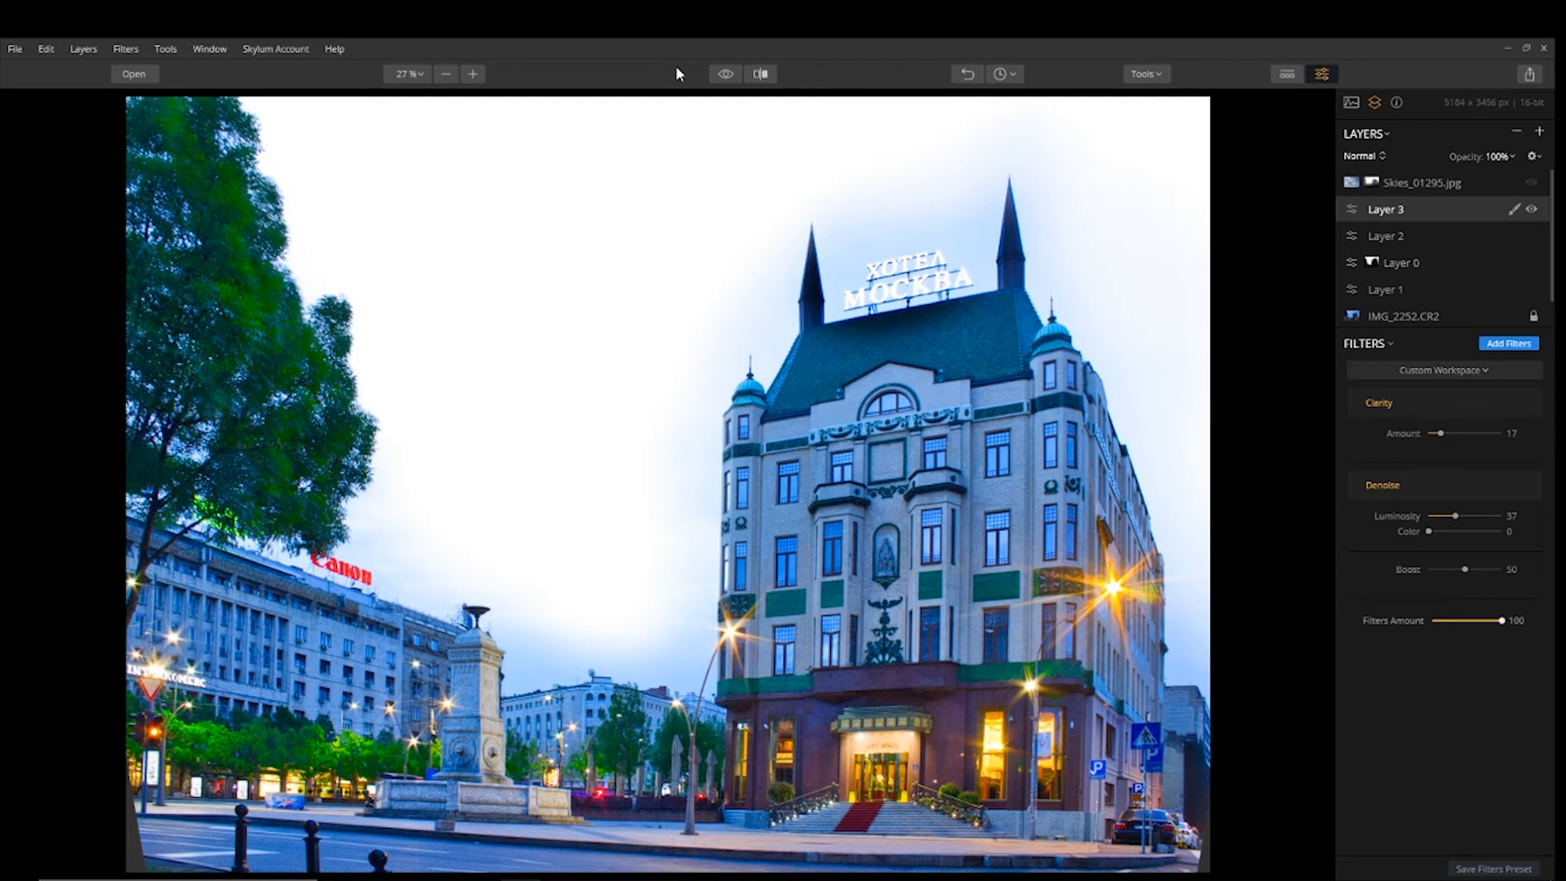
pyautogui.click(726, 75)
pyautogui.click(726, 75)
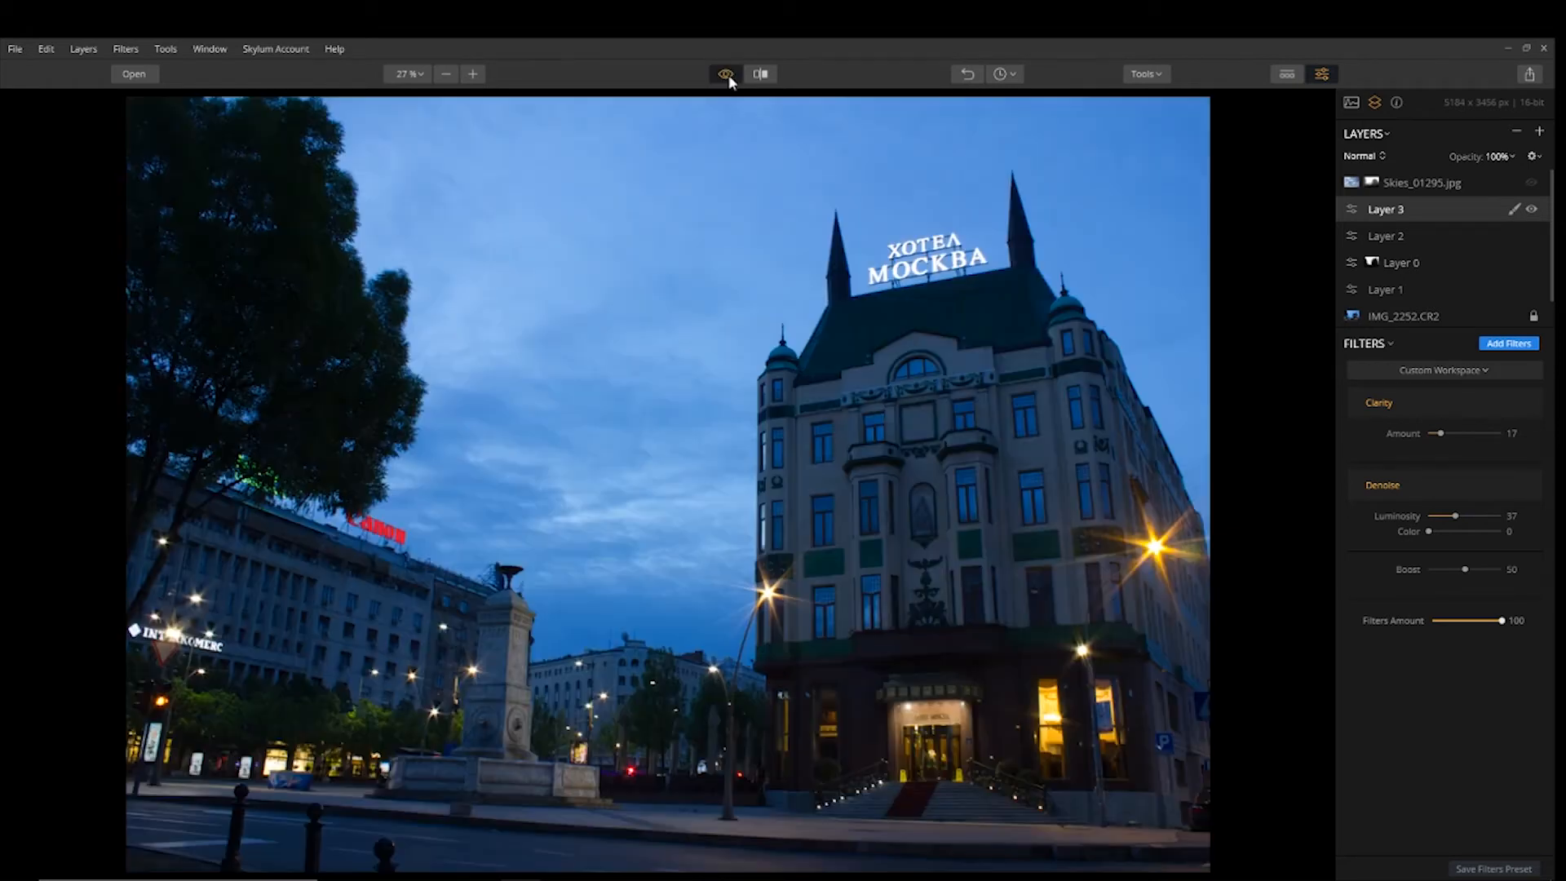
pyautogui.click(726, 74)
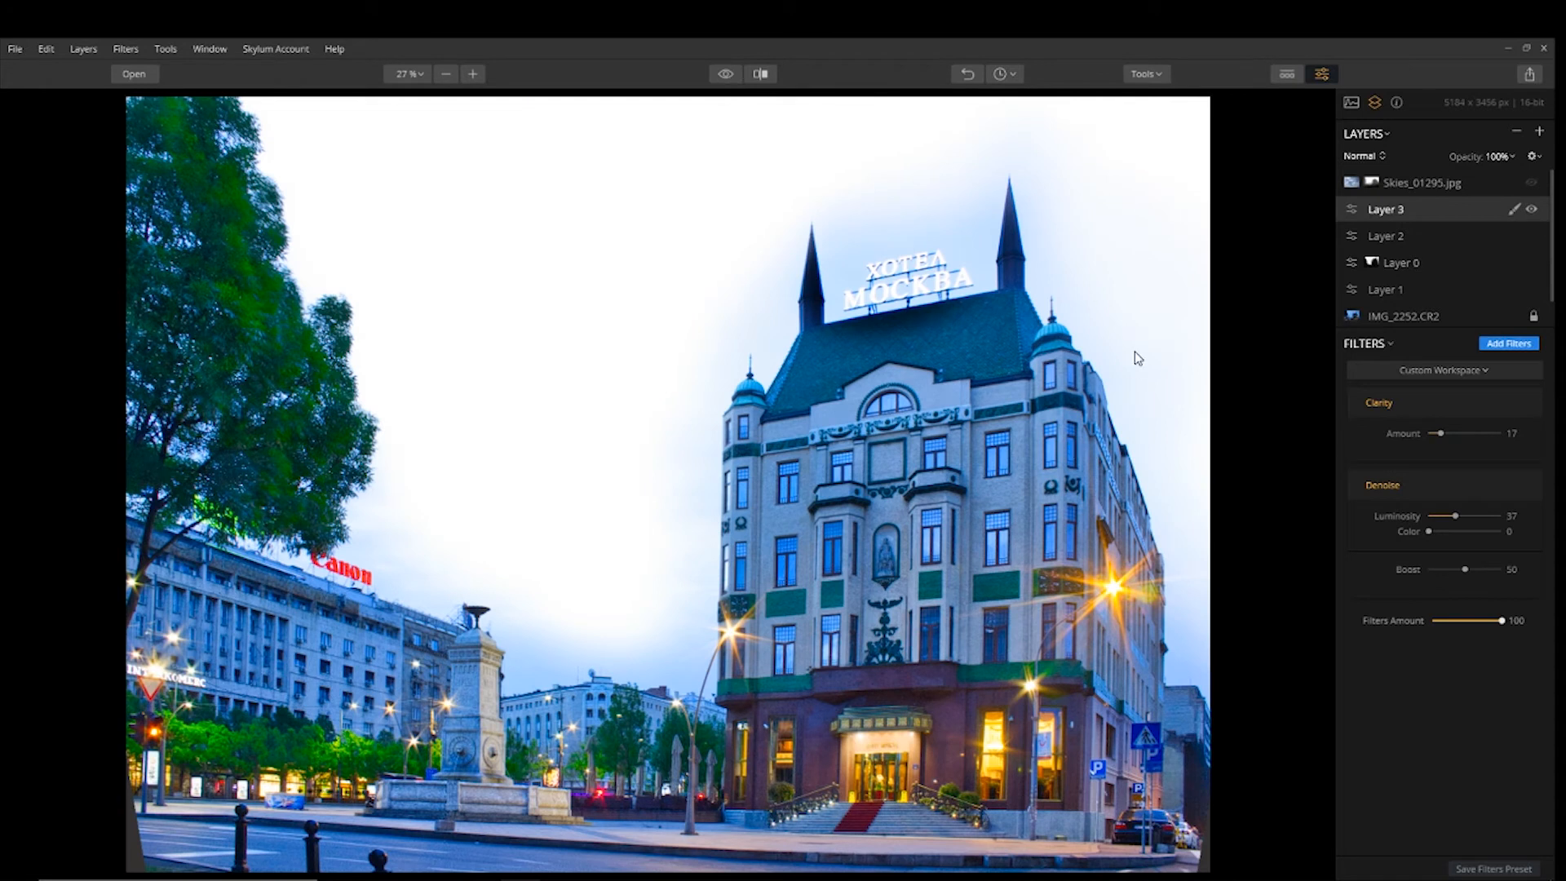
# Add a new adjustment layer above Layer 3 and apply a Dodge & Burn filter to it.
pyautogui.click(1539, 131)
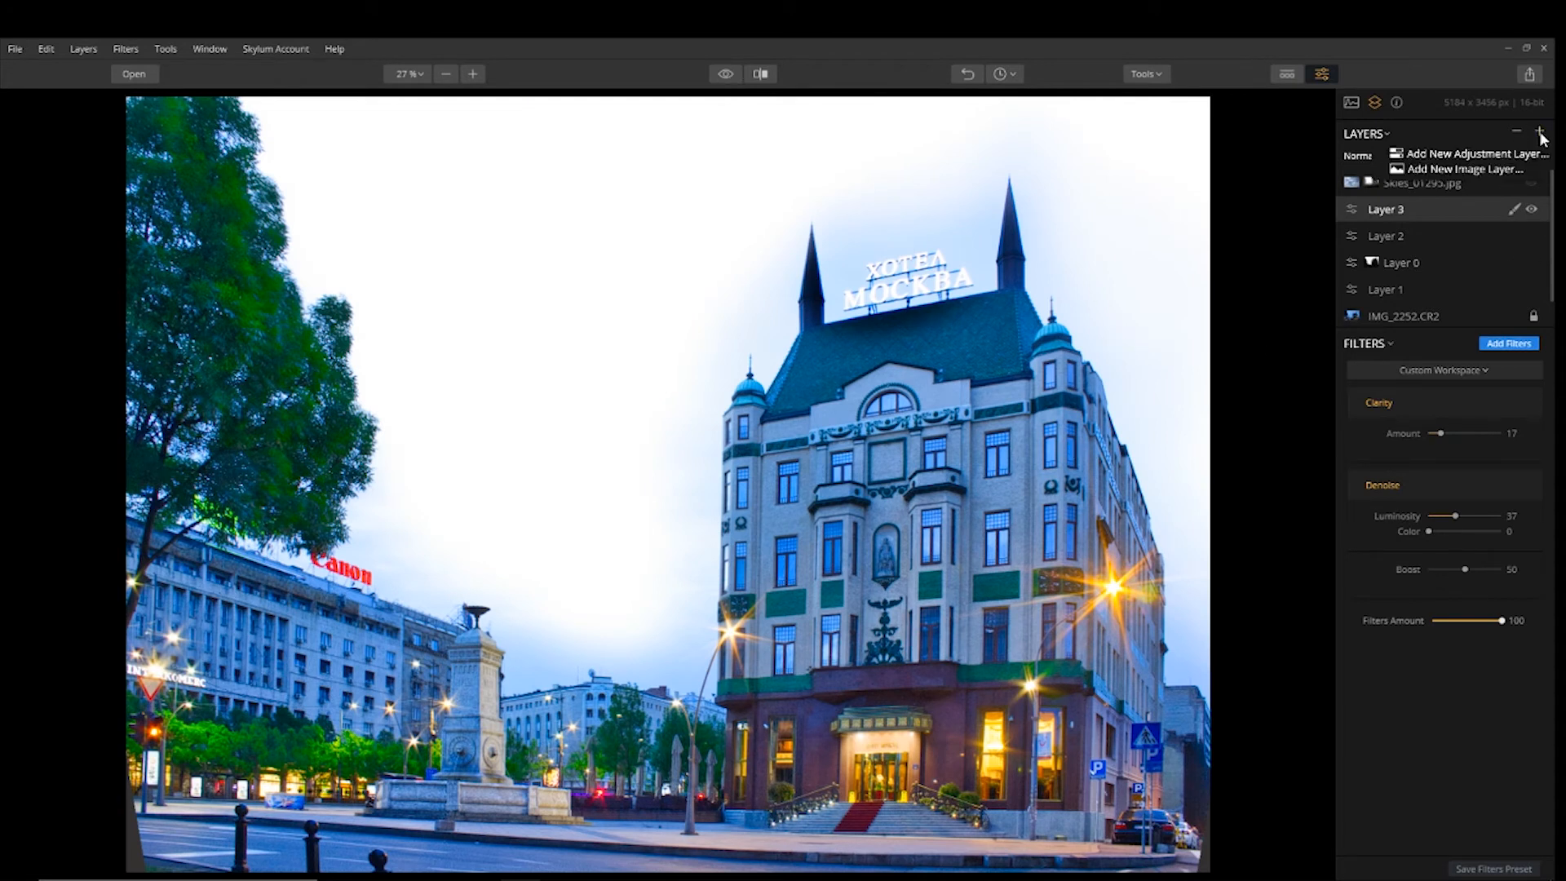
pyautogui.click(1485, 153)
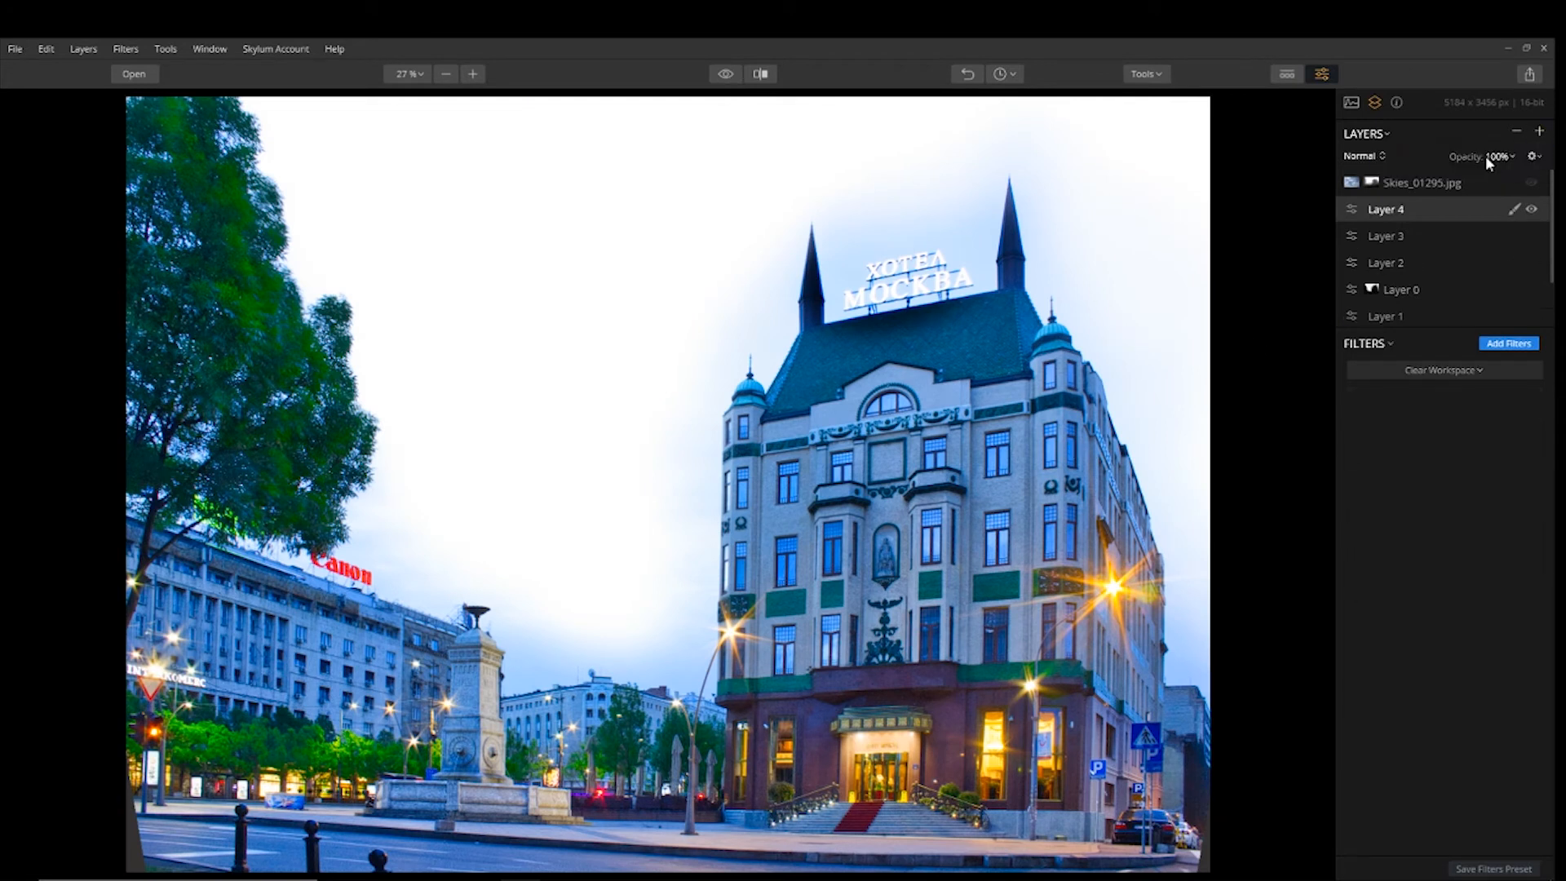
pyautogui.click(1510, 344)
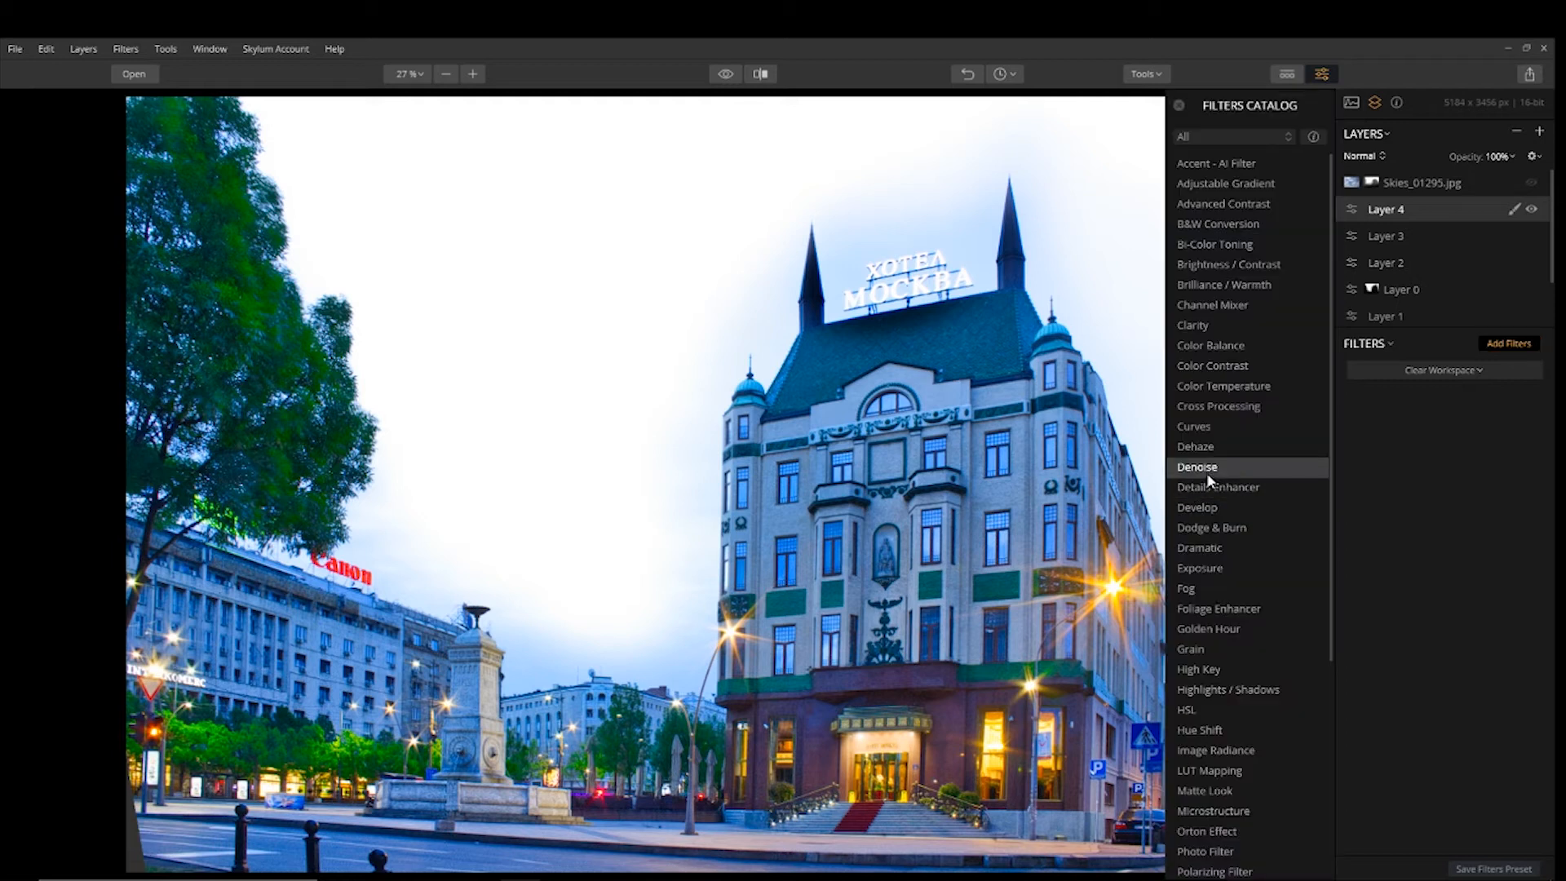
pyautogui.click(1207, 528)
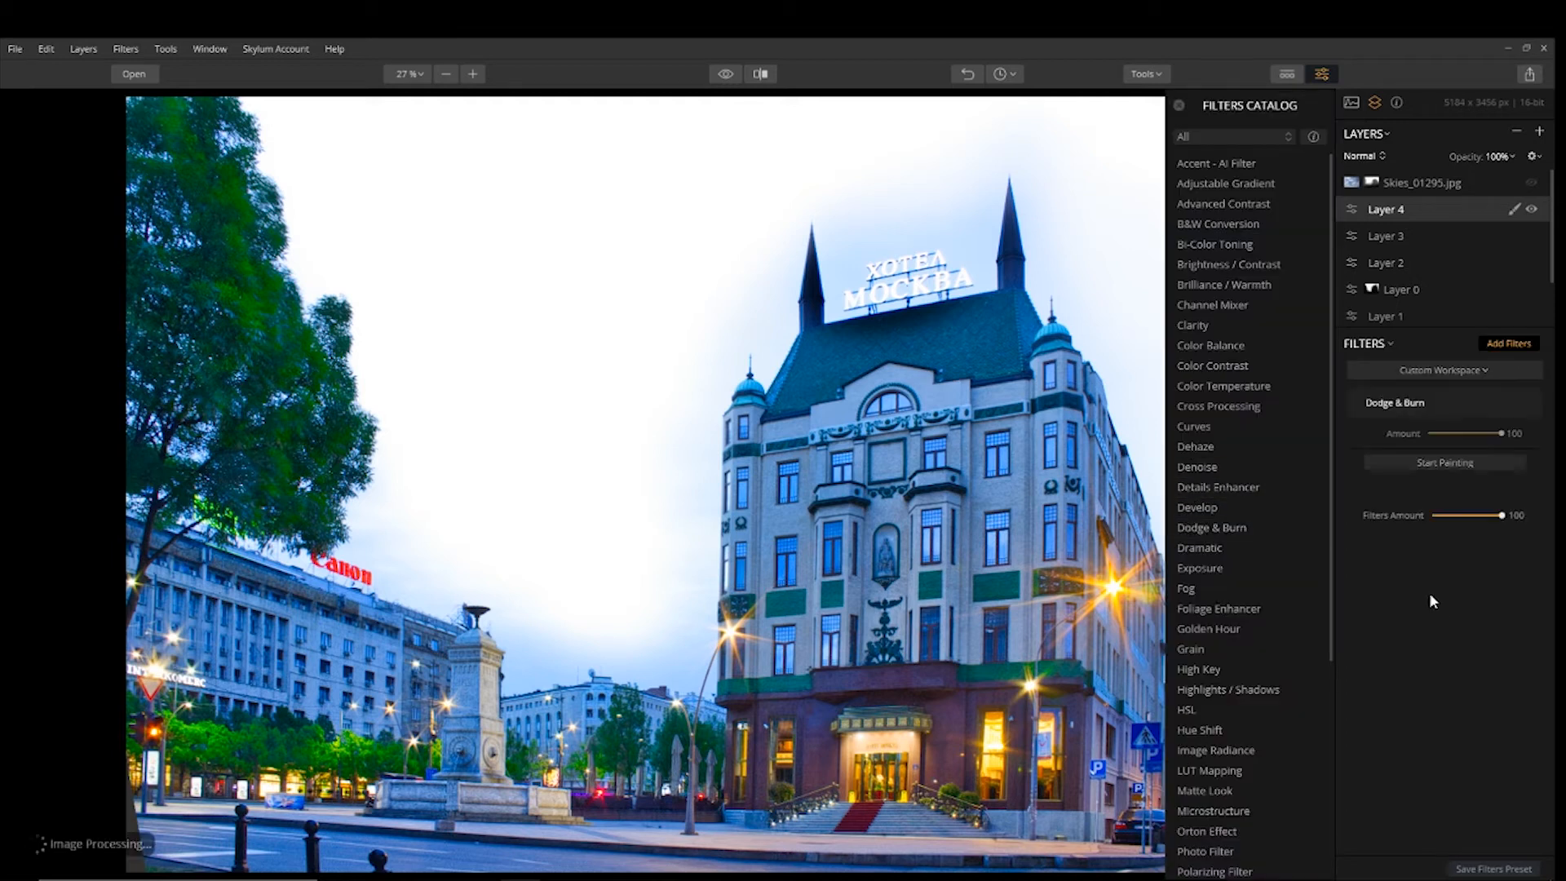
# Start painting with Dodge & Burn, darken the building behind the monument at 50% strength, and erase those strokes.
pyautogui.click(1429, 462)
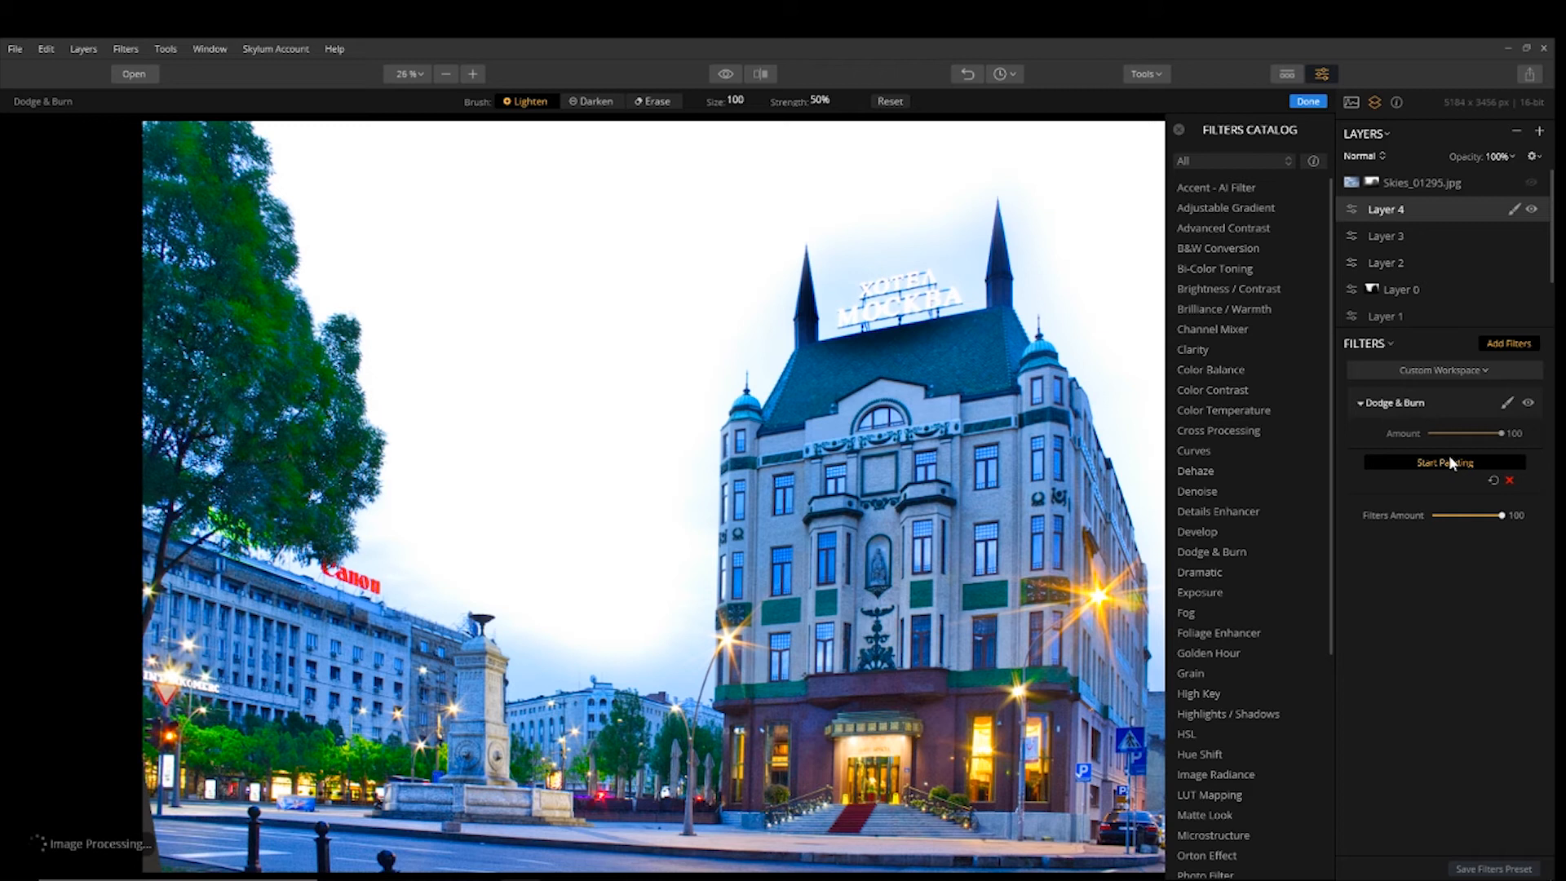
pyautogui.click(591, 101)
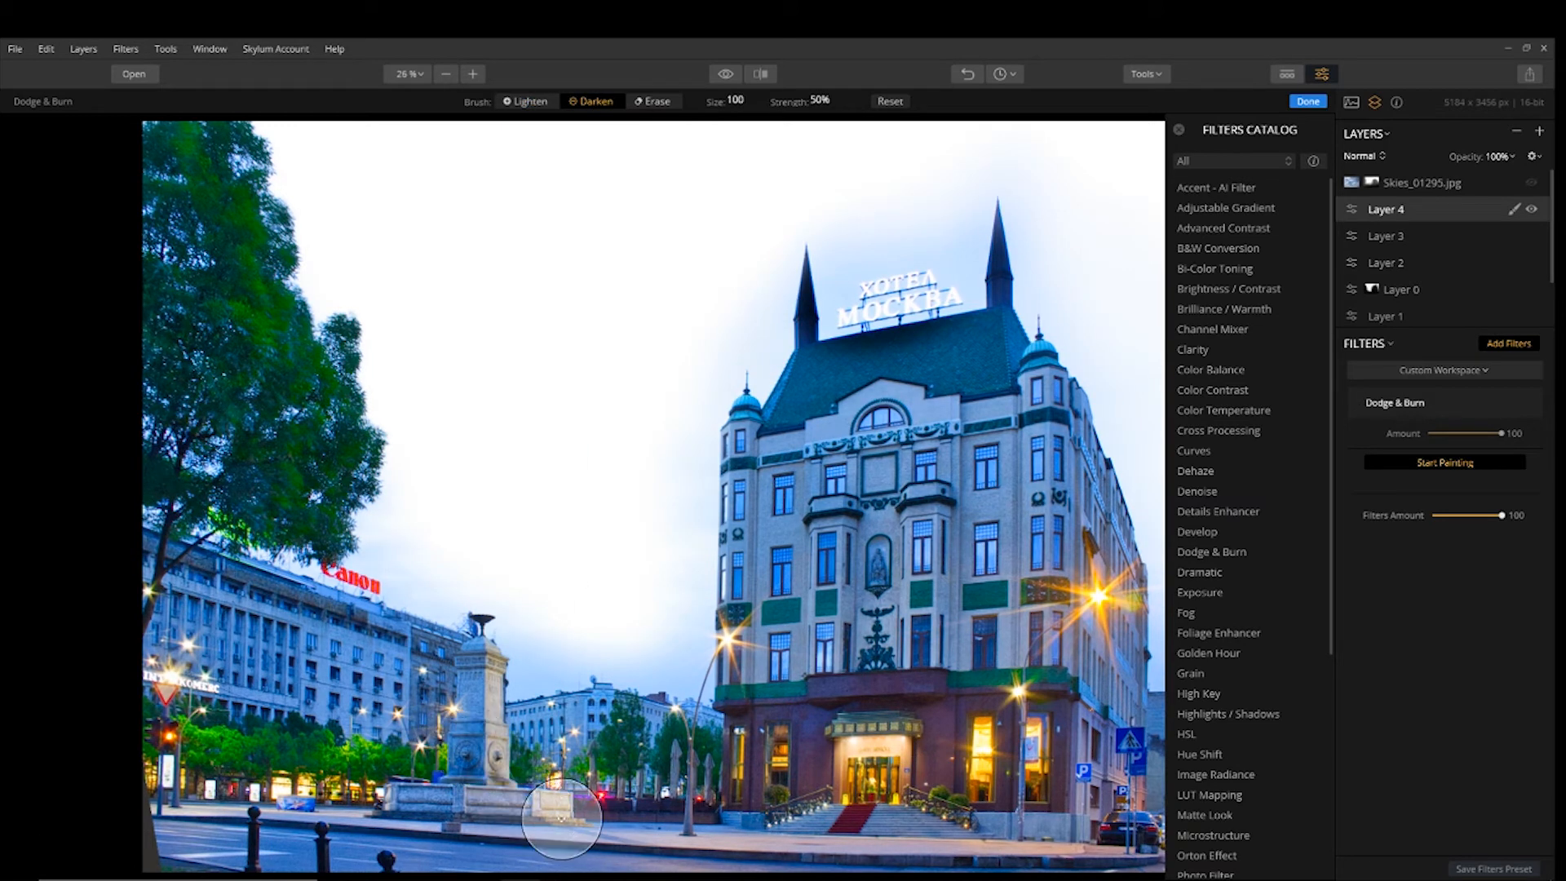
pyautogui.moveTo(258, 670)
pyautogui.mouseDown()
pyautogui.moveTo(200, 650)
pyautogui.moveTo(390, 802)
pyautogui.moveTo(330, 767)
pyautogui.moveTo(330, 682)
pyautogui.moveTo(347, 668)
pyautogui.moveTo(409, 682)
pyautogui.mouseUp()
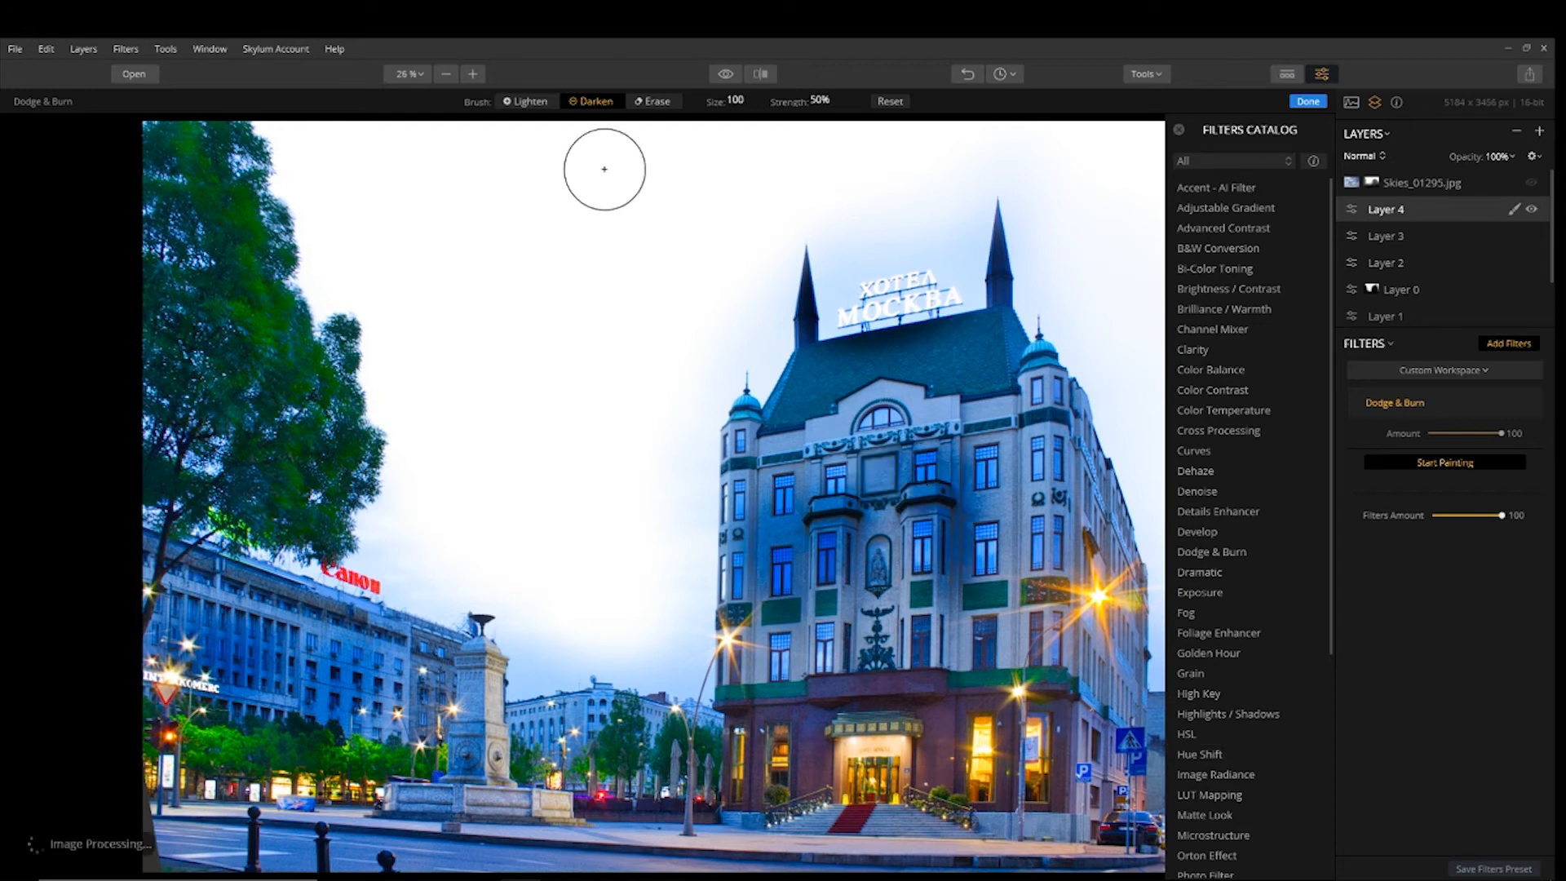
pyautogui.click(651, 101)
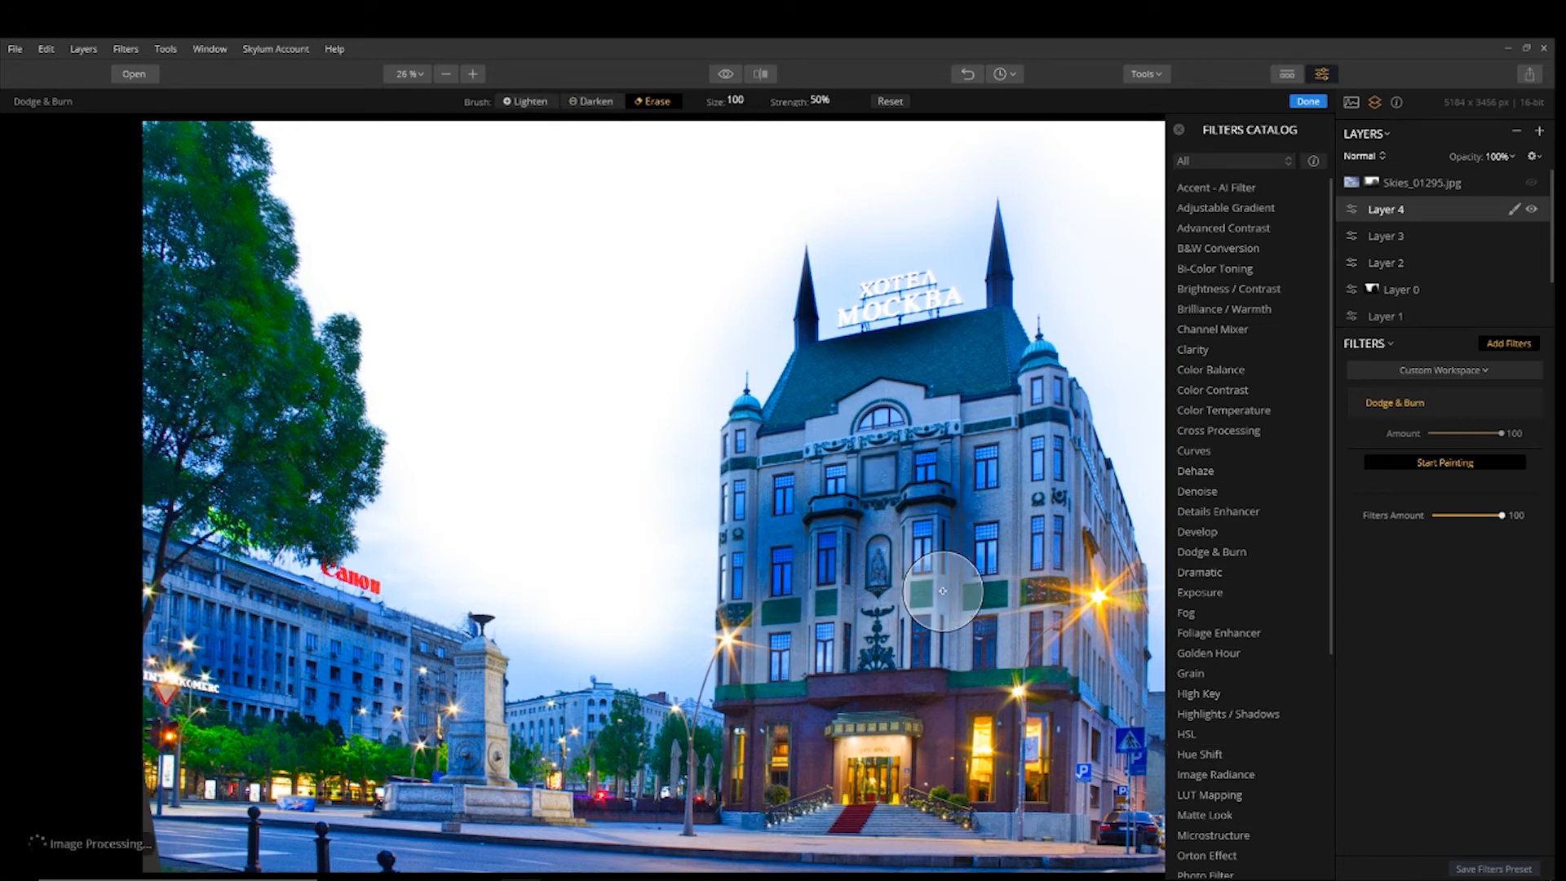
pyautogui.moveTo(260, 691)
pyautogui.mouseDown()
pyautogui.moveTo(241, 650)
pyautogui.moveTo(314, 687)
pyautogui.moveTo(236, 659)
pyautogui.mouseUp()
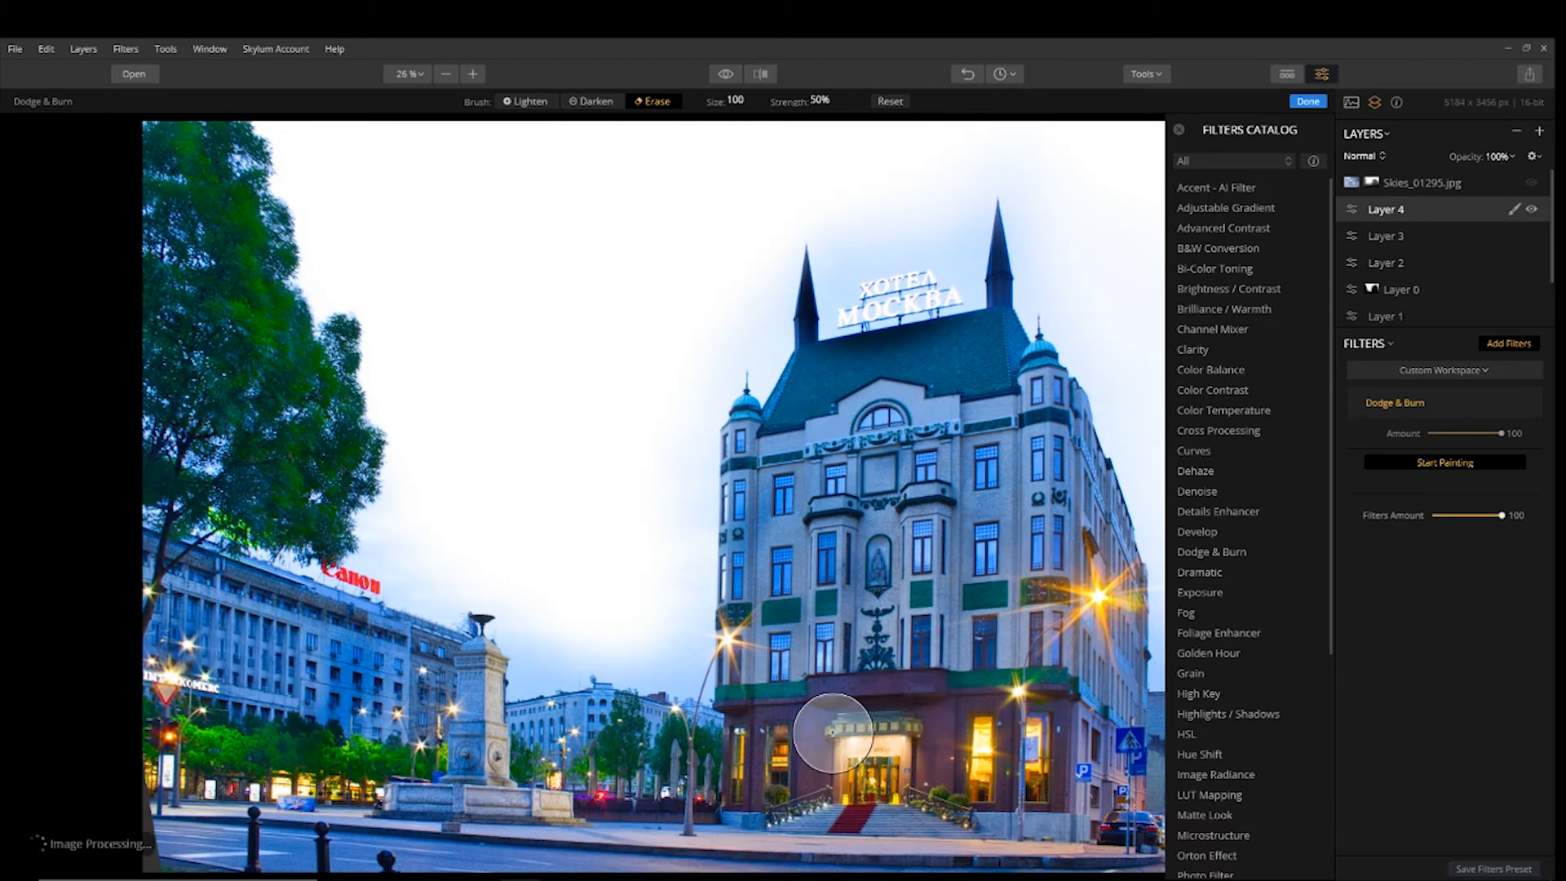
# Try to darken the hotel's ground floor with the Dodge & Burn brush at 50% strength.
pyautogui.click(593, 101)
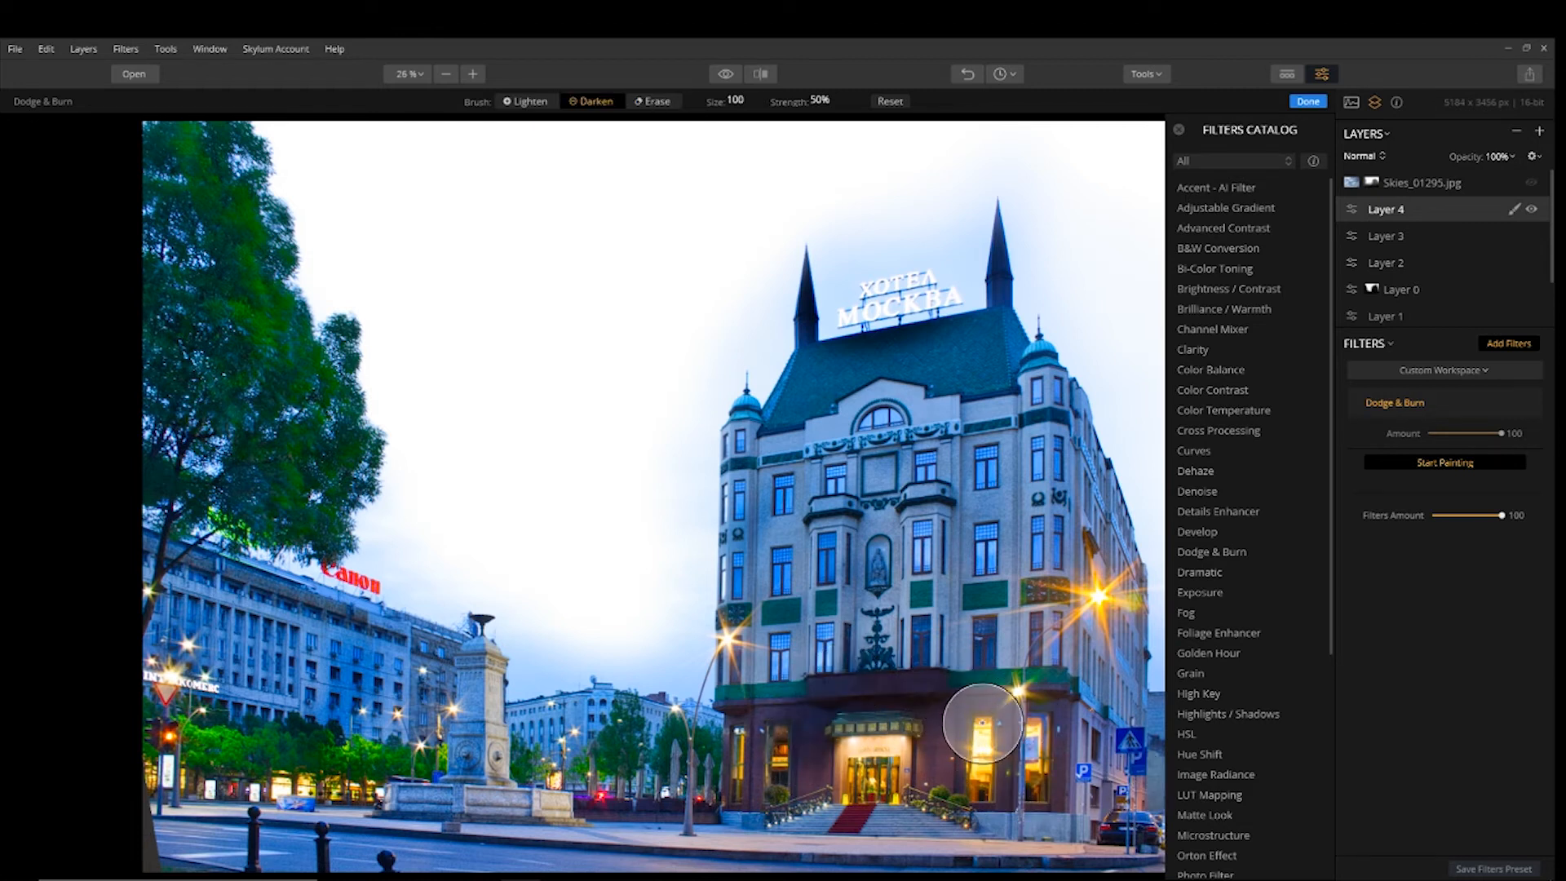
pyautogui.moveTo(1035, 703)
pyautogui.mouseDown()
pyautogui.moveTo(781, 675)
pyautogui.moveTo(759, 721)
pyautogui.mouseUp()
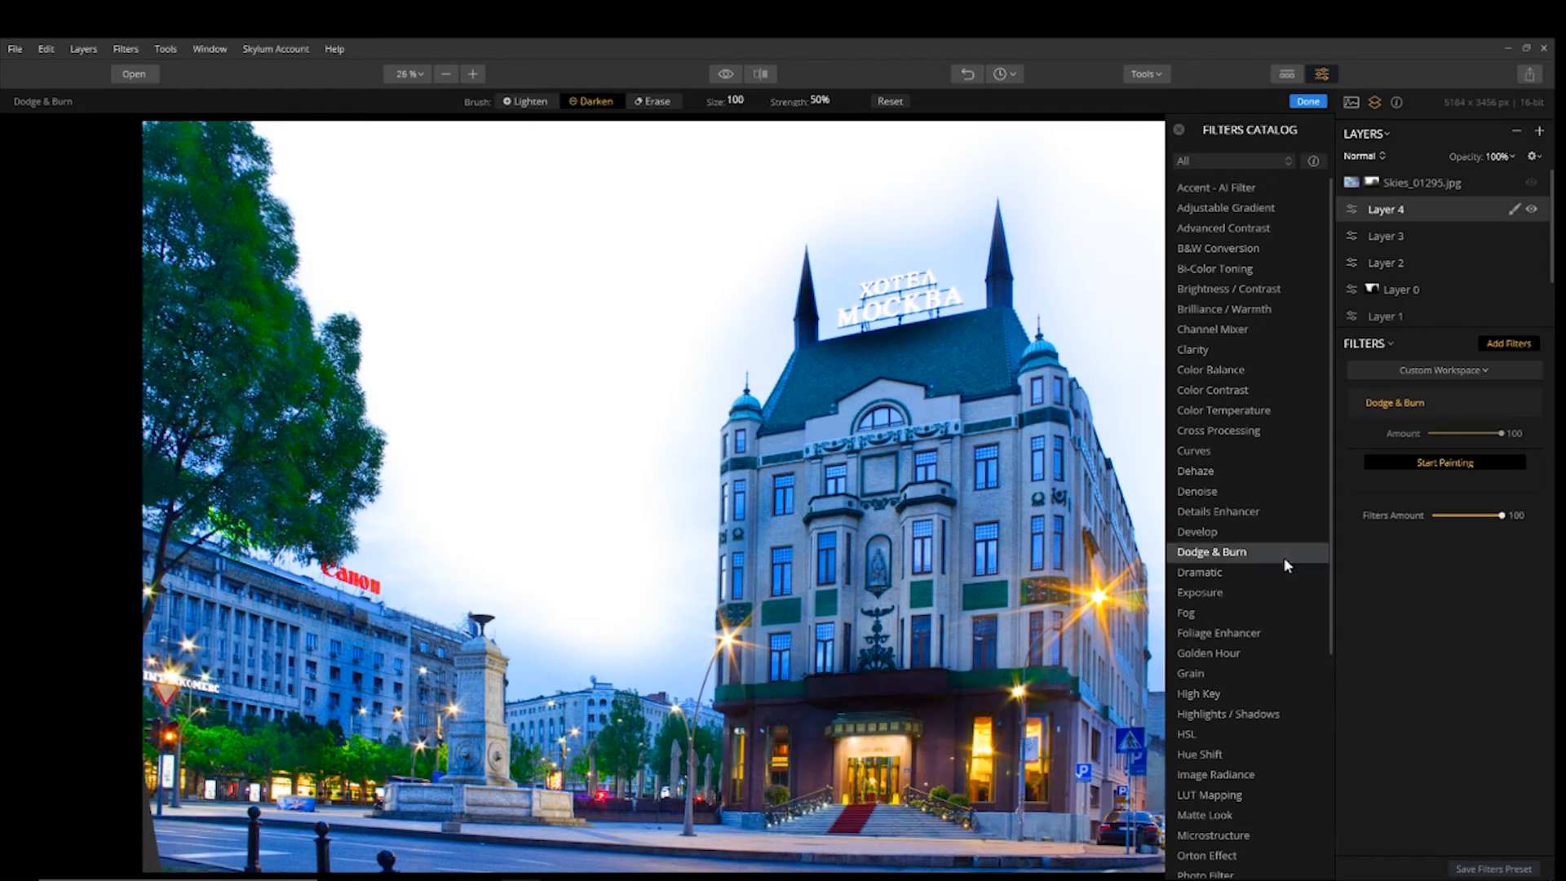
pyautogui.click(659, 104)
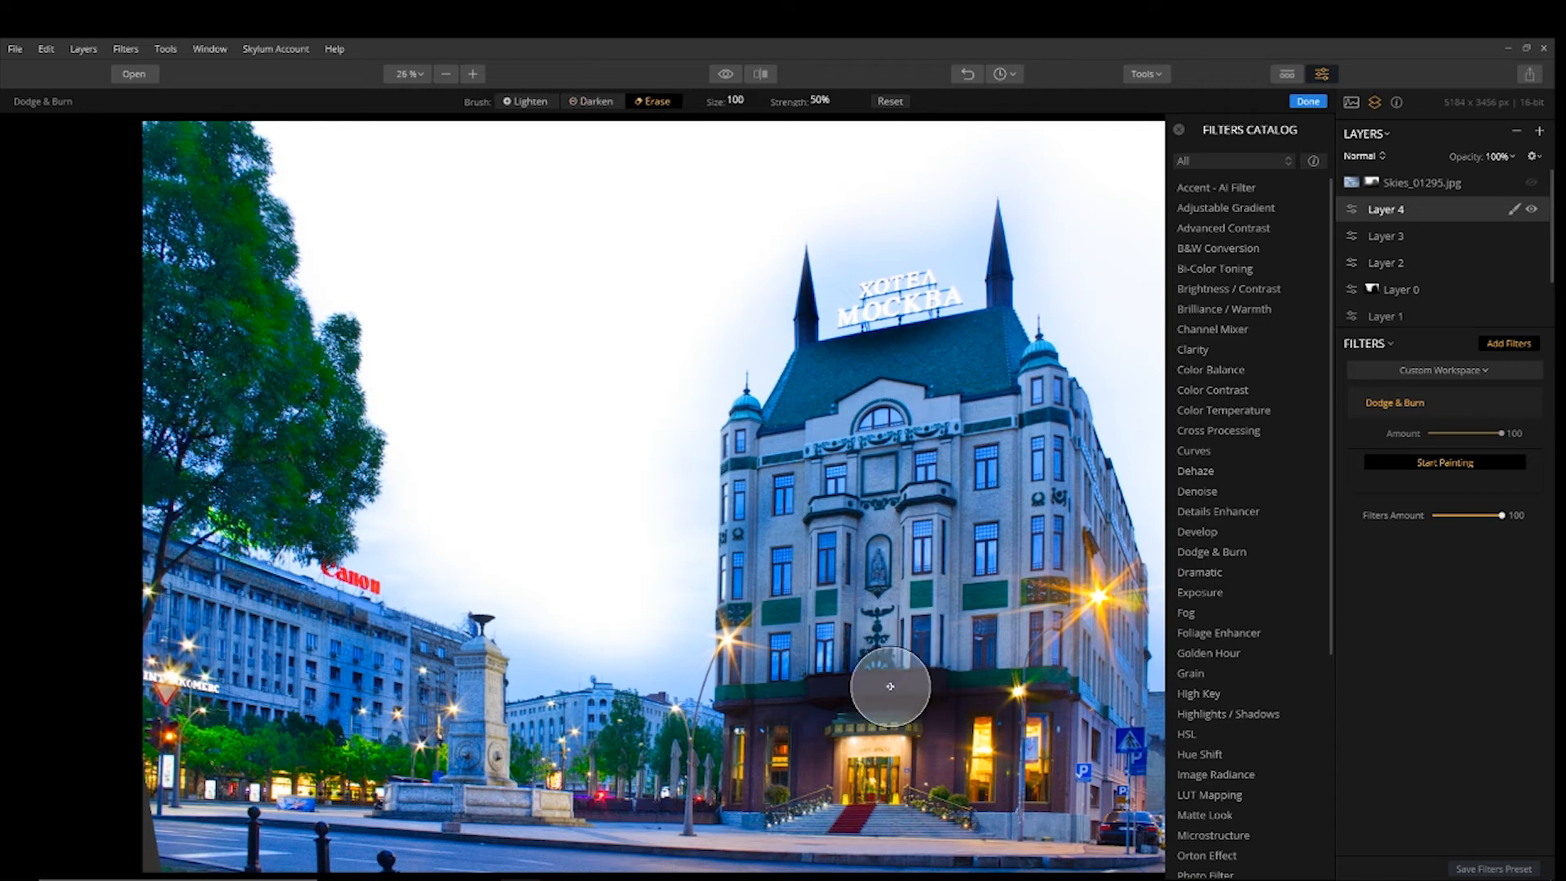
pyautogui.moveTo(809, 718); pyautogui.dragTo(1017, 708)
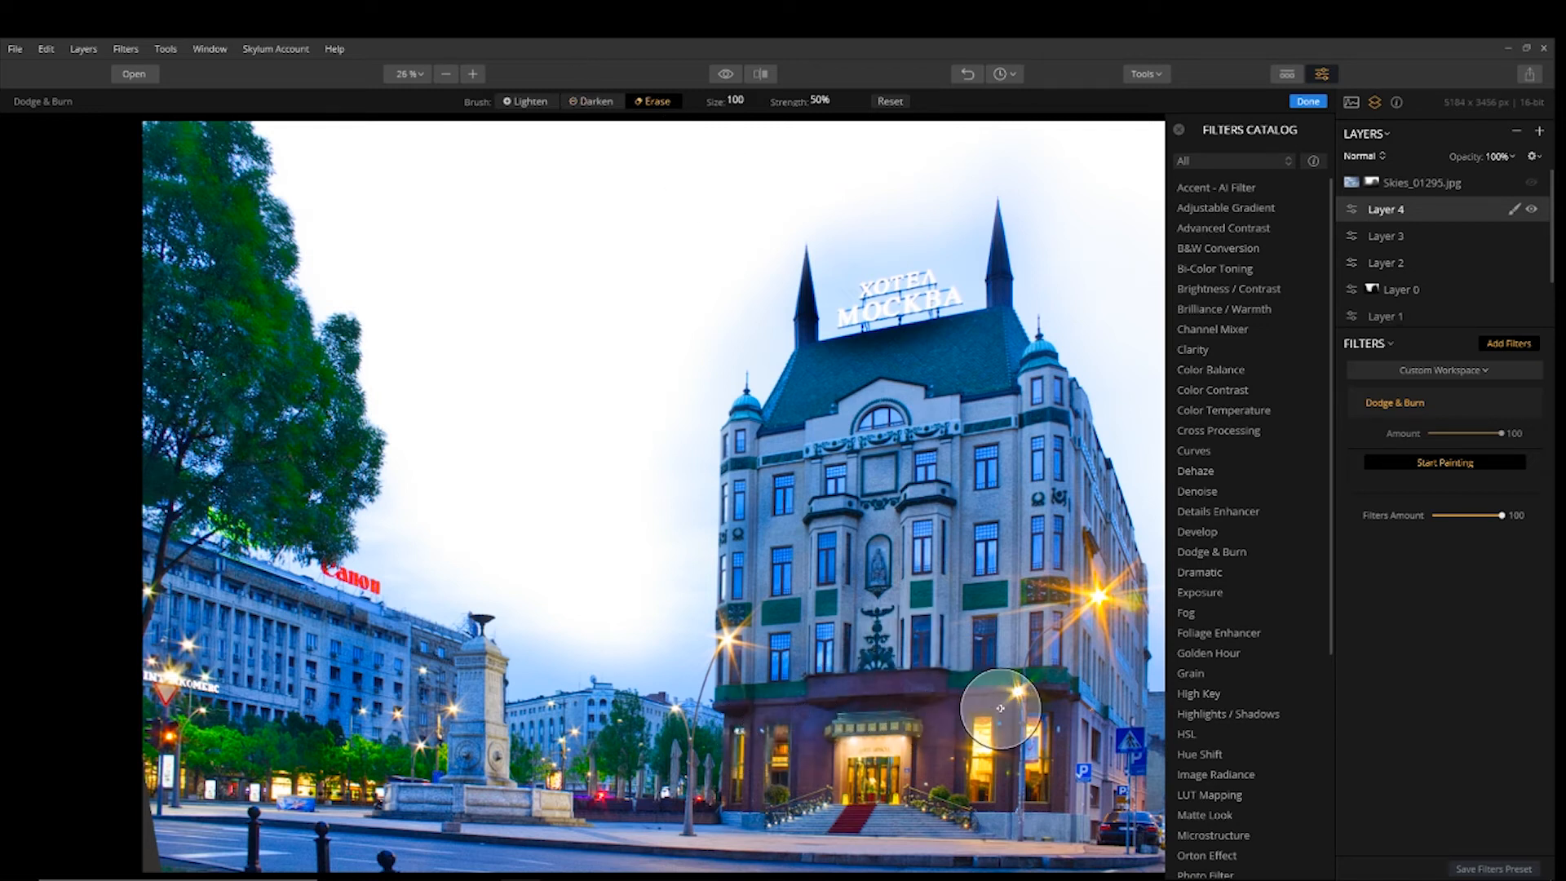
# Darken the hotel's ground floor with the brush at 15% strength, then finish painting and close the filters catalog.
pyautogui.click(592, 104)
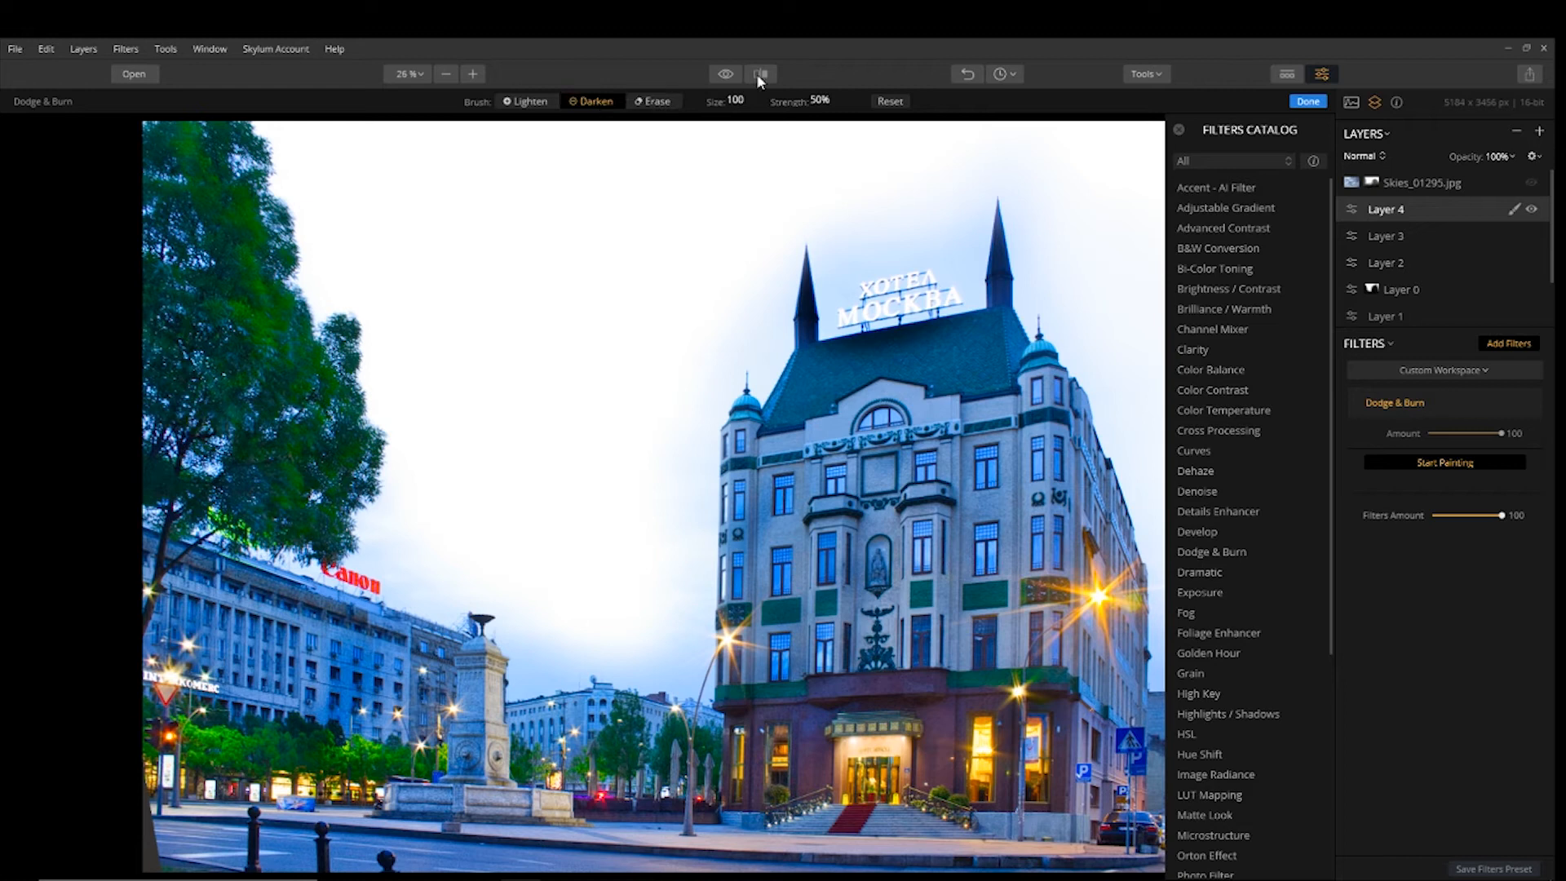
pyautogui.click(843, 102)
pyautogui.moveTo(828, 133); pyautogui.dragTo(796, 133)
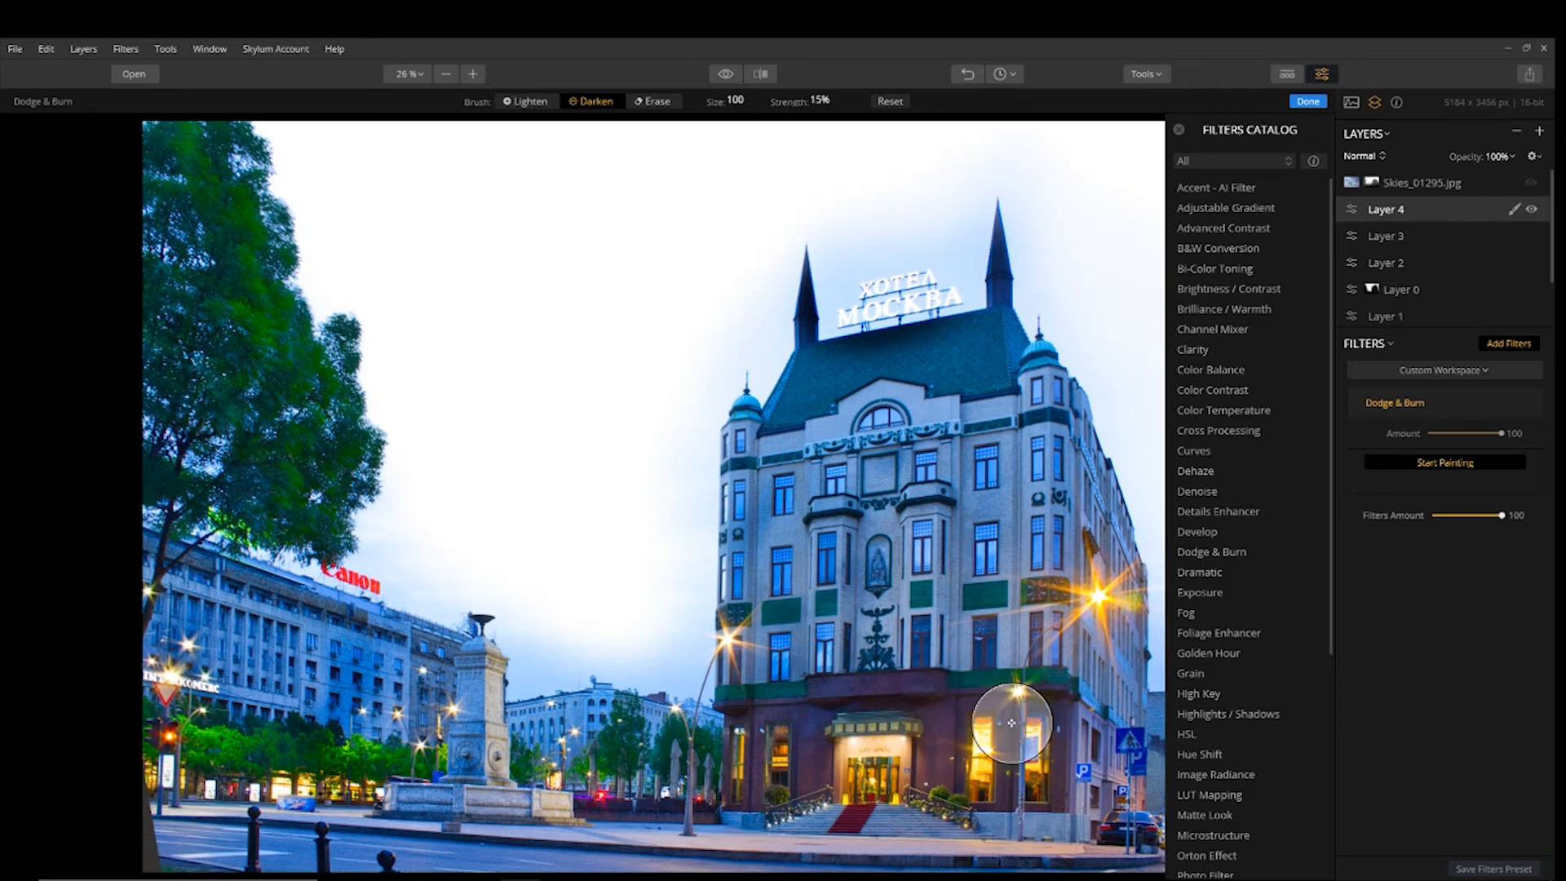
pyautogui.moveTo(897, 766); pyautogui.dragTo(835, 739)
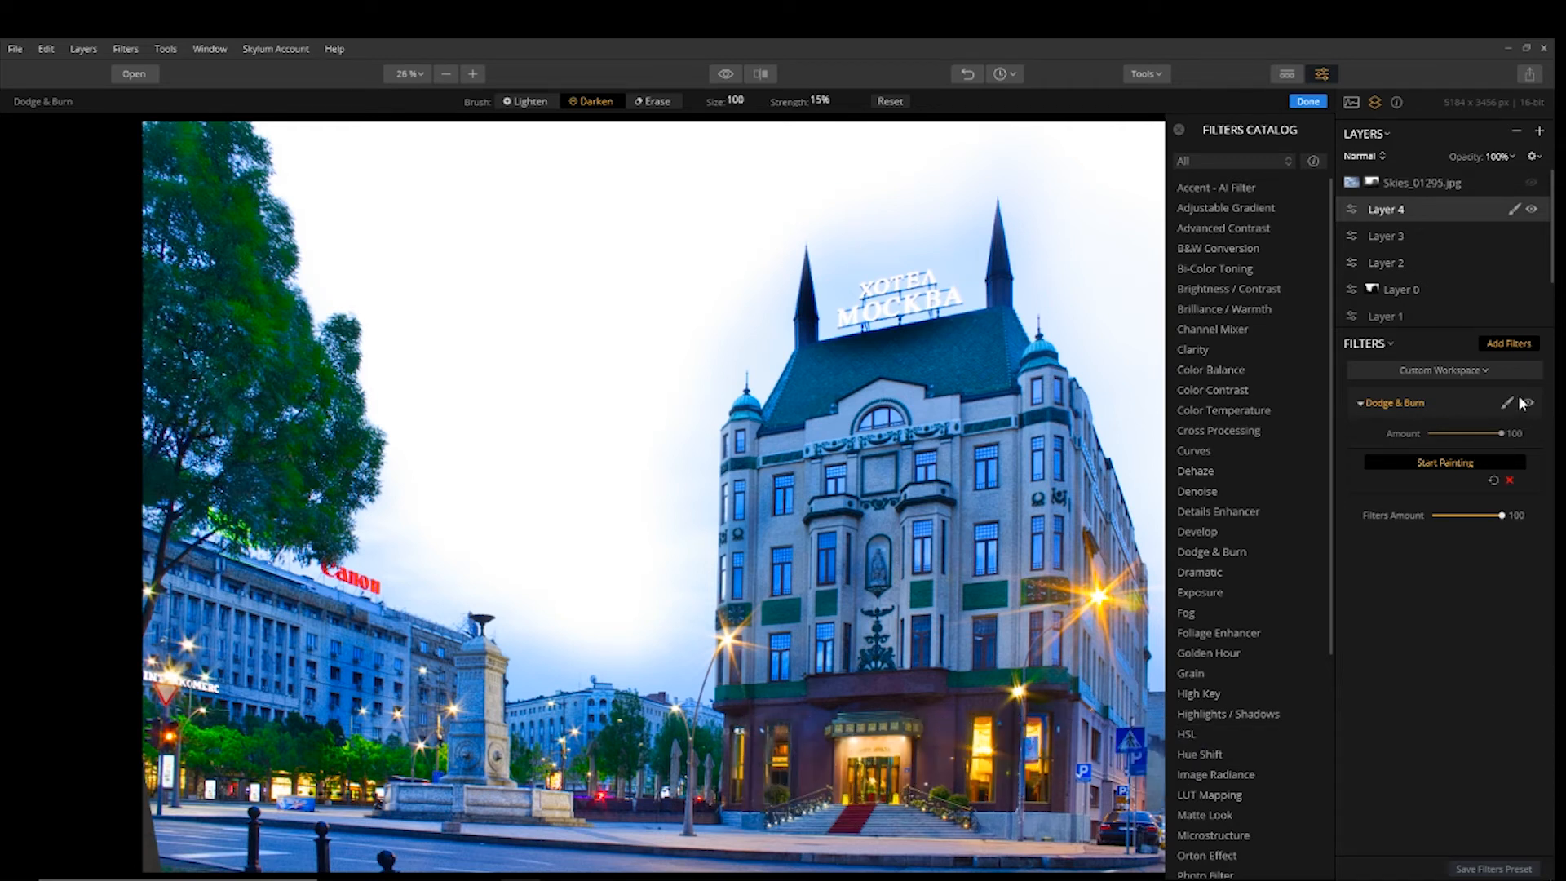
pyautogui.click(1323, 100)
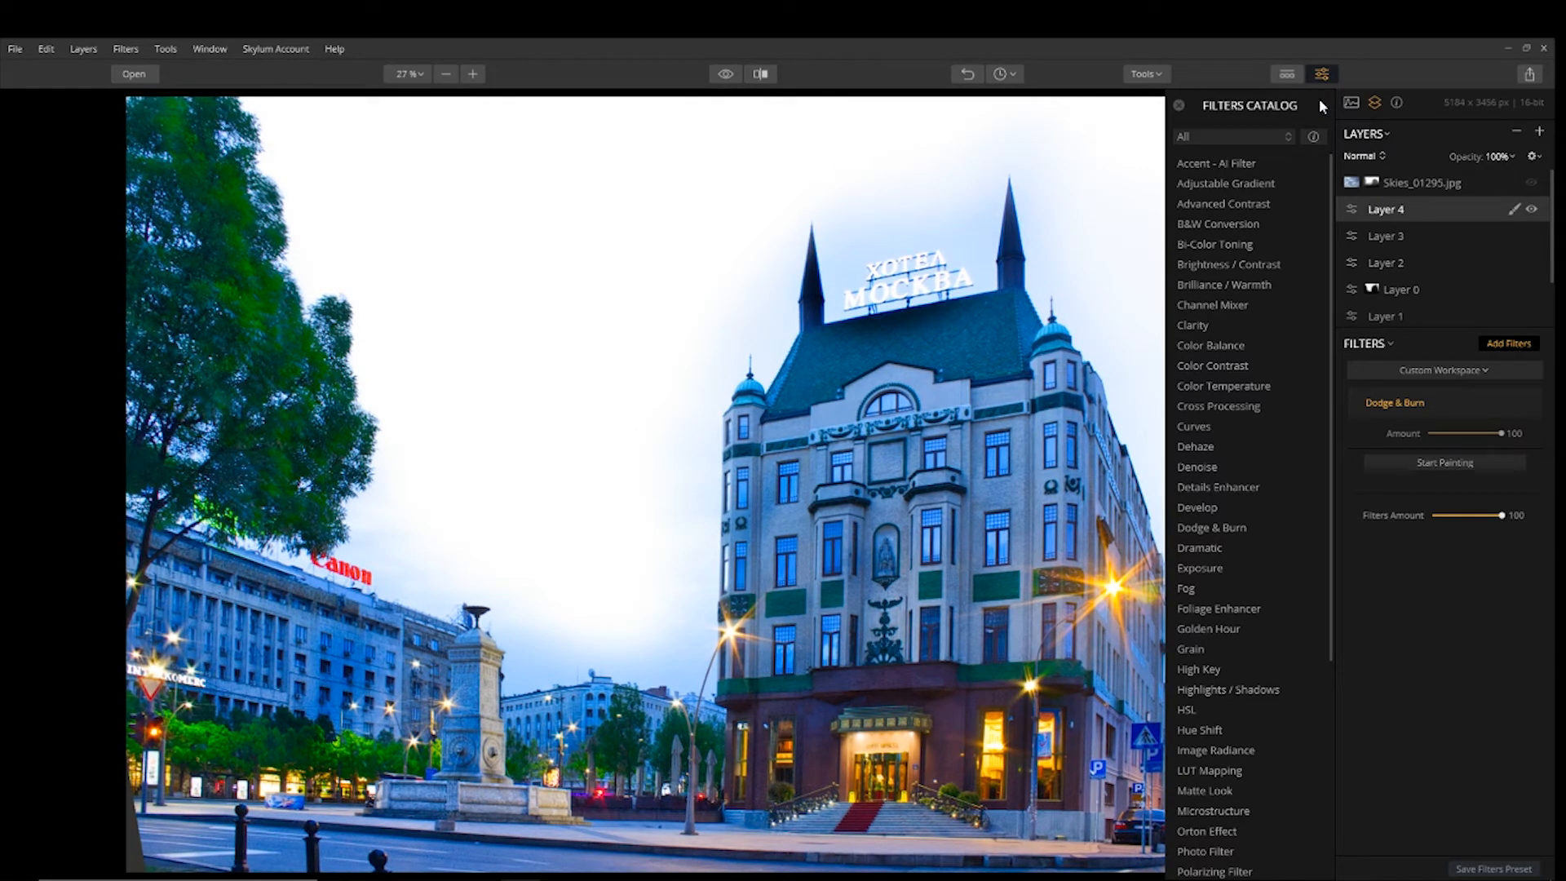
pyautogui.click(1179, 105)
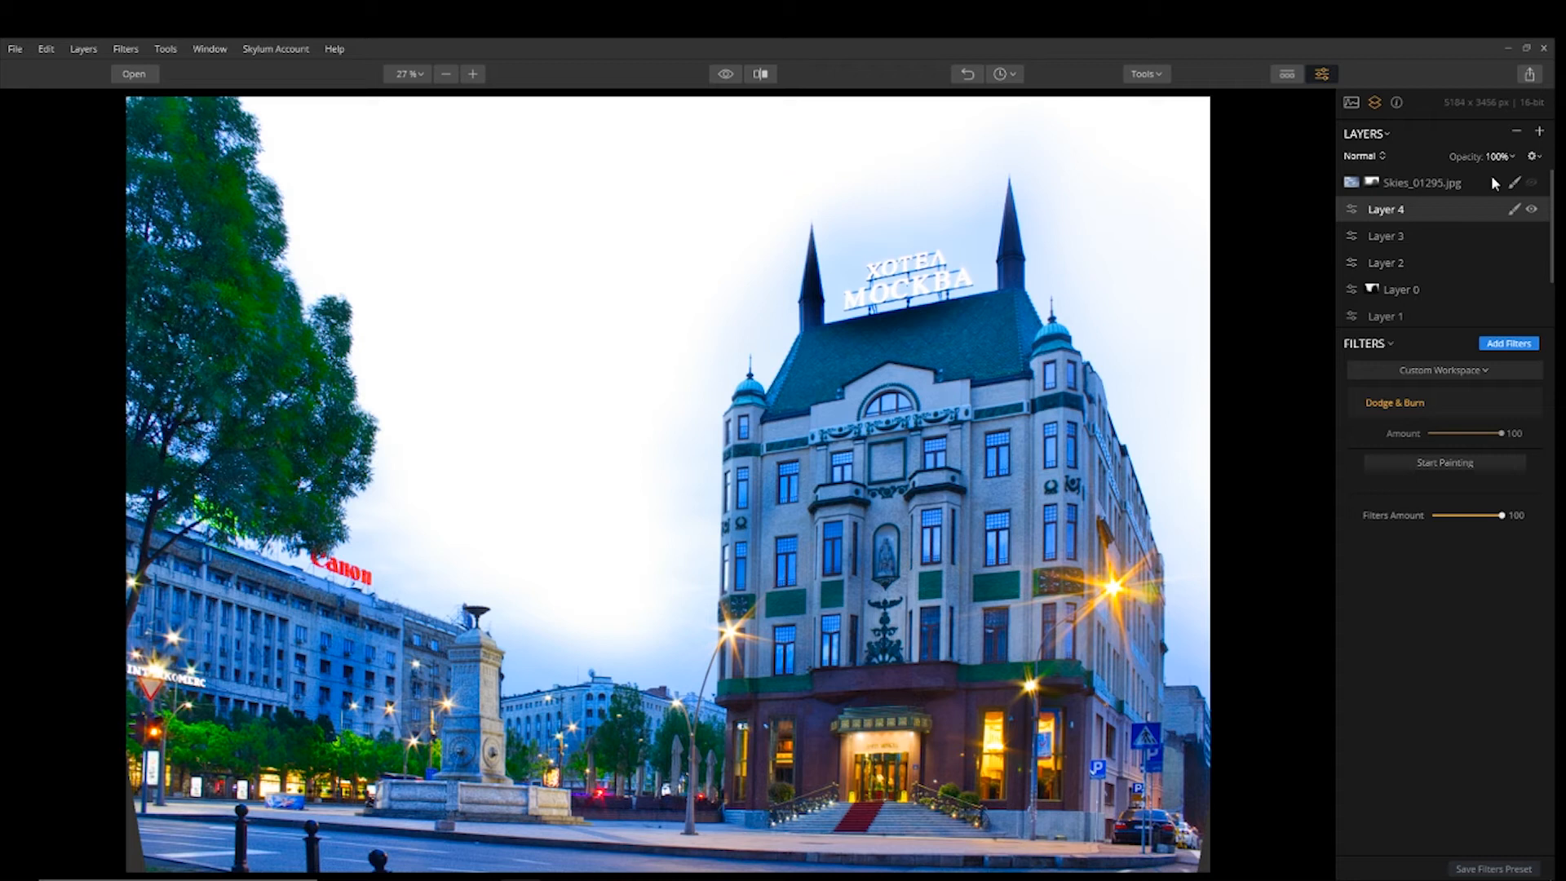
# Make the Skies_01295.jpg layer visible and open its mask for brushing with the mask overlay shown.
pyautogui.click(1444, 182)
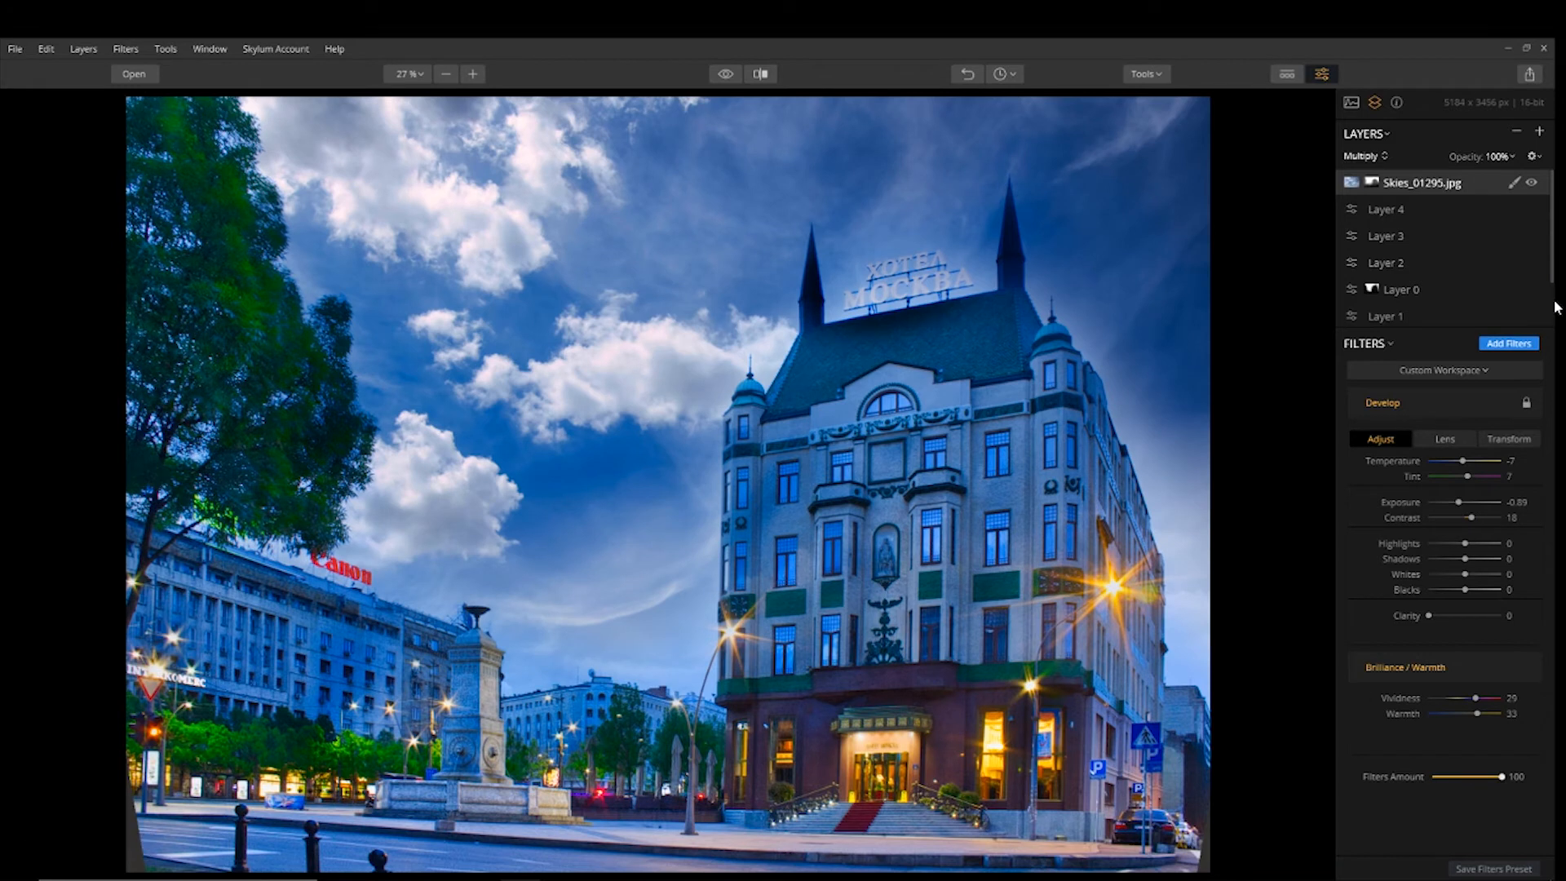
pyautogui.click(1533, 184)
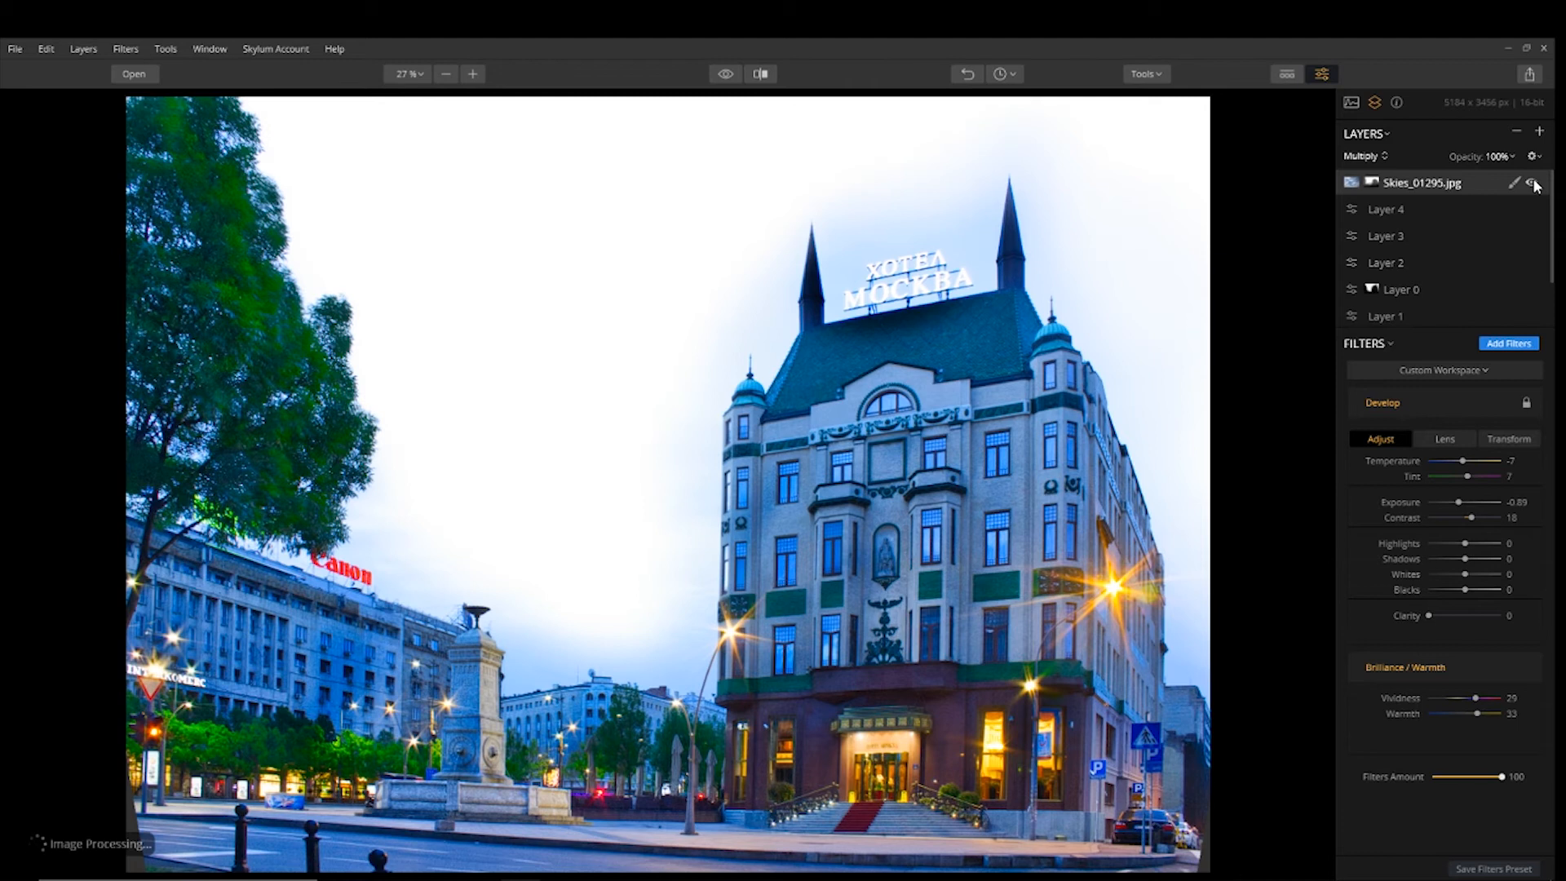
pyautogui.click(1533, 183)
pyautogui.click(1515, 186)
pyautogui.click(1468, 219)
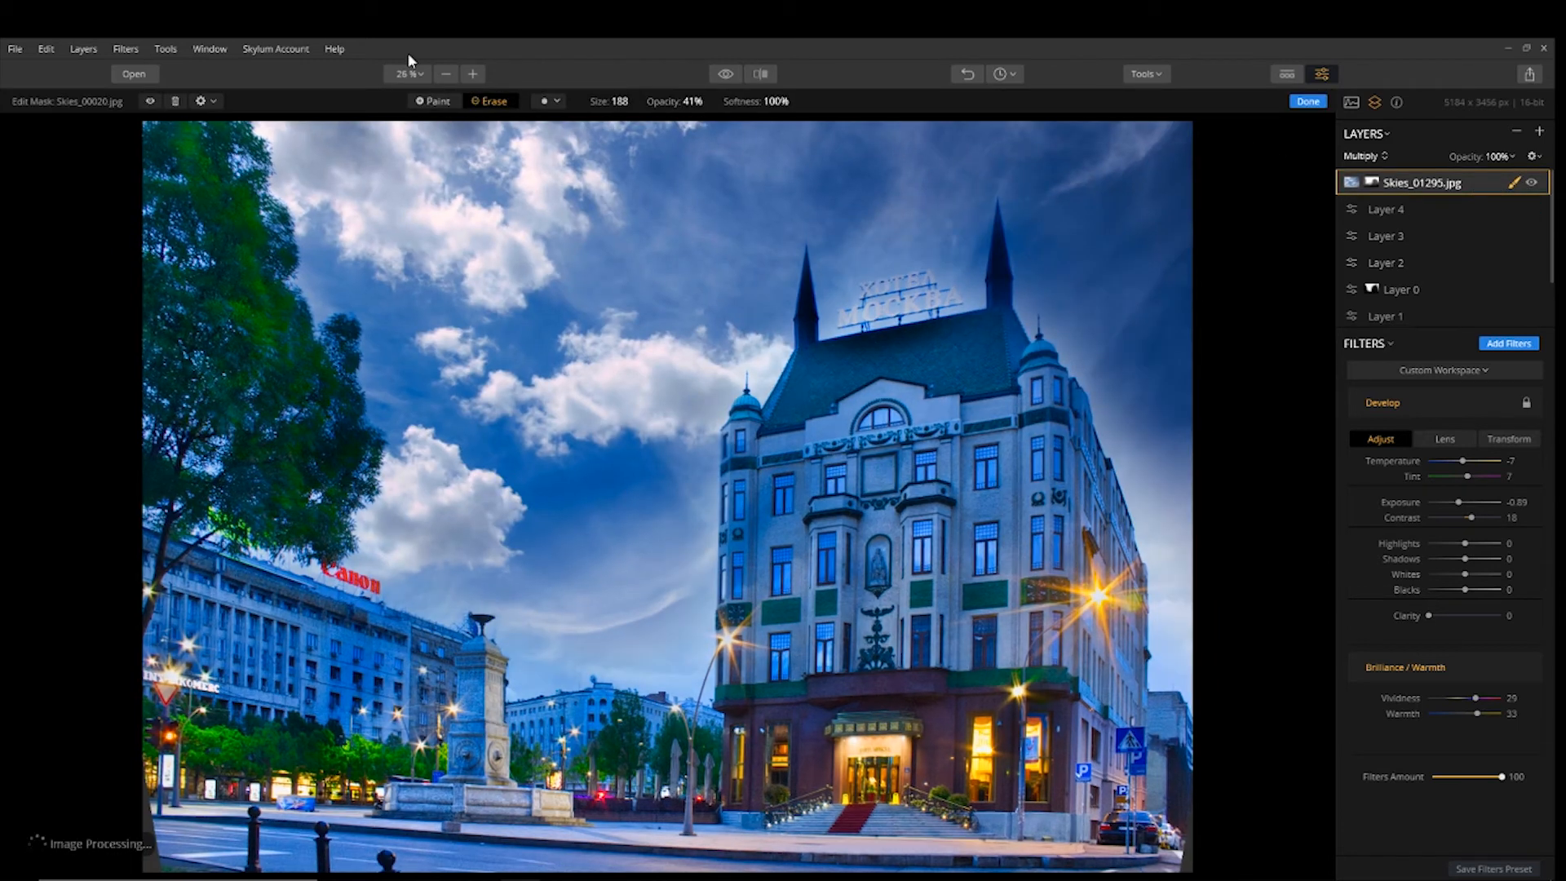
pyautogui.click(150, 100)
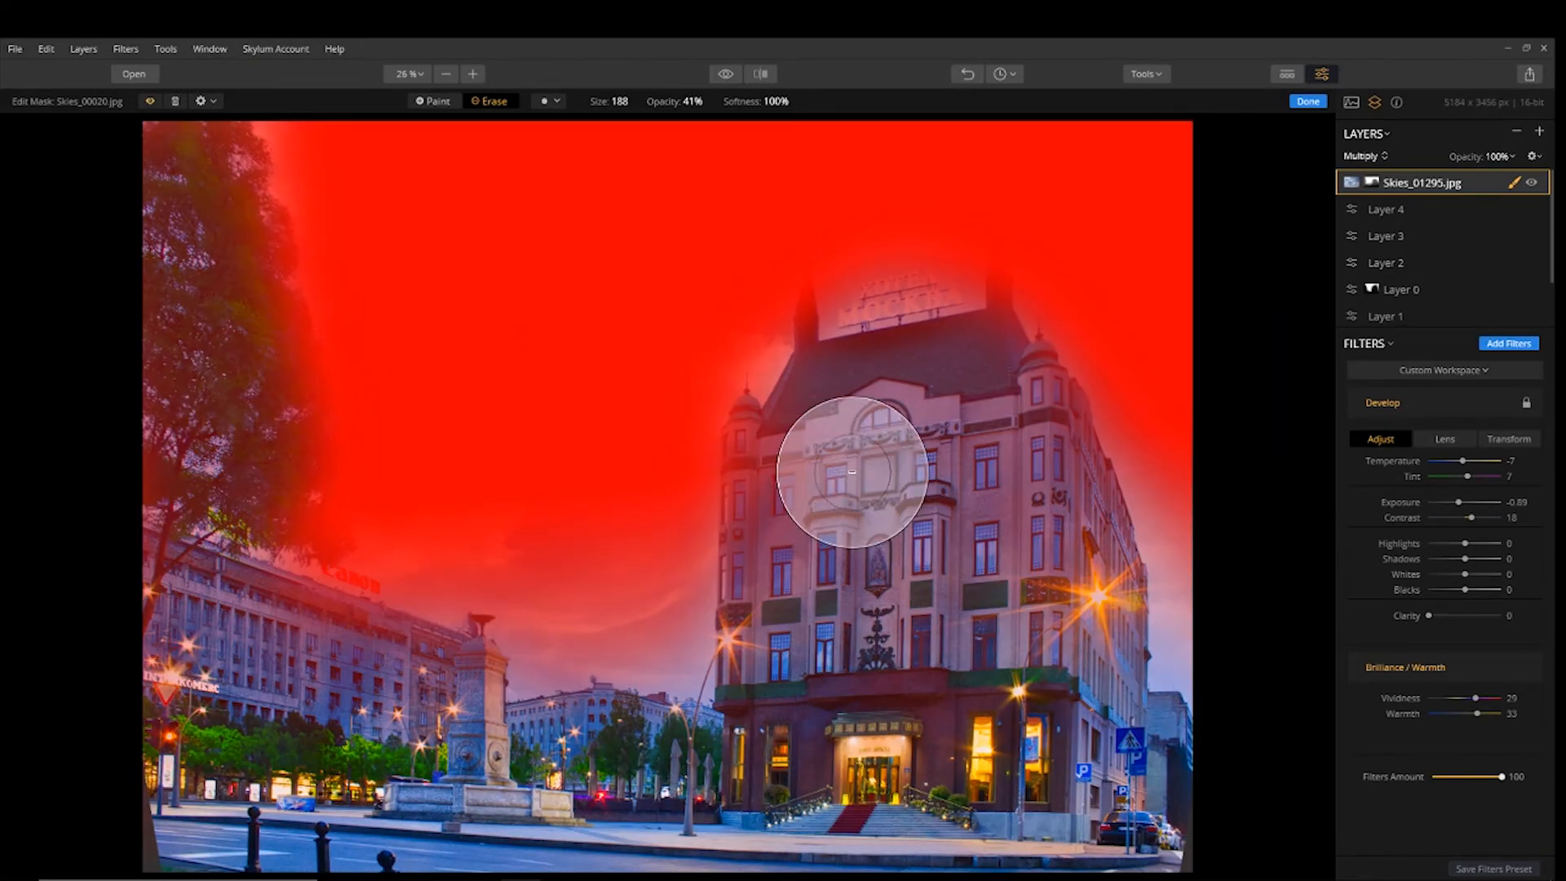
# Erase the sky mask over the hotel, its sign, the neighbouring building and the tree at 79% brush opacity, then hide the overlay.
pyautogui.click(707, 100)
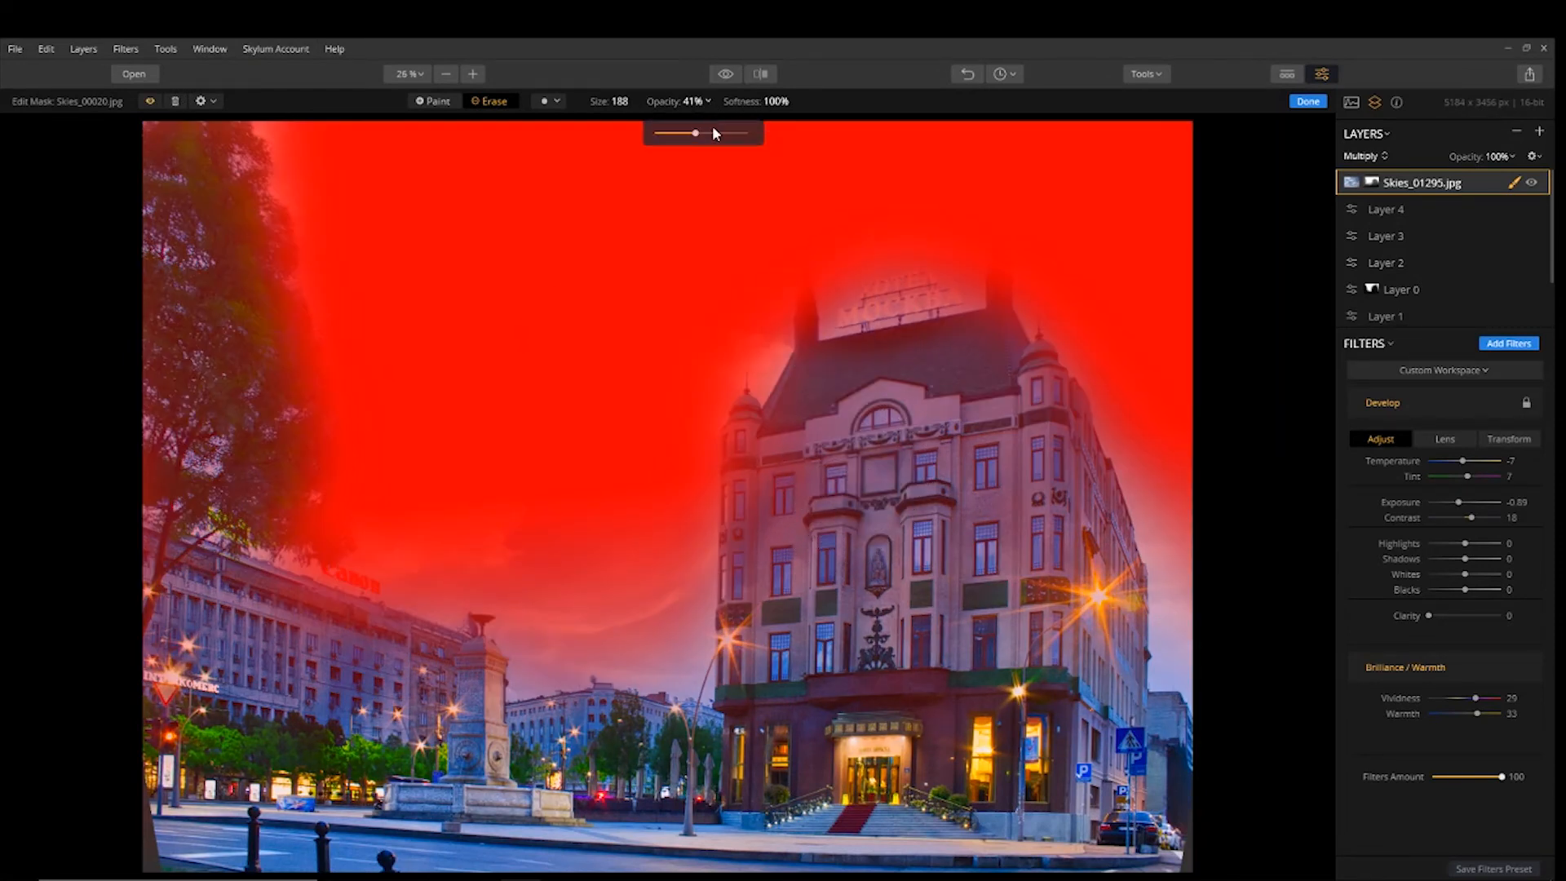
pyautogui.moveTo(695, 139); pyautogui.dragTo(726, 137)
pyautogui.click(885, 461)
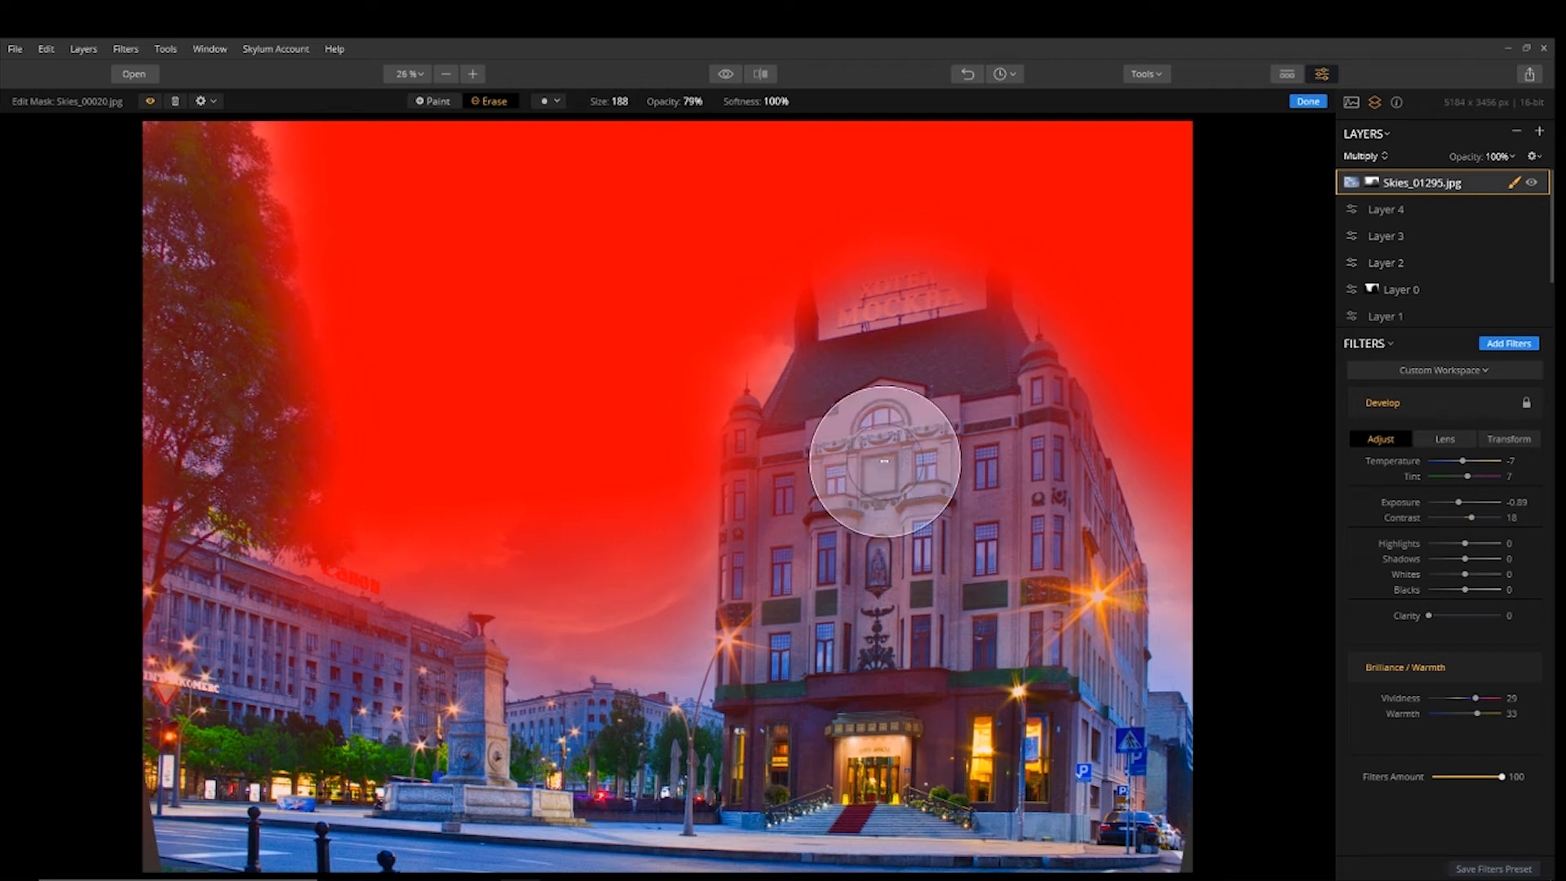
pyautogui.moveTo(840, 449)
pyautogui.mouseDown()
pyautogui.moveTo(975, 436)
pyautogui.moveTo(1005, 455)
pyautogui.moveTo(1073, 563)
pyautogui.moveTo(1085, 646)
pyautogui.moveTo(840, 494)
pyautogui.mouseUp()
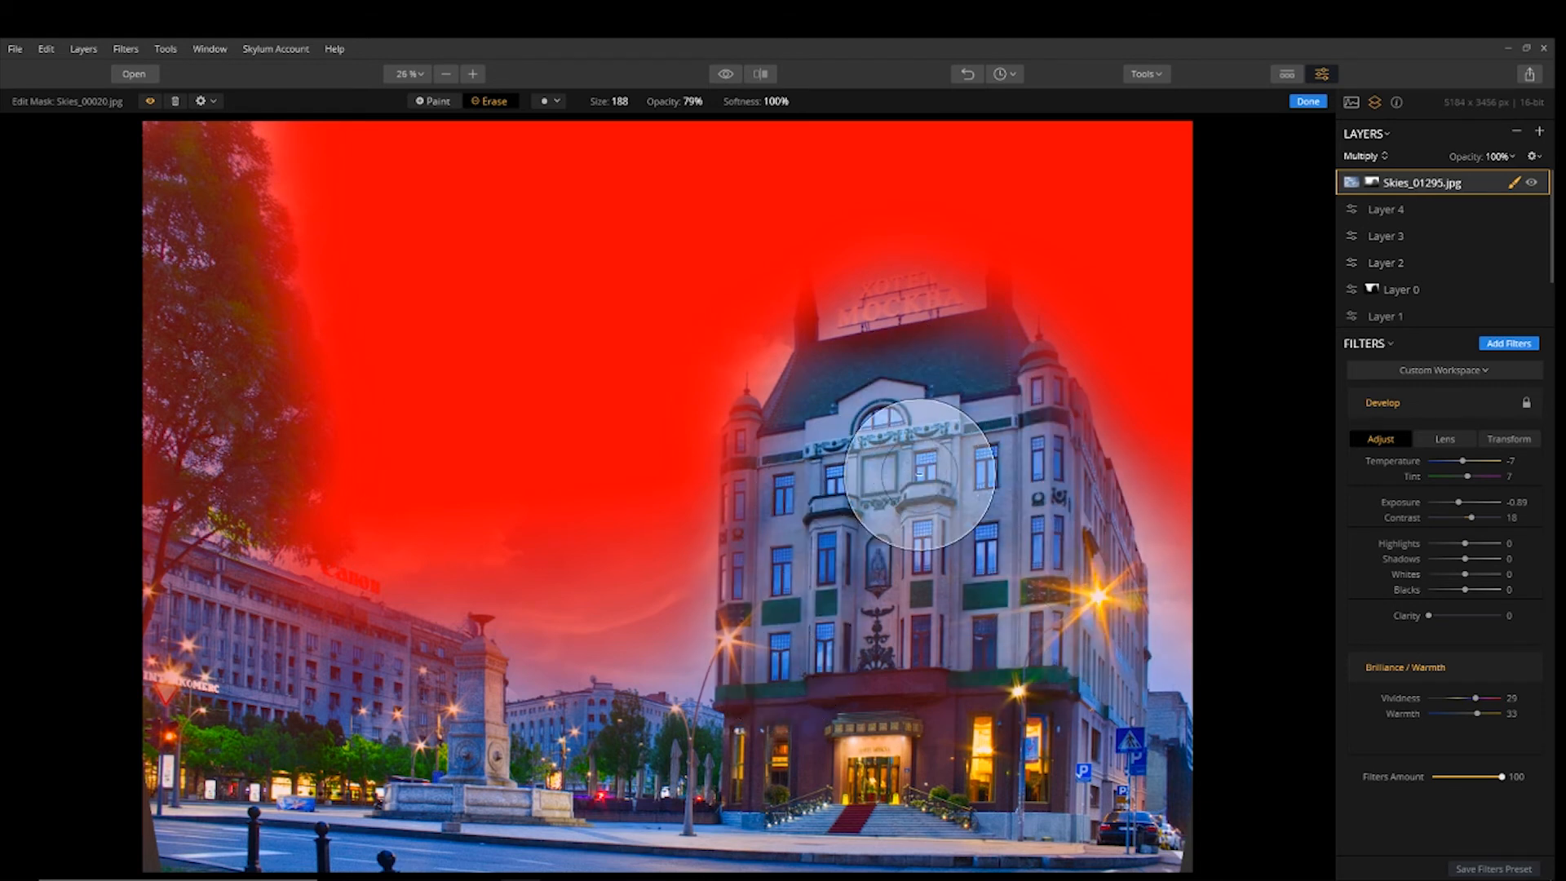
pyautogui.moveTo(327, 651)
pyautogui.mouseDown()
pyautogui.moveTo(256, 615)
pyautogui.moveTo(397, 683)
pyautogui.moveTo(244, 637)
pyautogui.moveTo(176, 490)
pyautogui.moveTo(182, 315)
pyautogui.moveTo(220, 254)
pyautogui.moveTo(267, 517)
pyautogui.mouseUp()
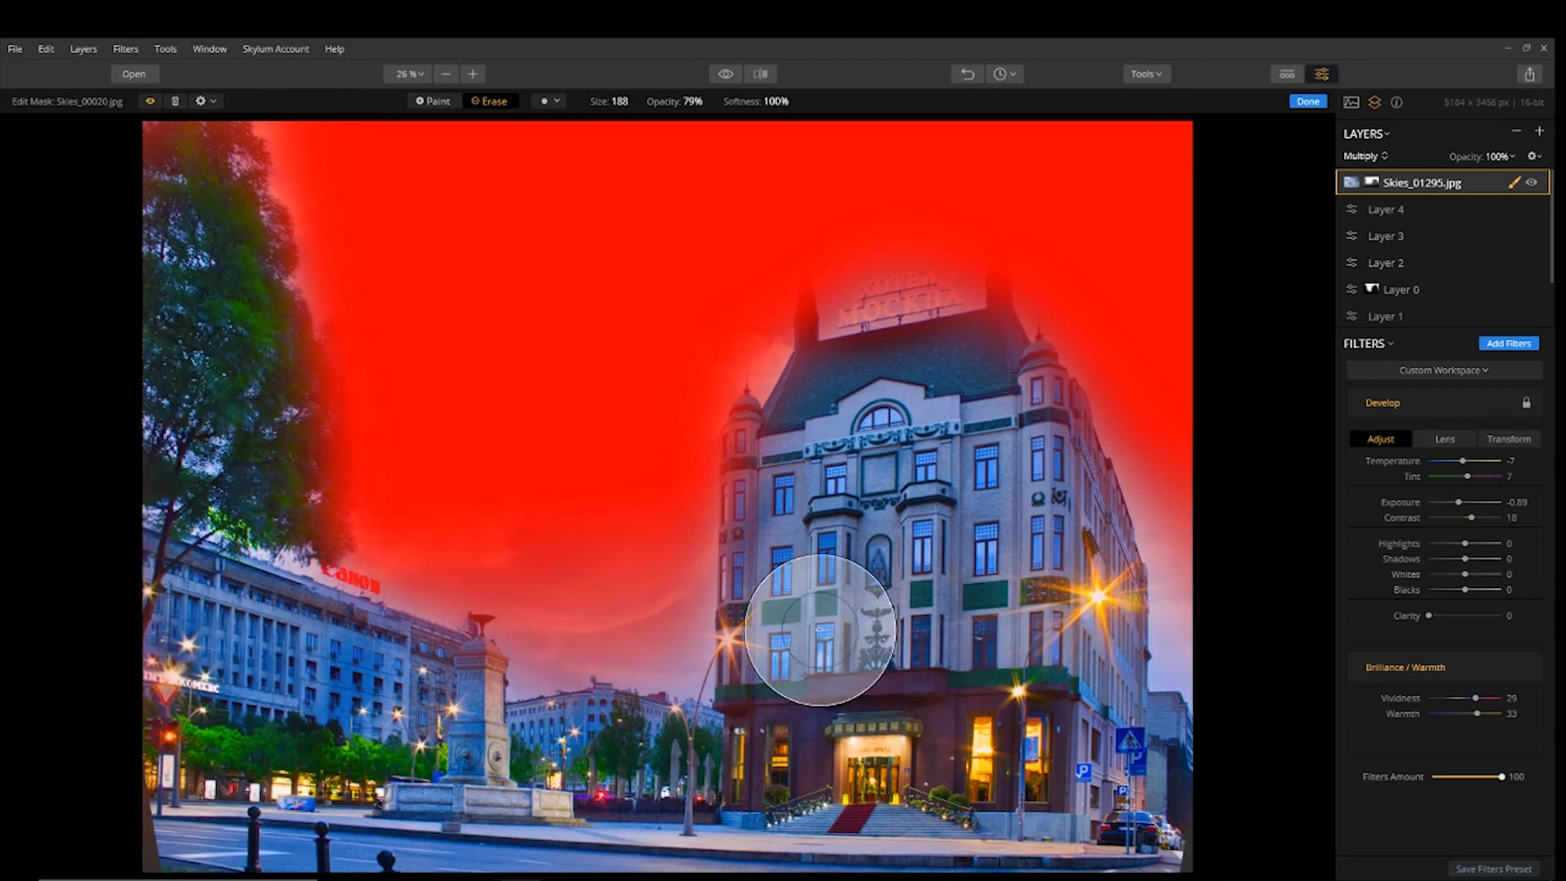
pyautogui.moveTo(903, 454)
pyautogui.mouseDown()
pyautogui.moveTo(961, 273)
pyautogui.moveTo(849, 294)
pyautogui.moveTo(1001, 240)
pyautogui.moveTo(1014, 419)
pyautogui.moveTo(1031, 384)
pyautogui.moveTo(1147, 776)
pyautogui.mouseUp()
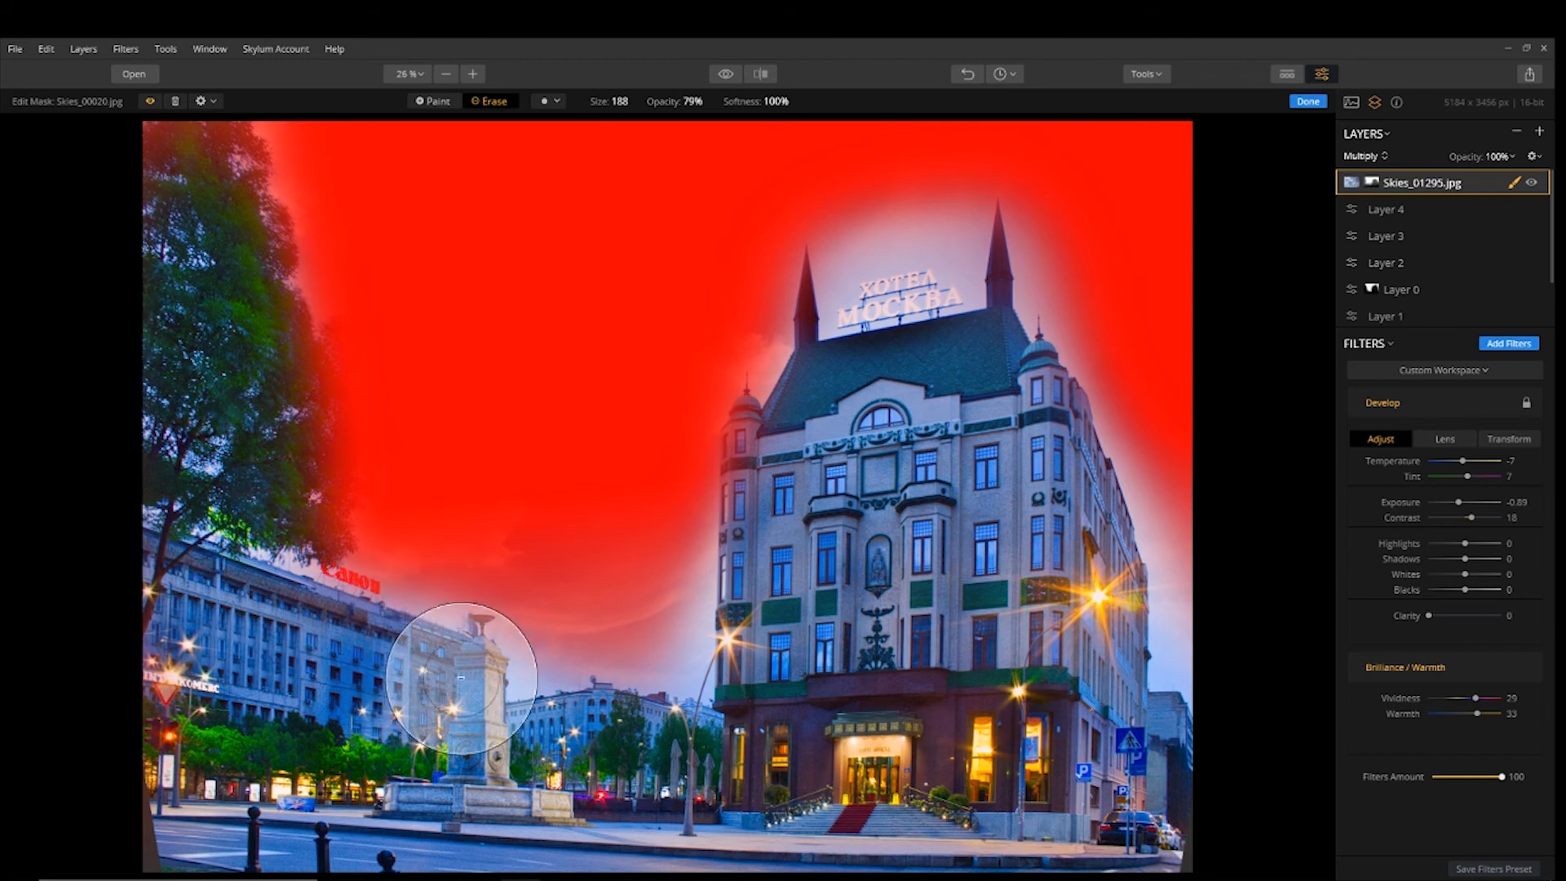
pyautogui.moveTo(295, 553)
pyautogui.mouseDown()
pyautogui.moveTo(322, 403)
pyautogui.moveTo(269, 245)
pyautogui.mouseUp()
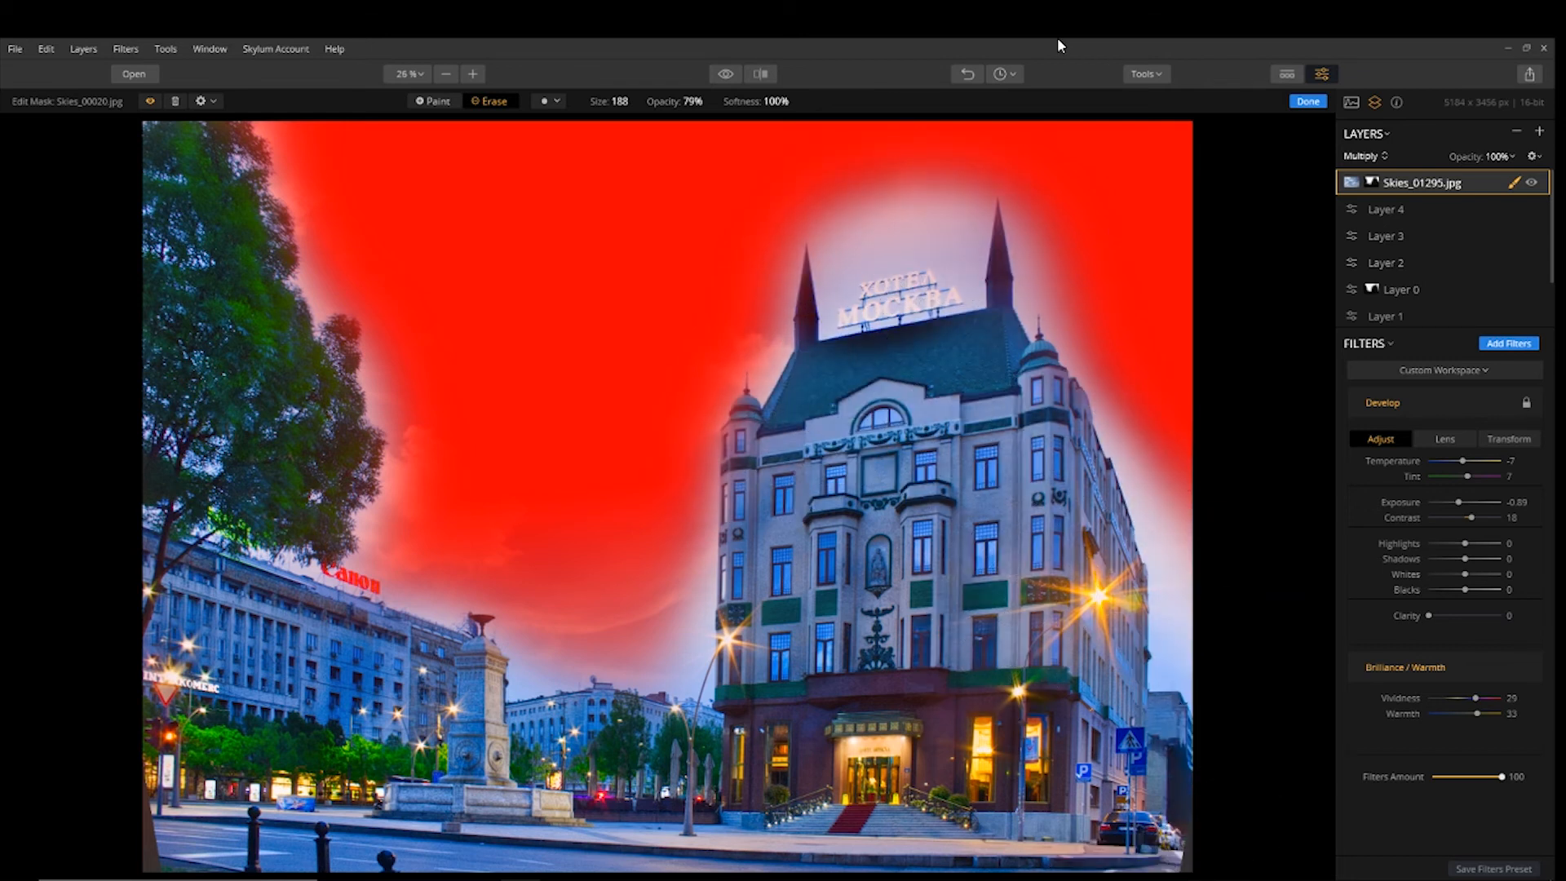
pyautogui.click(147, 101)
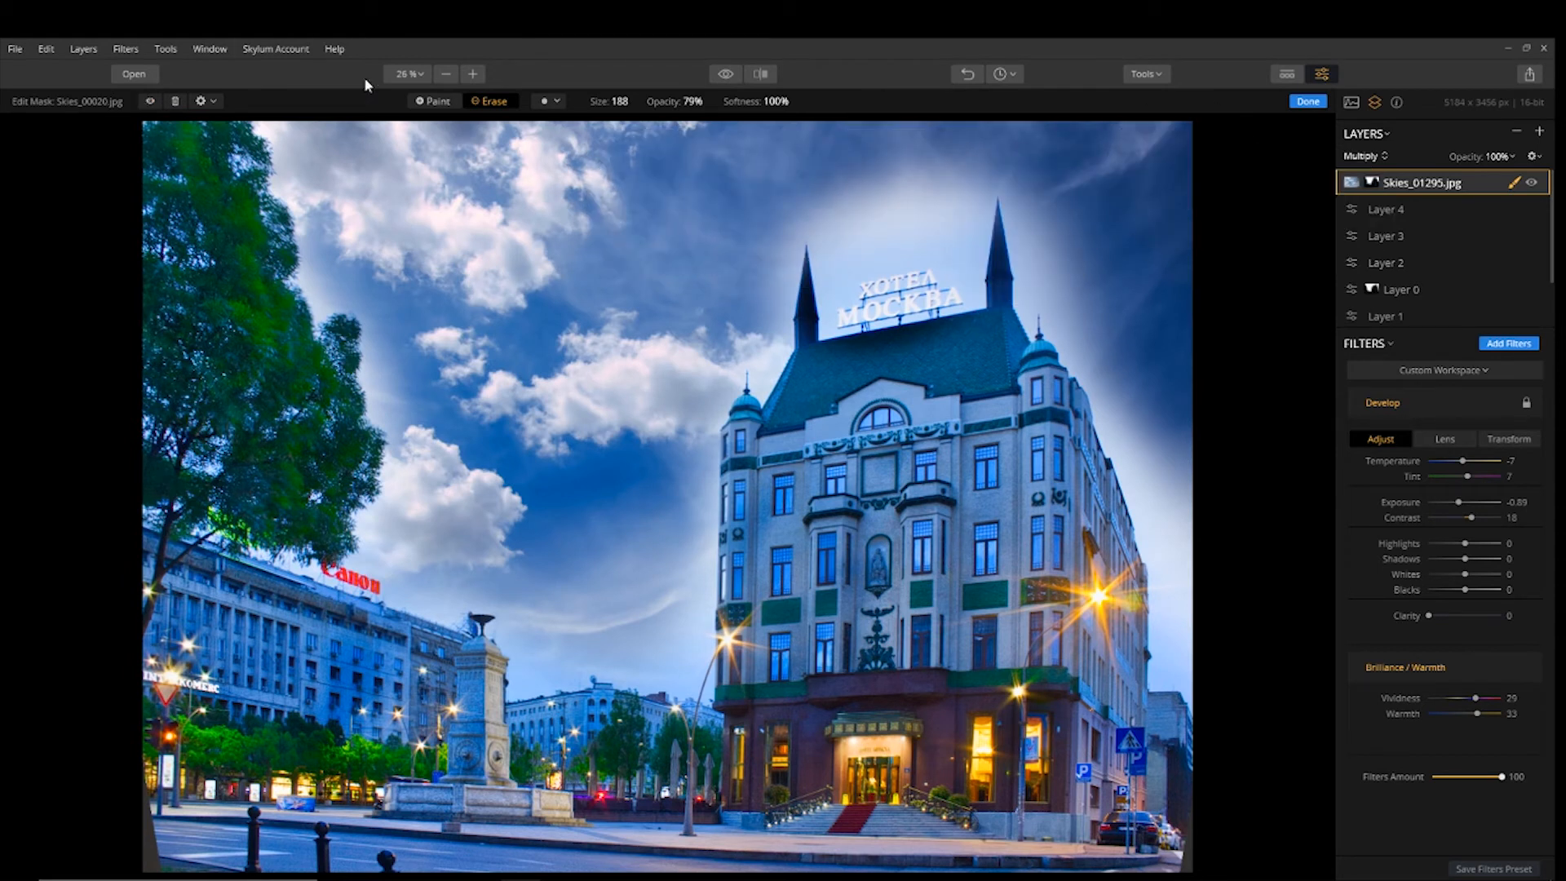
# Paint the sky back into the mask around the hotel's towers, sign and roof edges at 50% brush opacity.
pyautogui.click(438, 101)
pyautogui.click(708, 101)
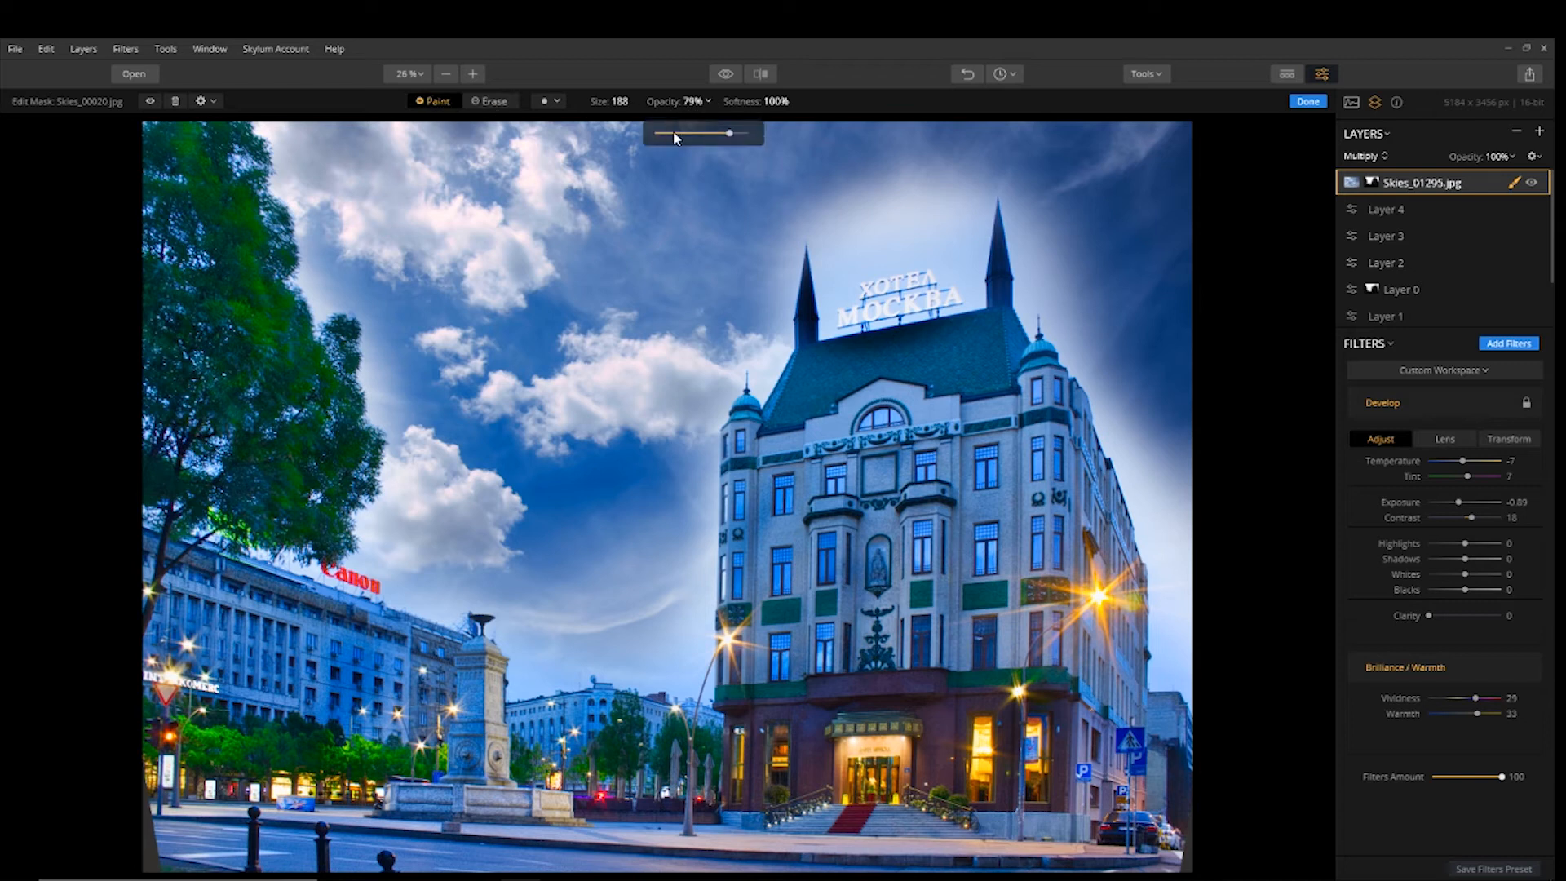
pyautogui.click(911, 208)
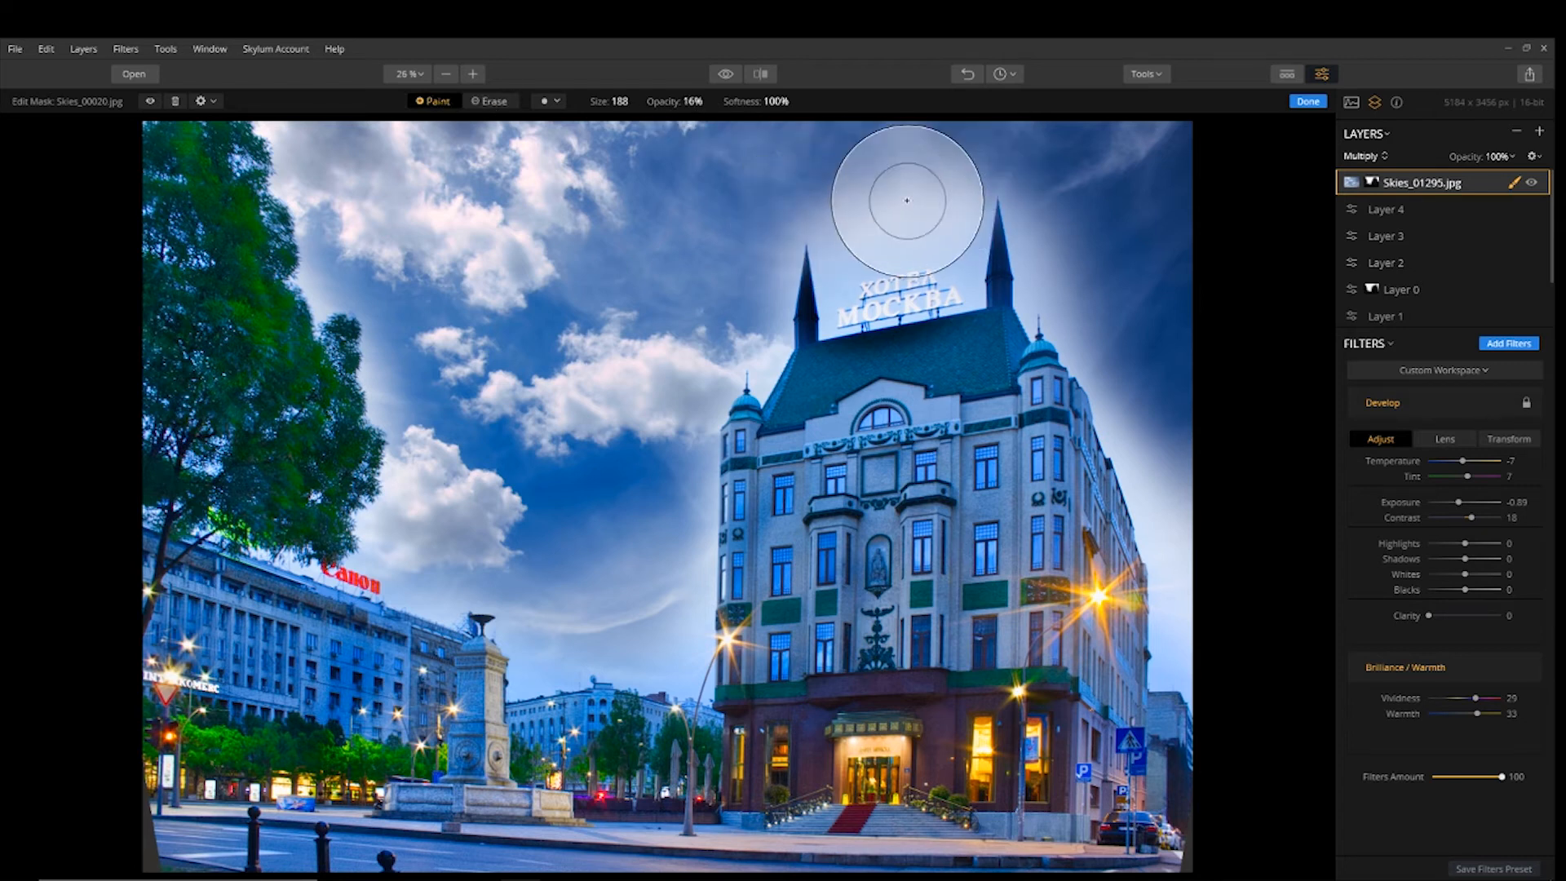
pyautogui.click(708, 103)
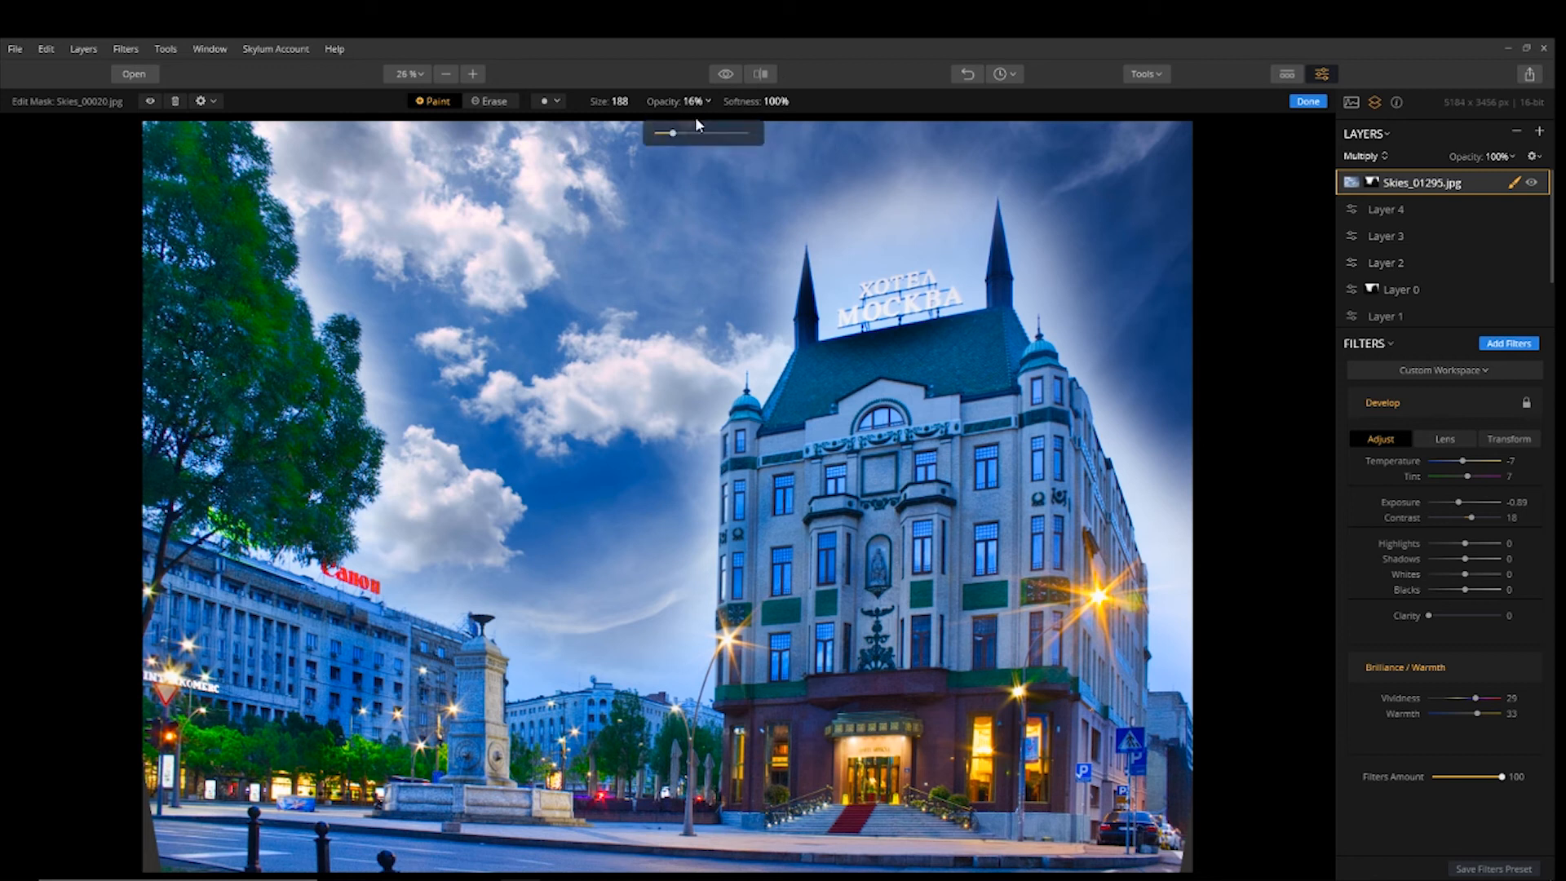
pyautogui.moveTo(669, 133); pyautogui.dragTo(681, 133)
pyautogui.click(869, 188)
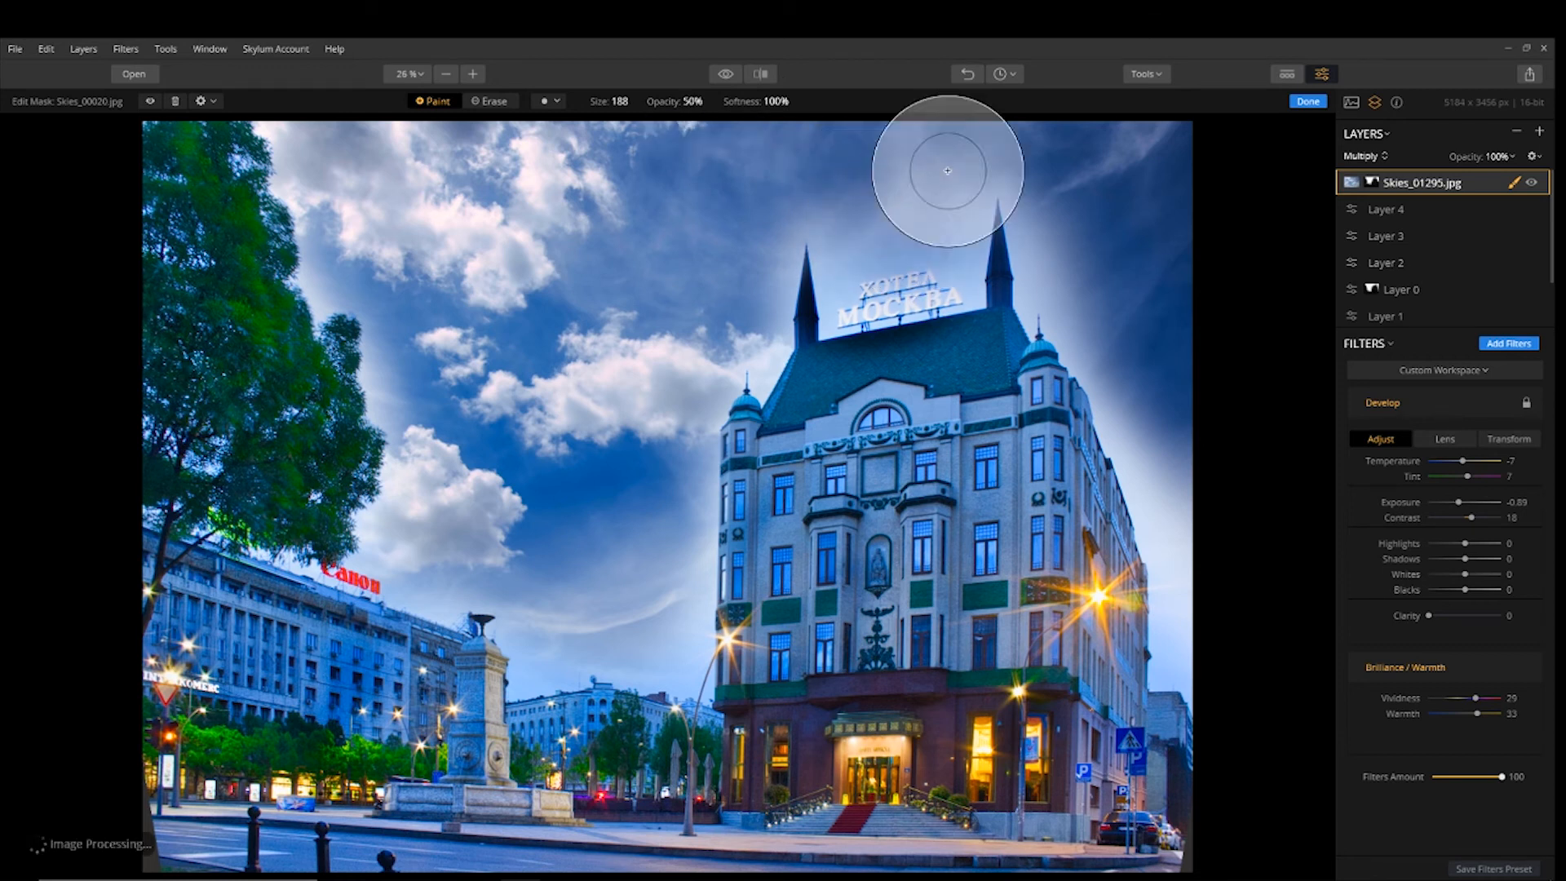
pyautogui.moveTo(951, 165)
pyautogui.mouseDown()
pyautogui.moveTo(1044, 163)
pyautogui.moveTo(1050, 222)
pyautogui.moveTo(1185, 509)
pyautogui.mouseUp()
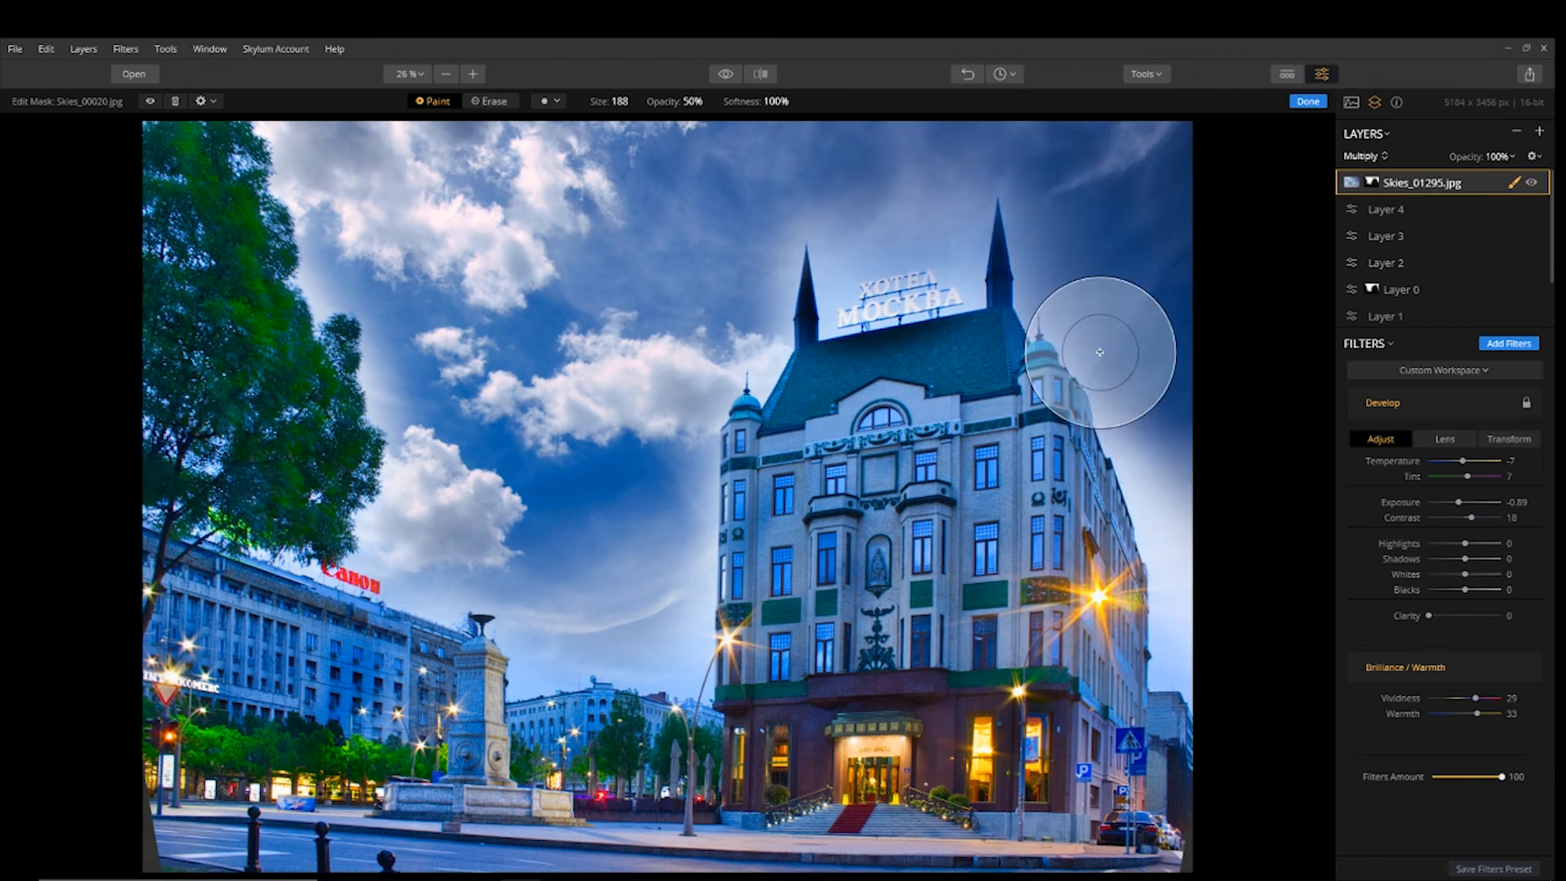
pyautogui.moveTo(743, 243); pyautogui.dragTo(909, 250)
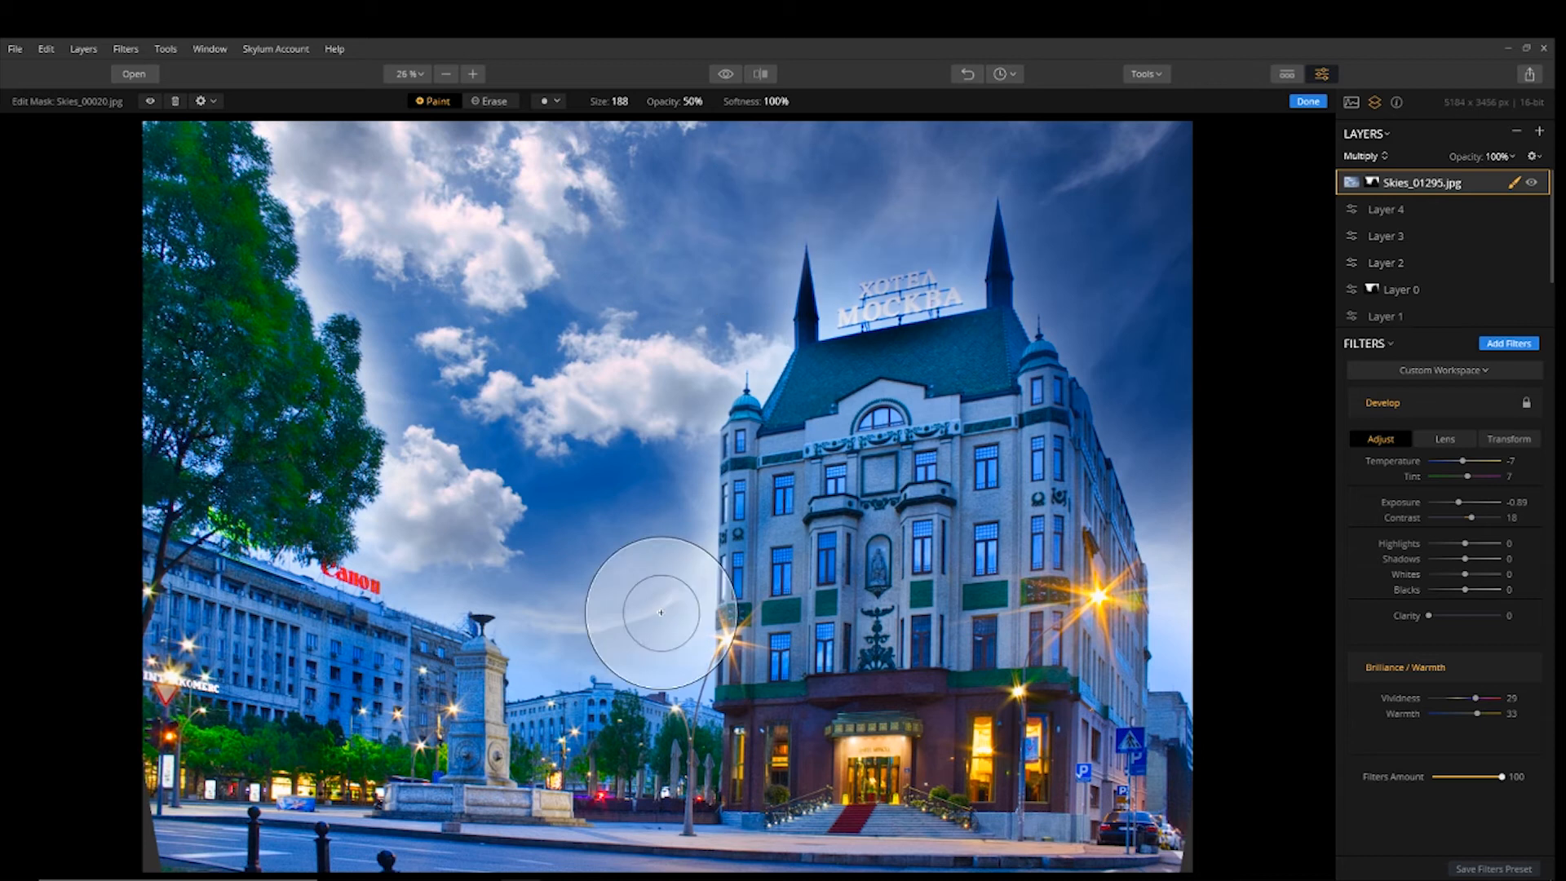
# Paint the sky back beside the hotel's facade, above the monument and along the tree, then finish editing the mask.
pyautogui.moveTo(661, 612); pyautogui.dragTo(579, 581)
pyautogui.moveTo(451, 487)
pyautogui.mouseDown()
pyautogui.moveTo(393, 170)
pyautogui.moveTo(353, 224)
pyautogui.mouseUp()
pyautogui.moveTo(438, 361)
pyautogui.mouseDown()
pyautogui.moveTo(448, 512)
pyautogui.moveTo(424, 536)
pyautogui.moveTo(443, 560)
pyautogui.moveTo(494, 423)
pyautogui.moveTo(389, 366)
pyautogui.moveTo(478, 533)
pyautogui.moveTo(589, 555)
pyautogui.moveTo(679, 534)
pyautogui.moveTo(689, 457)
pyautogui.moveTo(638, 365)
pyautogui.moveTo(671, 500)
pyautogui.moveTo(661, 317)
pyautogui.moveTo(730, 351)
pyautogui.moveTo(843, 315)
pyautogui.moveTo(765, 278)
pyautogui.moveTo(997, 259)
pyautogui.moveTo(1115, 359)
pyautogui.mouseUp()
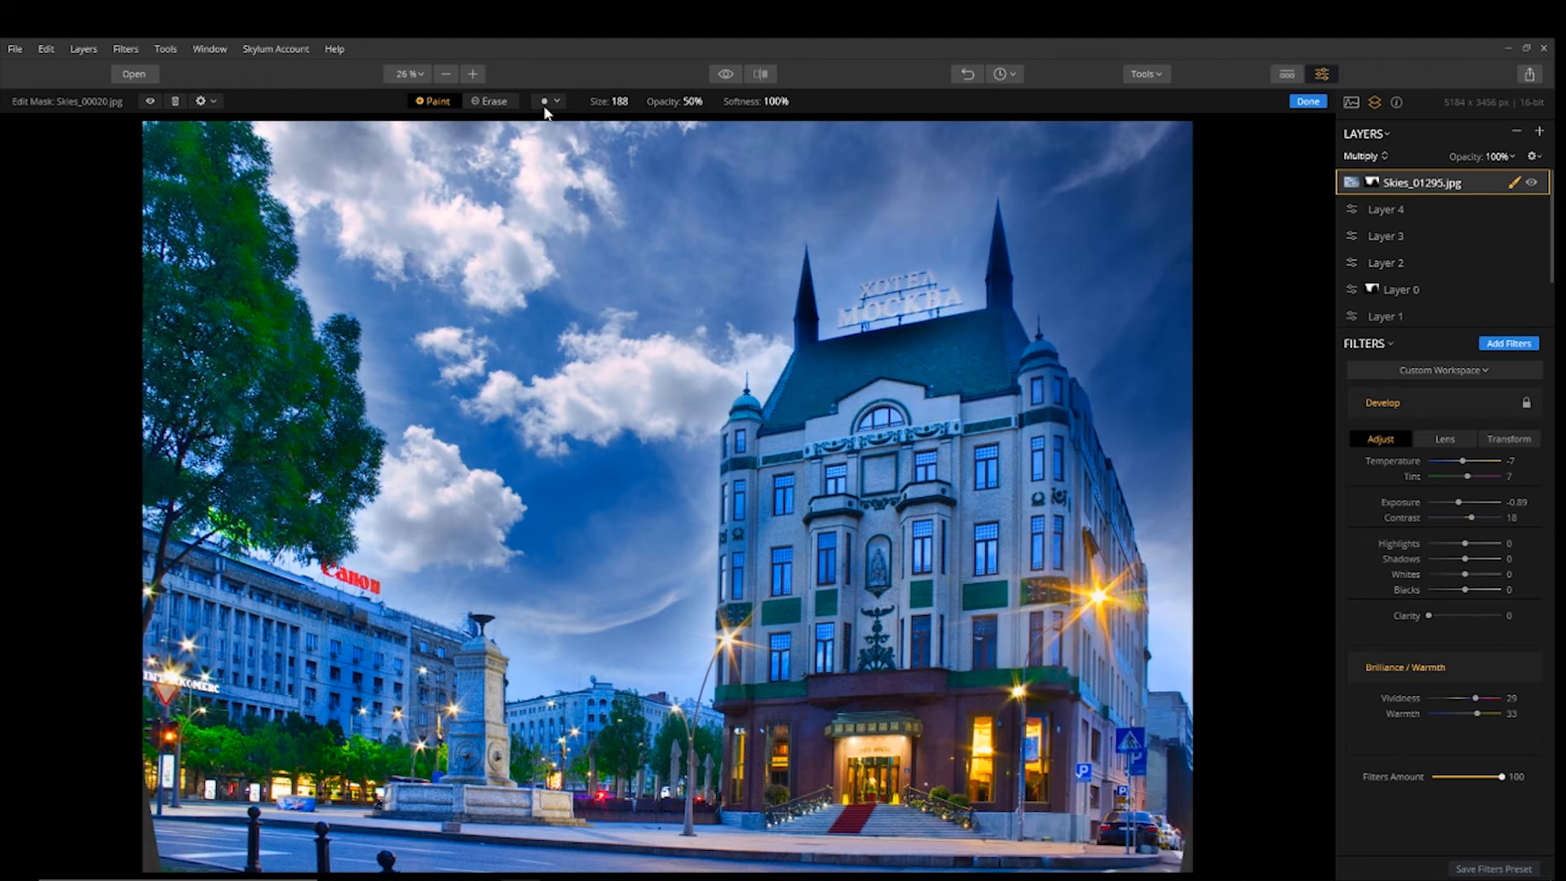
pyautogui.click(498, 104)
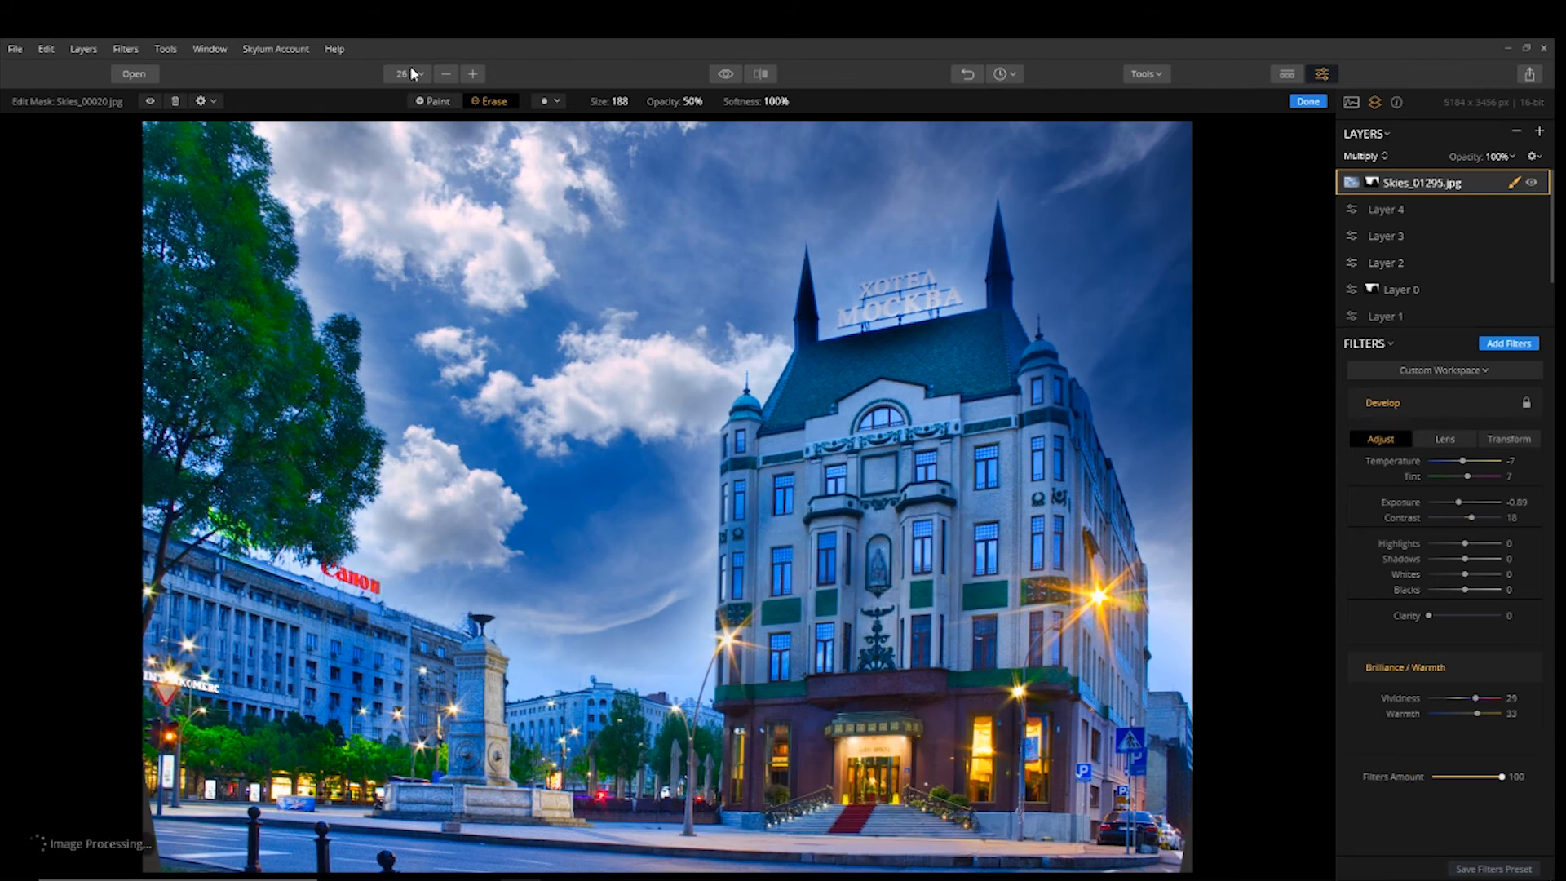
pyautogui.click(1312, 101)
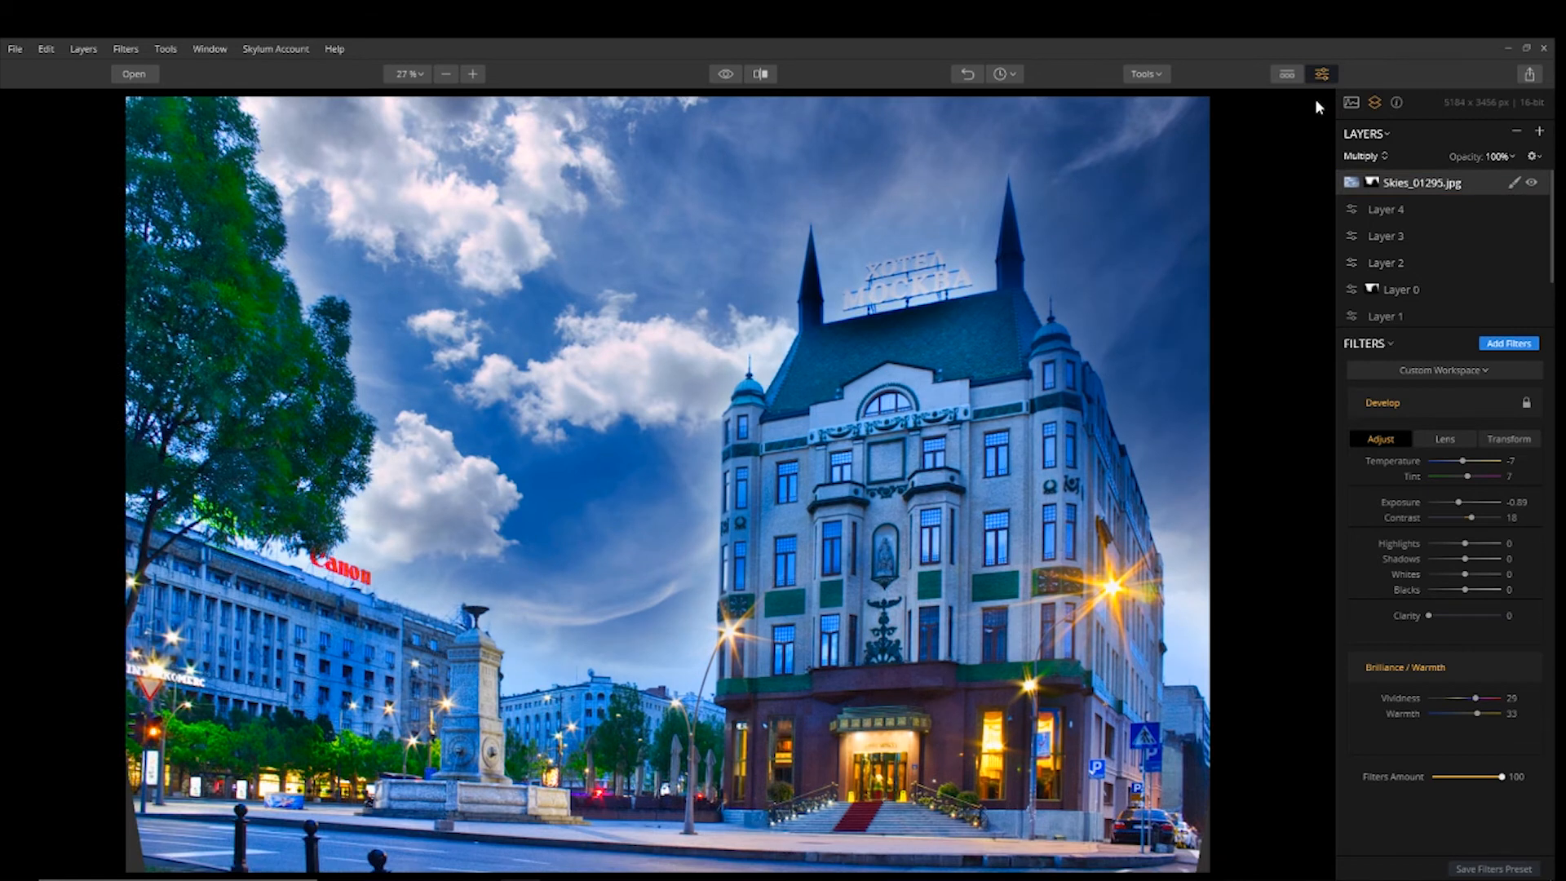
# Compare the edited photo with the original unedited version.
pyautogui.click(725, 74)
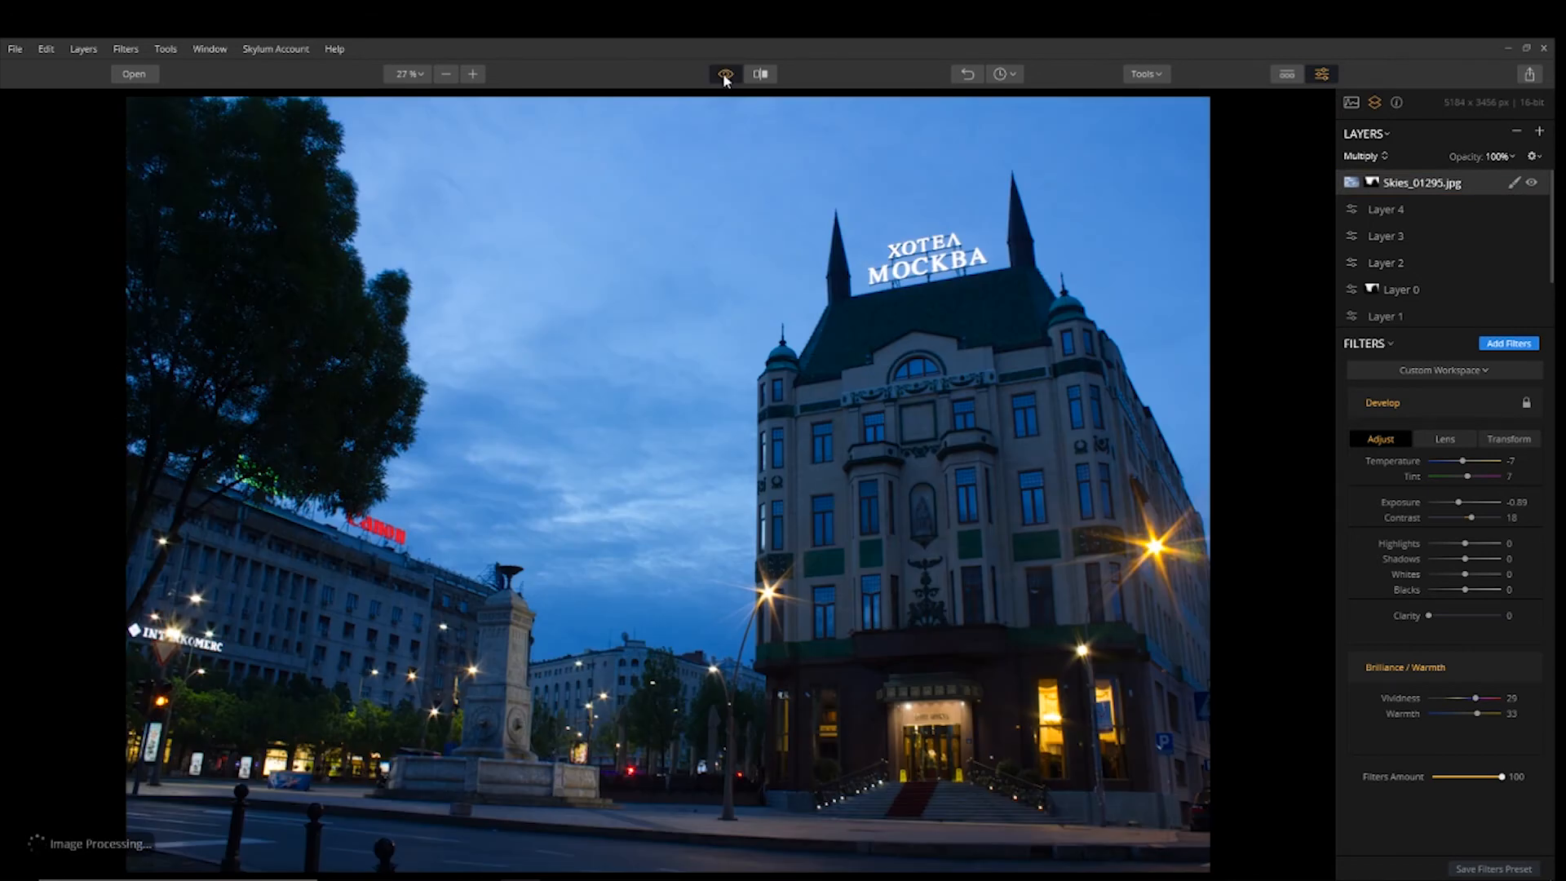
pyautogui.click(723, 71)
pyautogui.click(723, 72)
pyautogui.click(723, 72)
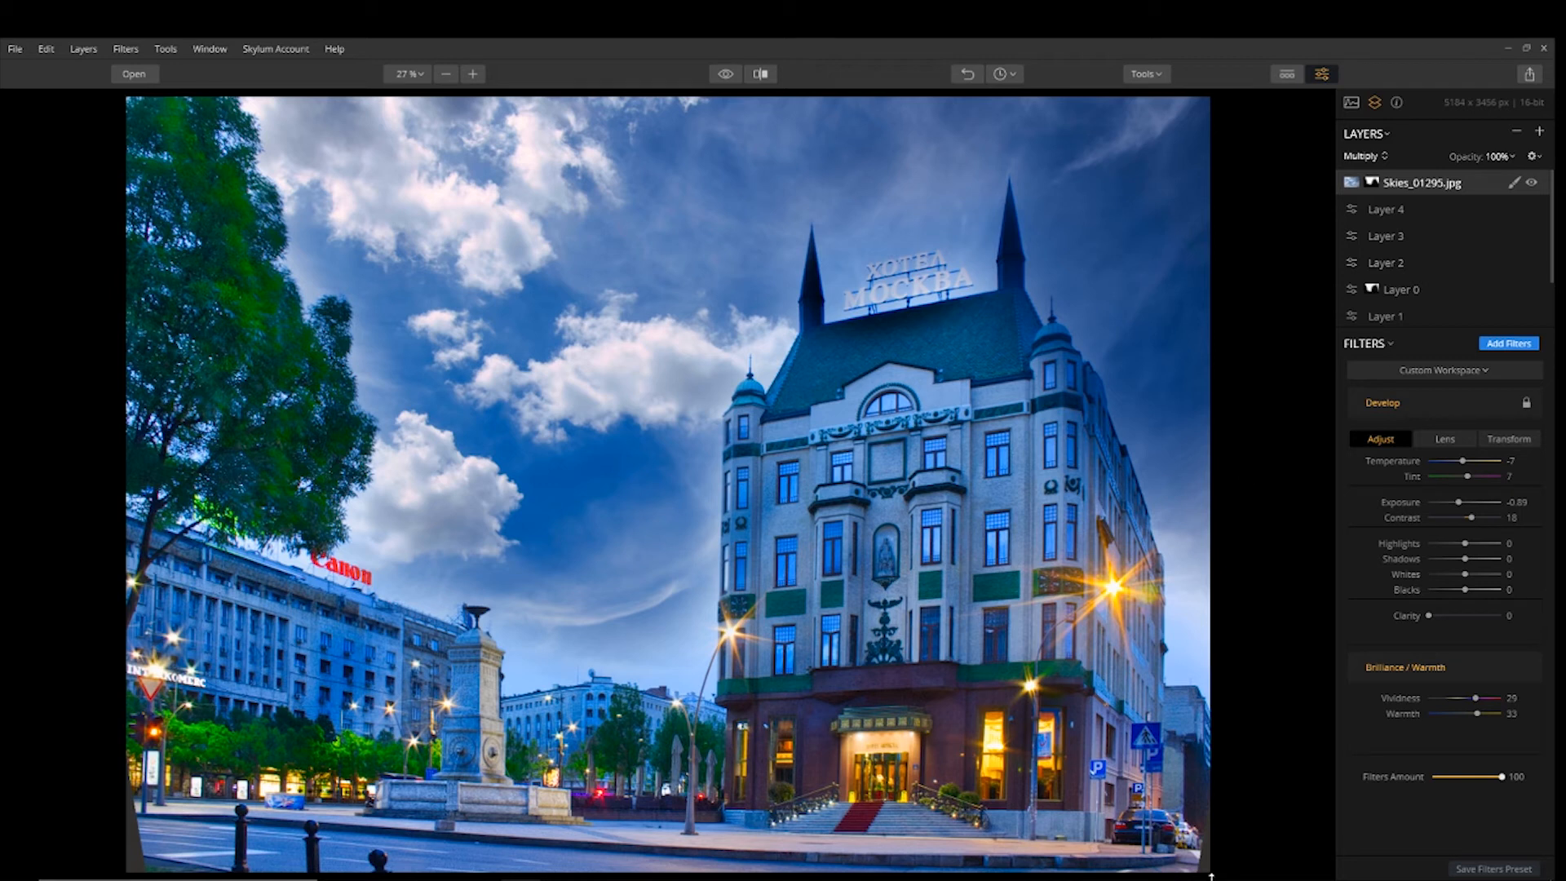
# Use Clone & Stamp to cover the dark wedge in the photo's lower-right corner with neighbouring street texture.
pyautogui.click(1147, 73)
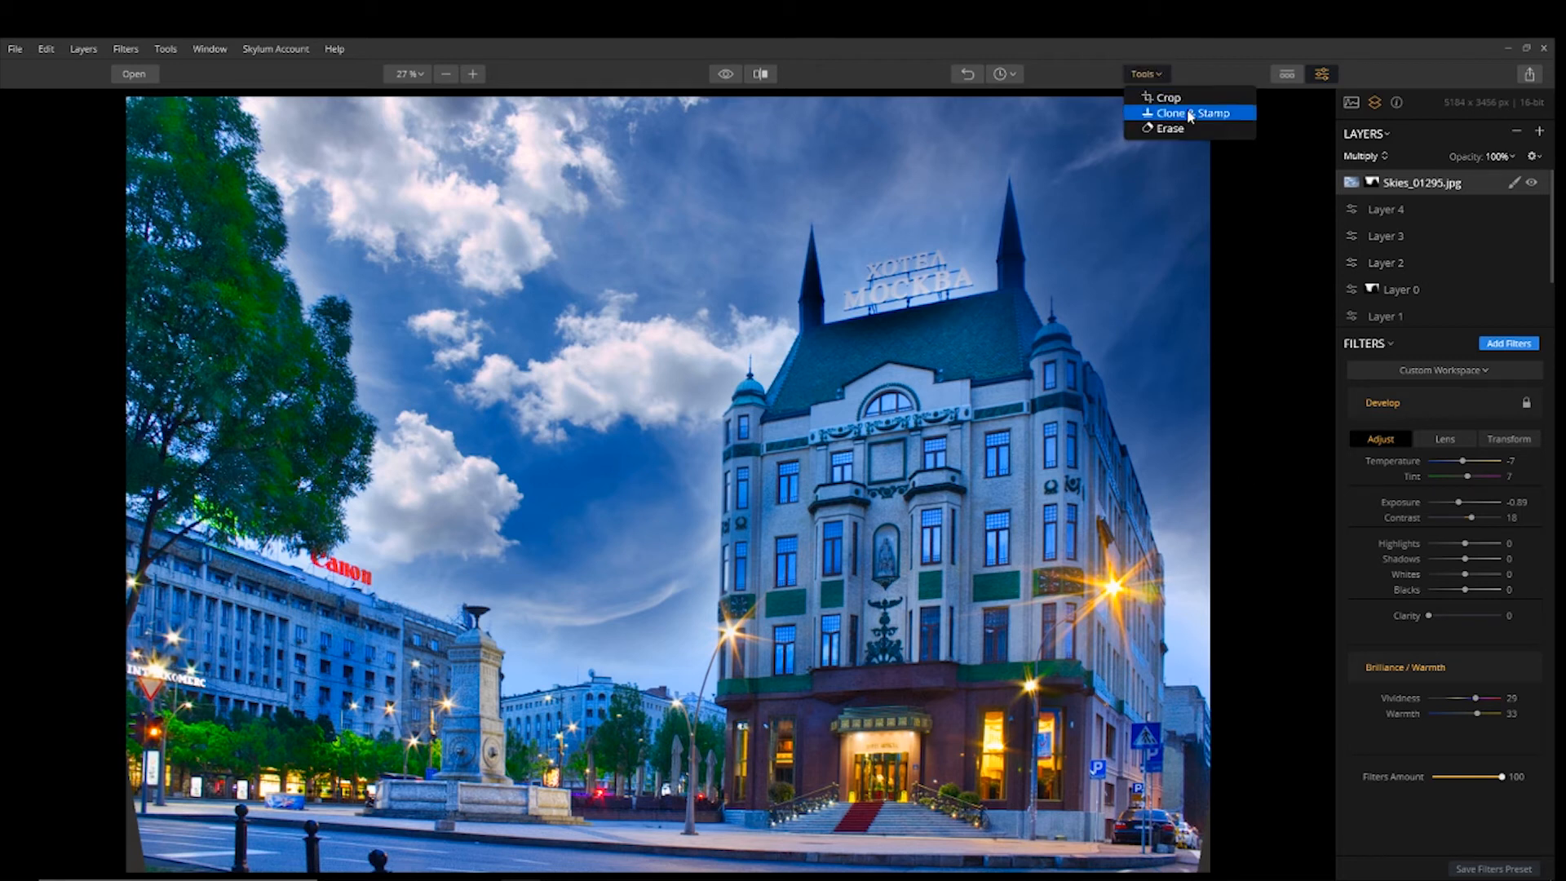
pyautogui.click(1200, 179)
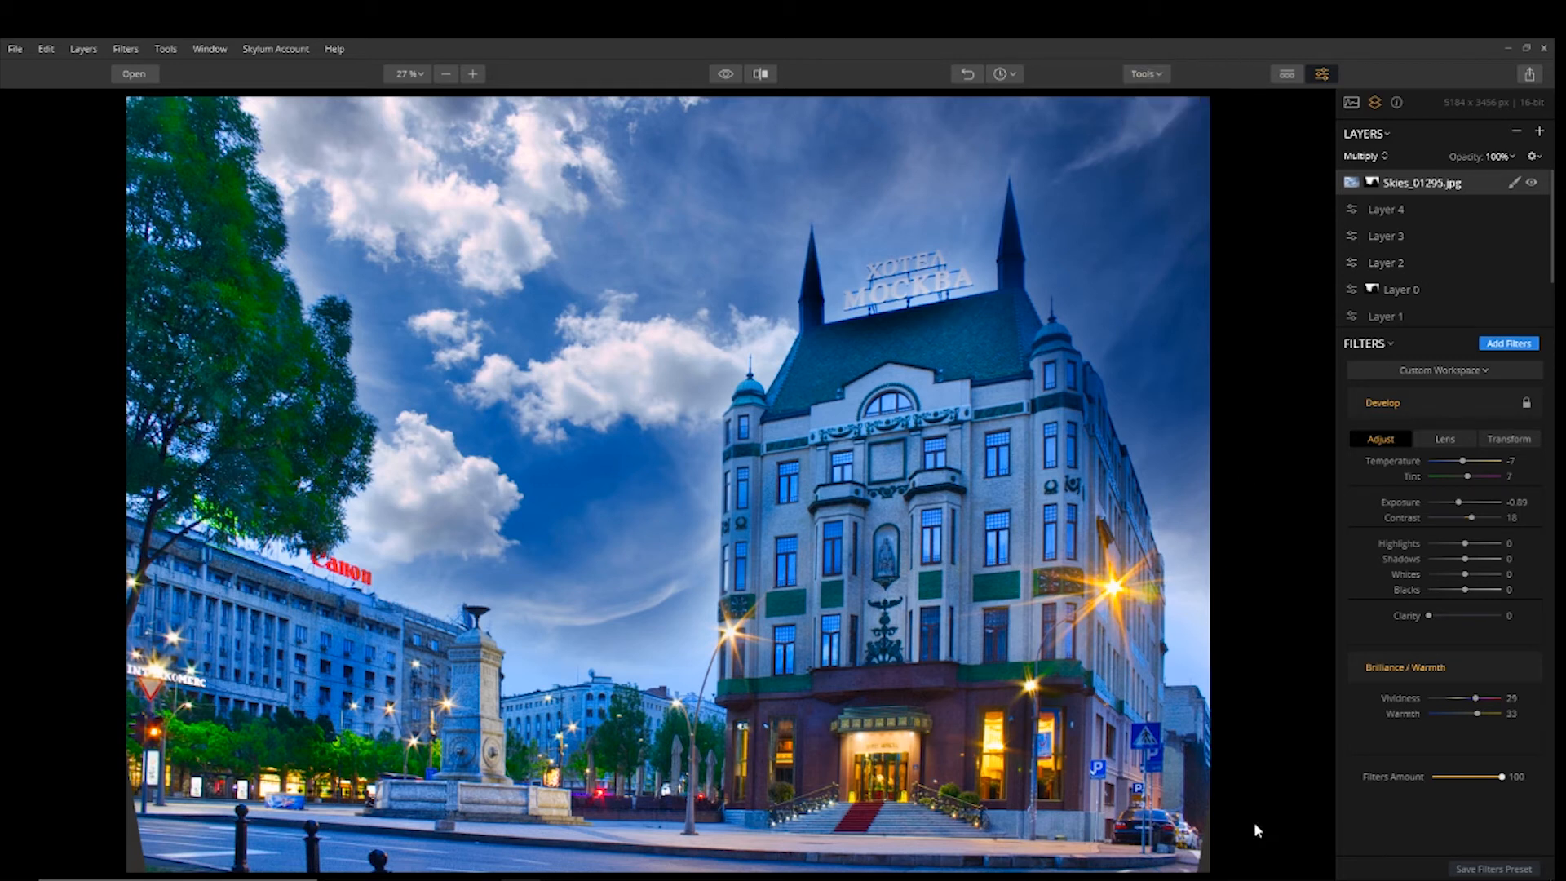
pyautogui.click(473, 73)
pyautogui.moveTo(1201, 728); pyautogui.dragTo(883, 416)
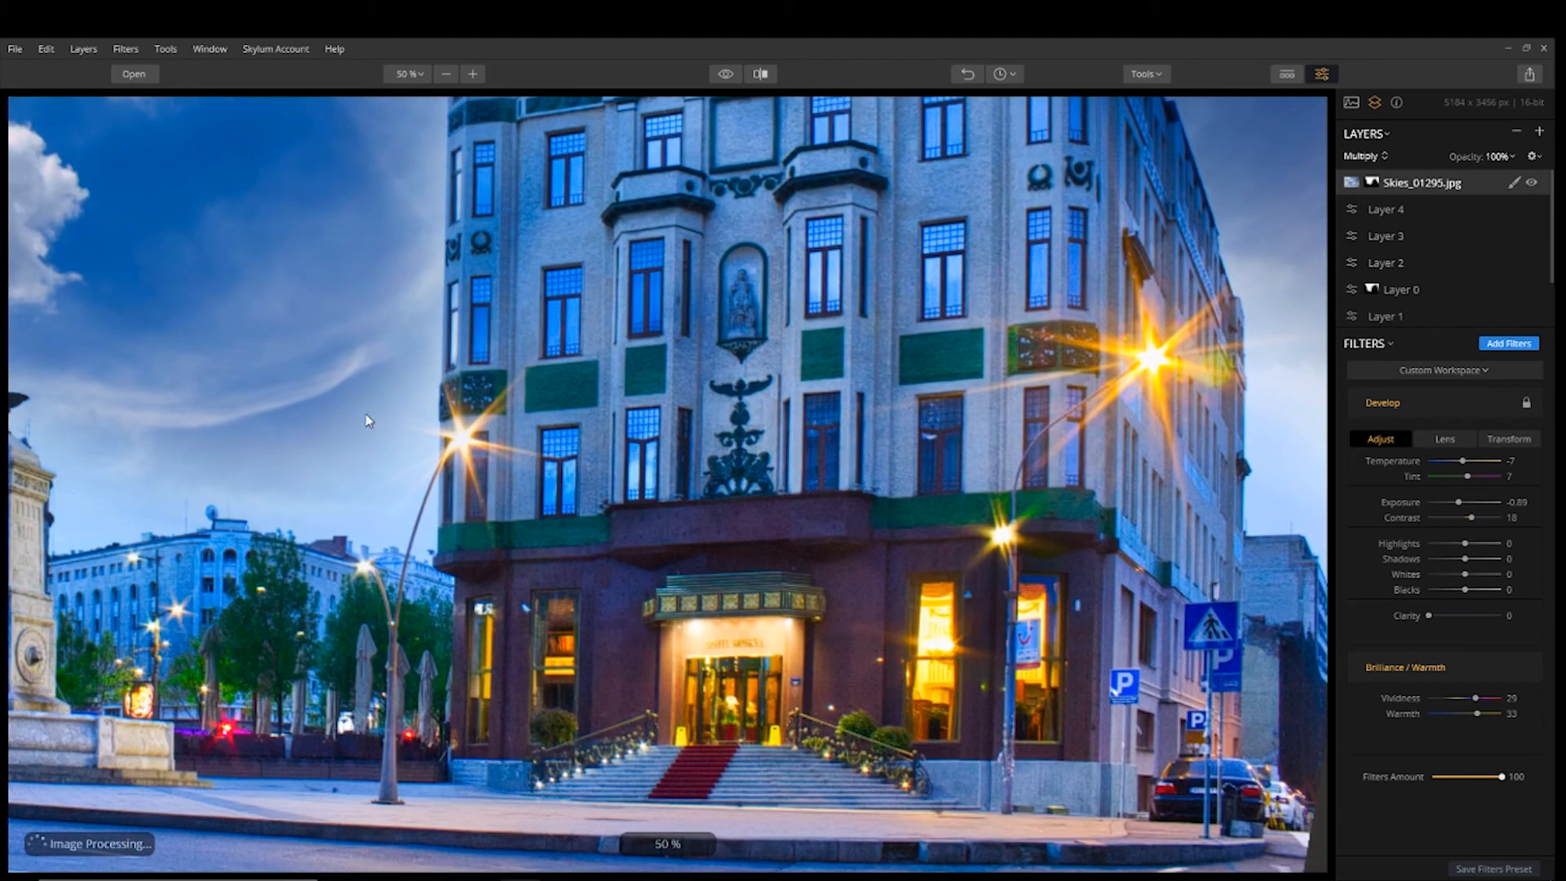
pyautogui.click(473, 74)
pyautogui.moveTo(1093, 711); pyautogui.dragTo(461, 364)
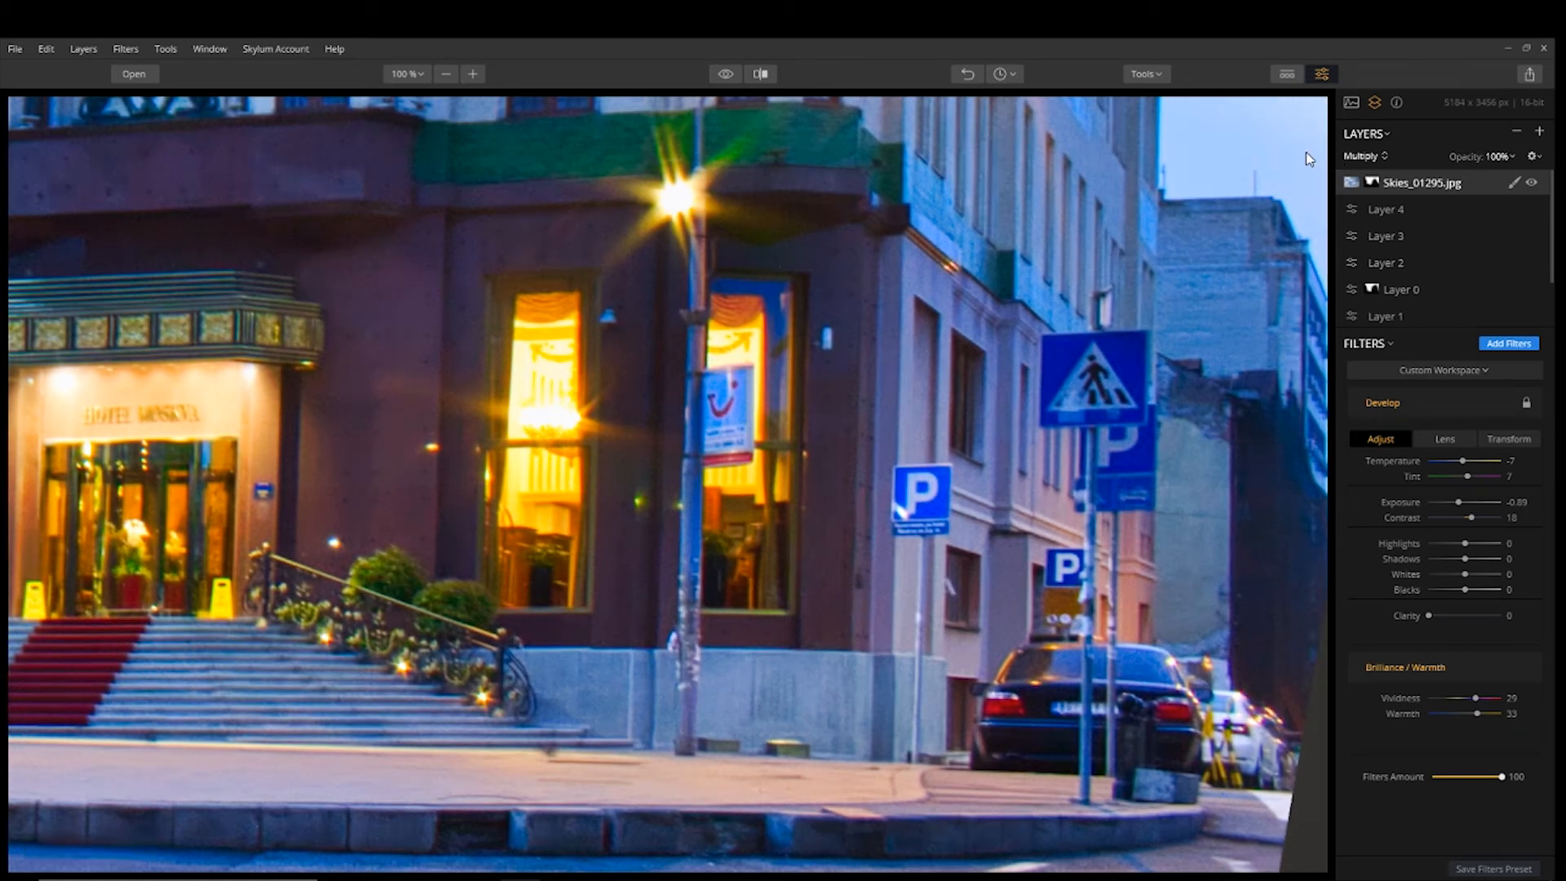
pyautogui.click(1163, 73)
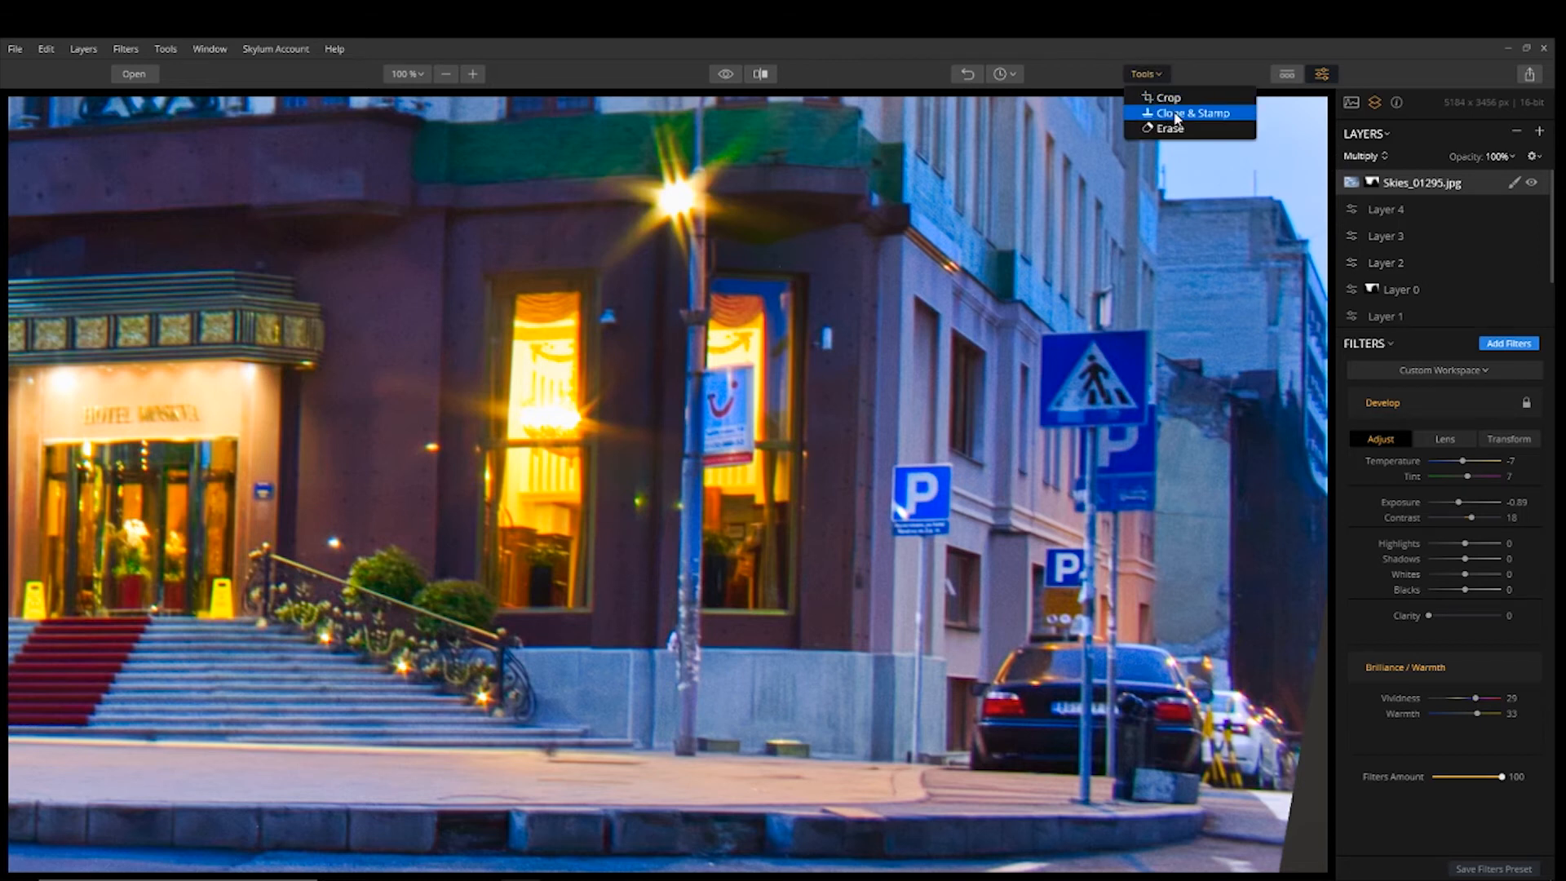
pyautogui.click(1175, 114)
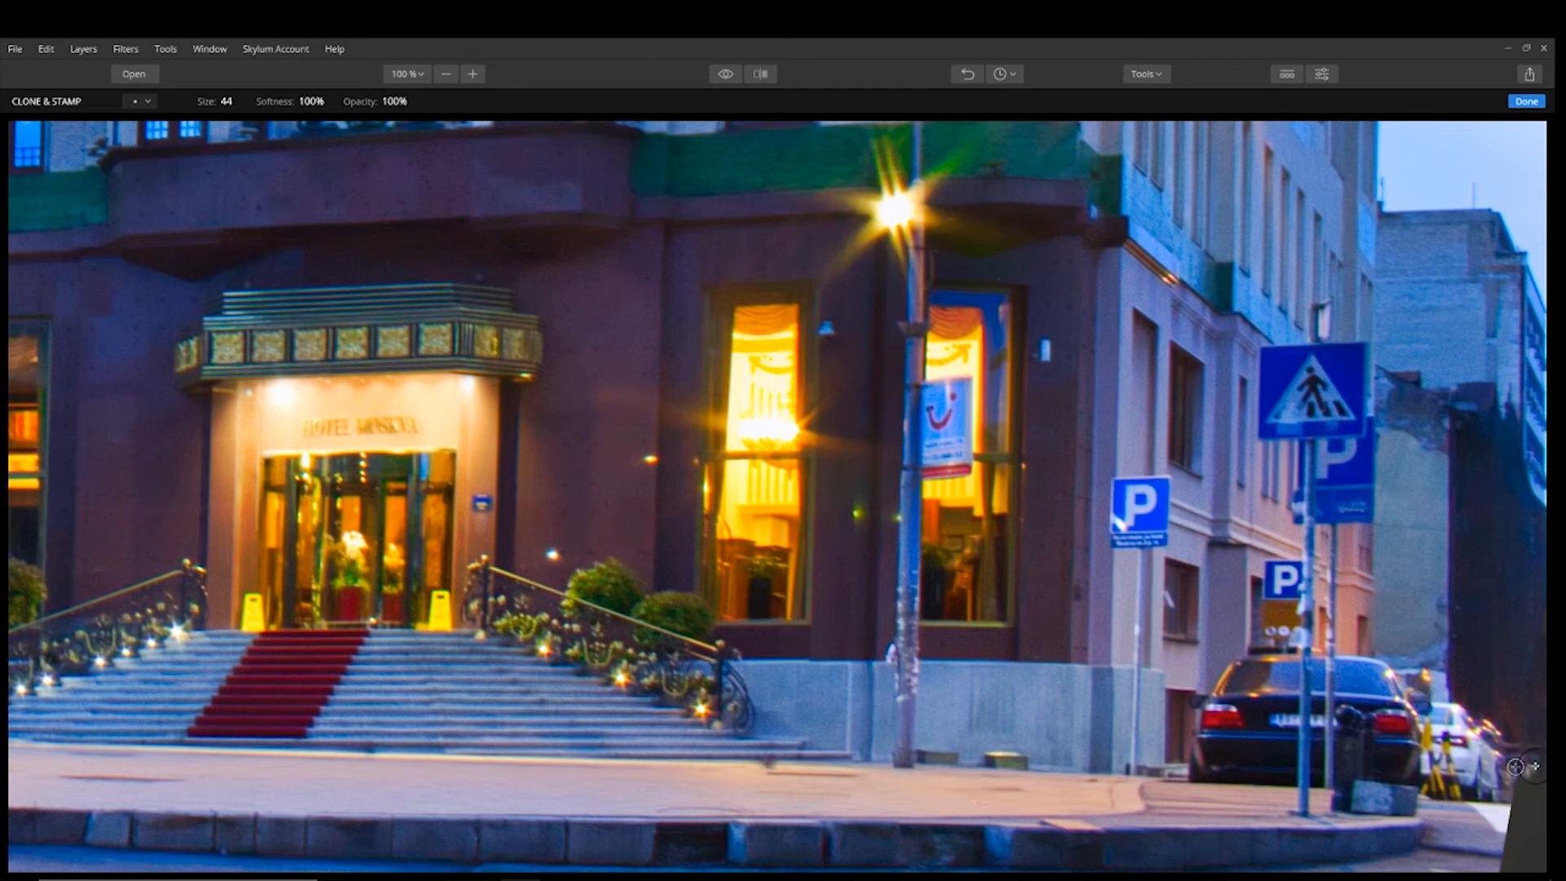
pyautogui.click(1510, 809)
pyautogui.keyDown('alt'); pyautogui.click(1489, 824); pyautogui.keyUp('alt')
pyautogui.click(1509, 817)
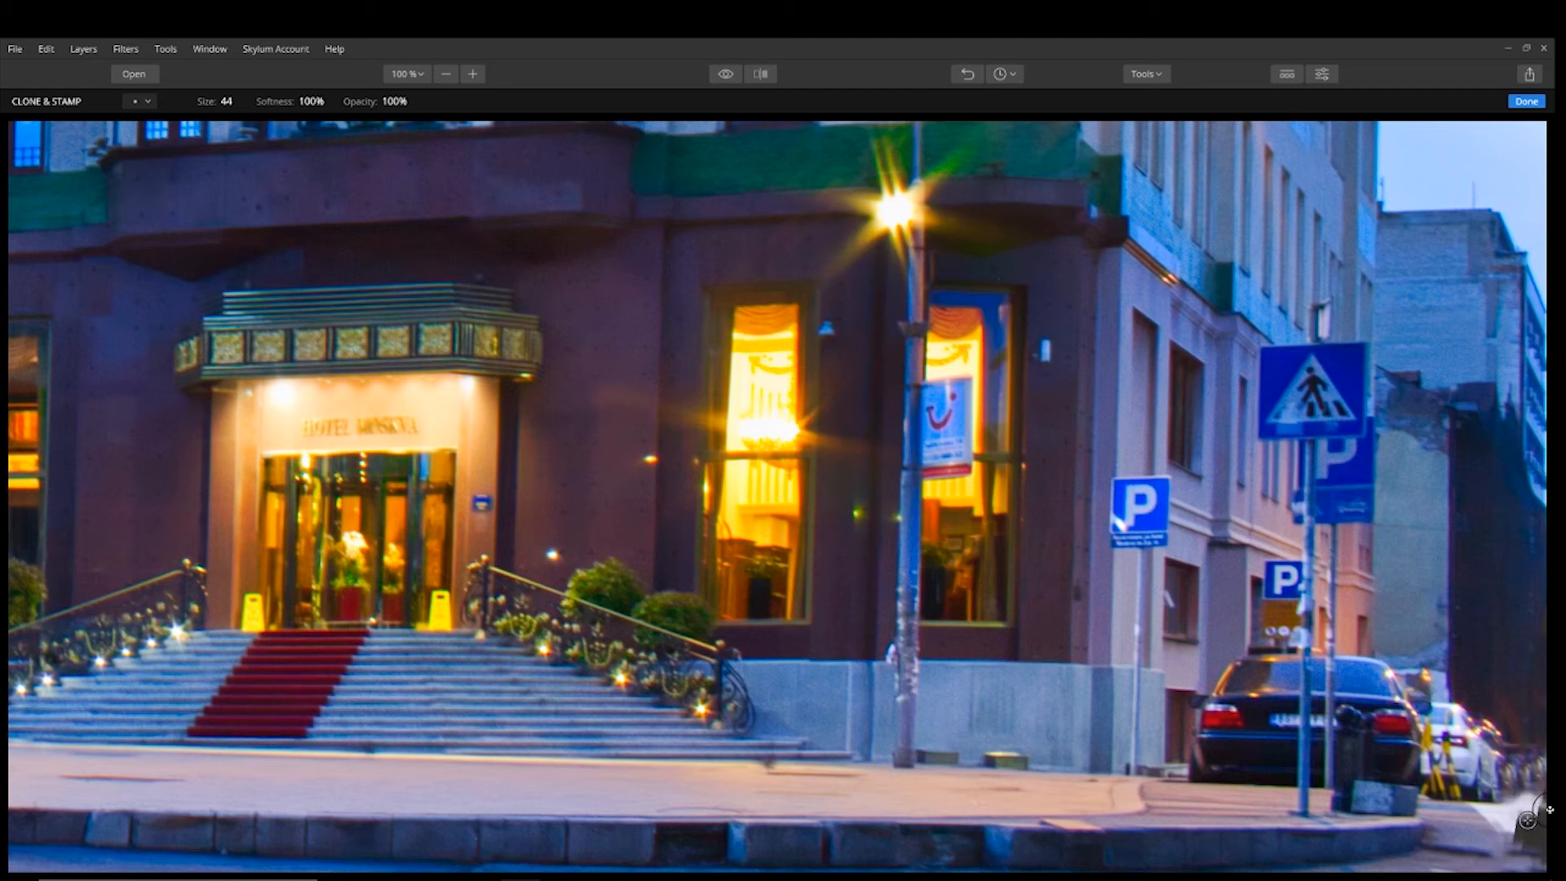
pyautogui.moveTo(1526, 822); pyautogui.dragTo(1517, 816)
pyautogui.keyDown('alt'); pyautogui.click(1495, 833); pyautogui.keyUp('alt')
pyautogui.moveTo(1515, 826)
pyautogui.mouseDown()
pyautogui.moveTo(1548, 807)
pyautogui.moveTo(1537, 837)
pyautogui.mouseUp()
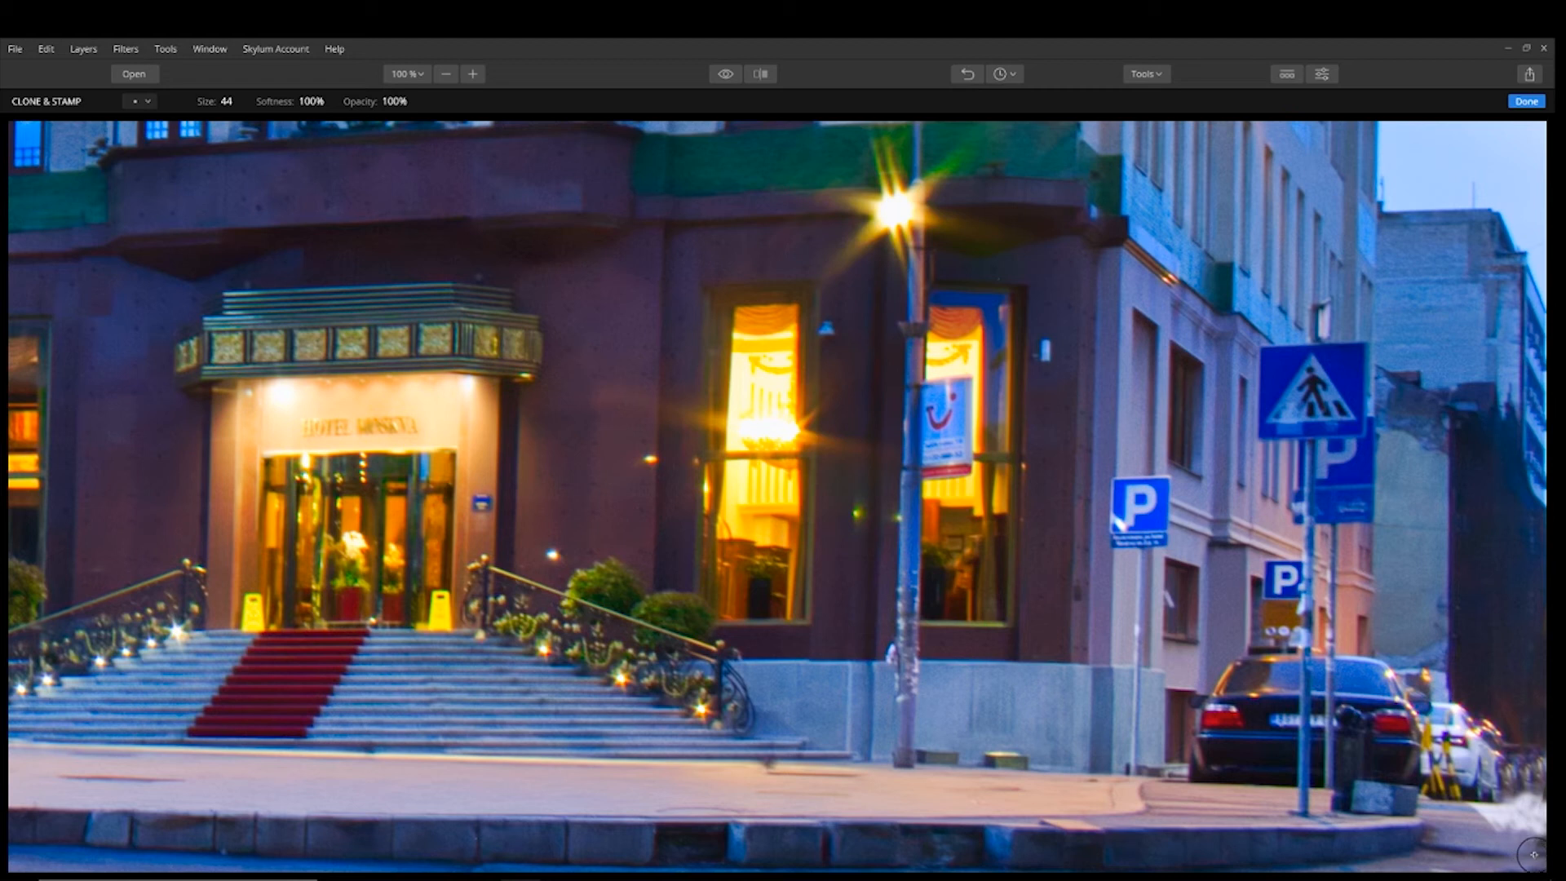
# Clone road texture over the bright smudge in the photo's lower-right corner, touch up the edge above it, and finish the retouching.
pyautogui.keyDown('alt'); pyautogui.click(1436, 851); pyautogui.keyUp('alt')
pyautogui.moveTo(1486, 826); pyautogui.dragTo(1524, 824)
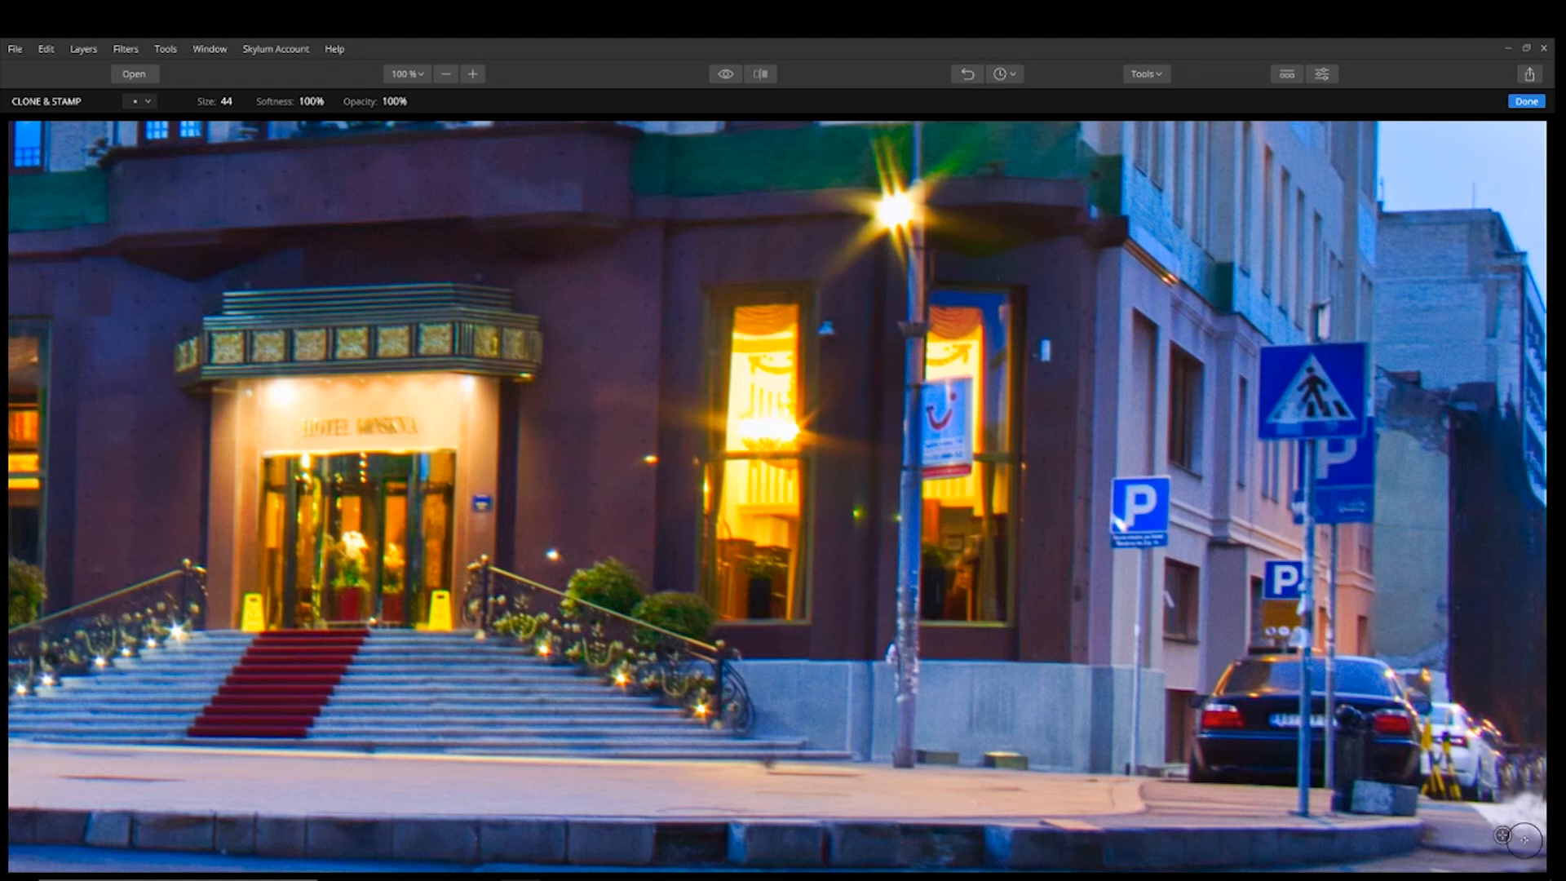
pyautogui.moveTo(1533, 840); pyautogui.dragTo(1504, 832)
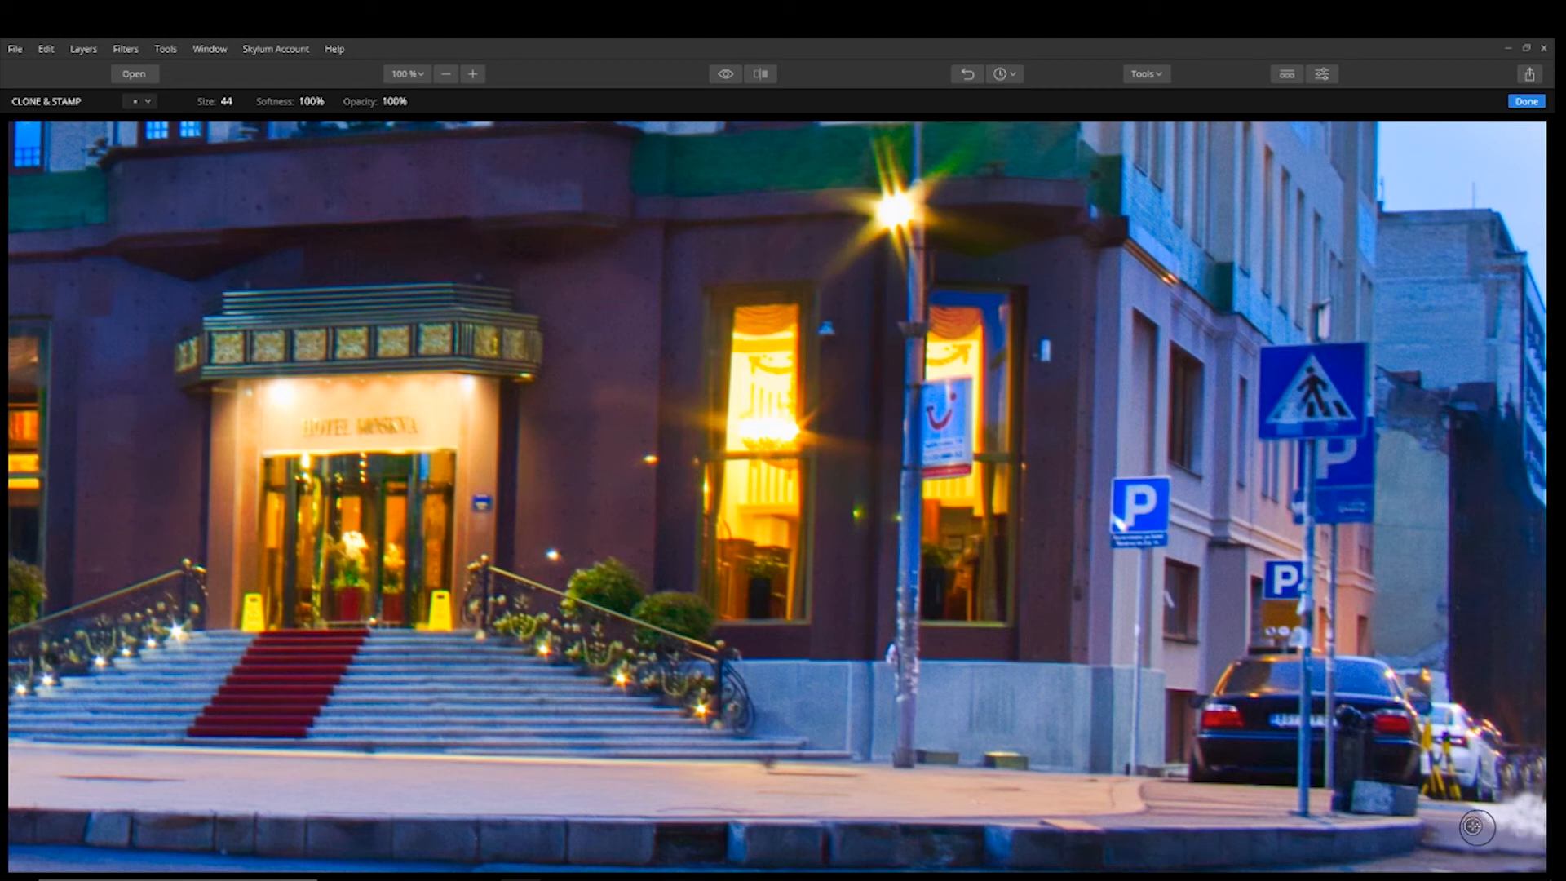
pyautogui.moveTo(1494, 826); pyautogui.dragTo(1504, 826)
pyautogui.moveTo(1523, 832); pyautogui.dragTo(1539, 834)
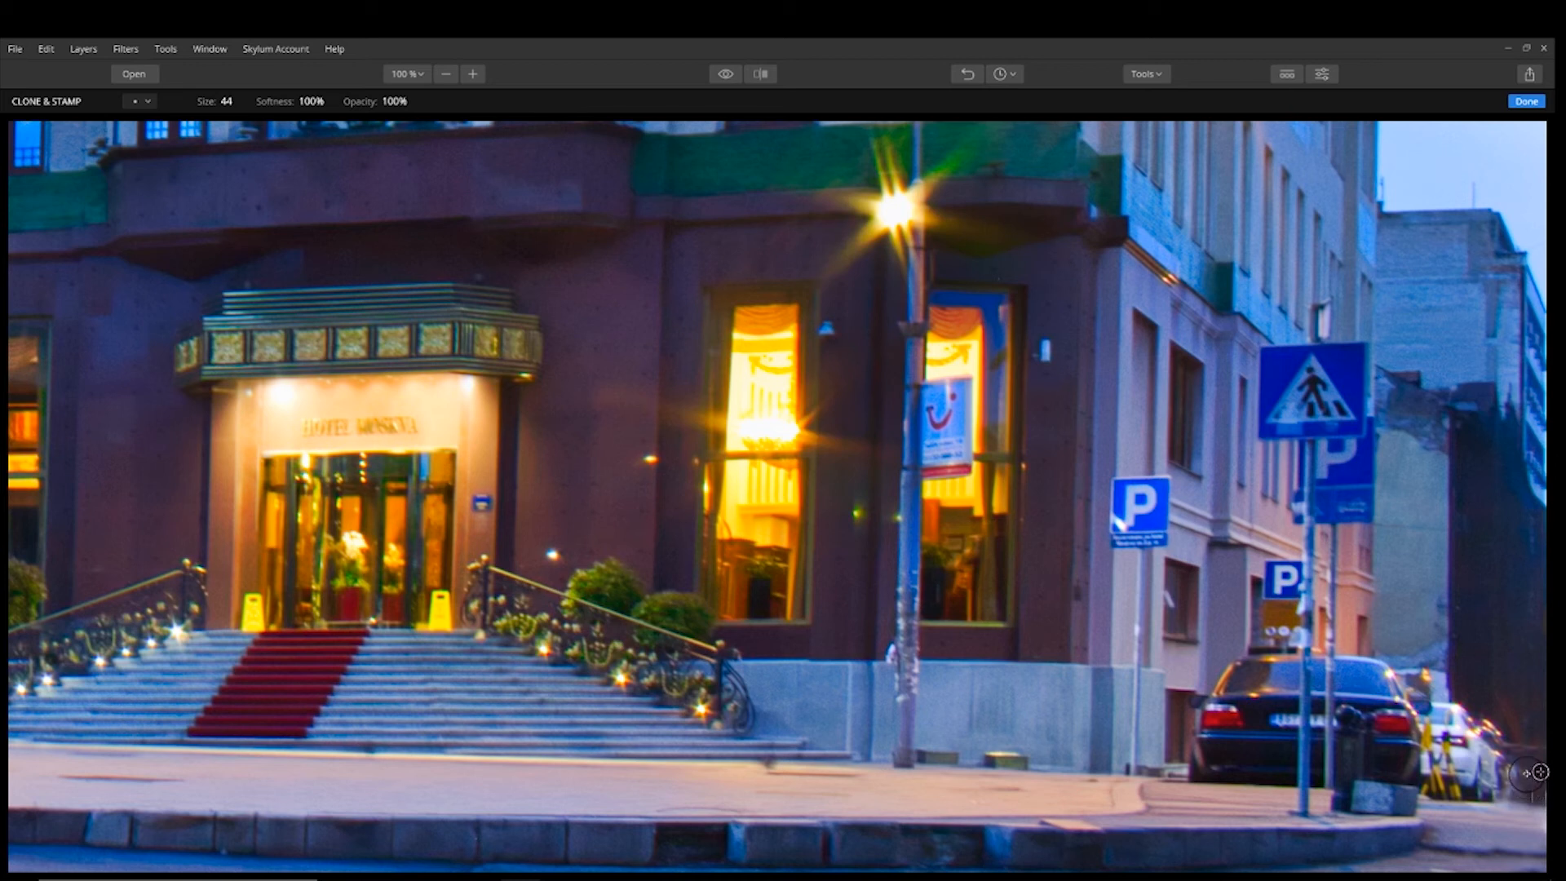
pyautogui.click(1537, 796)
pyautogui.keyDown('alt'); pyautogui.click(1534, 725); pyautogui.keyUp('alt')
pyautogui.click(1525, 102)
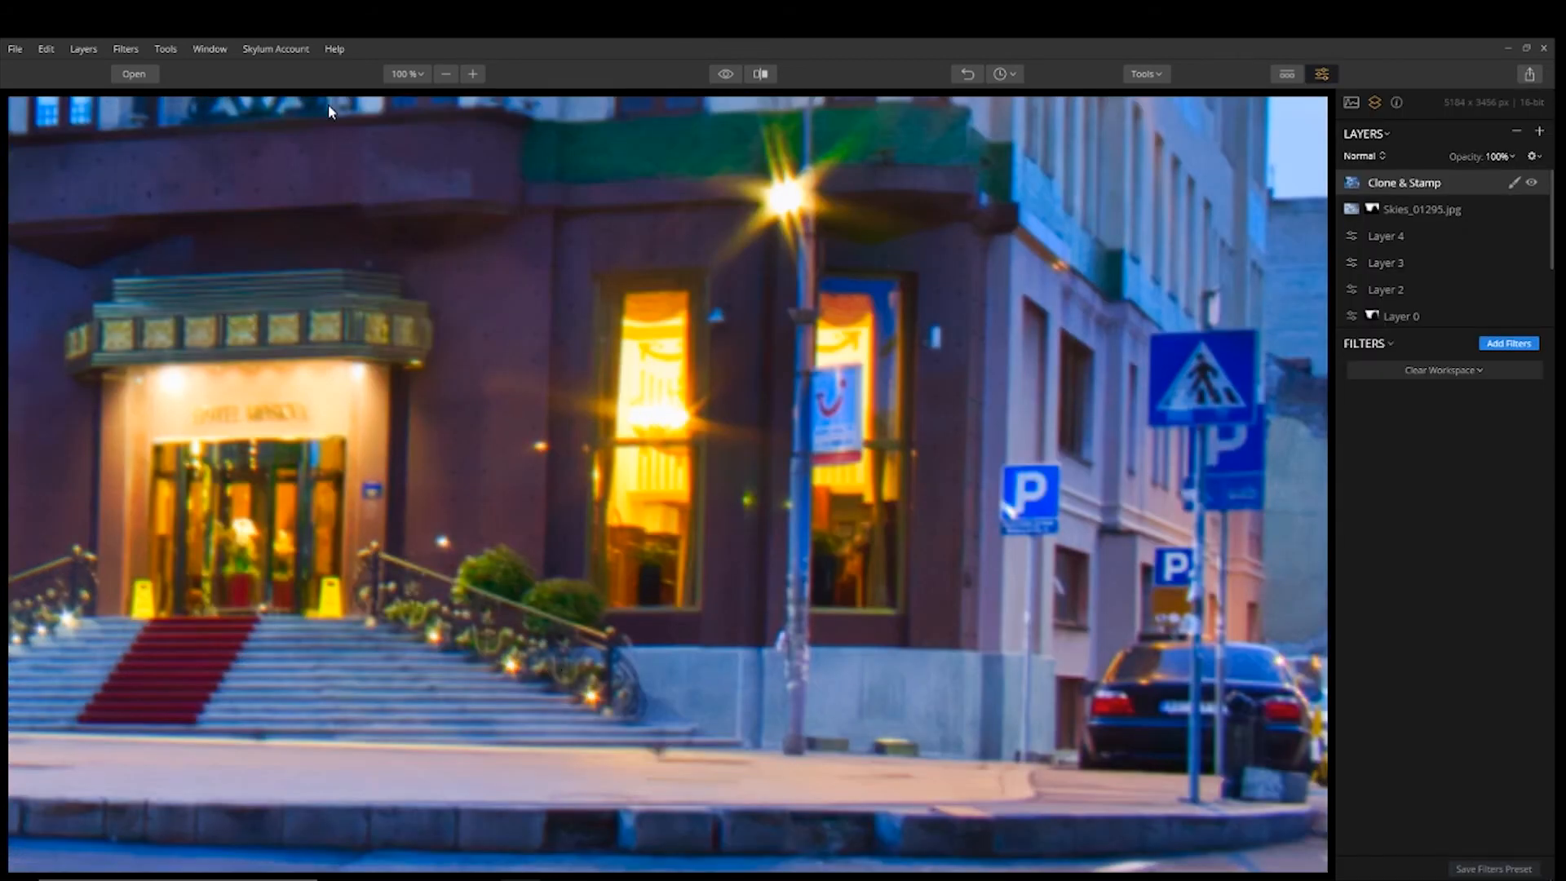
# Fit the whole photo in view and compare it with and without the Clone & Stamp layer.
pyautogui.click(423, 73)
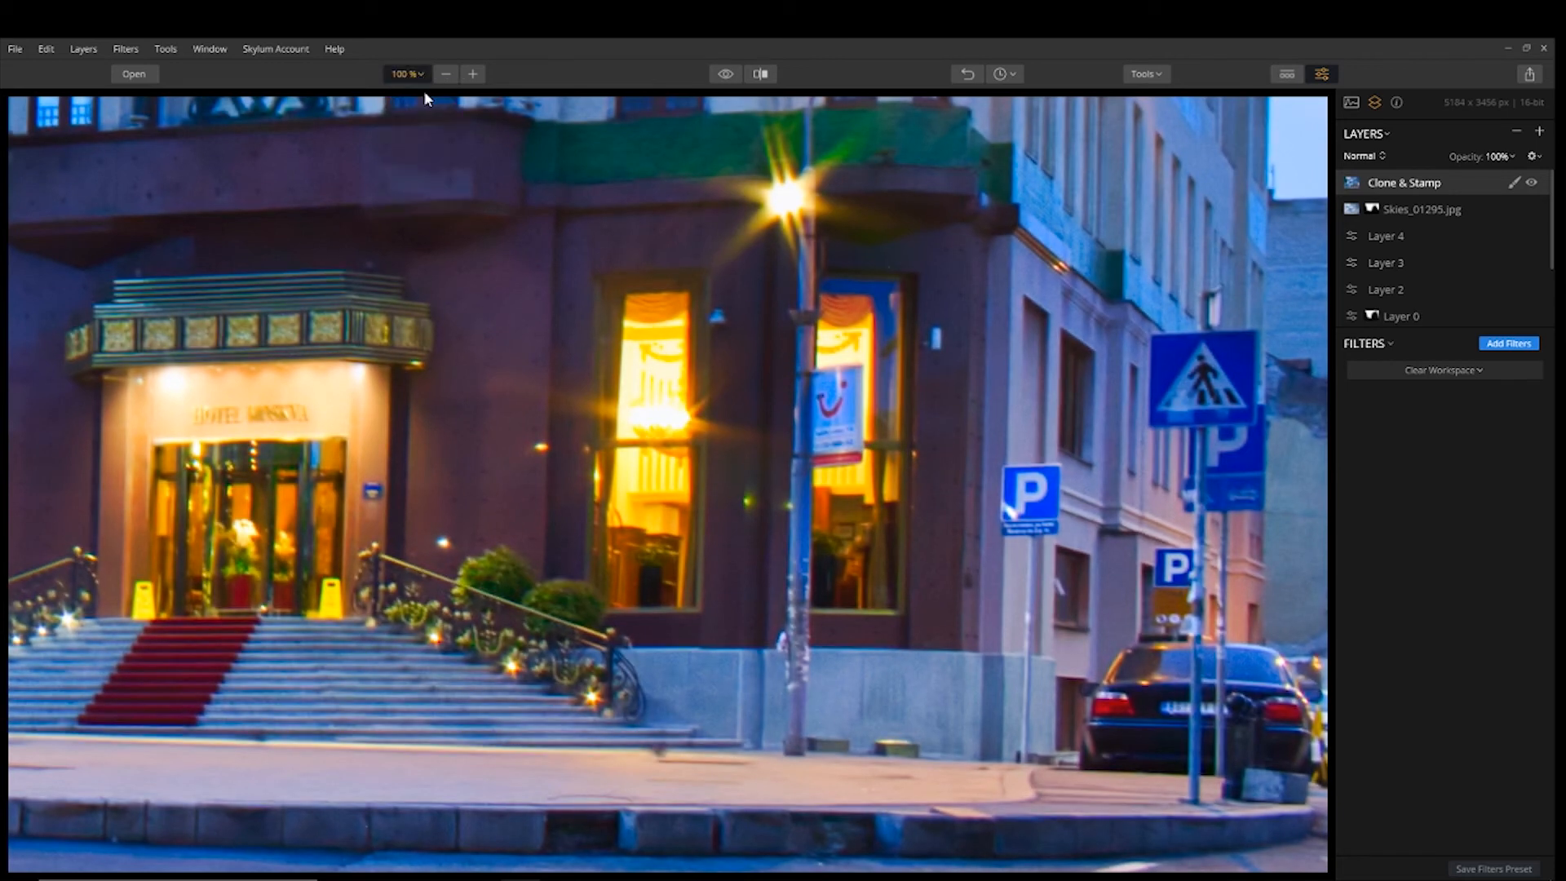
pyautogui.click(412, 95)
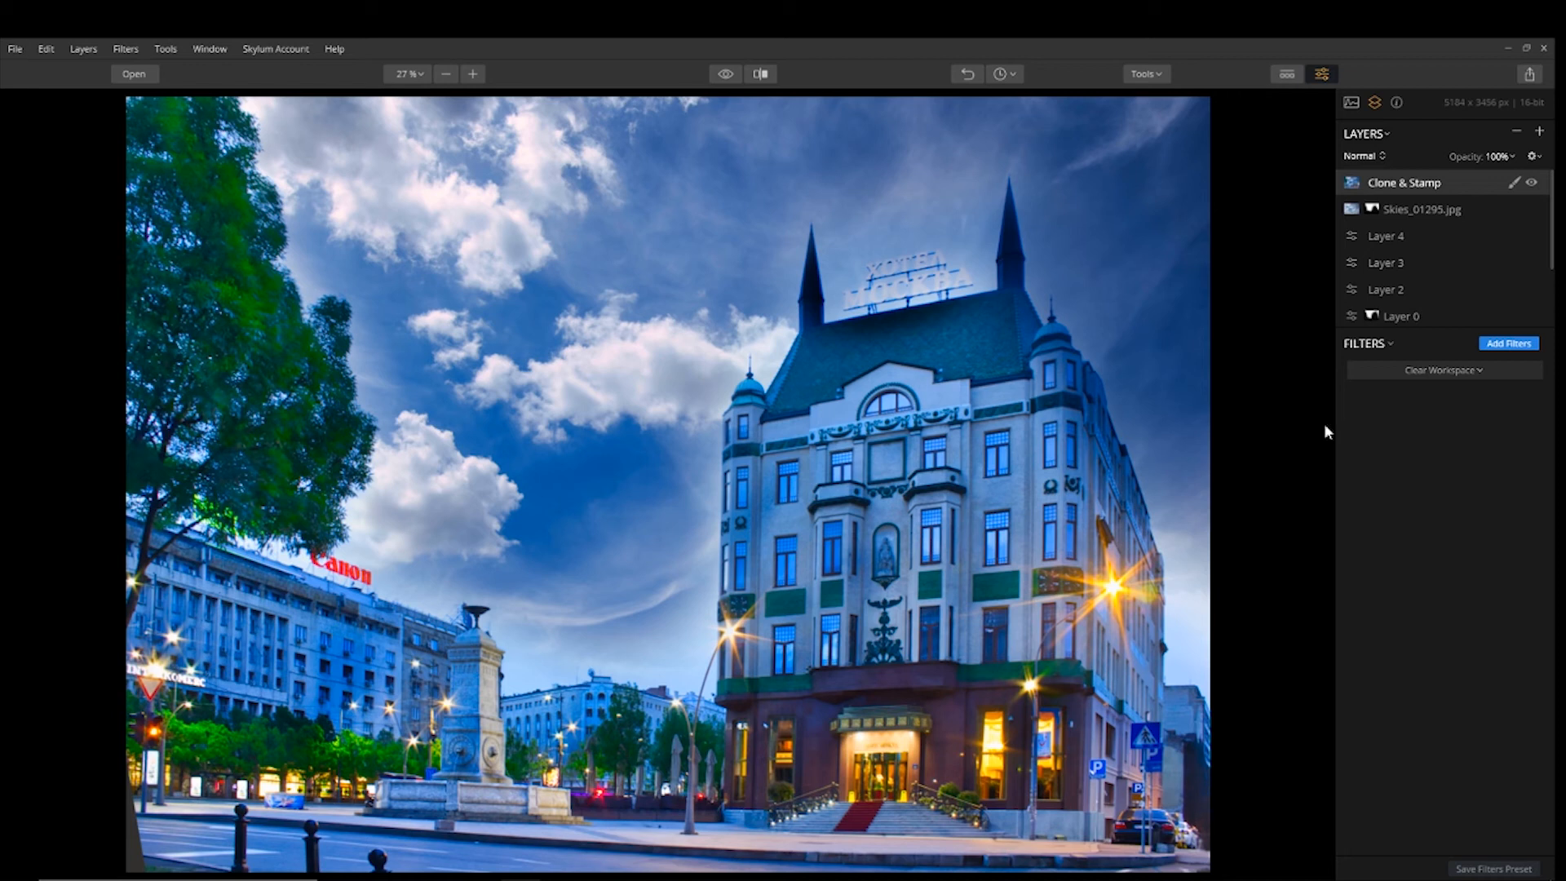
pyautogui.click(1533, 185)
pyautogui.click(1533, 185)
pyautogui.click(1533, 186)
# Add a new adjustment layer above the Clone & Stamp layer.
pyautogui.click(1540, 131)
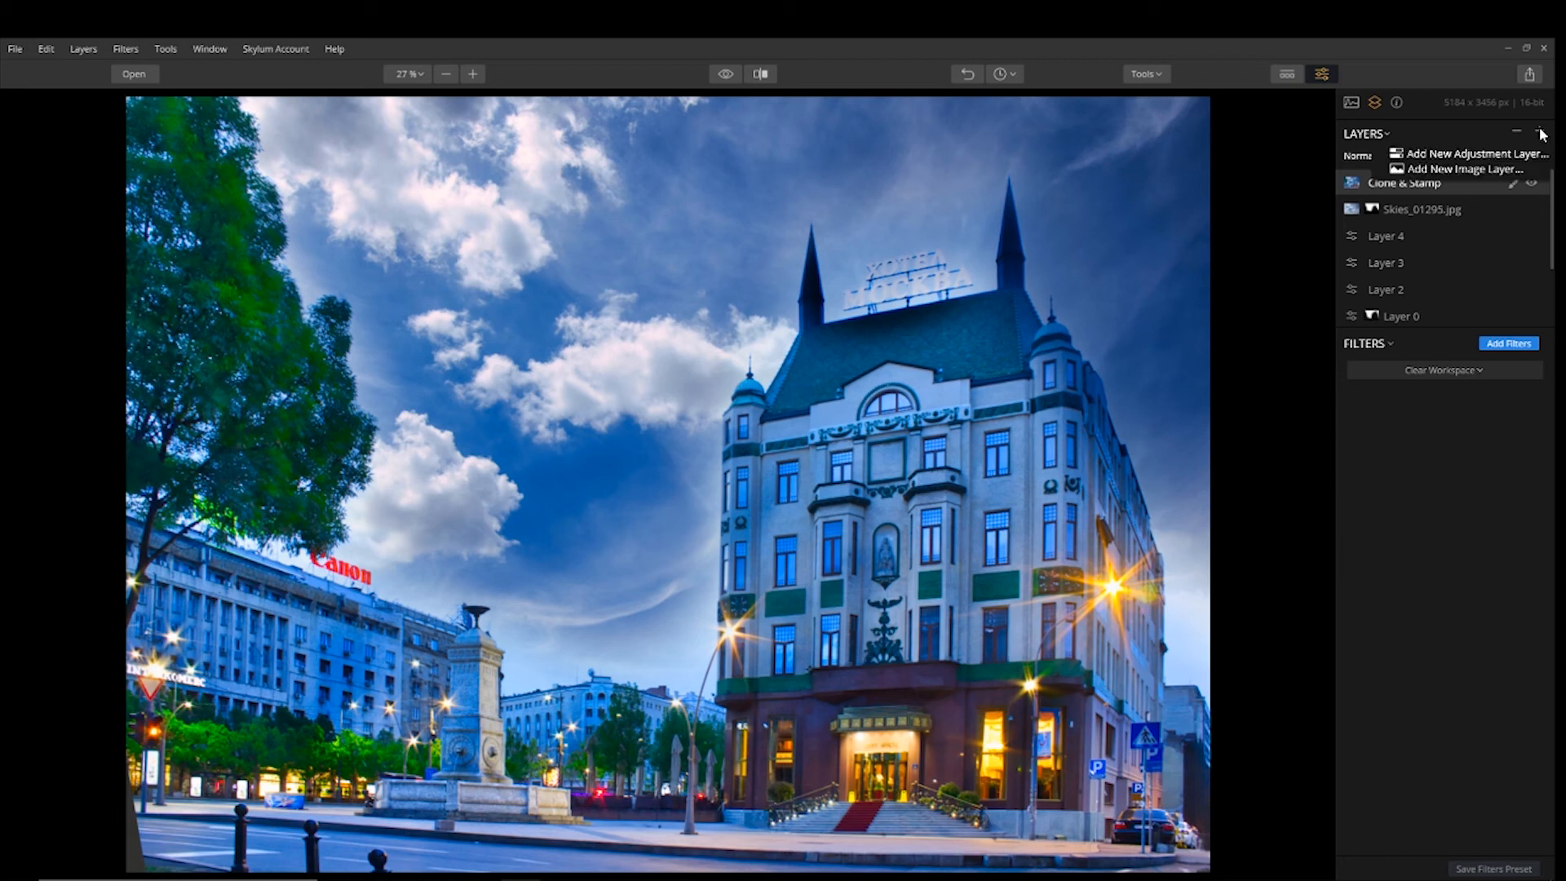
pyautogui.click(1498, 154)
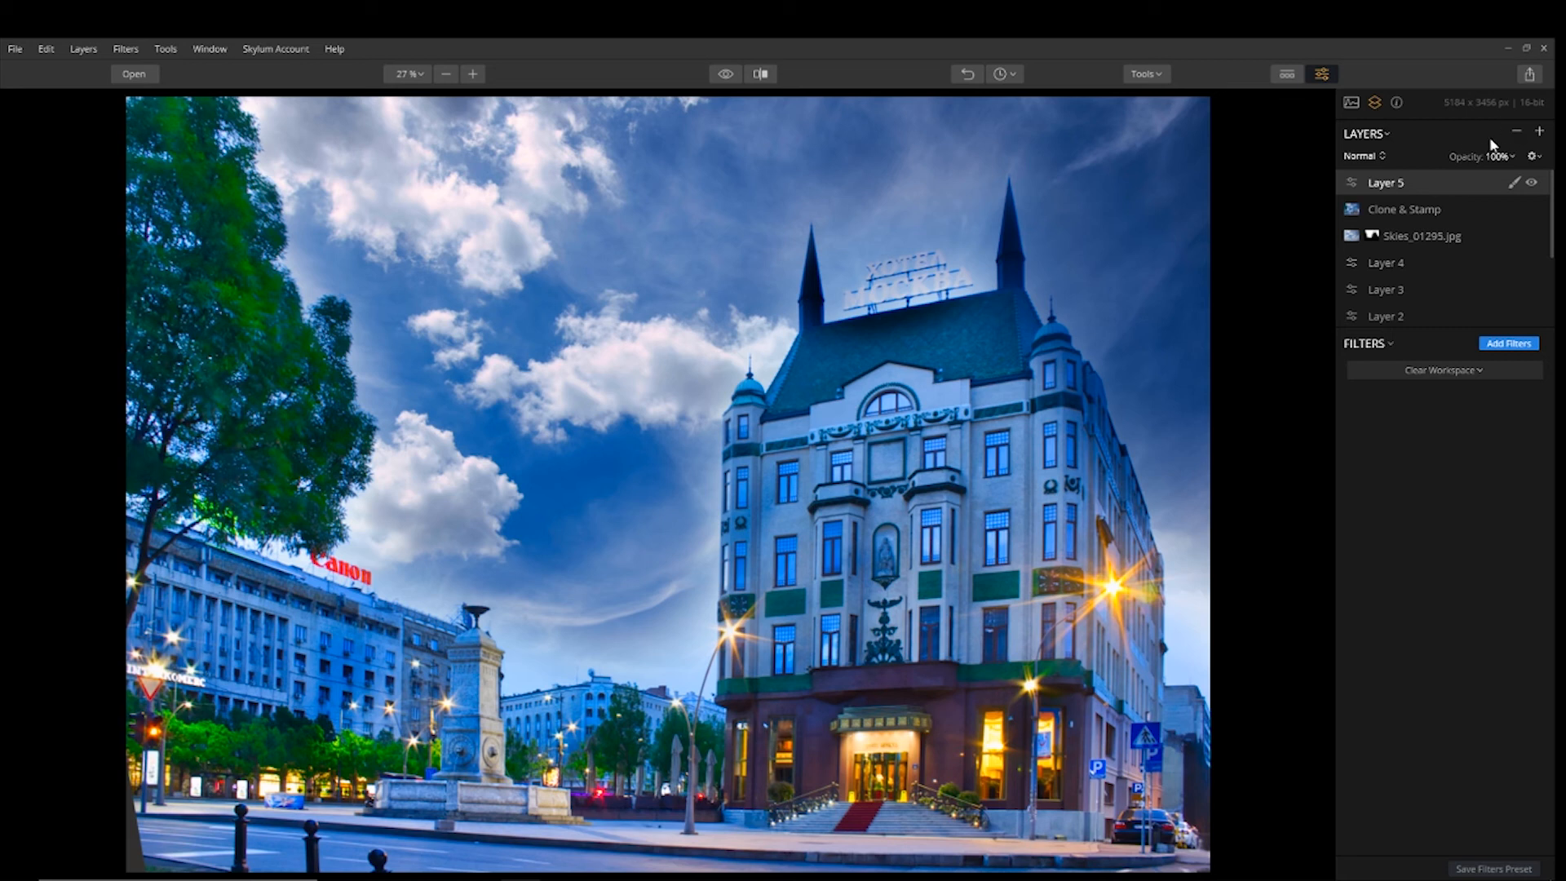
# Try a Sunrays filter on the new layer with its sun center just beside the monument, at X 36 and Y 75.
pyautogui.click(1512, 343)
pyautogui.scroll(-3, 1240, 751)
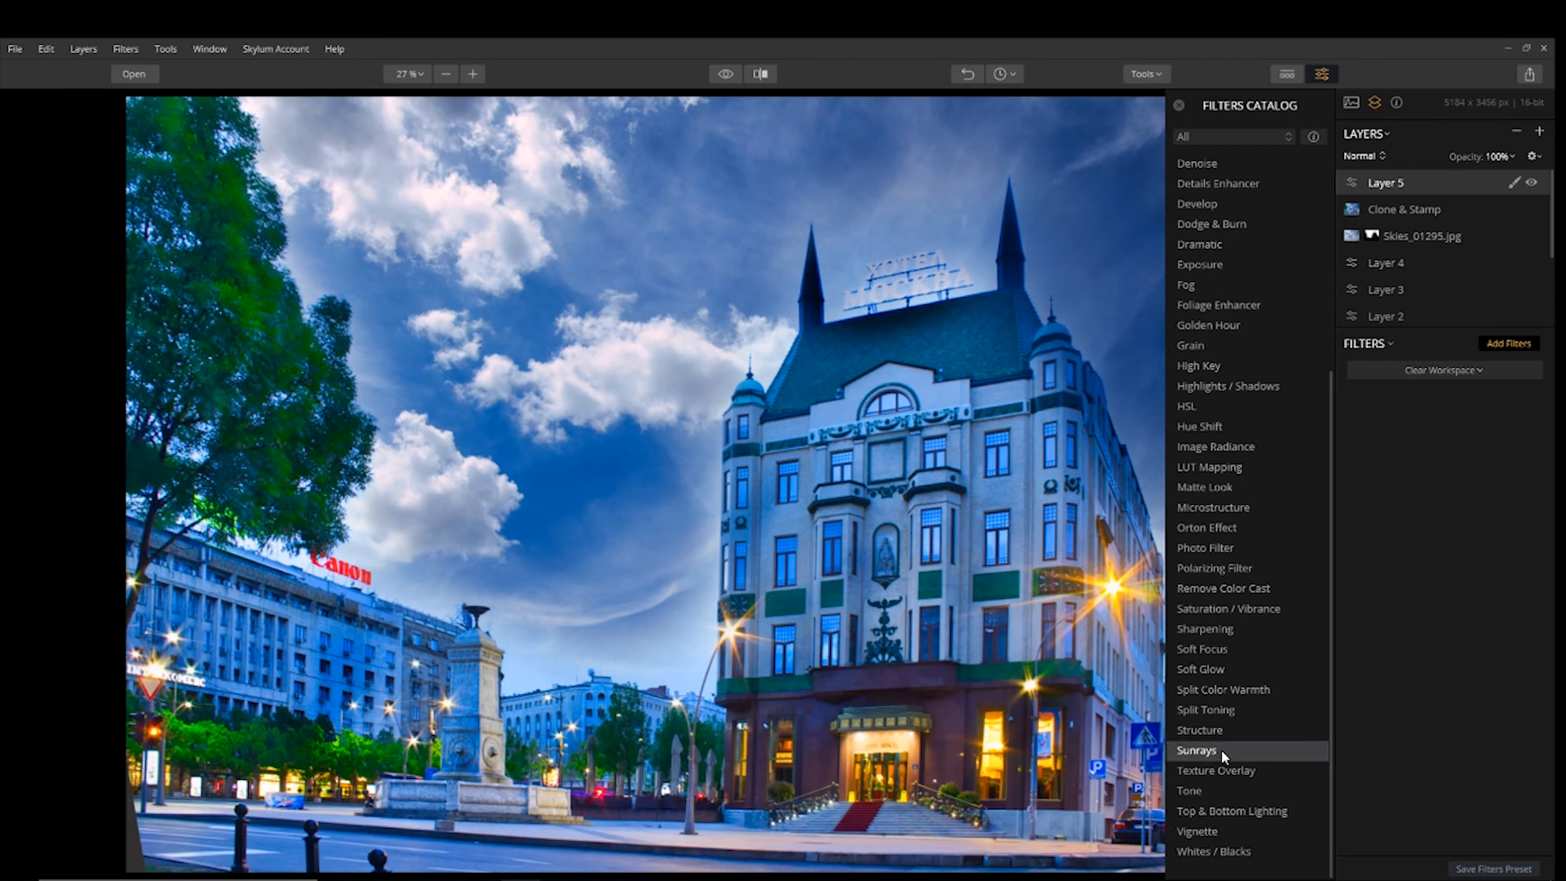
pyautogui.click(1222, 751)
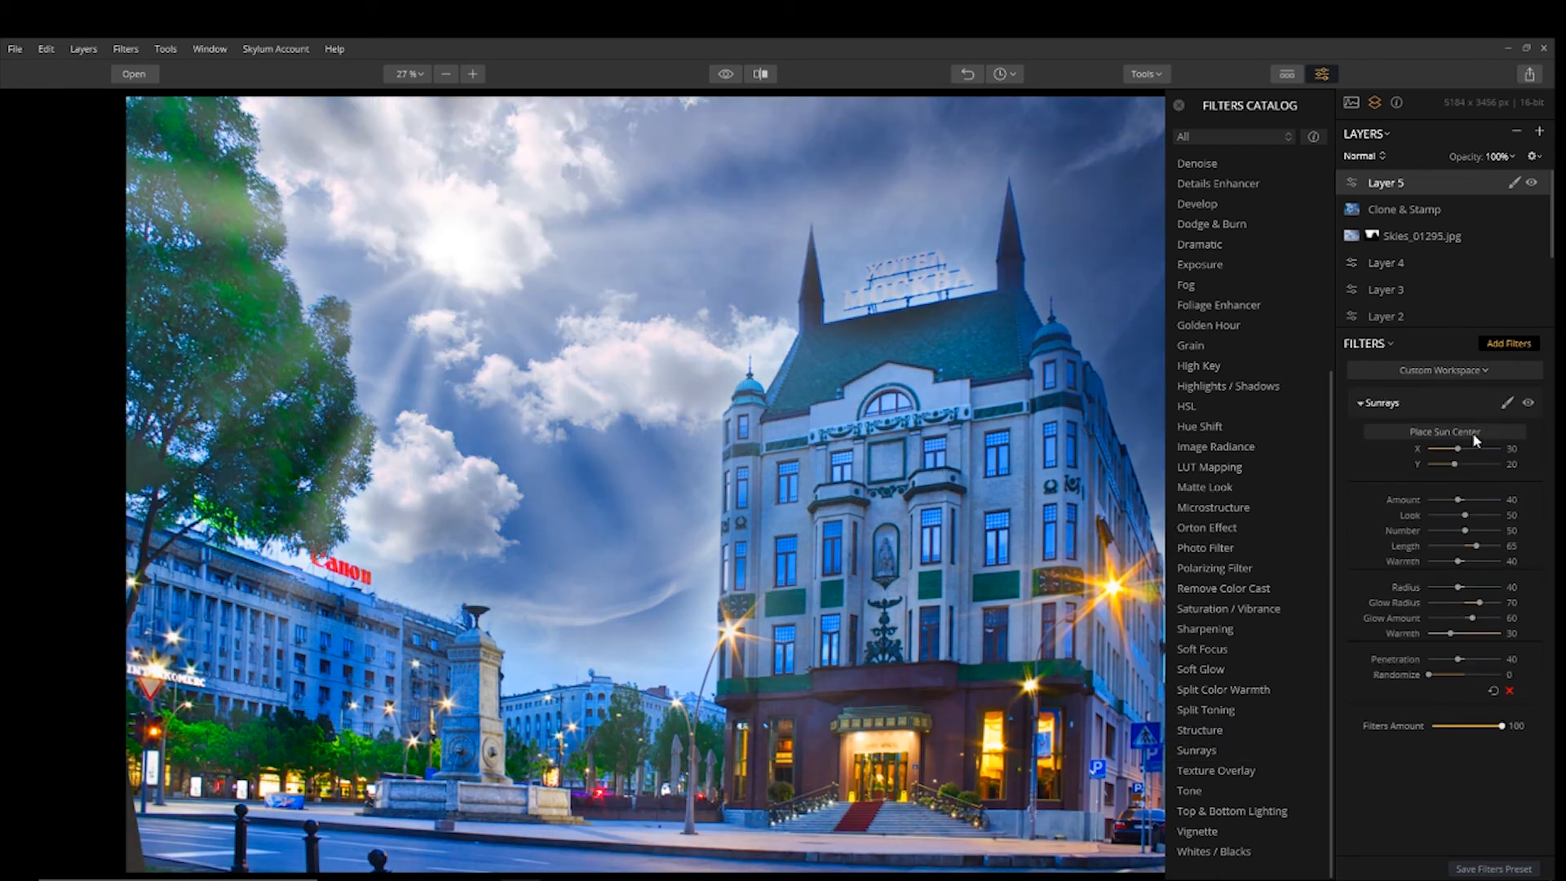
pyautogui.click(1475, 441)
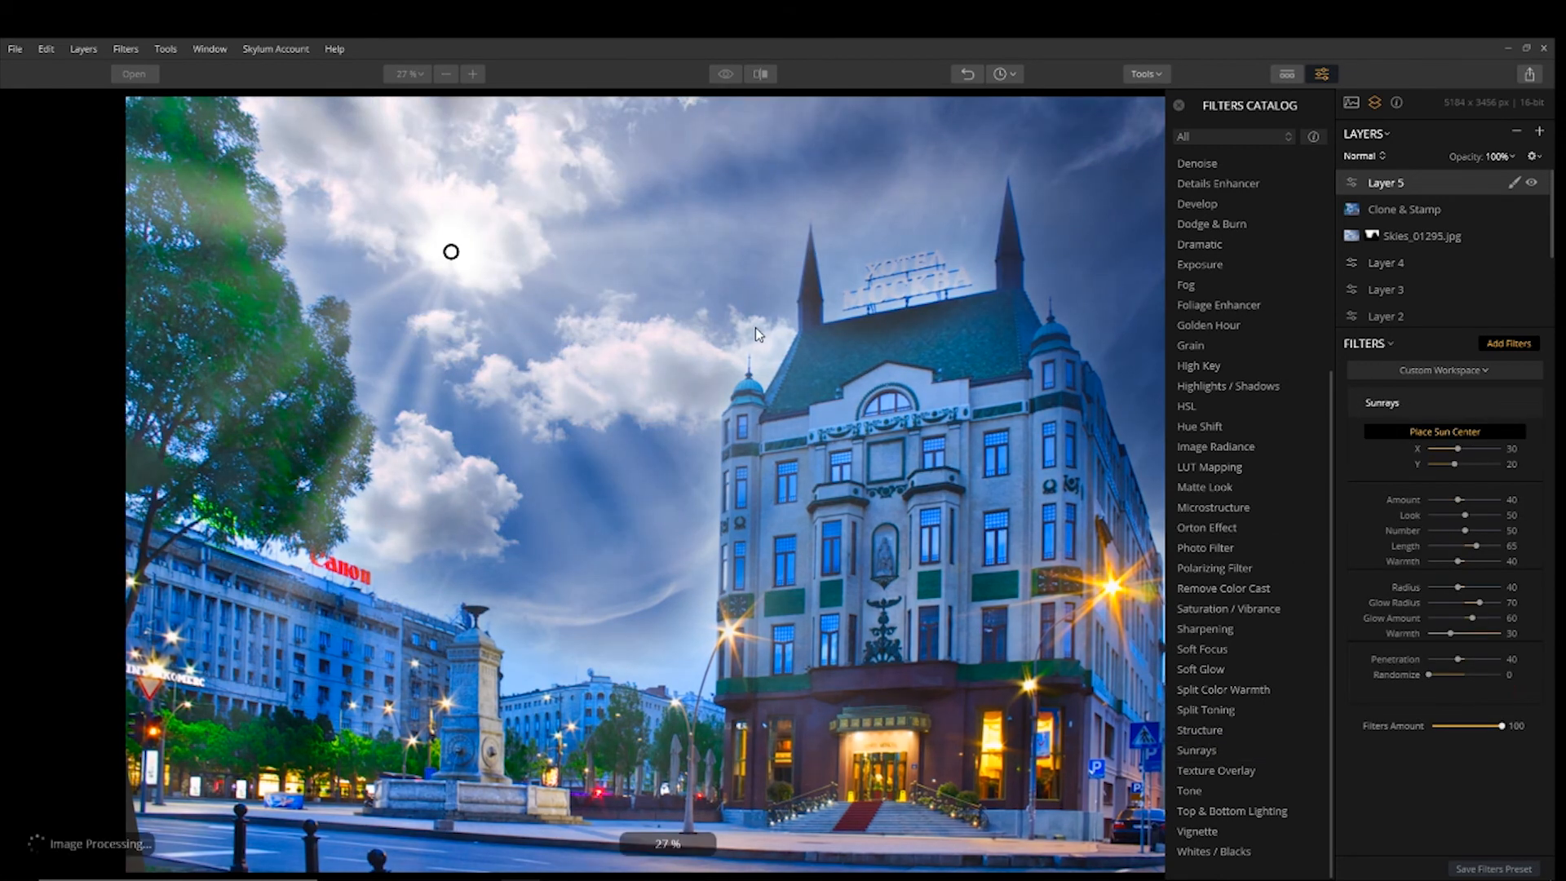
pyautogui.moveTo(469, 292); pyautogui.dragTo(699, 673)
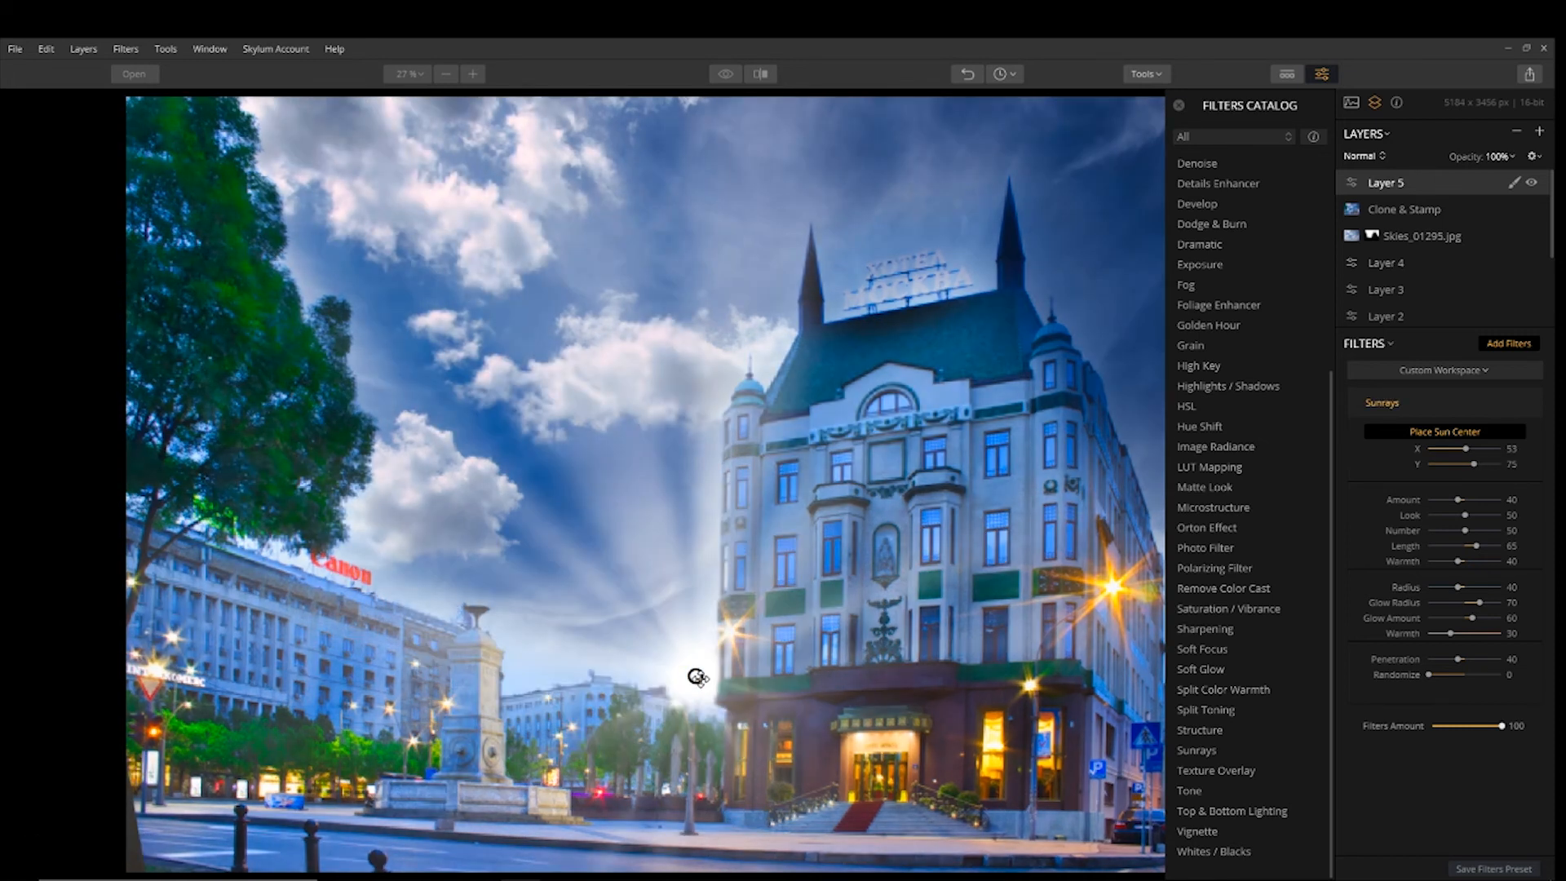
pyautogui.moveTo(701, 679); pyautogui.dragTo(769, 691)
pyautogui.moveTo(430, 595); pyautogui.dragTo(516, 705)
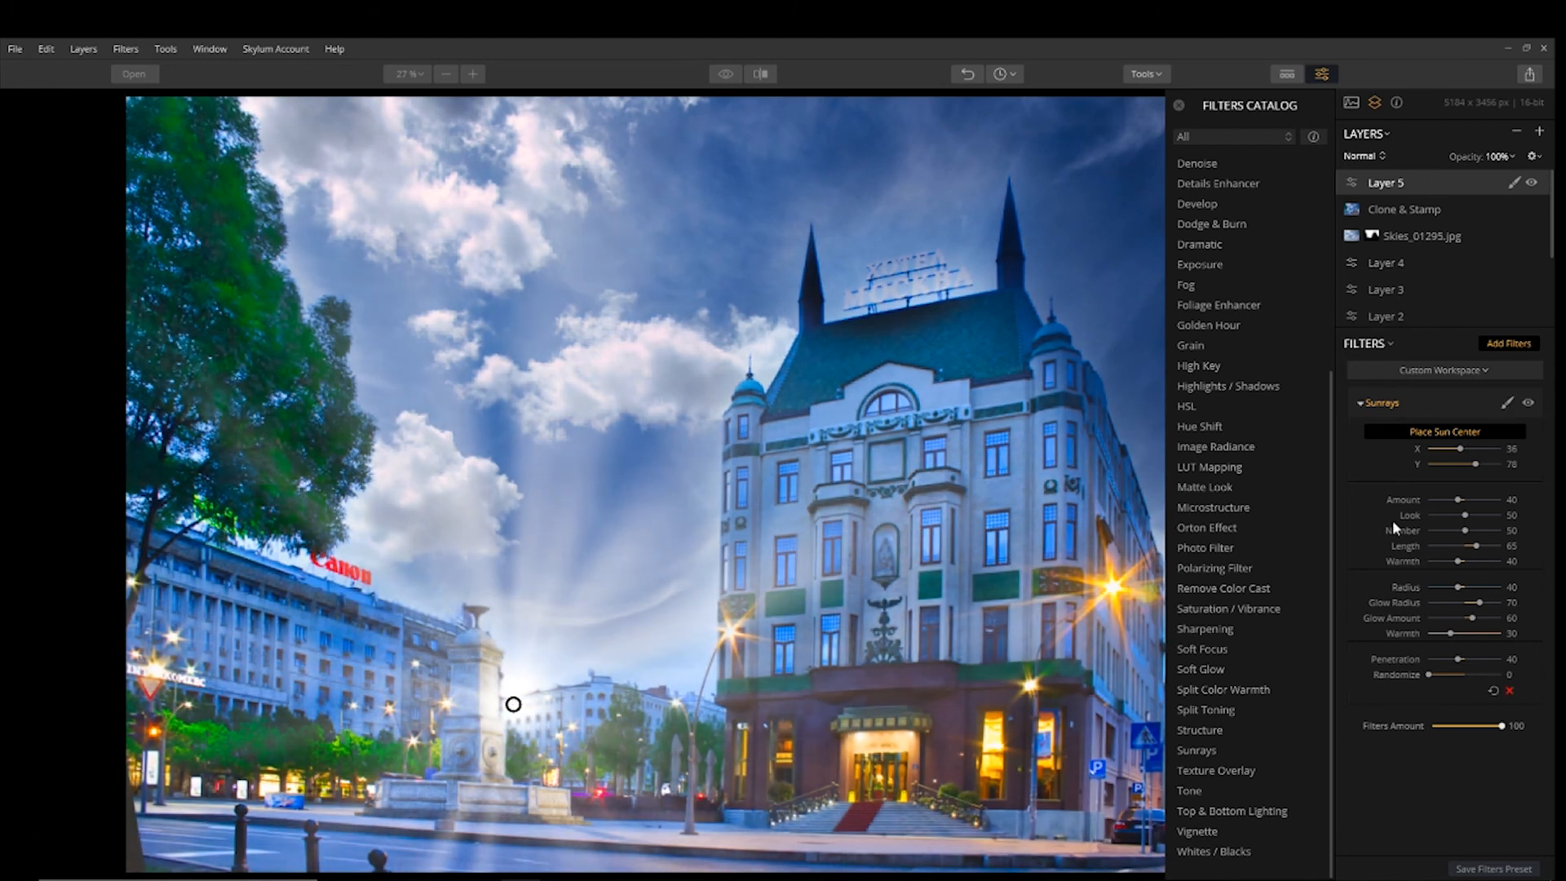
pyautogui.moveTo(517, 704); pyautogui.dragTo(514, 681)
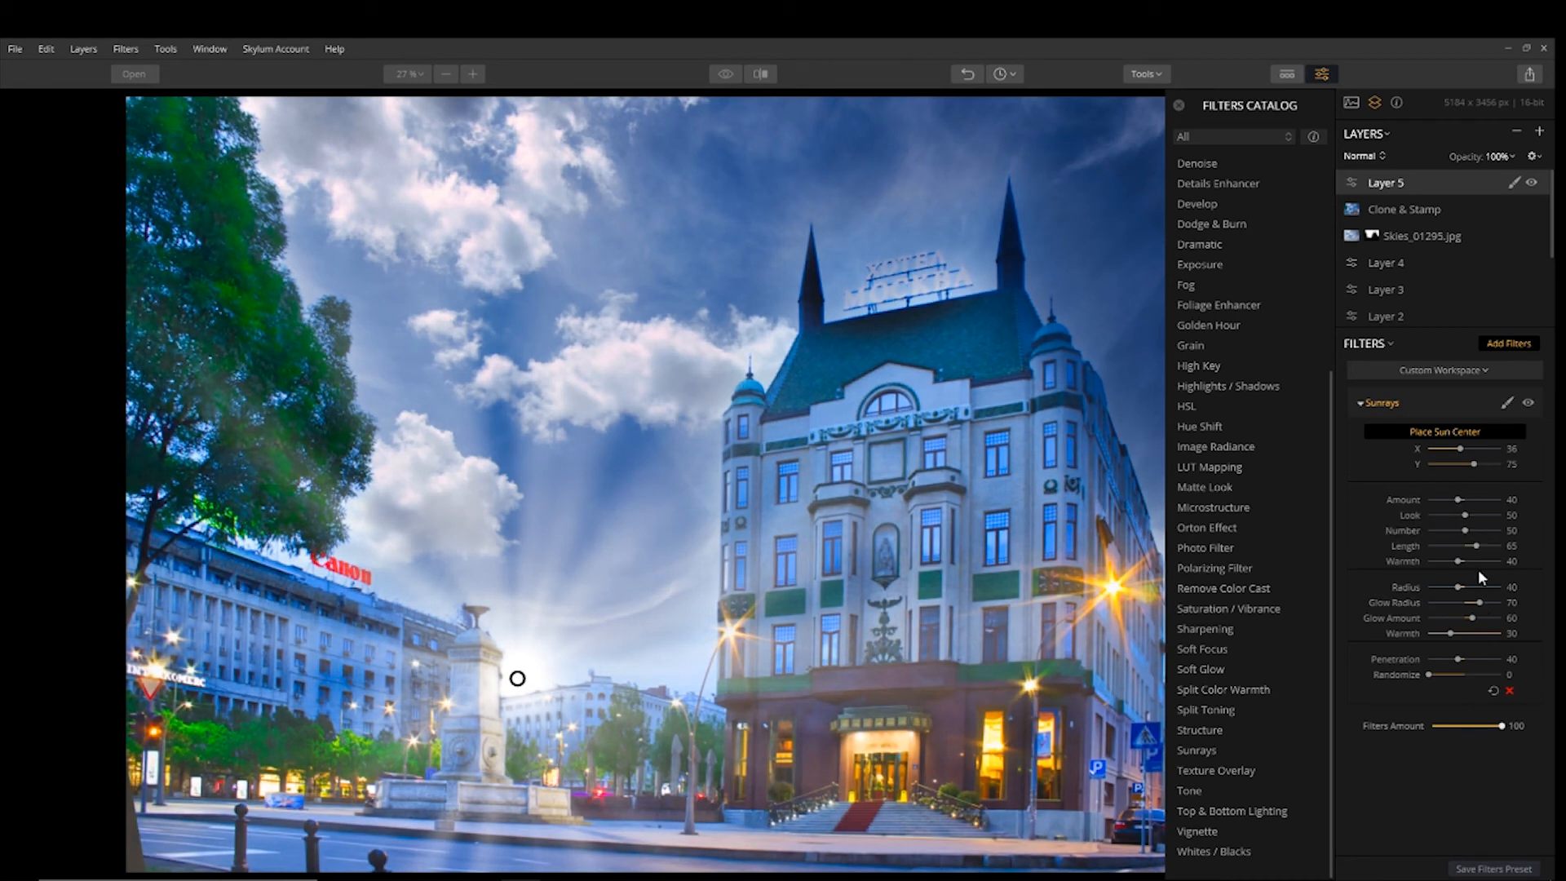
# Set the Sunrays to Amount 17, Look 28, ray Warmth 83, sun Warmth 96 and Randomize 32, with Filters Amount at 79.
pyautogui.moveTo(1458, 561); pyautogui.dragTo(1490, 561)
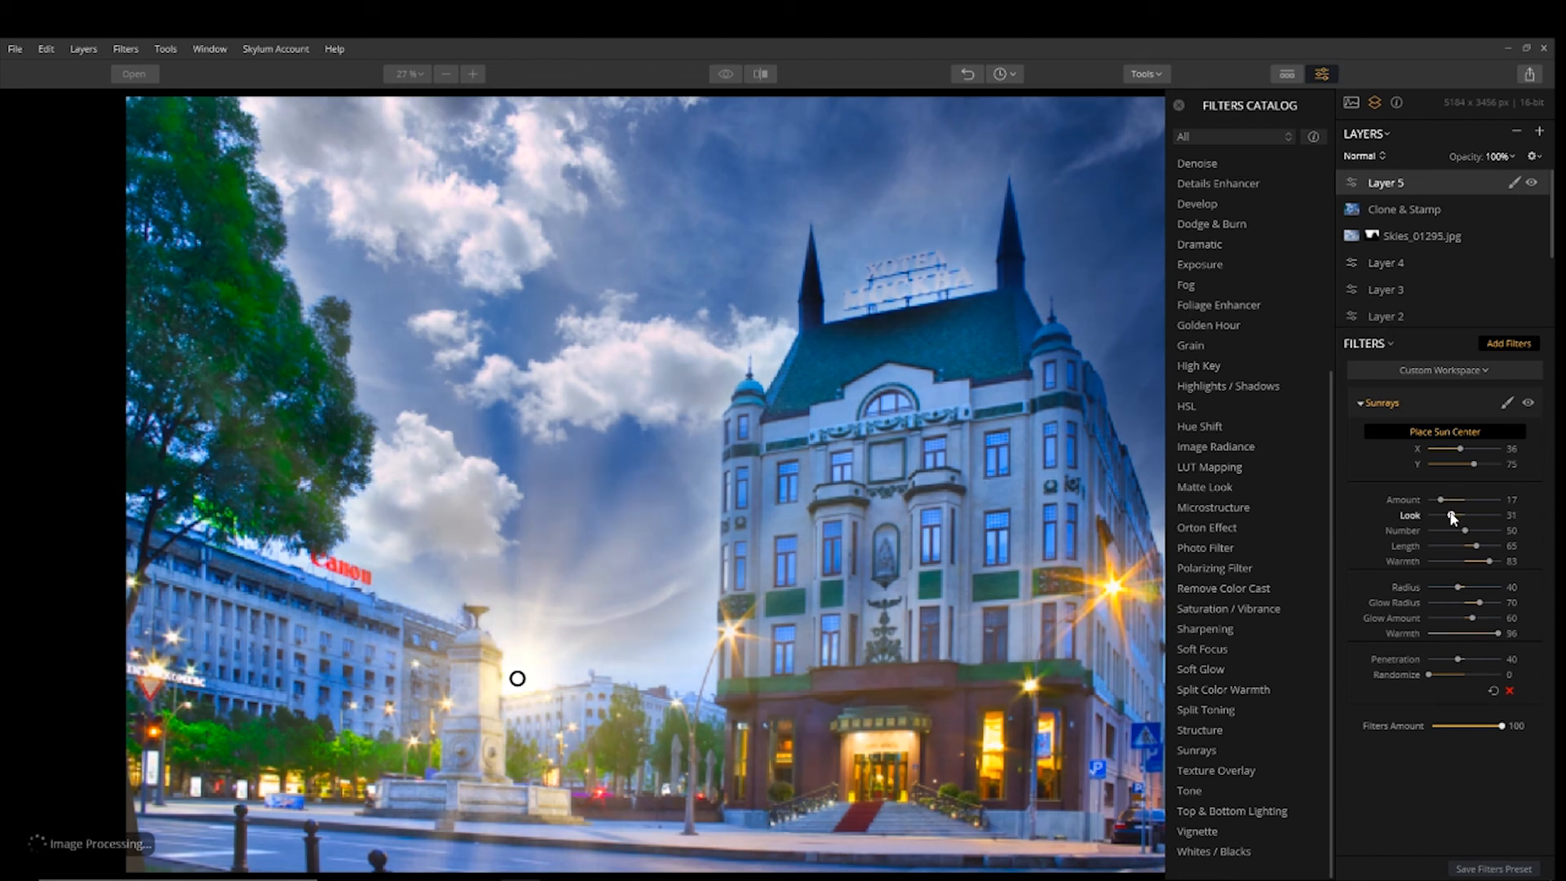
pyautogui.moveTo(1457, 516); pyautogui.dragTo(1451, 516)
pyautogui.moveTo(1450, 516); pyautogui.dragTo(1449, 516)
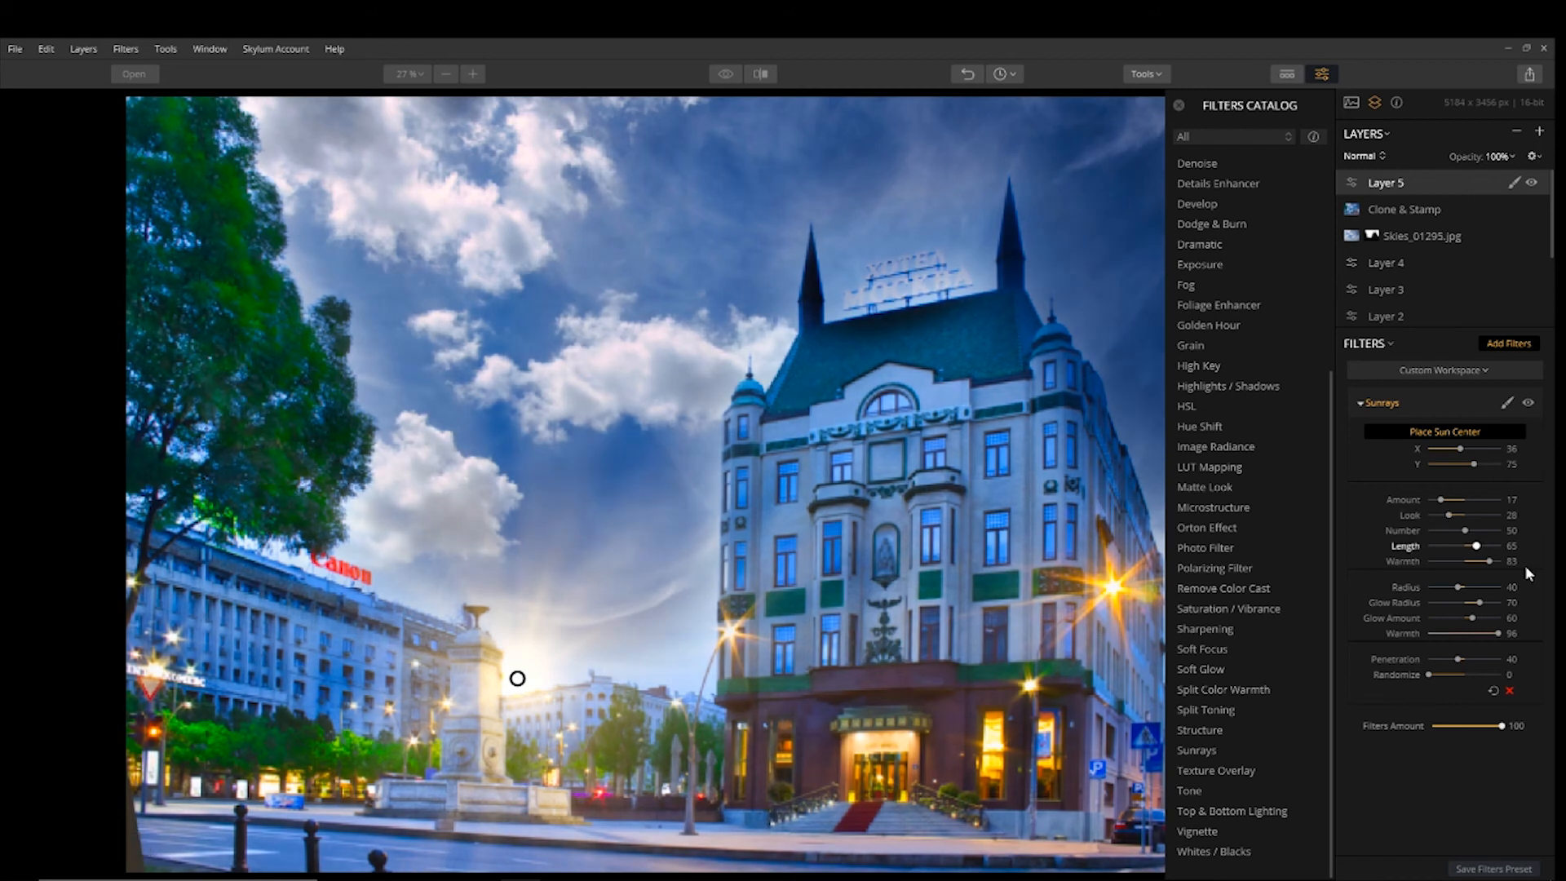
pyautogui.moveTo(1431, 675); pyautogui.dragTo(1447, 677)
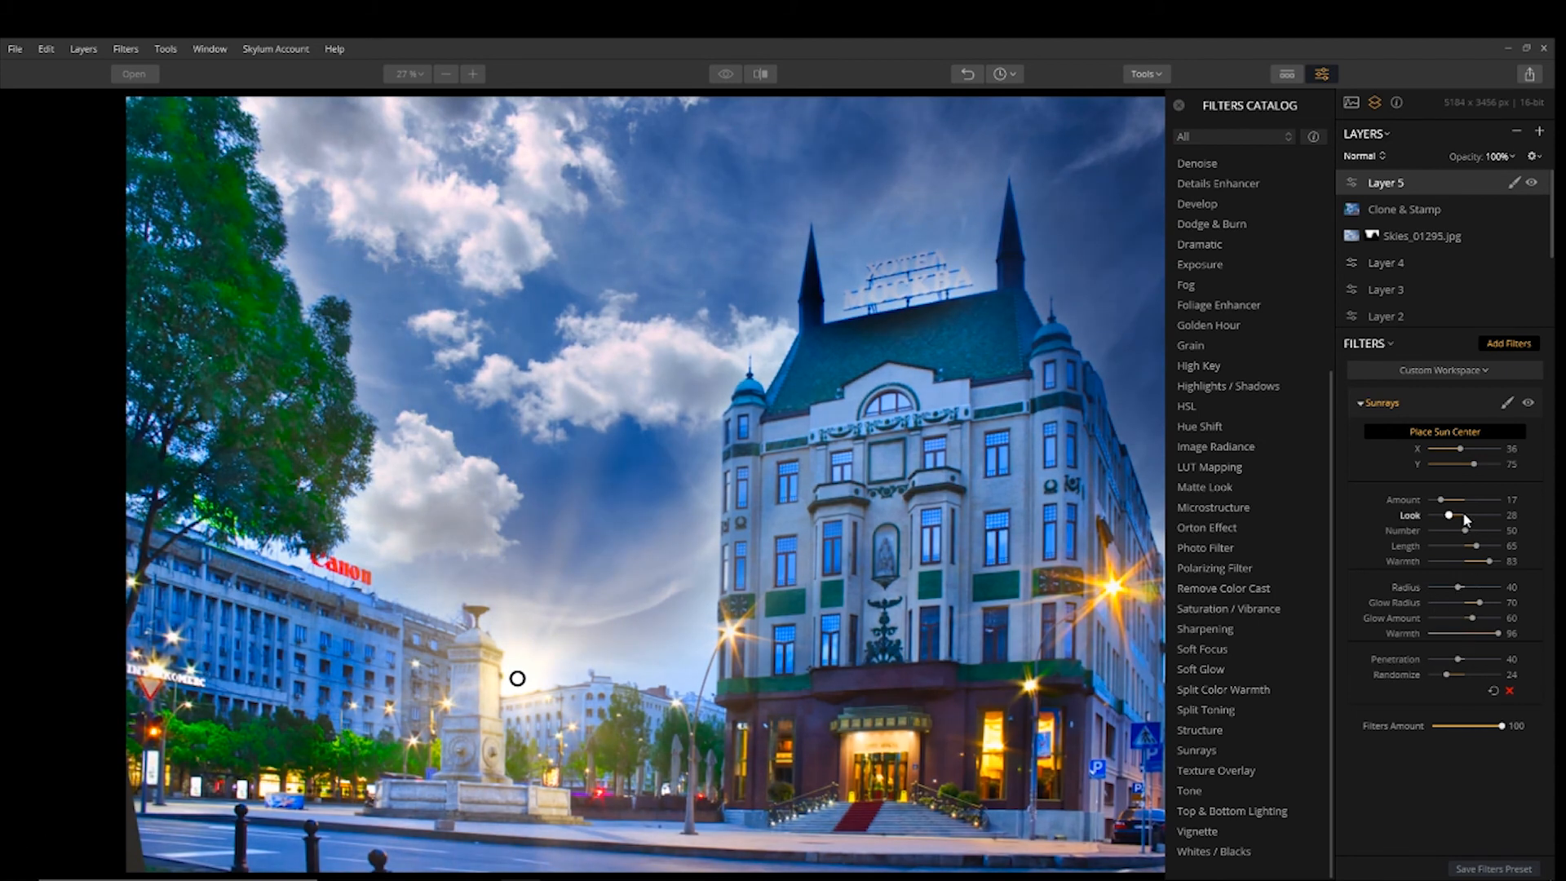
pyautogui.moveTo(1496, 726); pyautogui.dragTo(1469, 727)
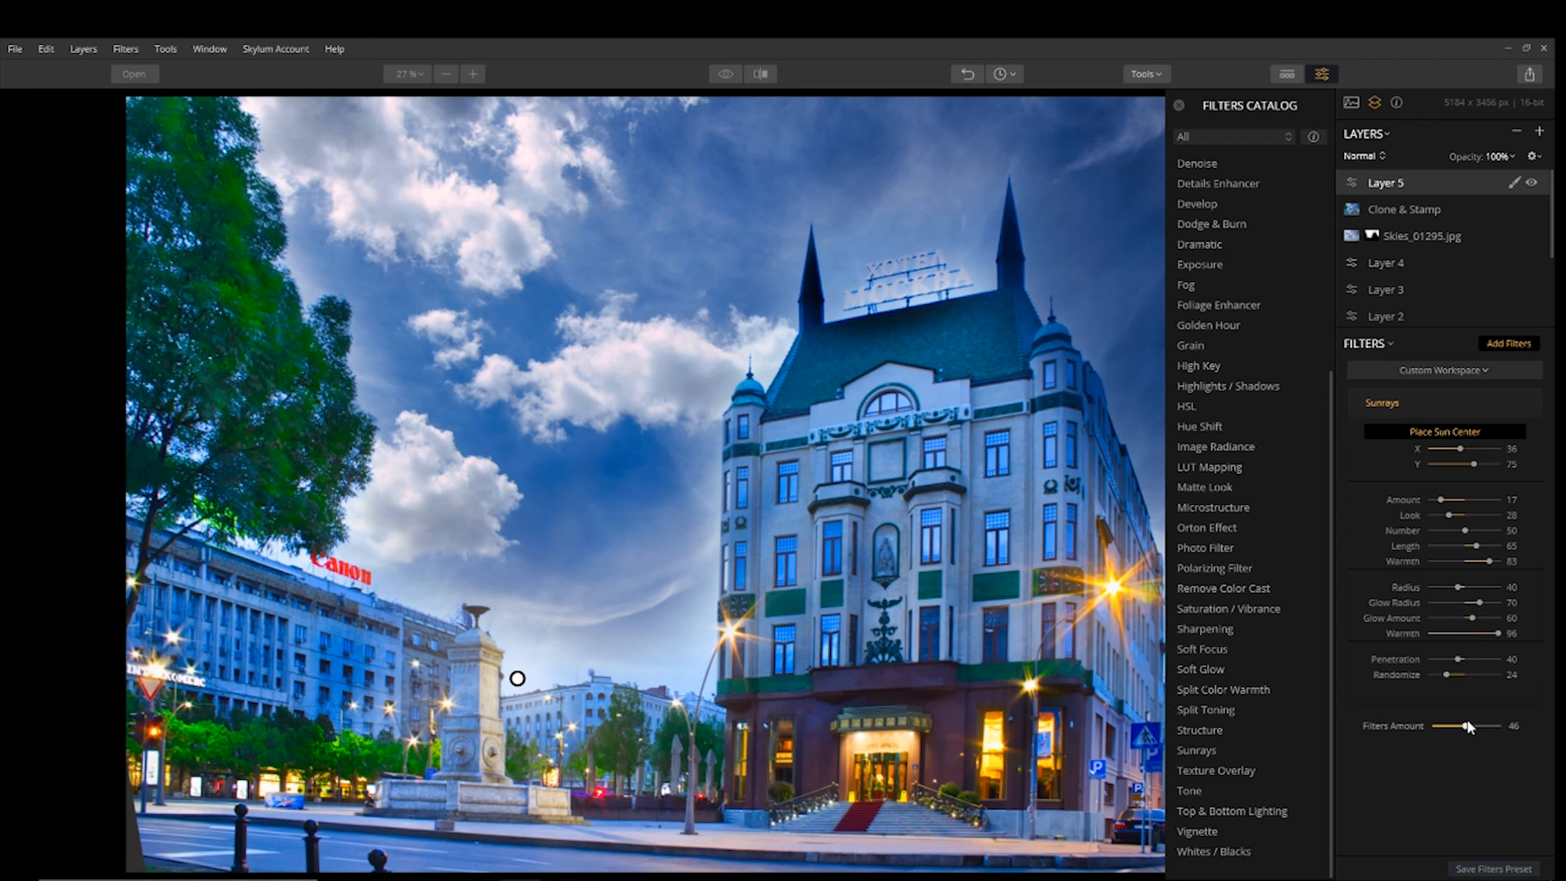
pyautogui.moveTo(1466, 727); pyautogui.dragTo(1490, 727)
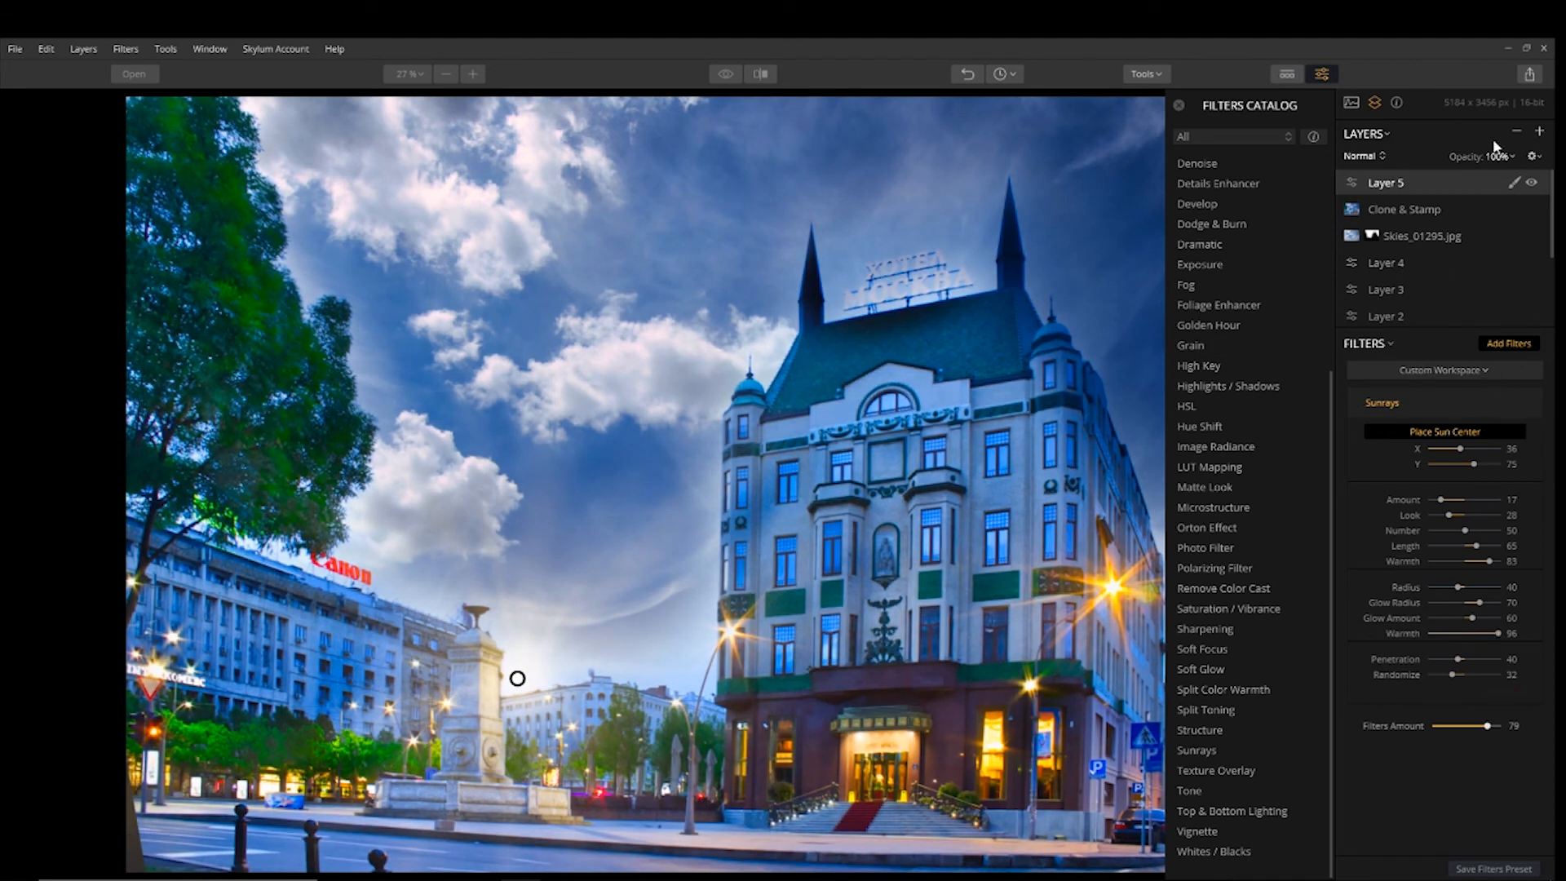
# Delete the Sunrays layer and bring the adjustment layer back without any filter.
pyautogui.click(1537, 157)
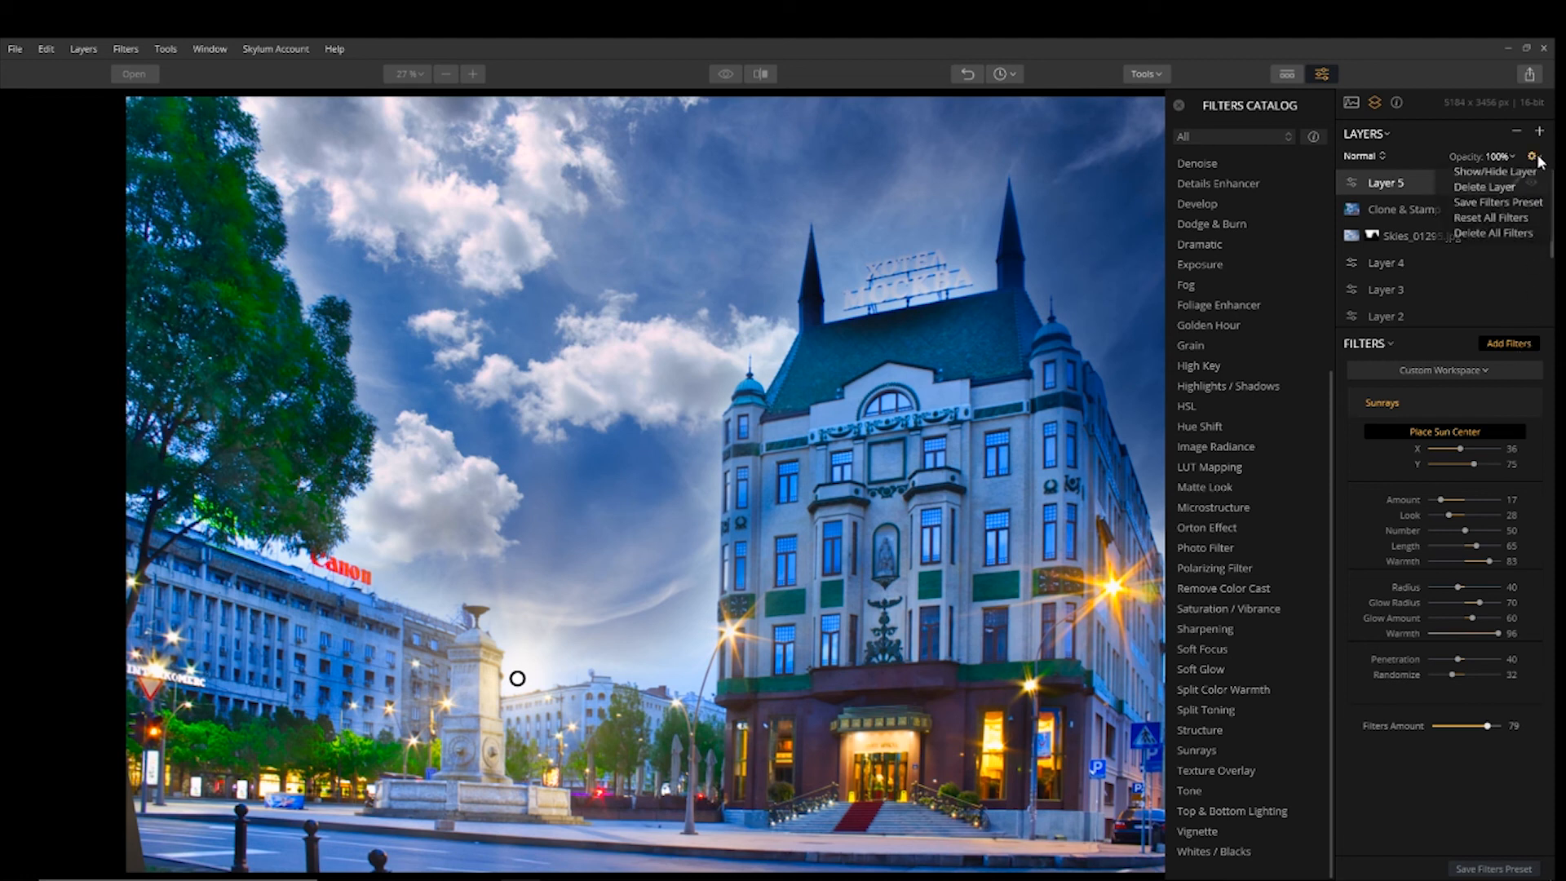
pyautogui.click(1511, 187)
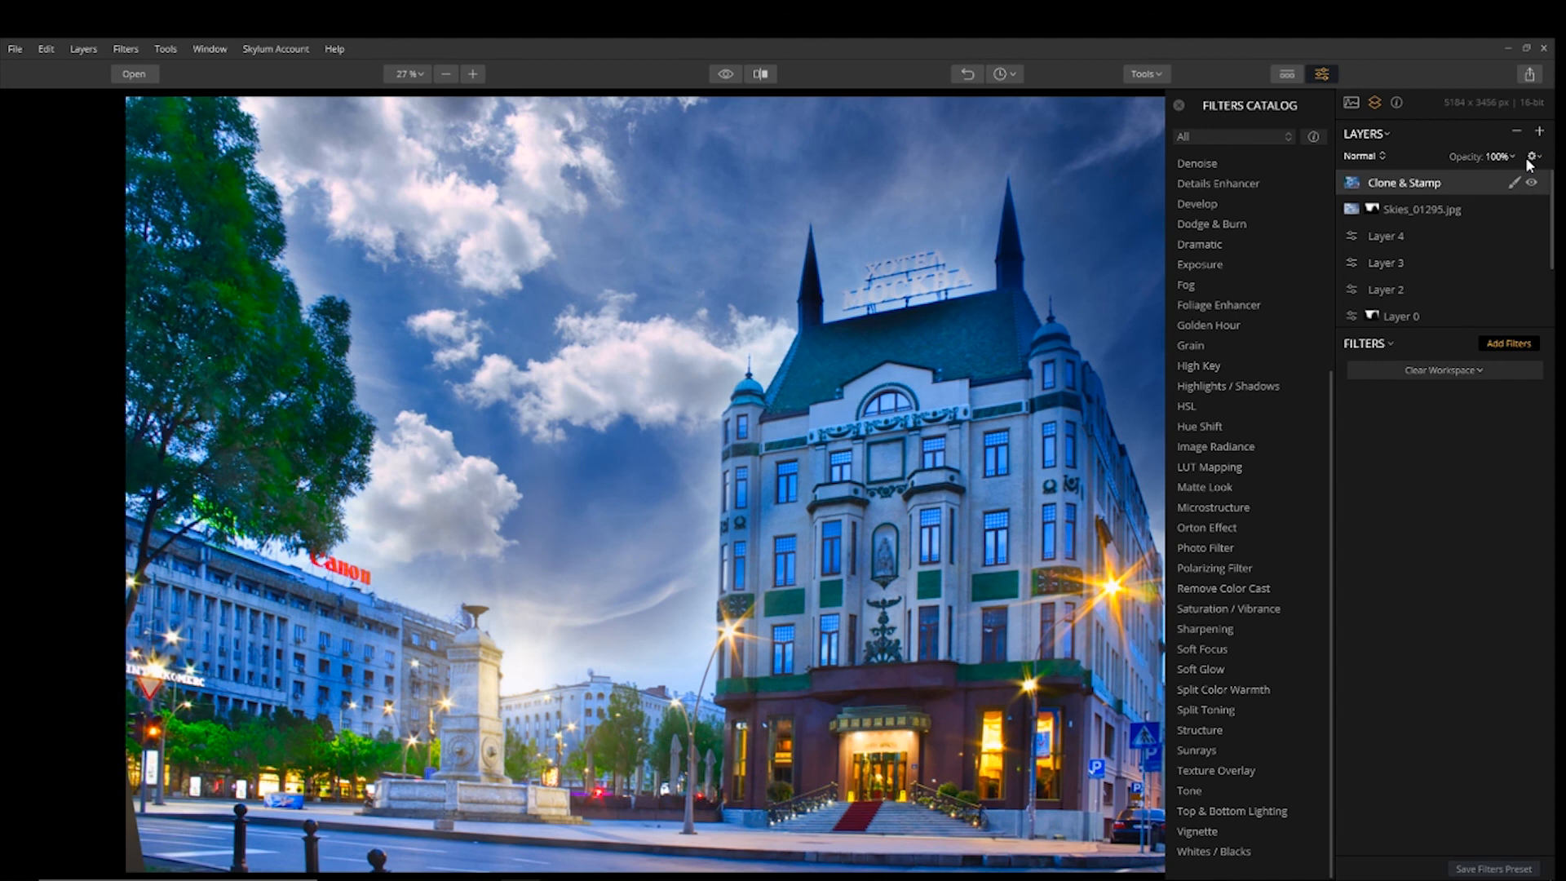
pyautogui.hotkey('ctrl', 'z')
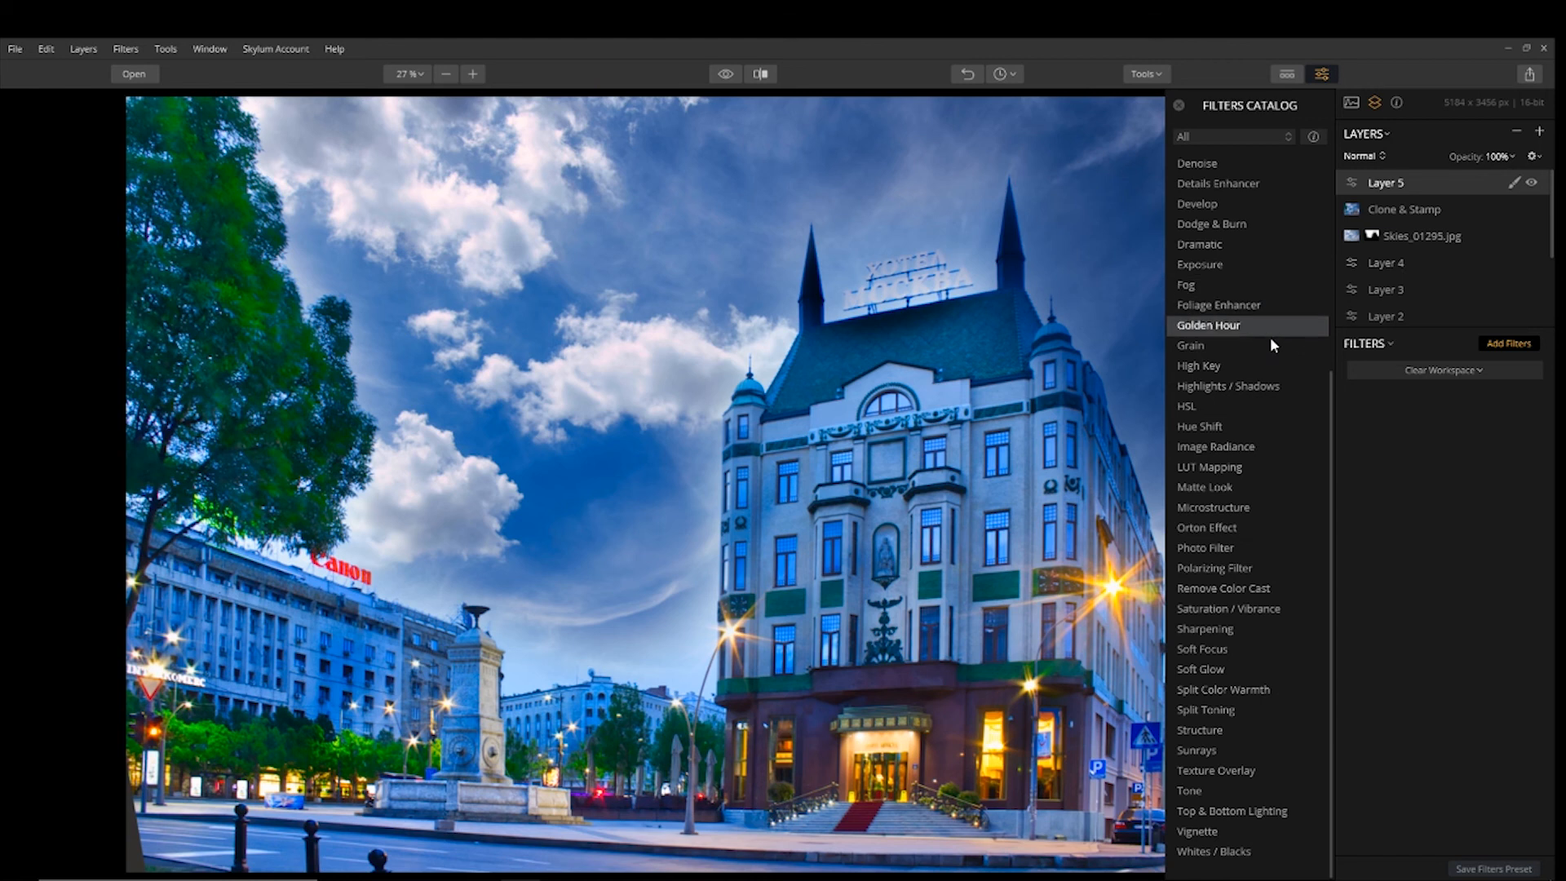
# Add a Color Temperature filter to the empty adjustment layer and set its Temperature to 80.
pyautogui.scroll(3, 1265, 400)
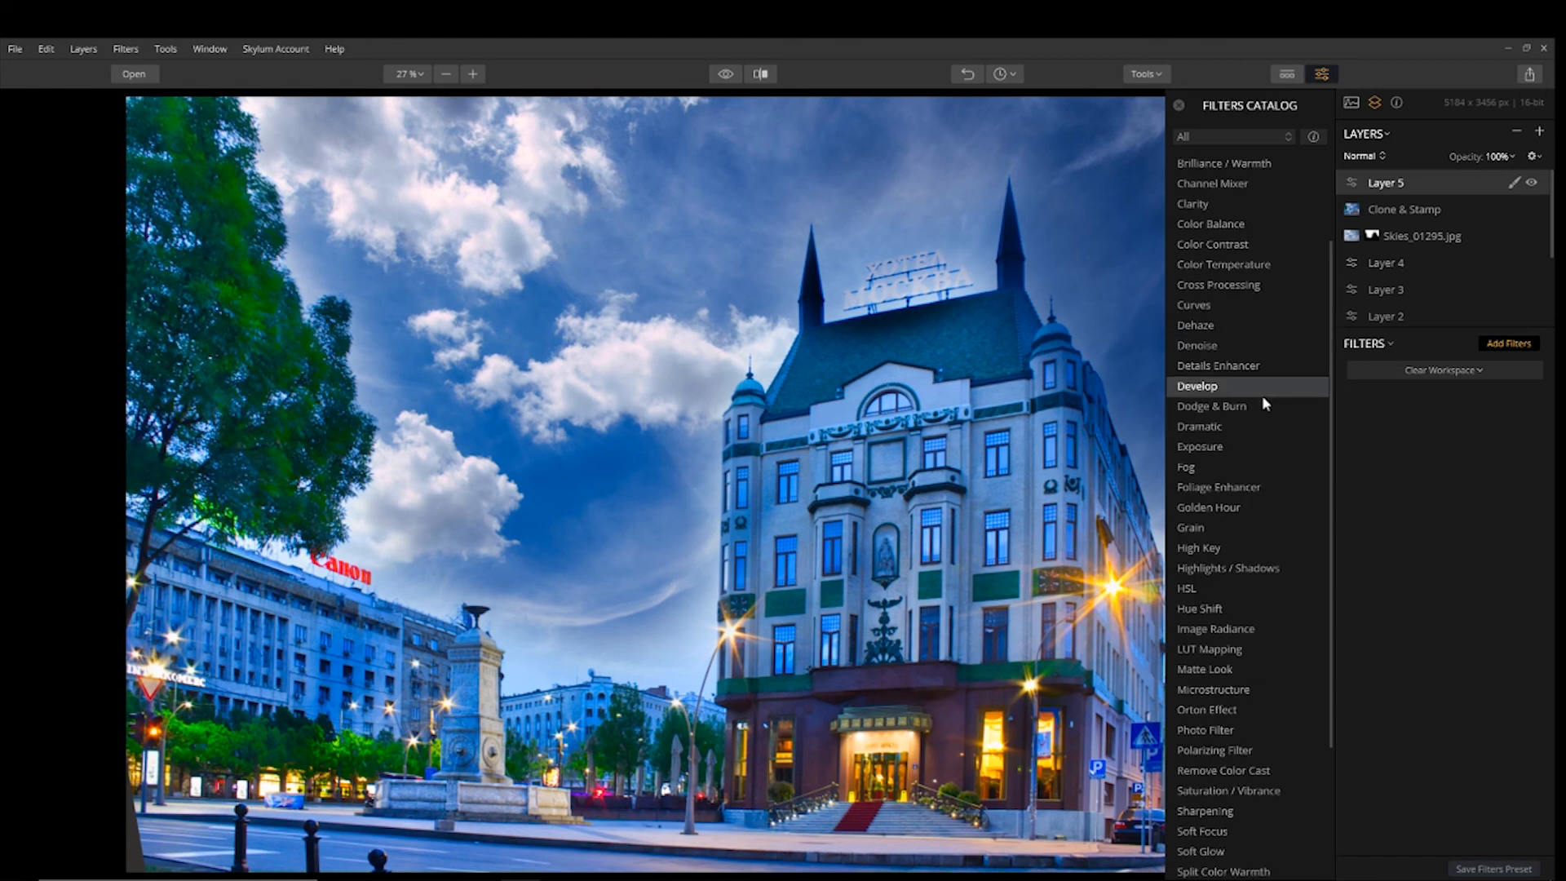
pyautogui.click(1240, 263)
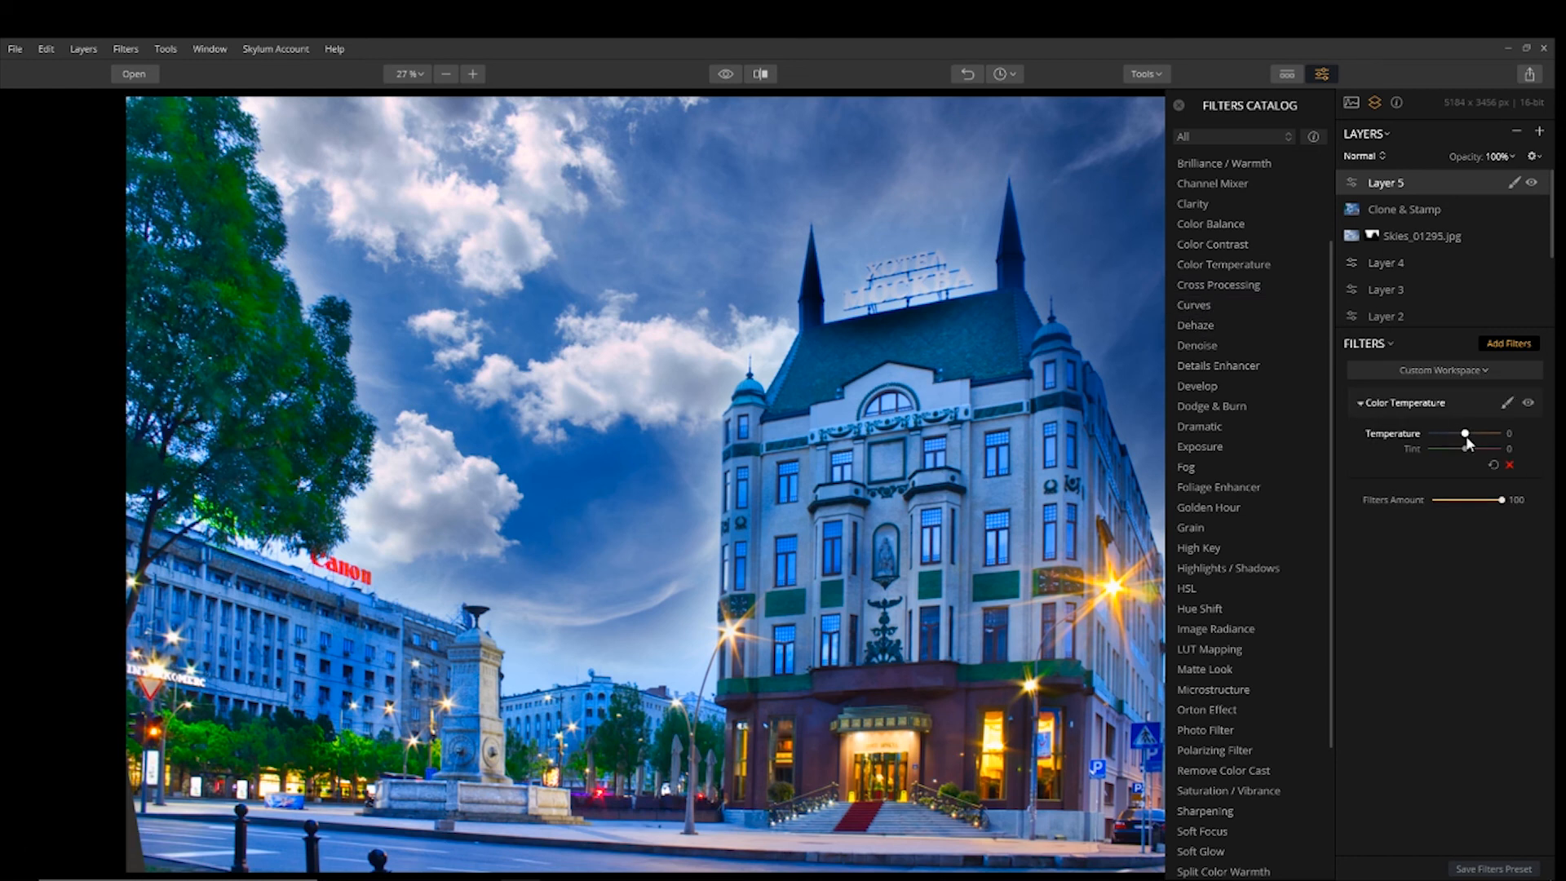
pyautogui.moveTo(1466, 436); pyautogui.dragTo(1495, 440)
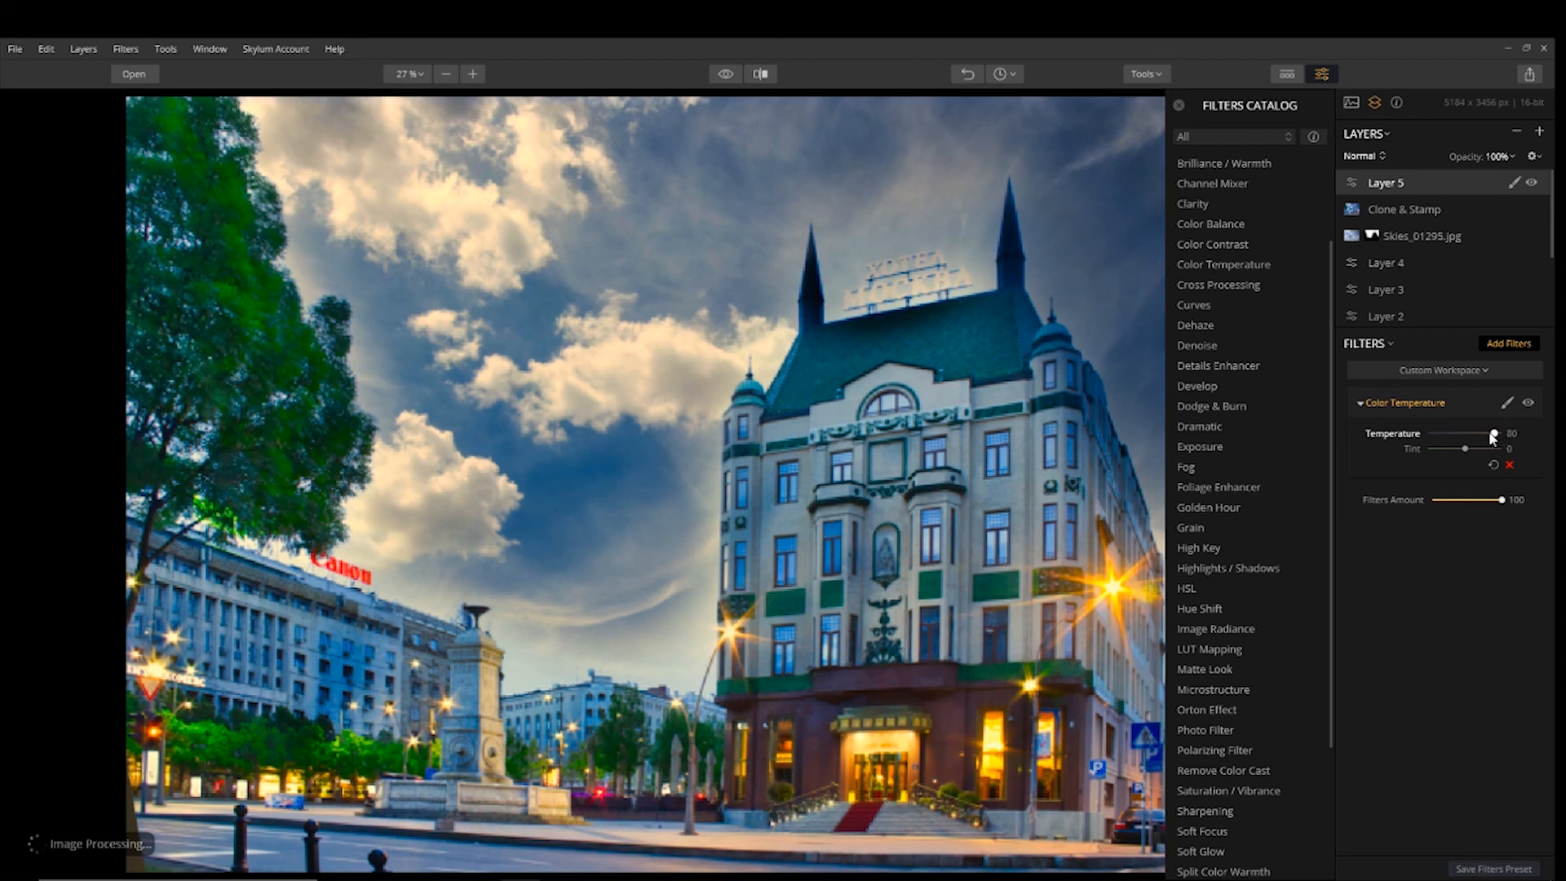
# Paint a brush mask on the Color Temperature filter so the warming applies to the hotel's facade.
pyautogui.click(1508, 402)
pyautogui.click(1460, 421)
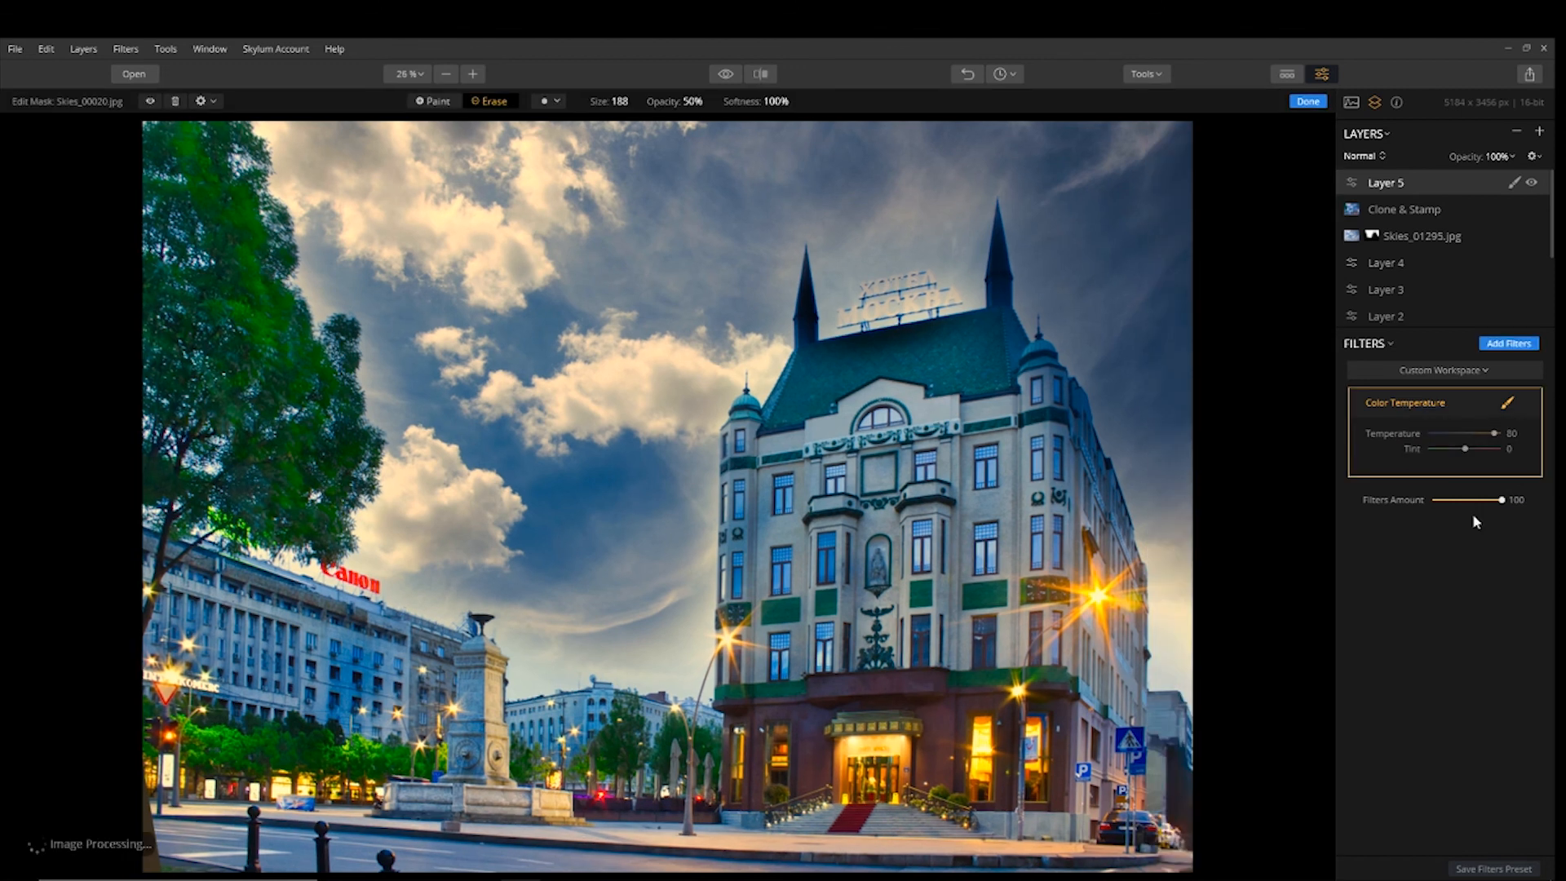
pyautogui.click(437, 103)
pyautogui.moveTo(875, 435)
pyautogui.mouseDown()
pyautogui.moveTo(820, 502)
pyautogui.moveTo(851, 465)
pyautogui.mouseUp()
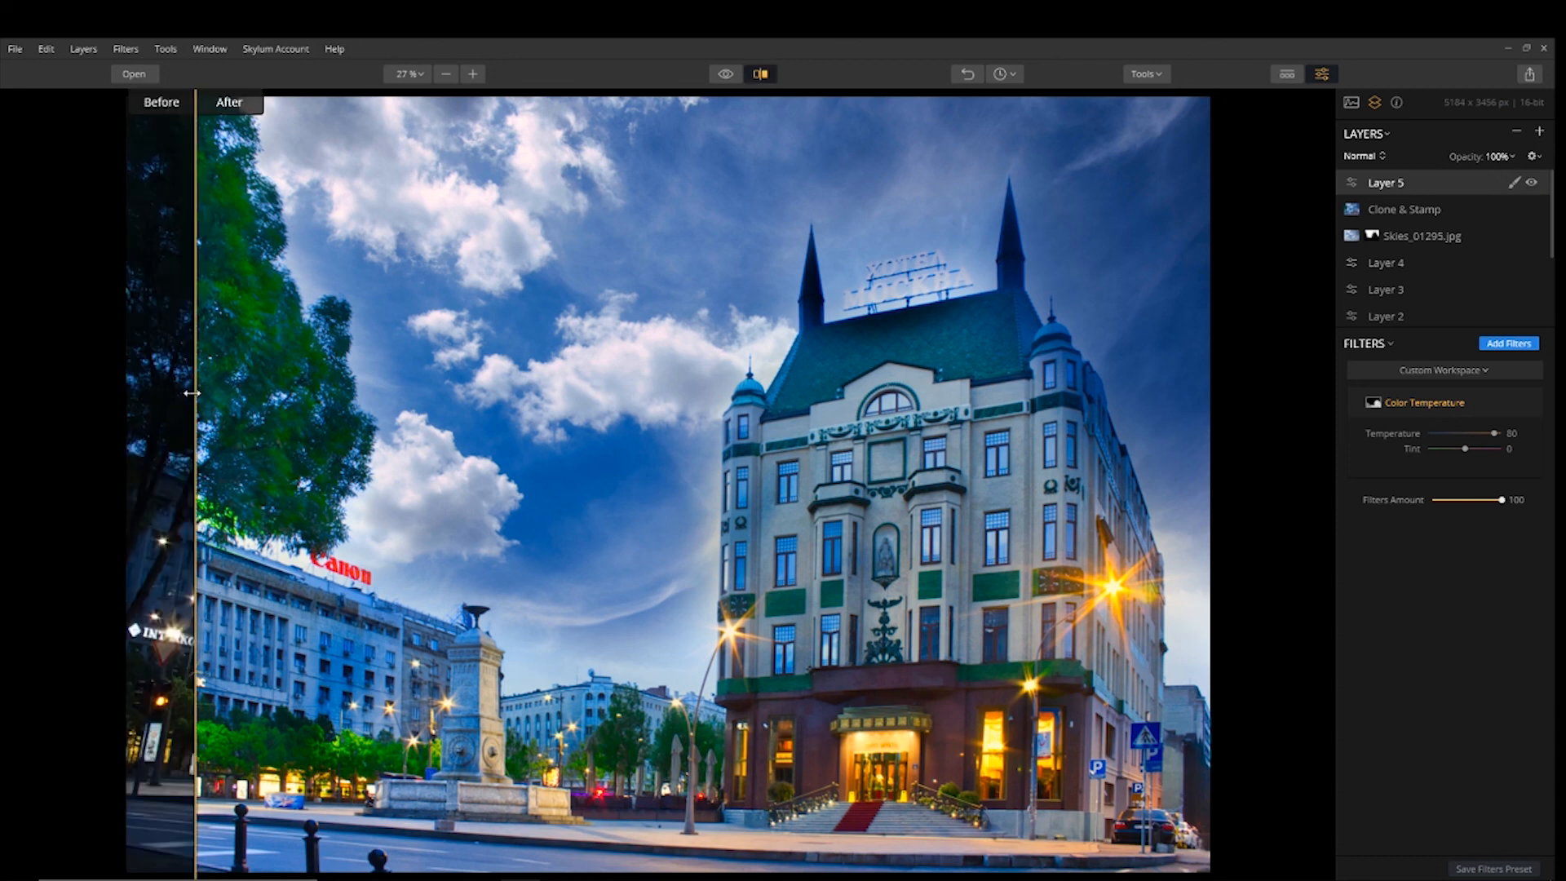
# Compare the edited photo with the original, using the split view and the full before/after preview.
pyautogui.moveTo(192, 392); pyautogui.dragTo(3, 641)
pyautogui.click(757, 75)
pyautogui.click(726, 74)
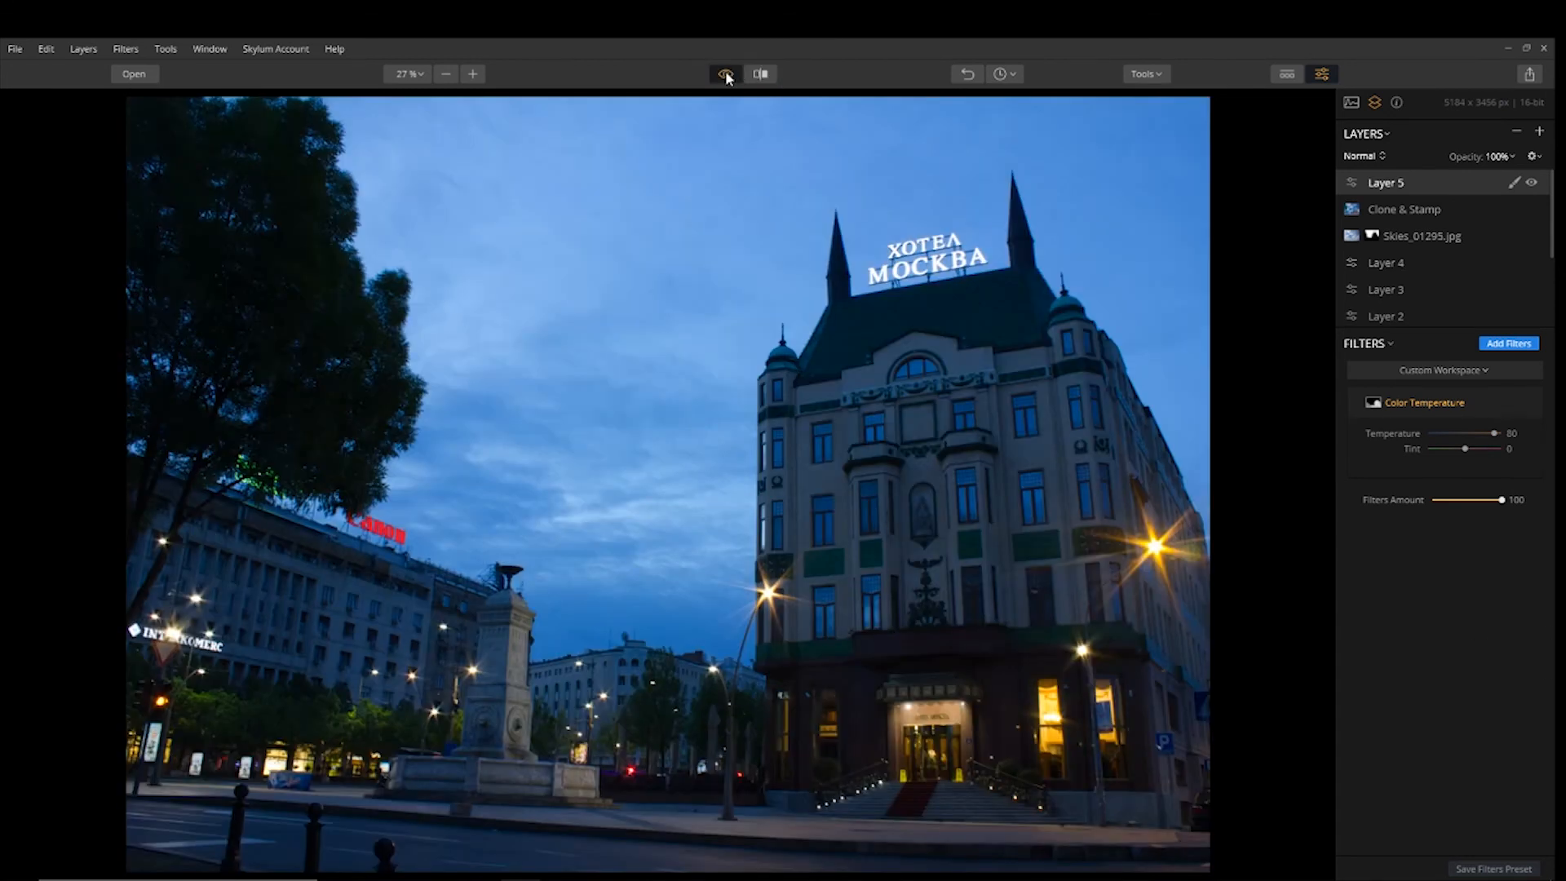
pyautogui.click(726, 75)
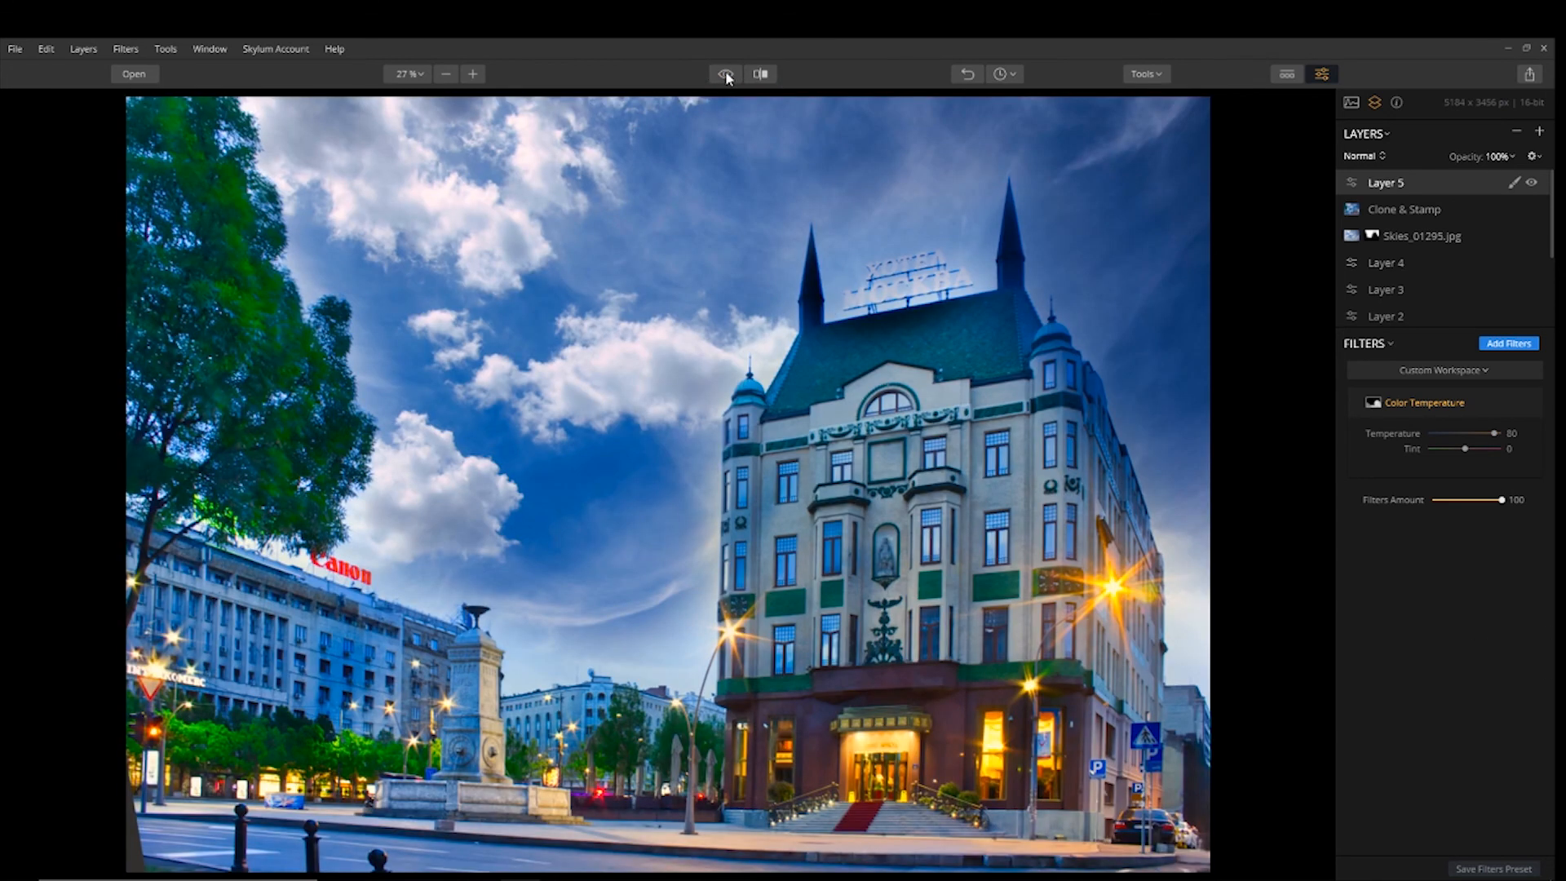
pyautogui.click(726, 74)
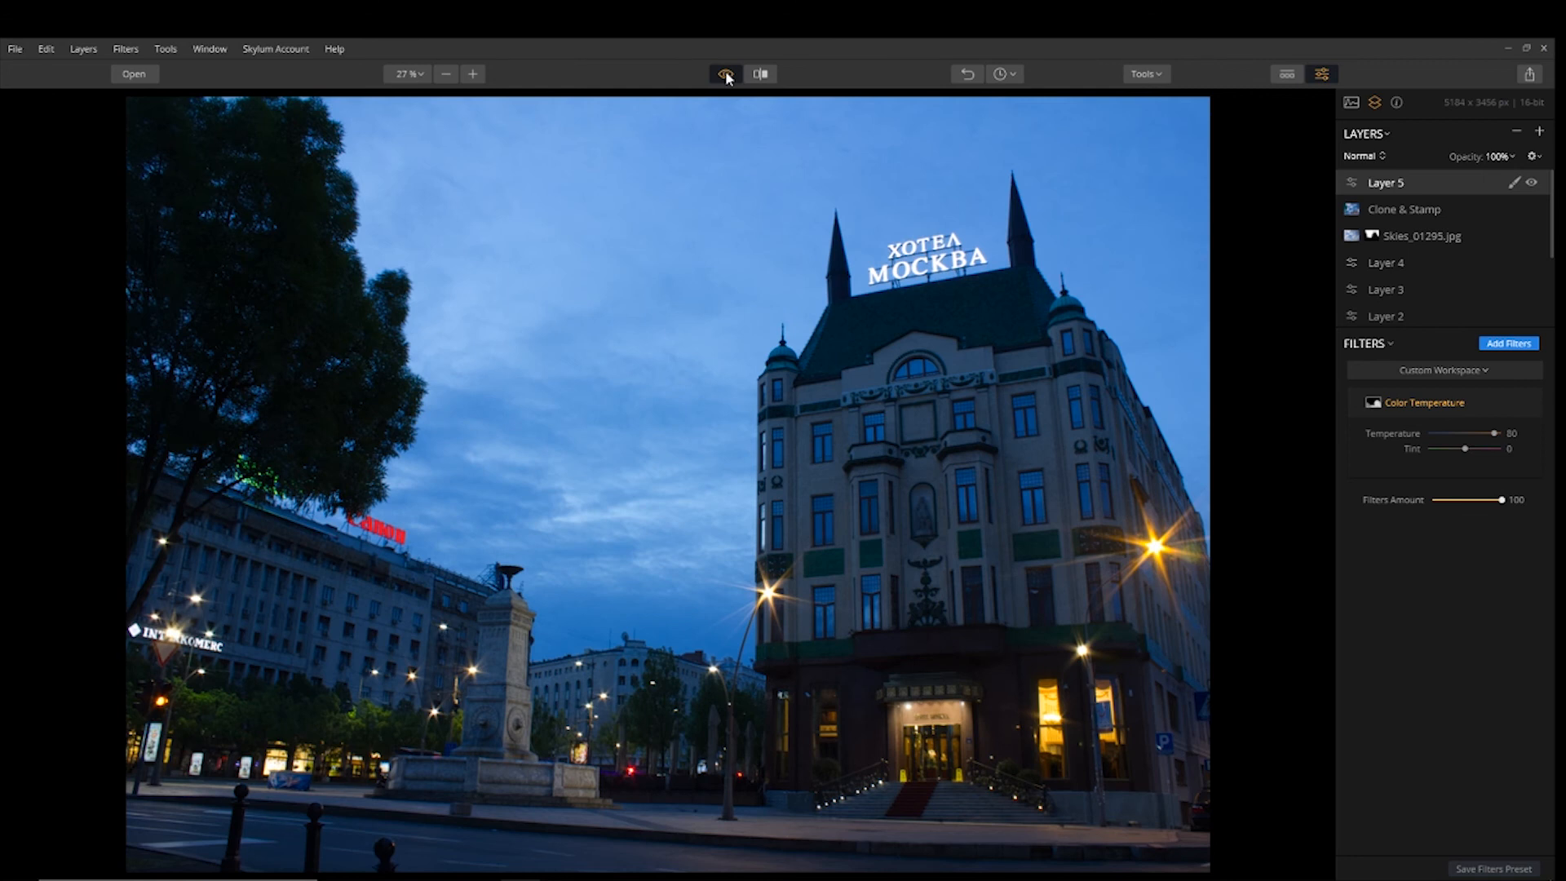
pyautogui.click(726, 75)
pyautogui.click(726, 75)
pyautogui.click(726, 74)
pyautogui.click(727, 74)
pyautogui.click(726, 74)
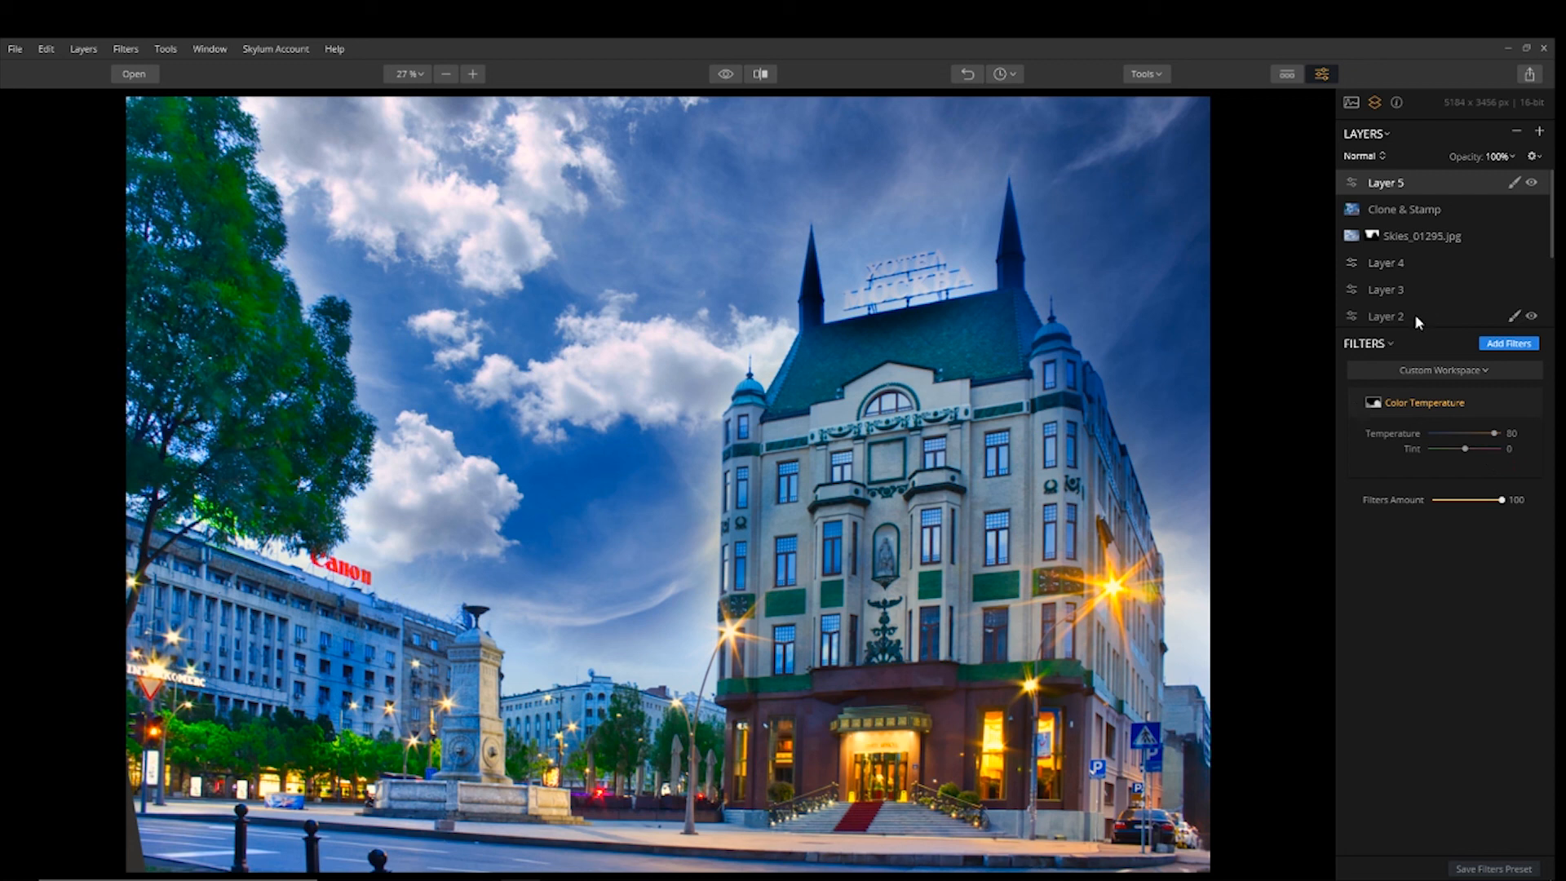
# Set the RAW Develop transform's Rotate to -11 on the IMG_2252.CR2 base layer, and reselect Layer 5.
pyautogui.scroll(-3, 1415, 315)
pyautogui.click(1430, 289)
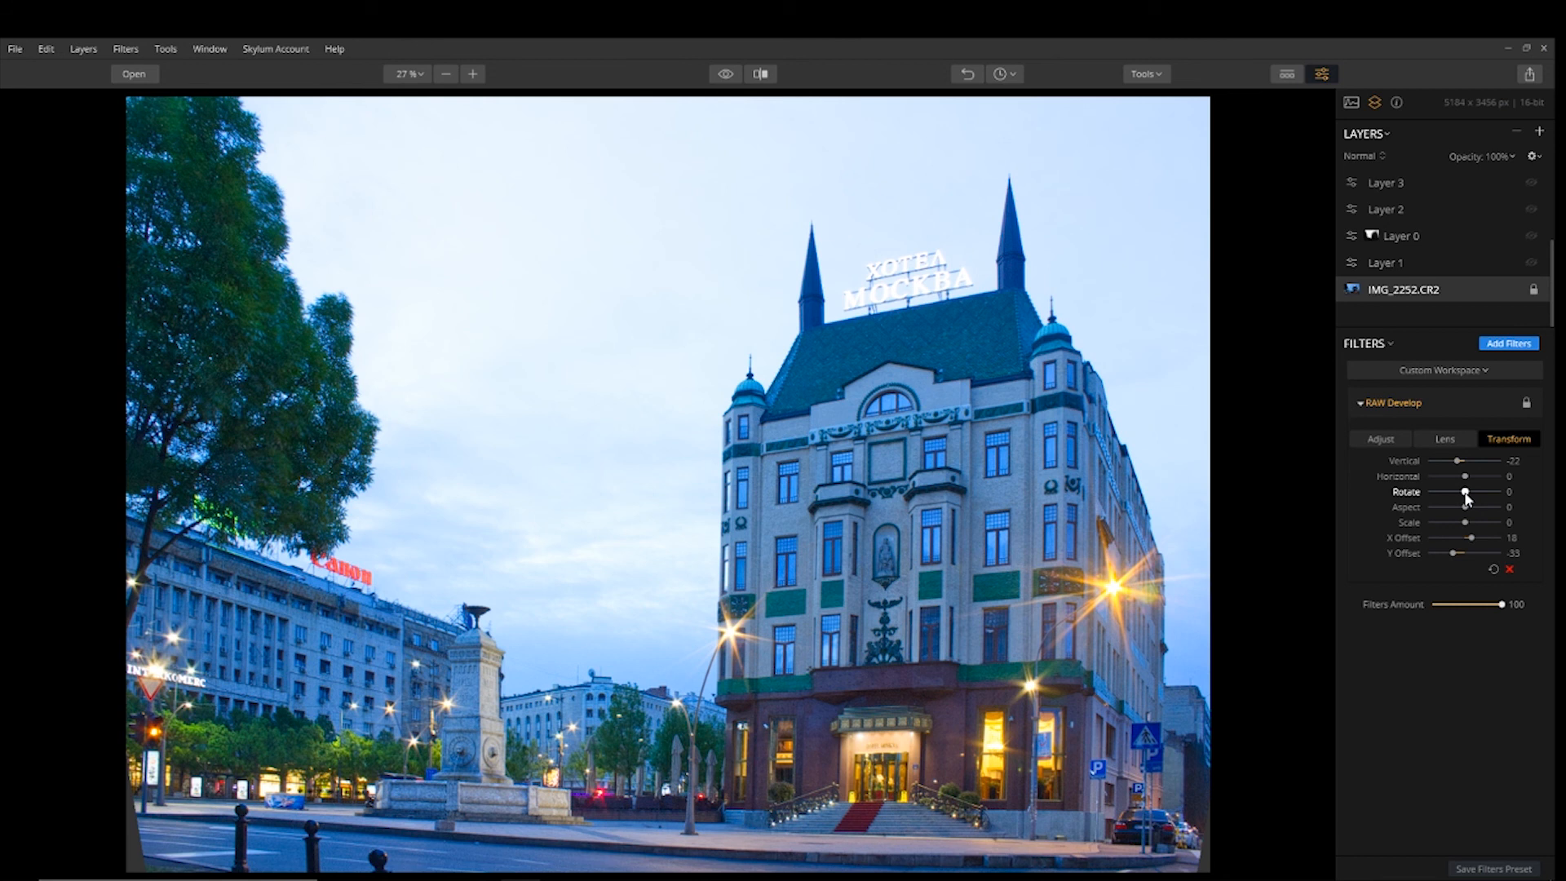
pyautogui.moveTo(1466, 493); pyautogui.dragTo(1462, 493)
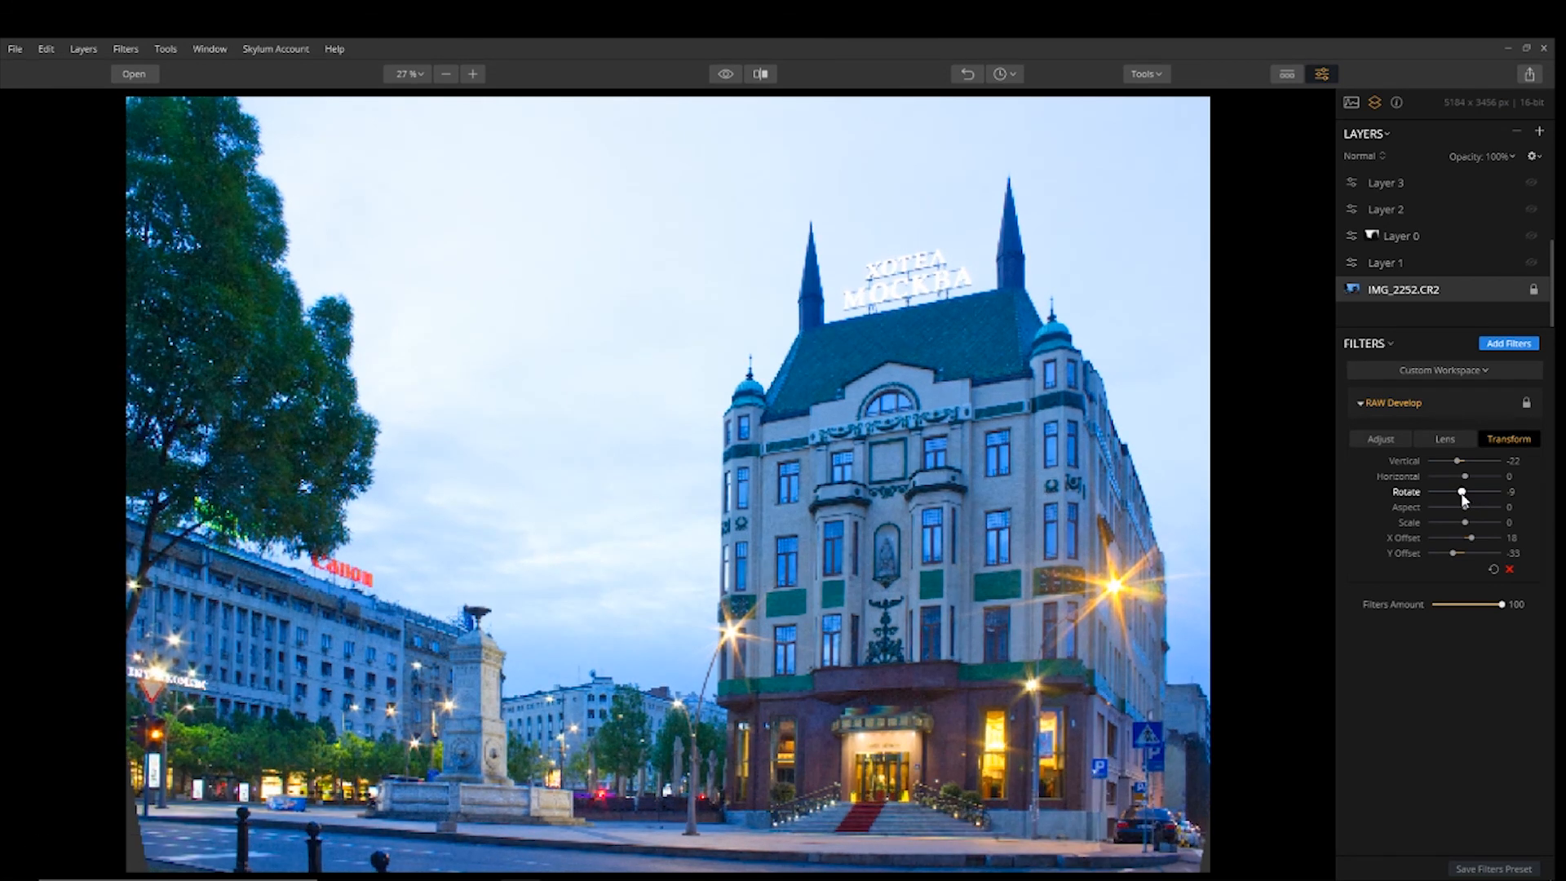
pyautogui.moveTo(1464, 498); pyautogui.dragTo(1462, 498)
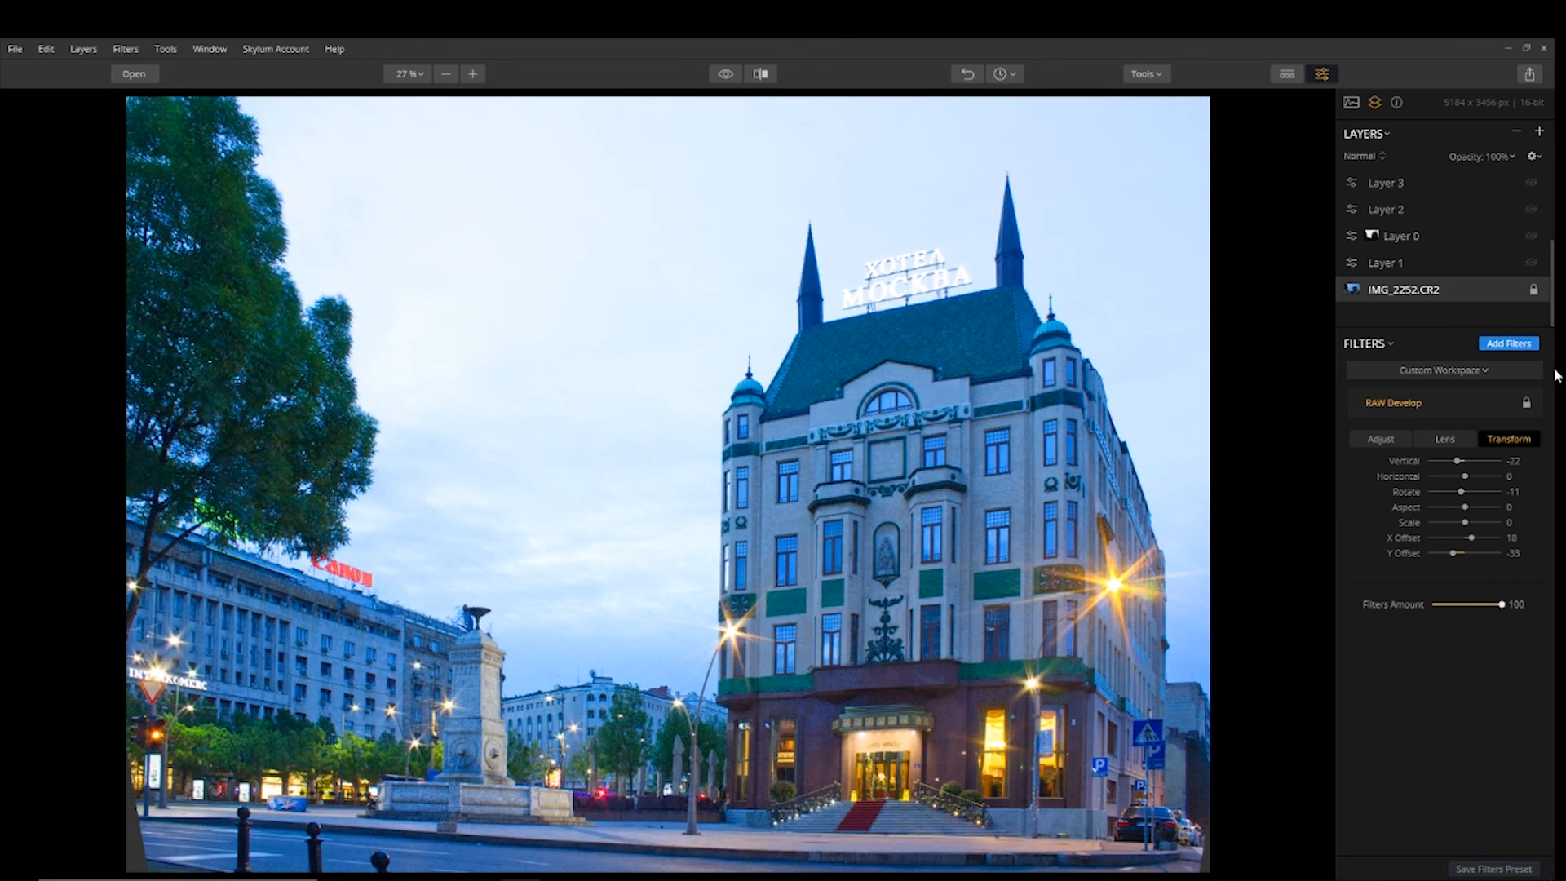
pyautogui.scroll(3, 1434, 204)
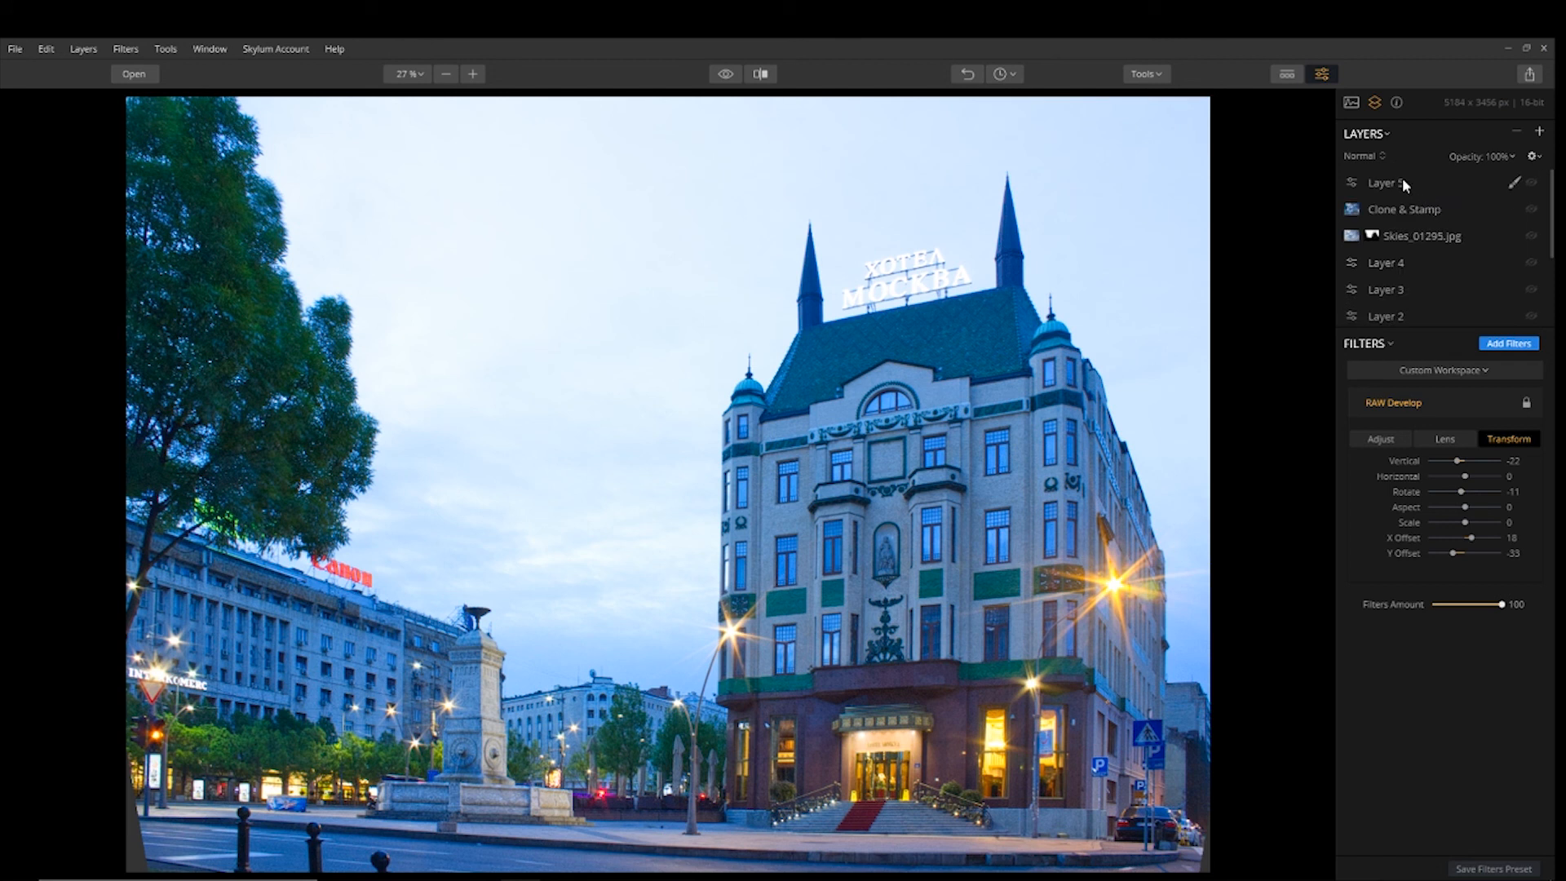
pyautogui.click(1403, 183)
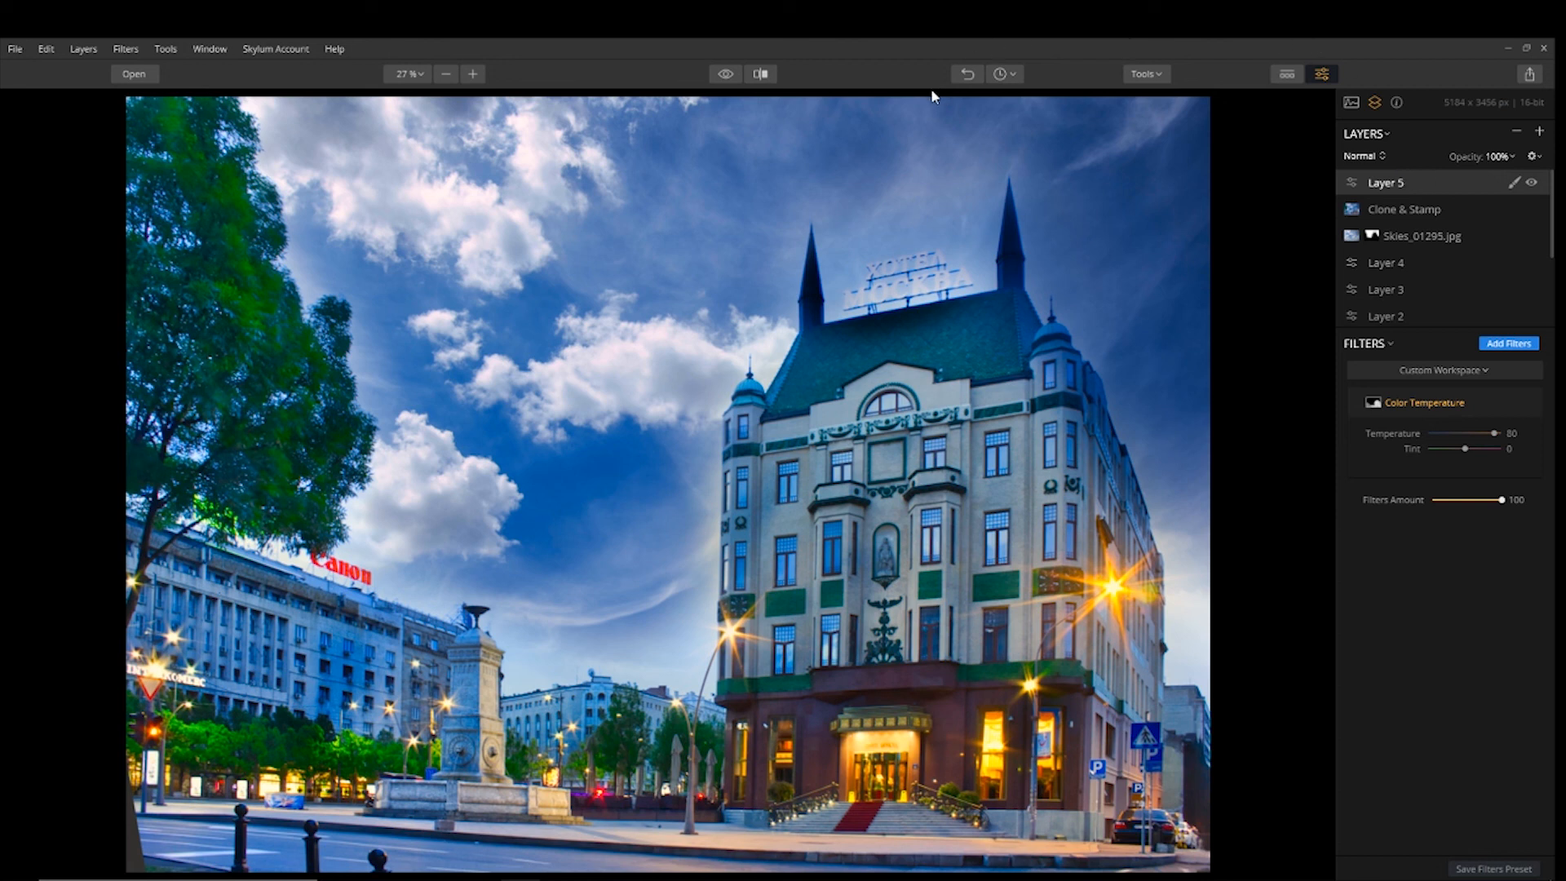
# Examine the overall edit by repeatedly switching the full image between its original and edited versions.
pyautogui.click(727, 75)
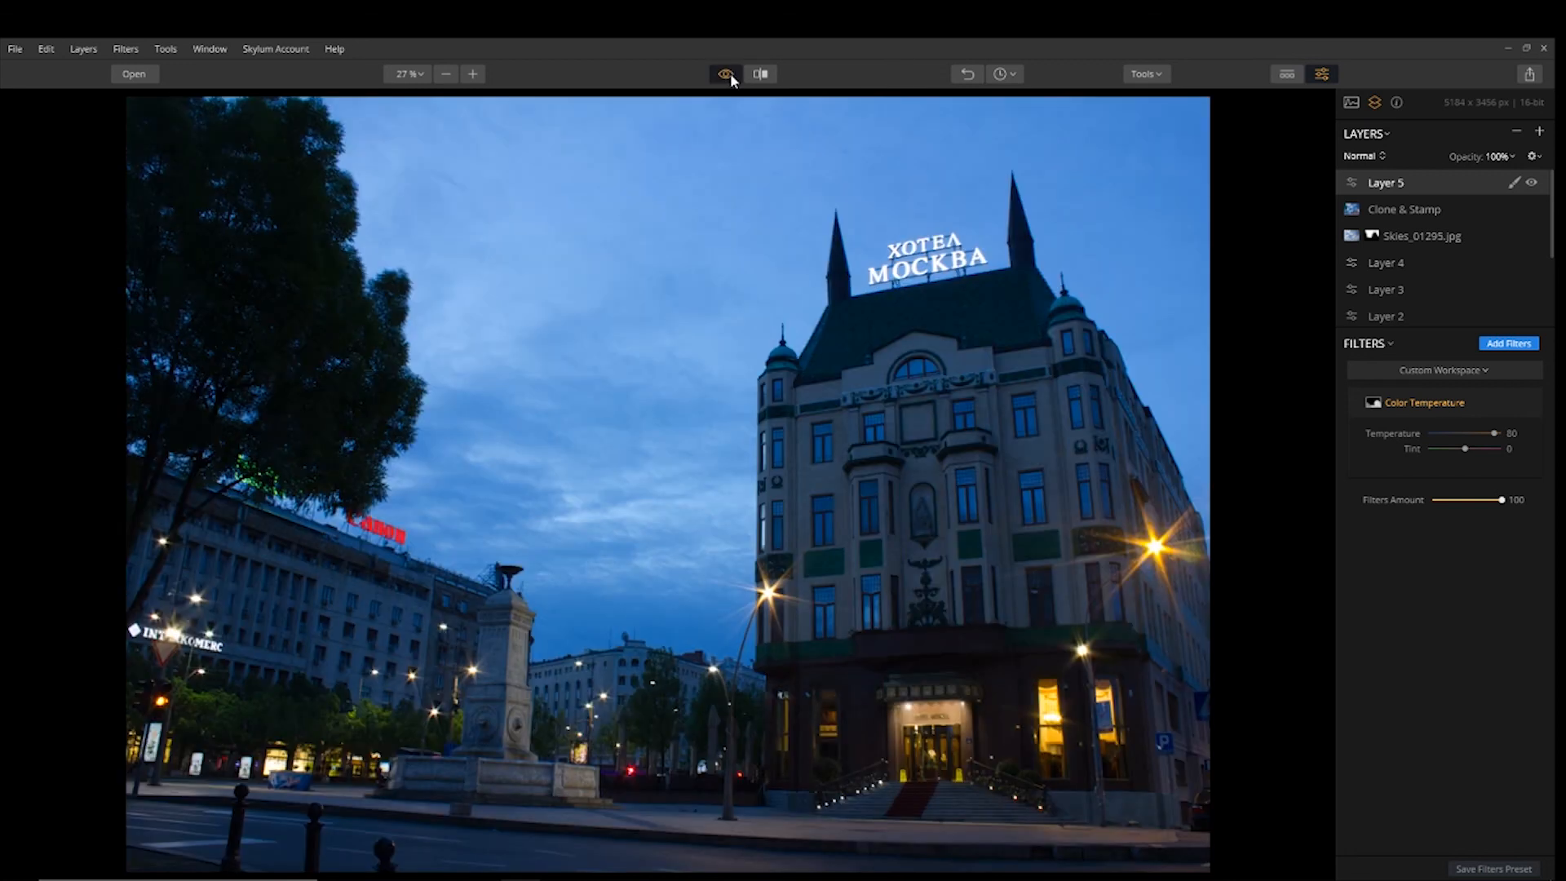
pyautogui.click(727, 74)
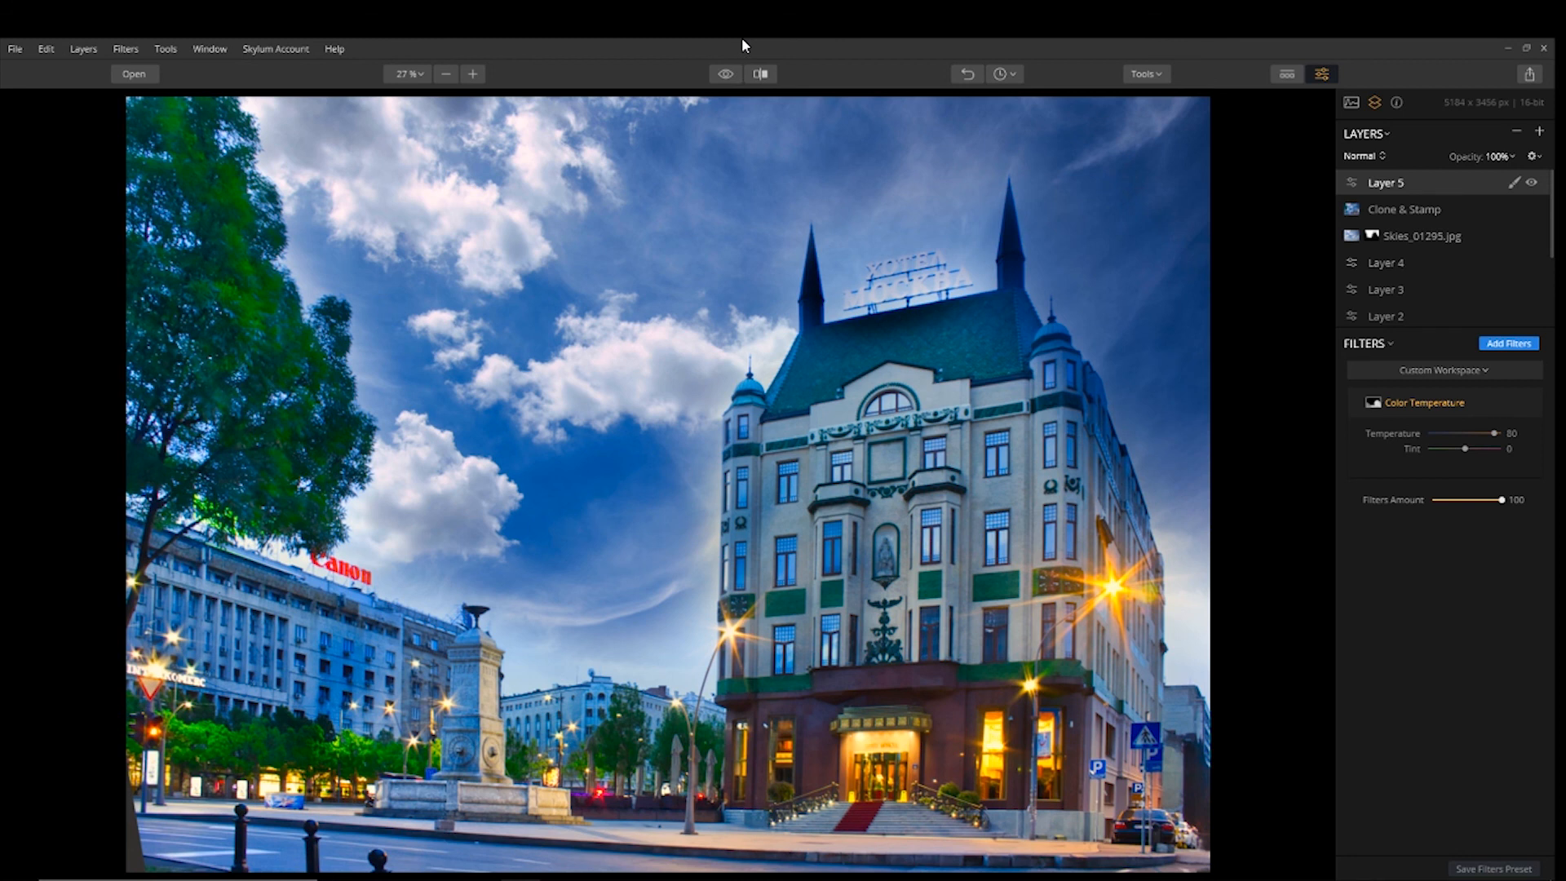
pyautogui.click(714, 73)
pyautogui.click(714, 73)
pyautogui.click(712, 70)
pyautogui.click(712, 70)
pyautogui.click(712, 71)
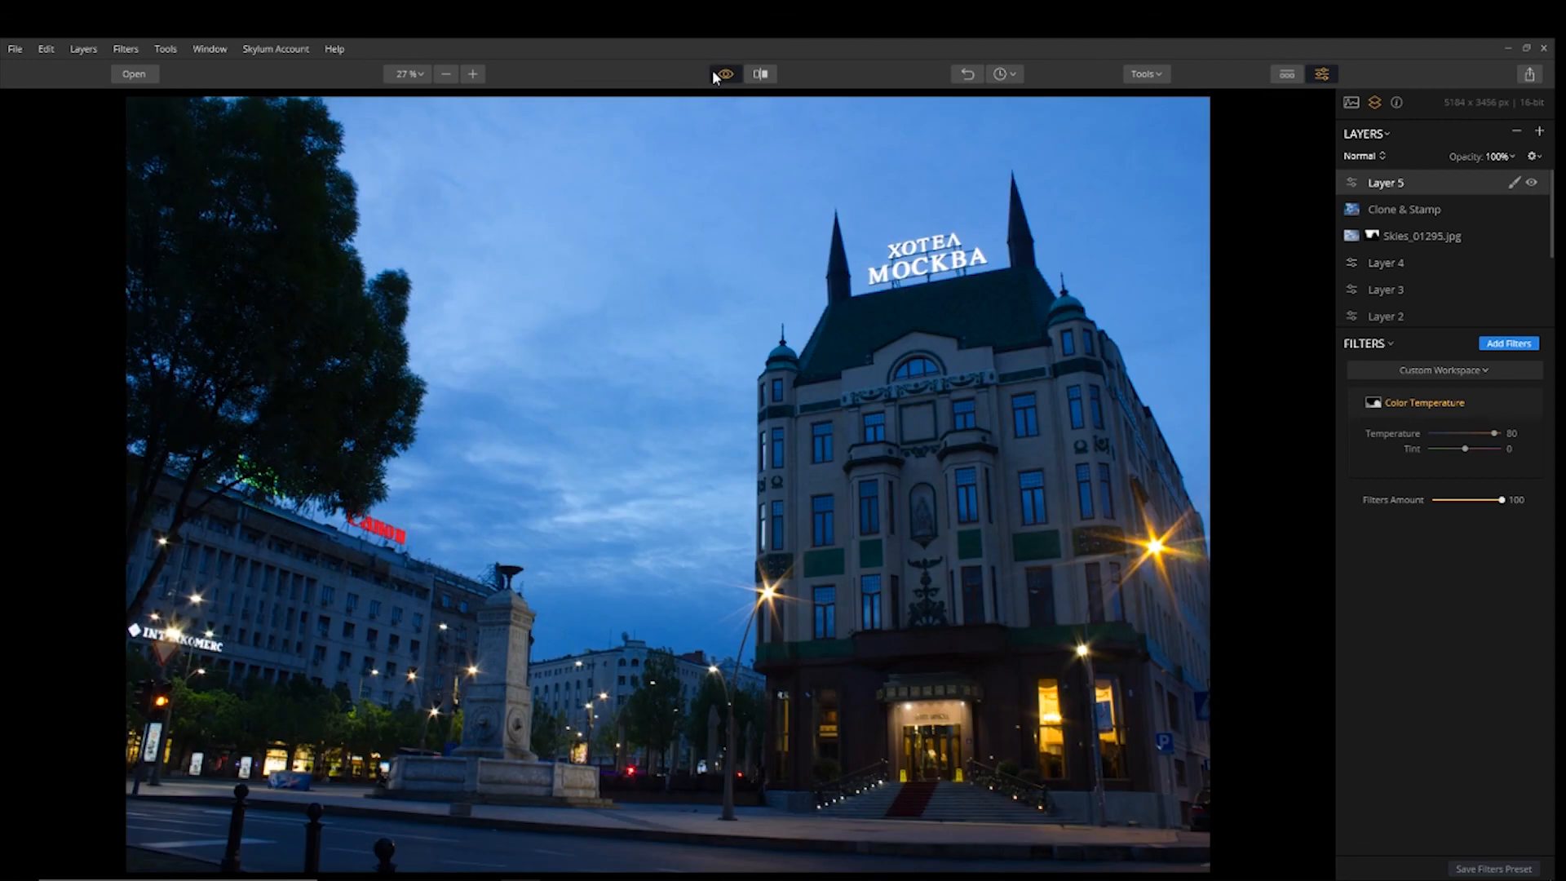
pyautogui.click(712, 70)
pyautogui.click(712, 70)
pyautogui.click(712, 70)
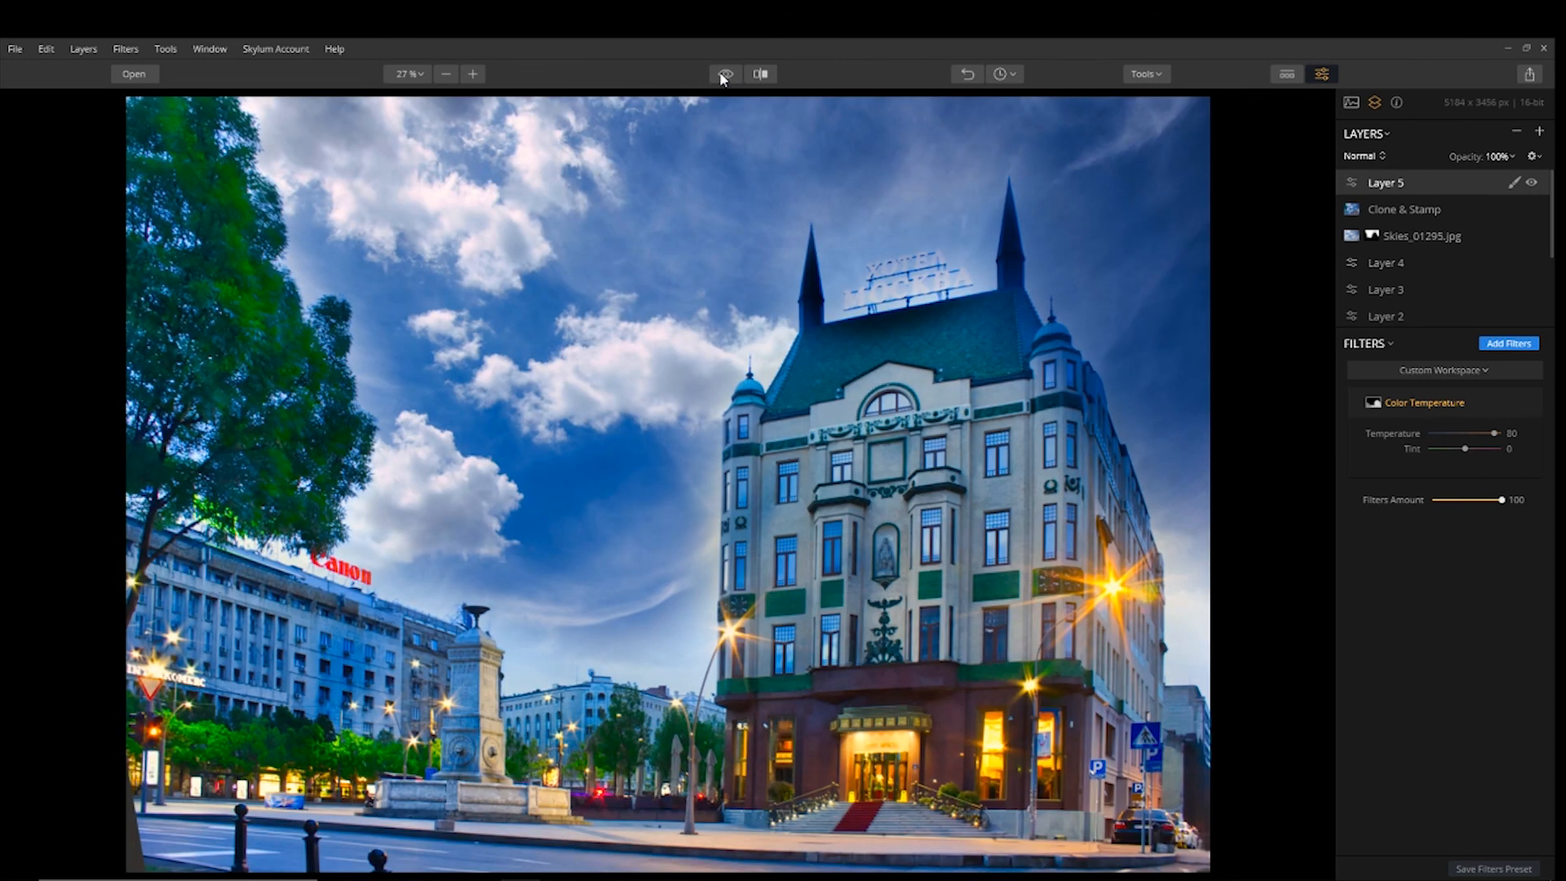
pyautogui.click(715, 70)
pyautogui.click(715, 70)
pyautogui.click(714, 71)
pyautogui.click(715, 70)
pyautogui.click(715, 71)
pyautogui.click(715, 70)
pyautogui.click(727, 75)
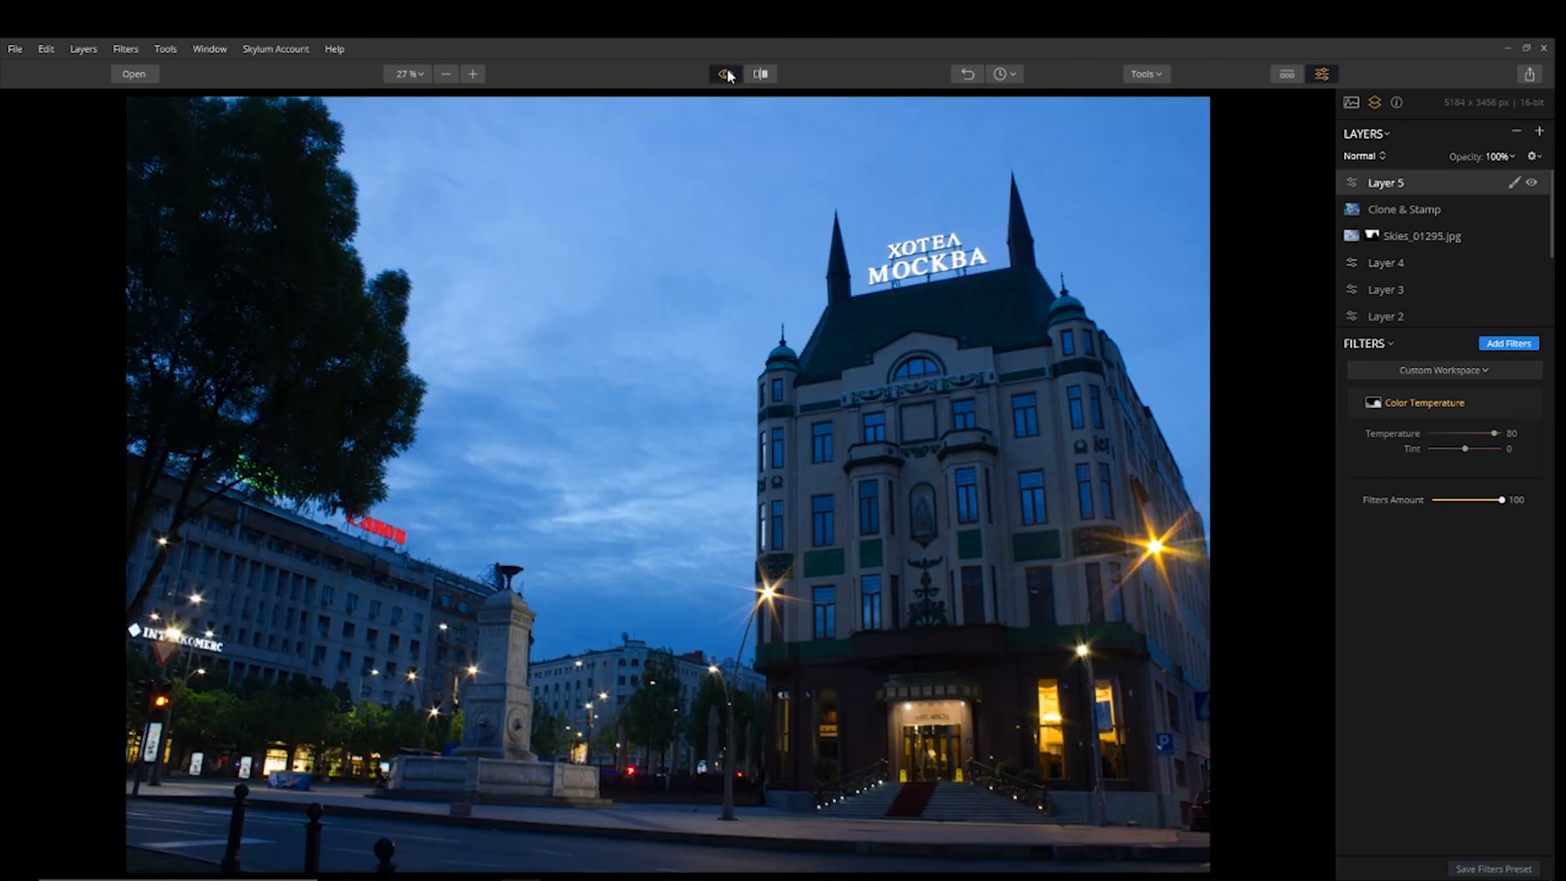
pyautogui.click(727, 72)
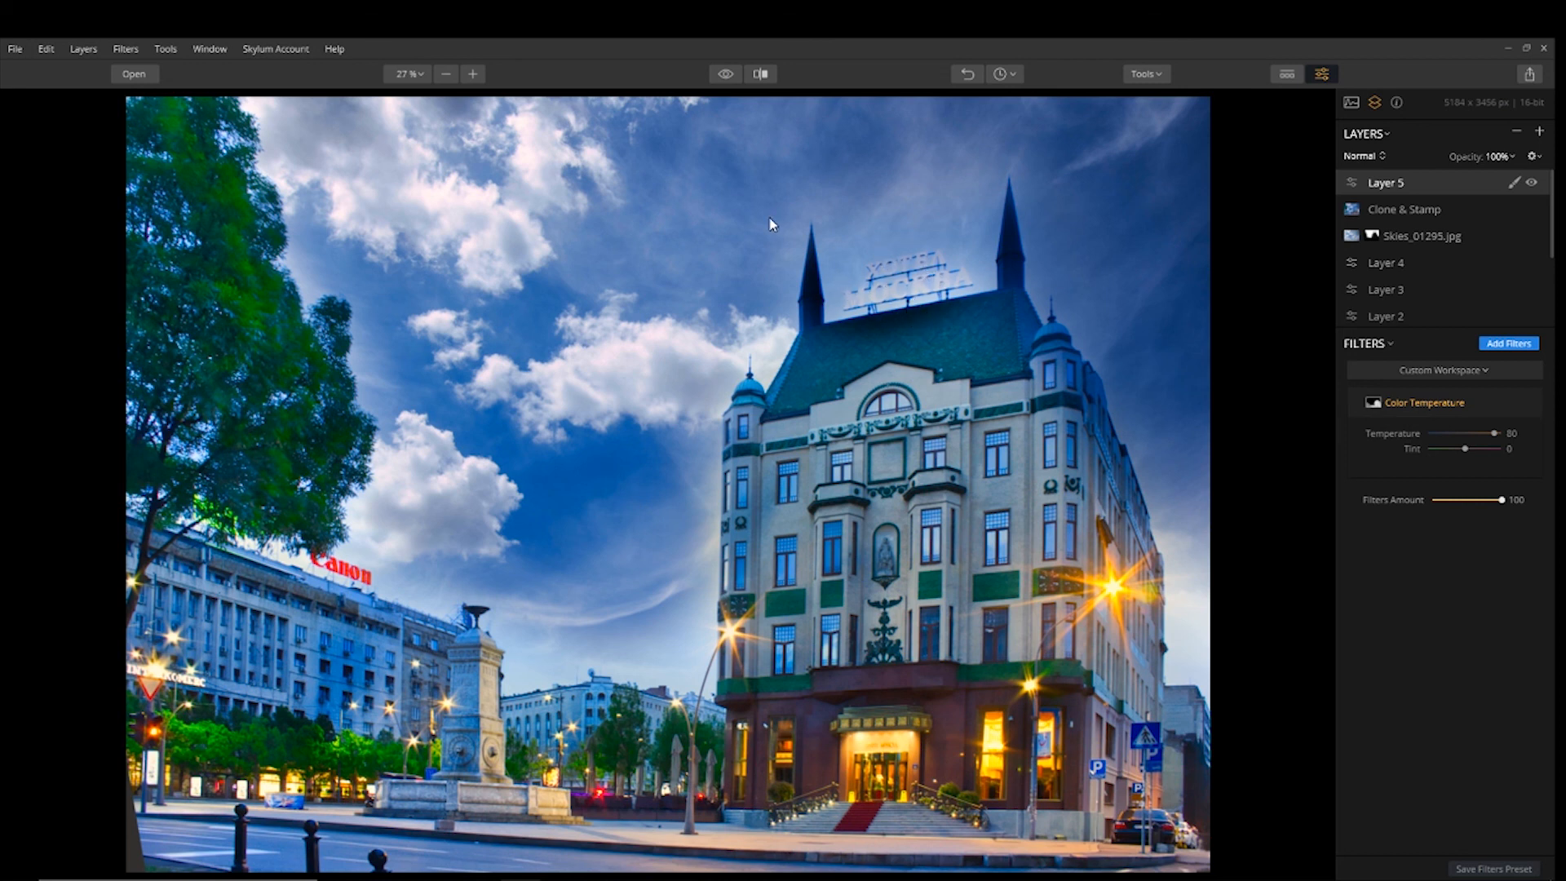
pyautogui.click(726, 74)
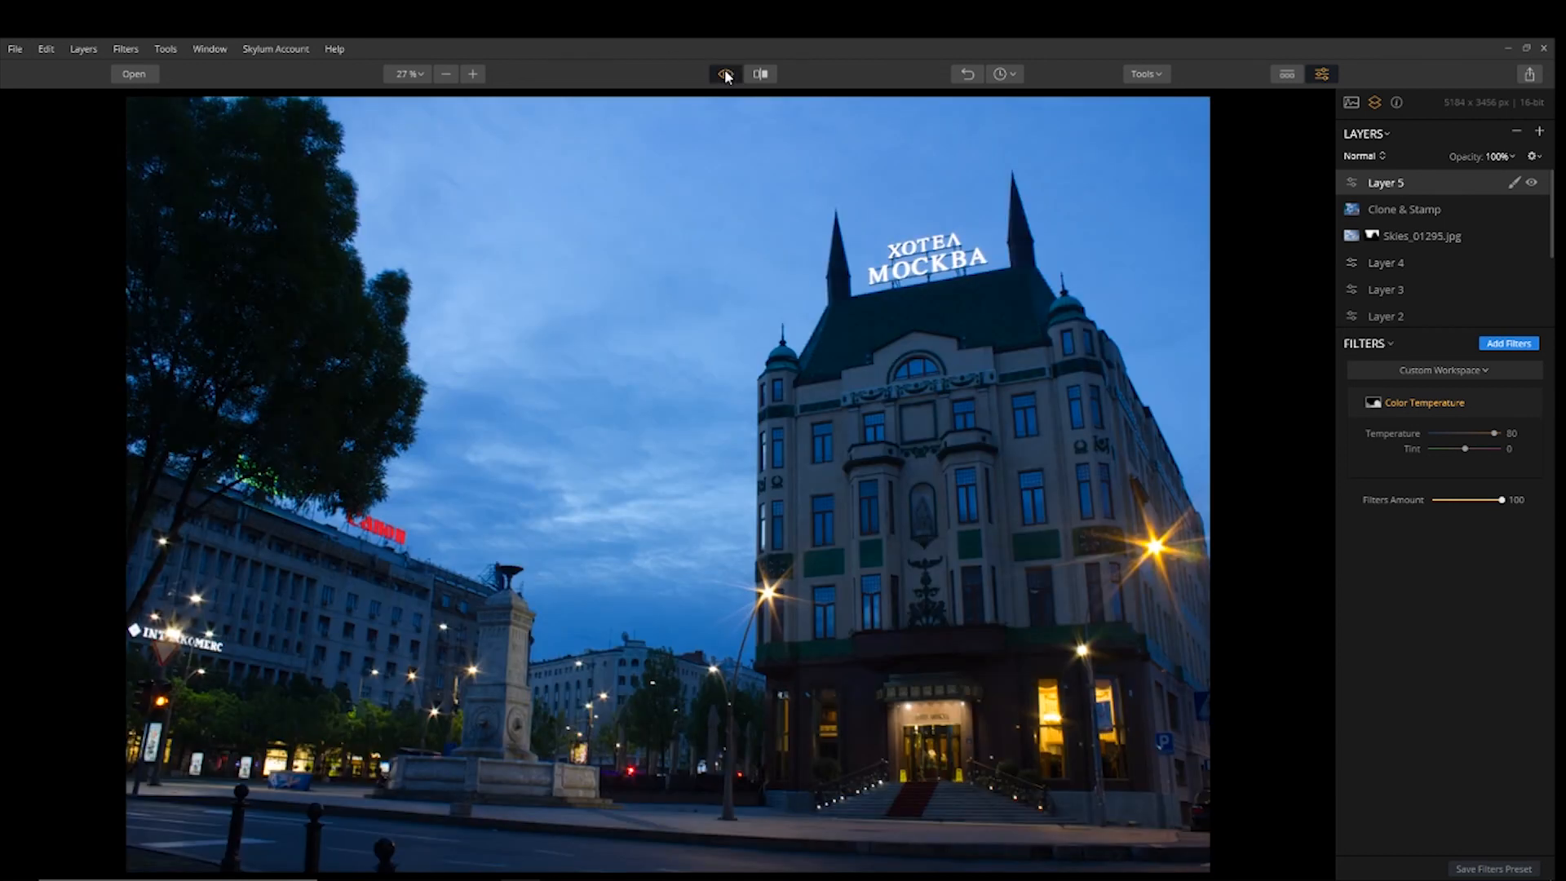
pyautogui.click(725, 74)
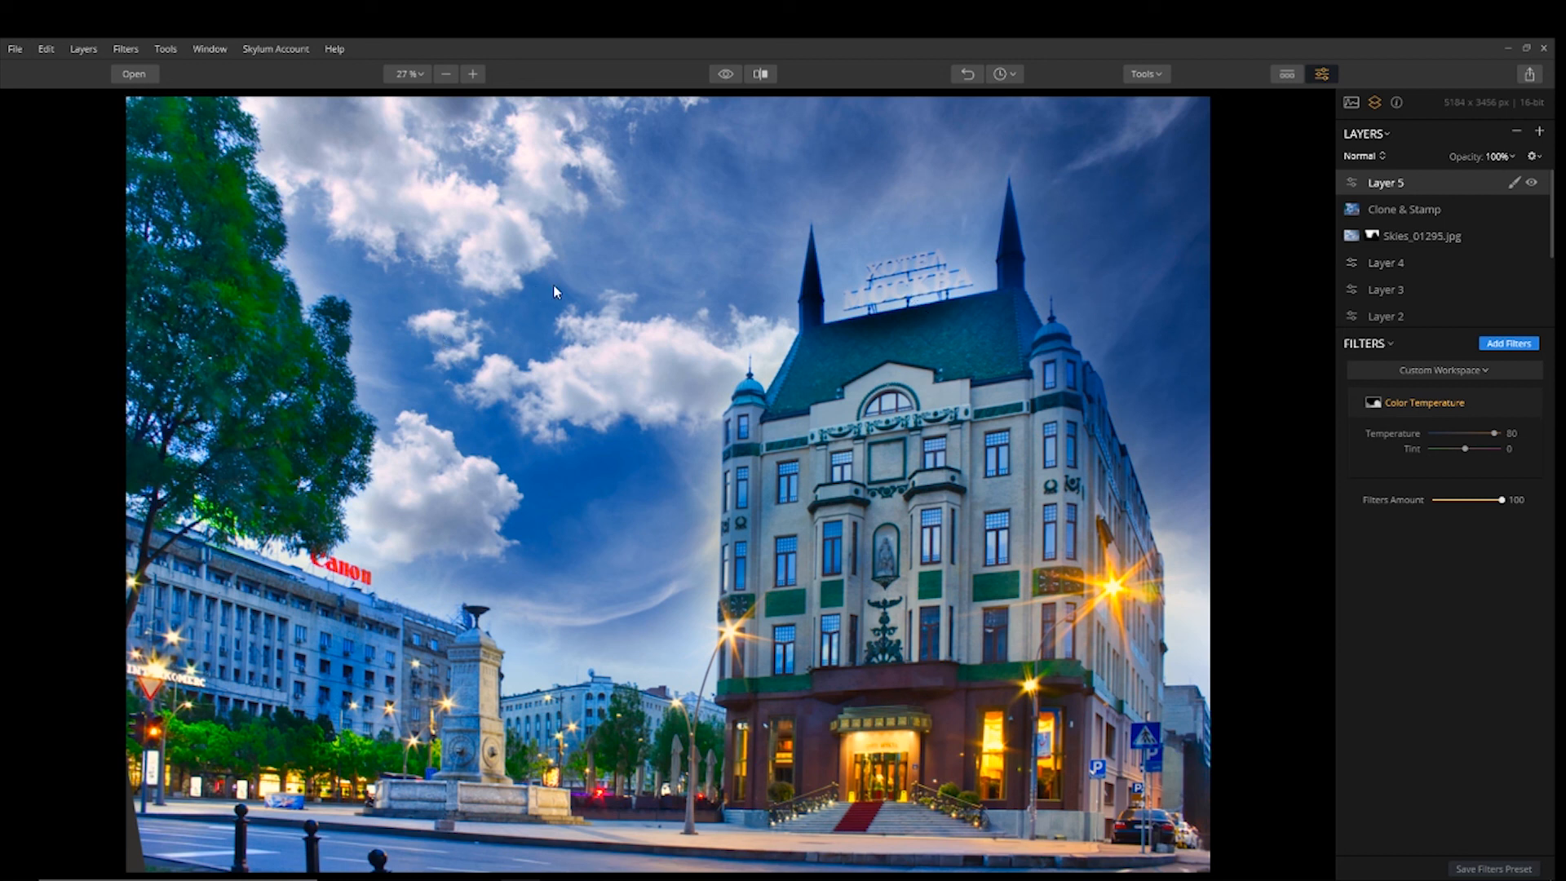
pyautogui.click(726, 74)
pyautogui.click(726, 74)
pyautogui.click(726, 74)
pyautogui.click(727, 74)
pyautogui.click(1359, 130)
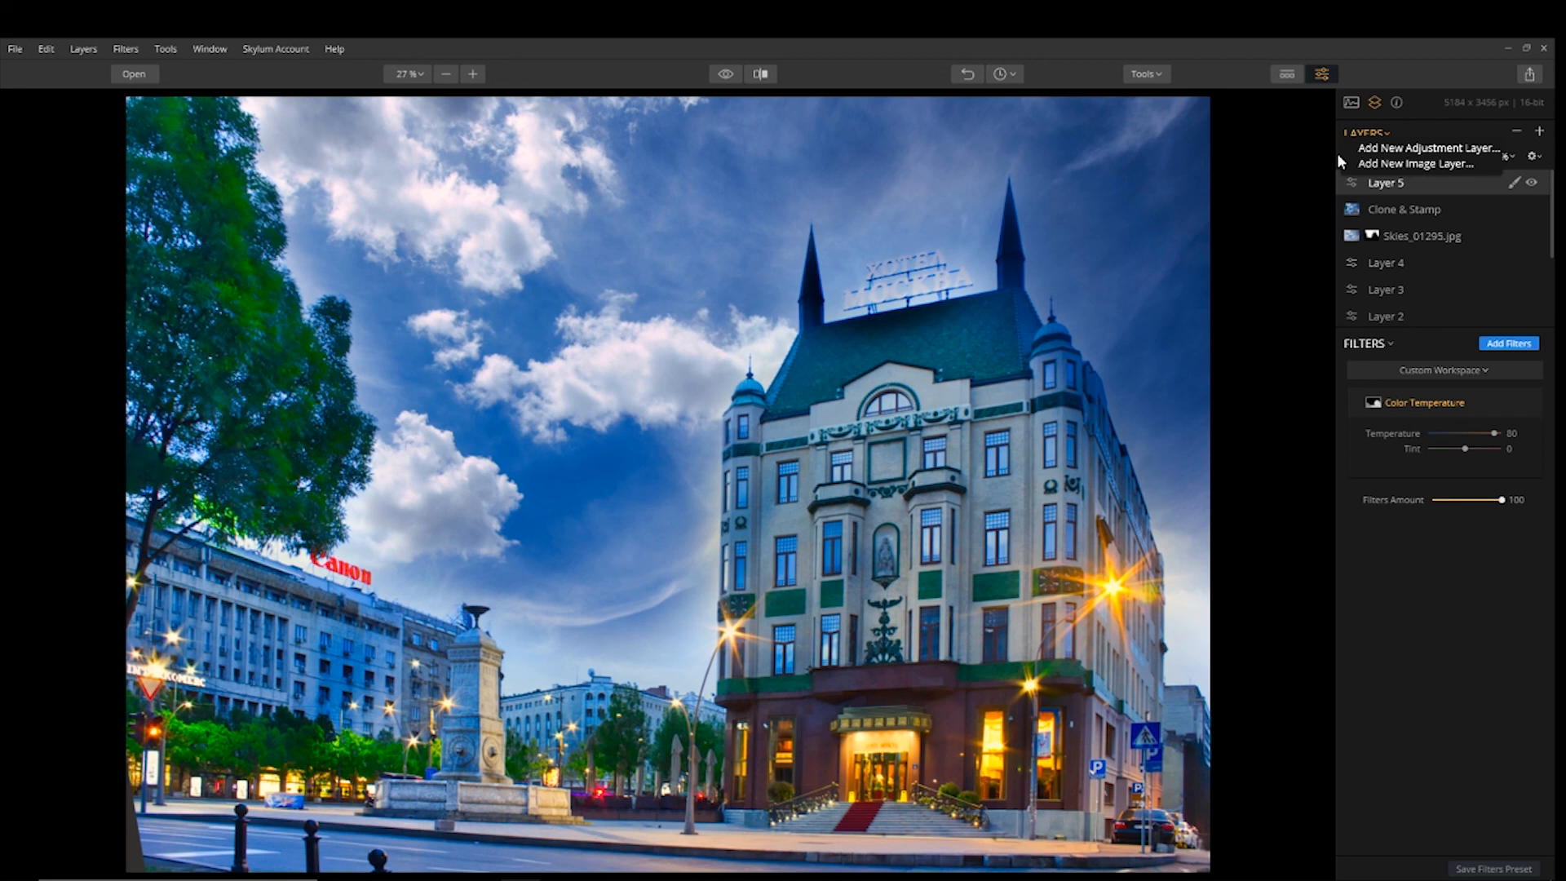
pyautogui.click(1277, 207)
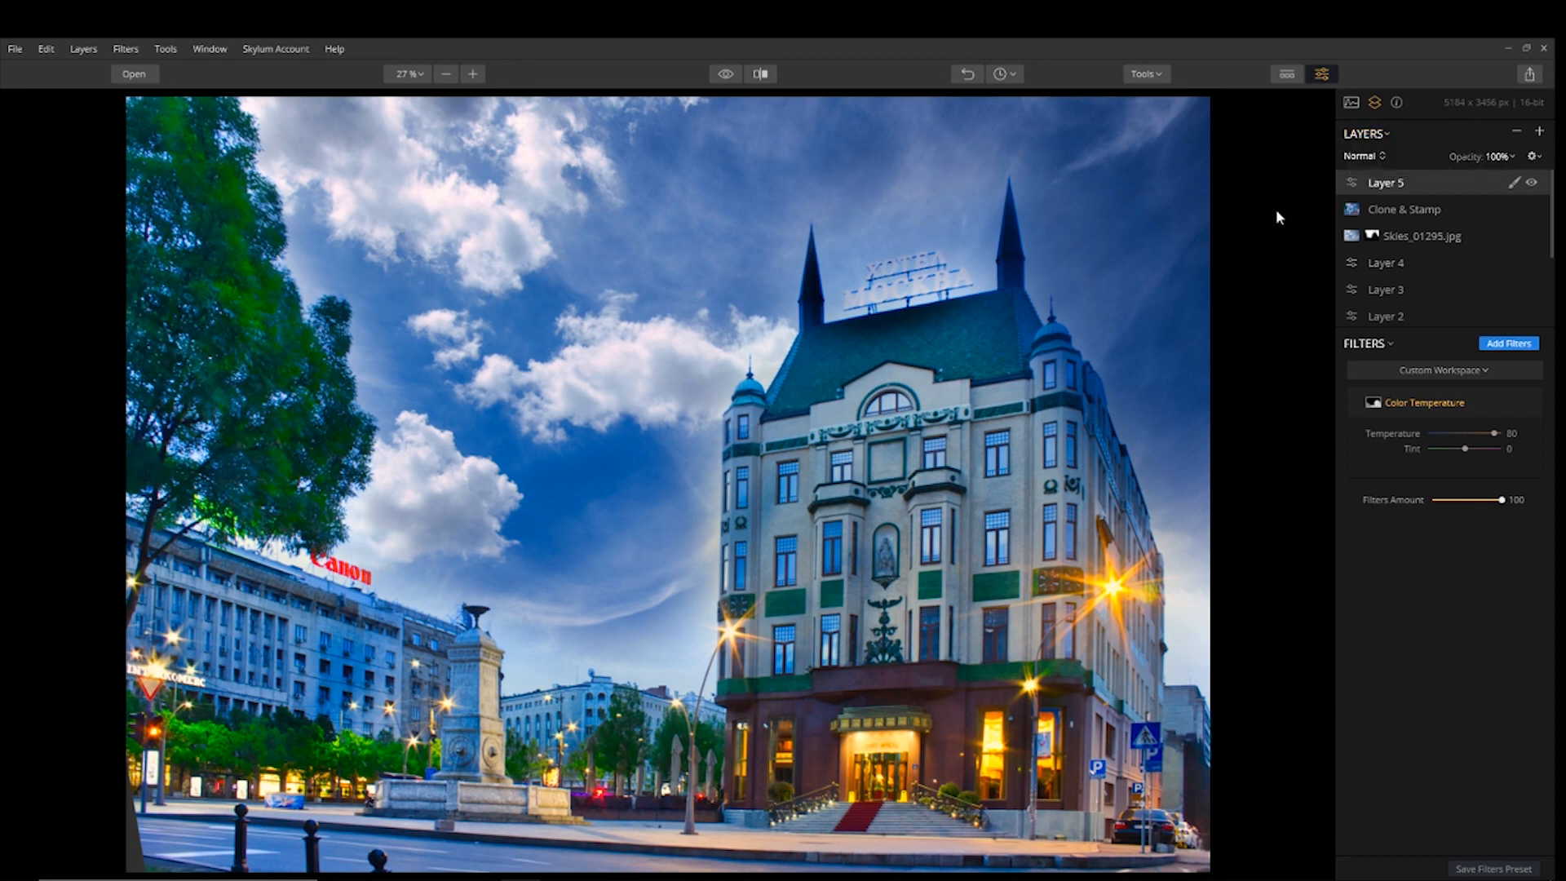